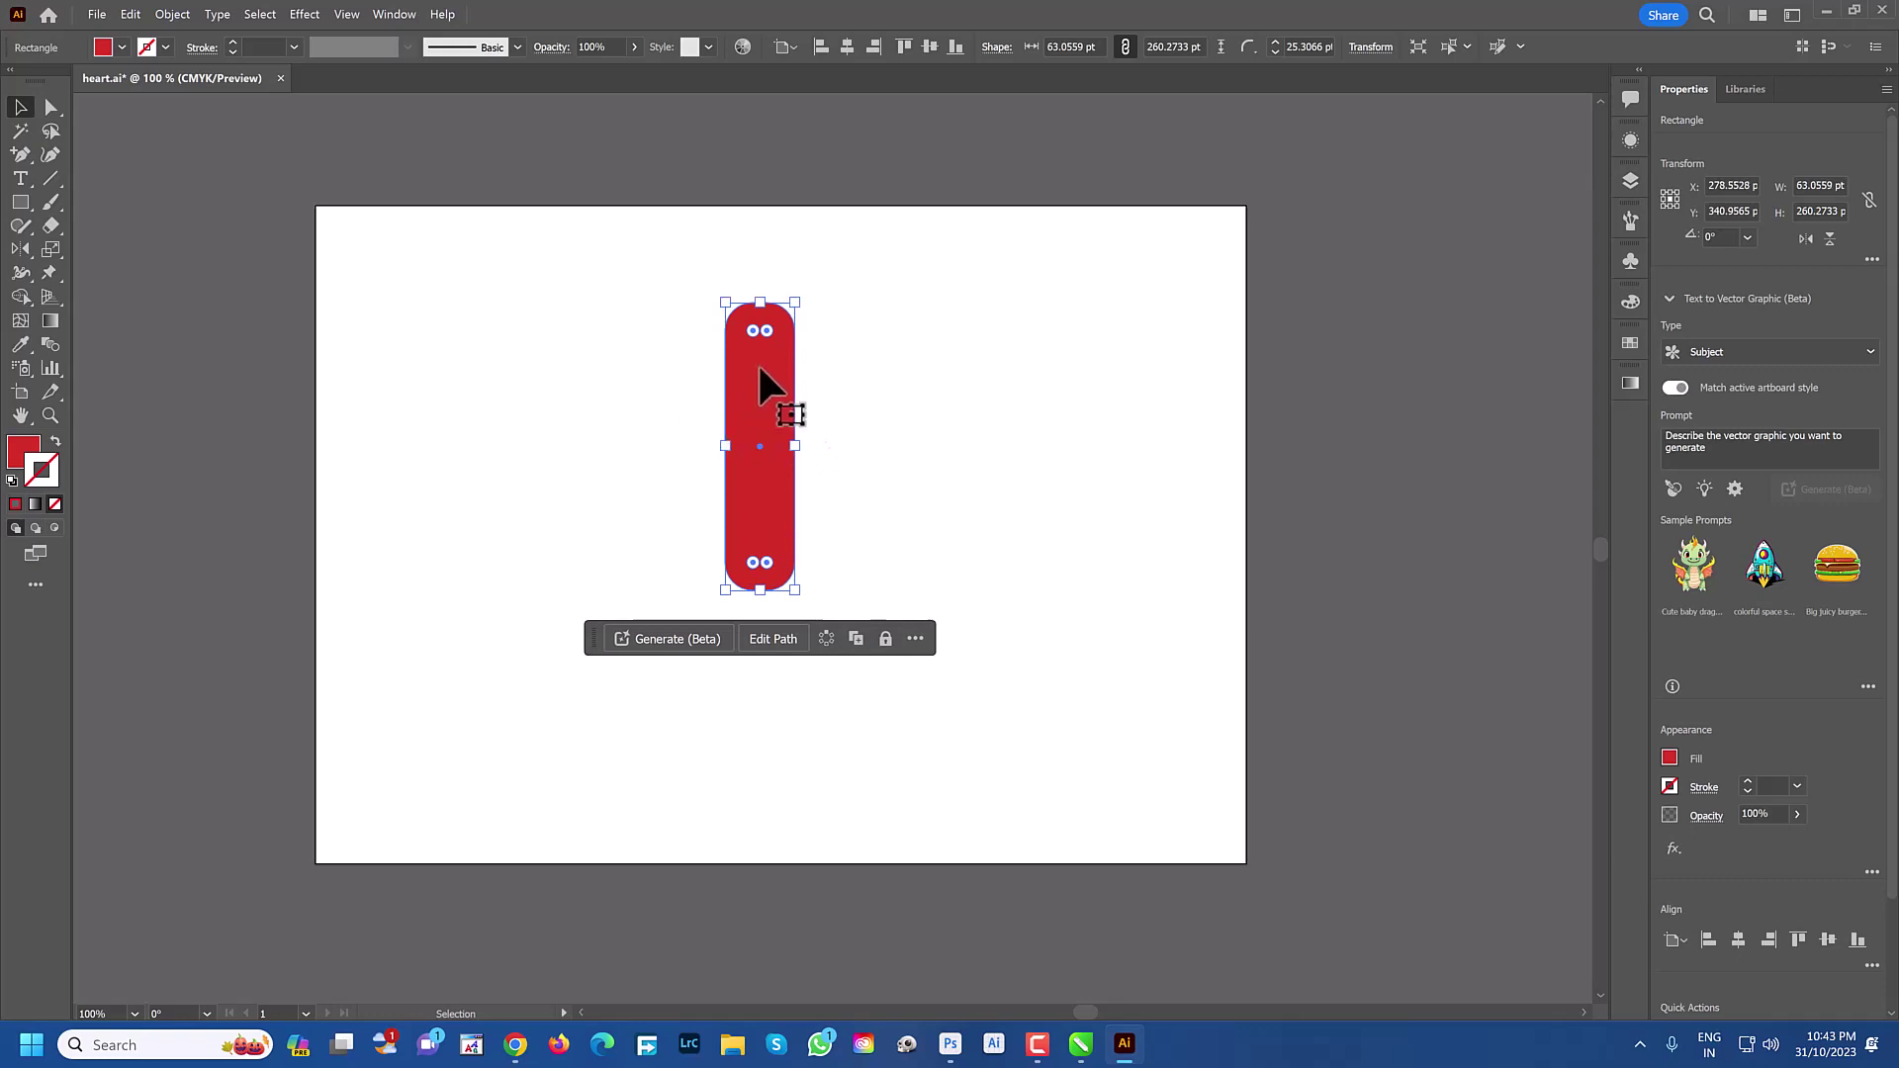
Rotate the red rounded bar by 45° about its centre
click(526, 305)
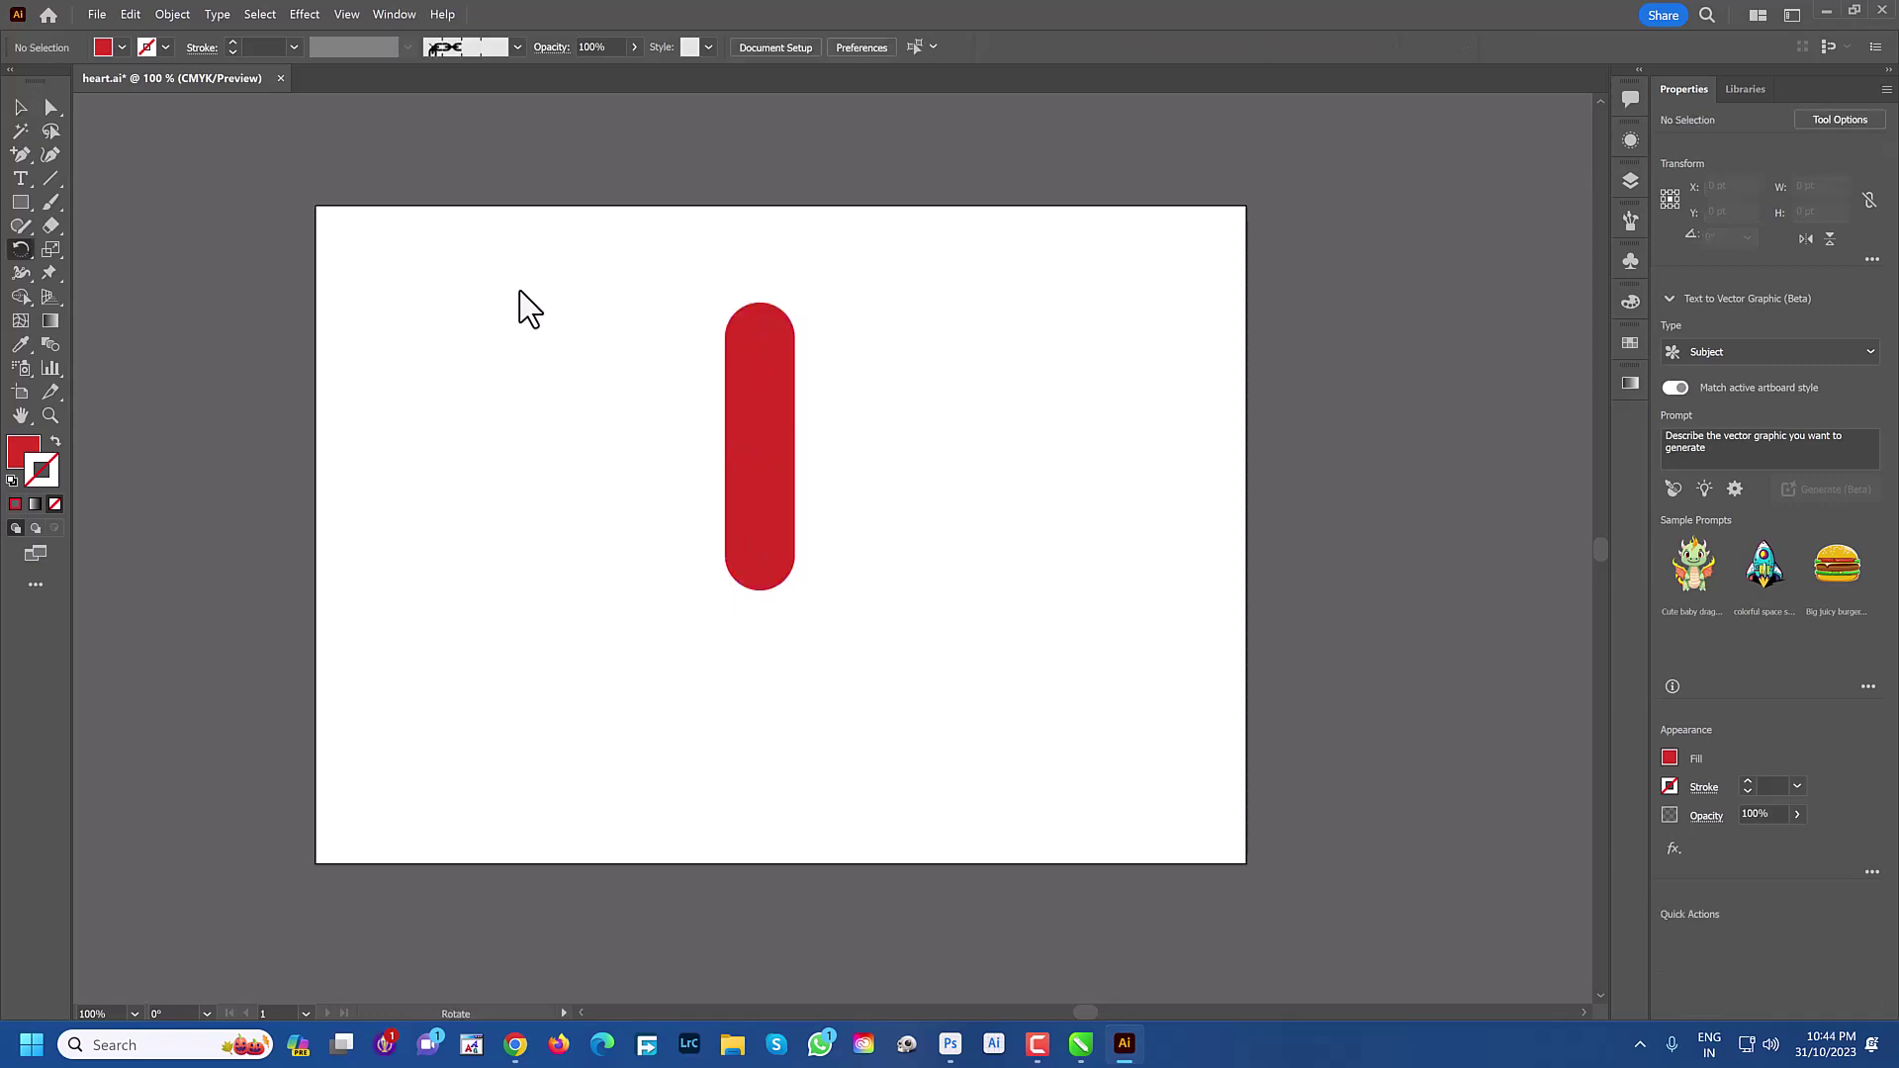
key(r)
click(20, 107)
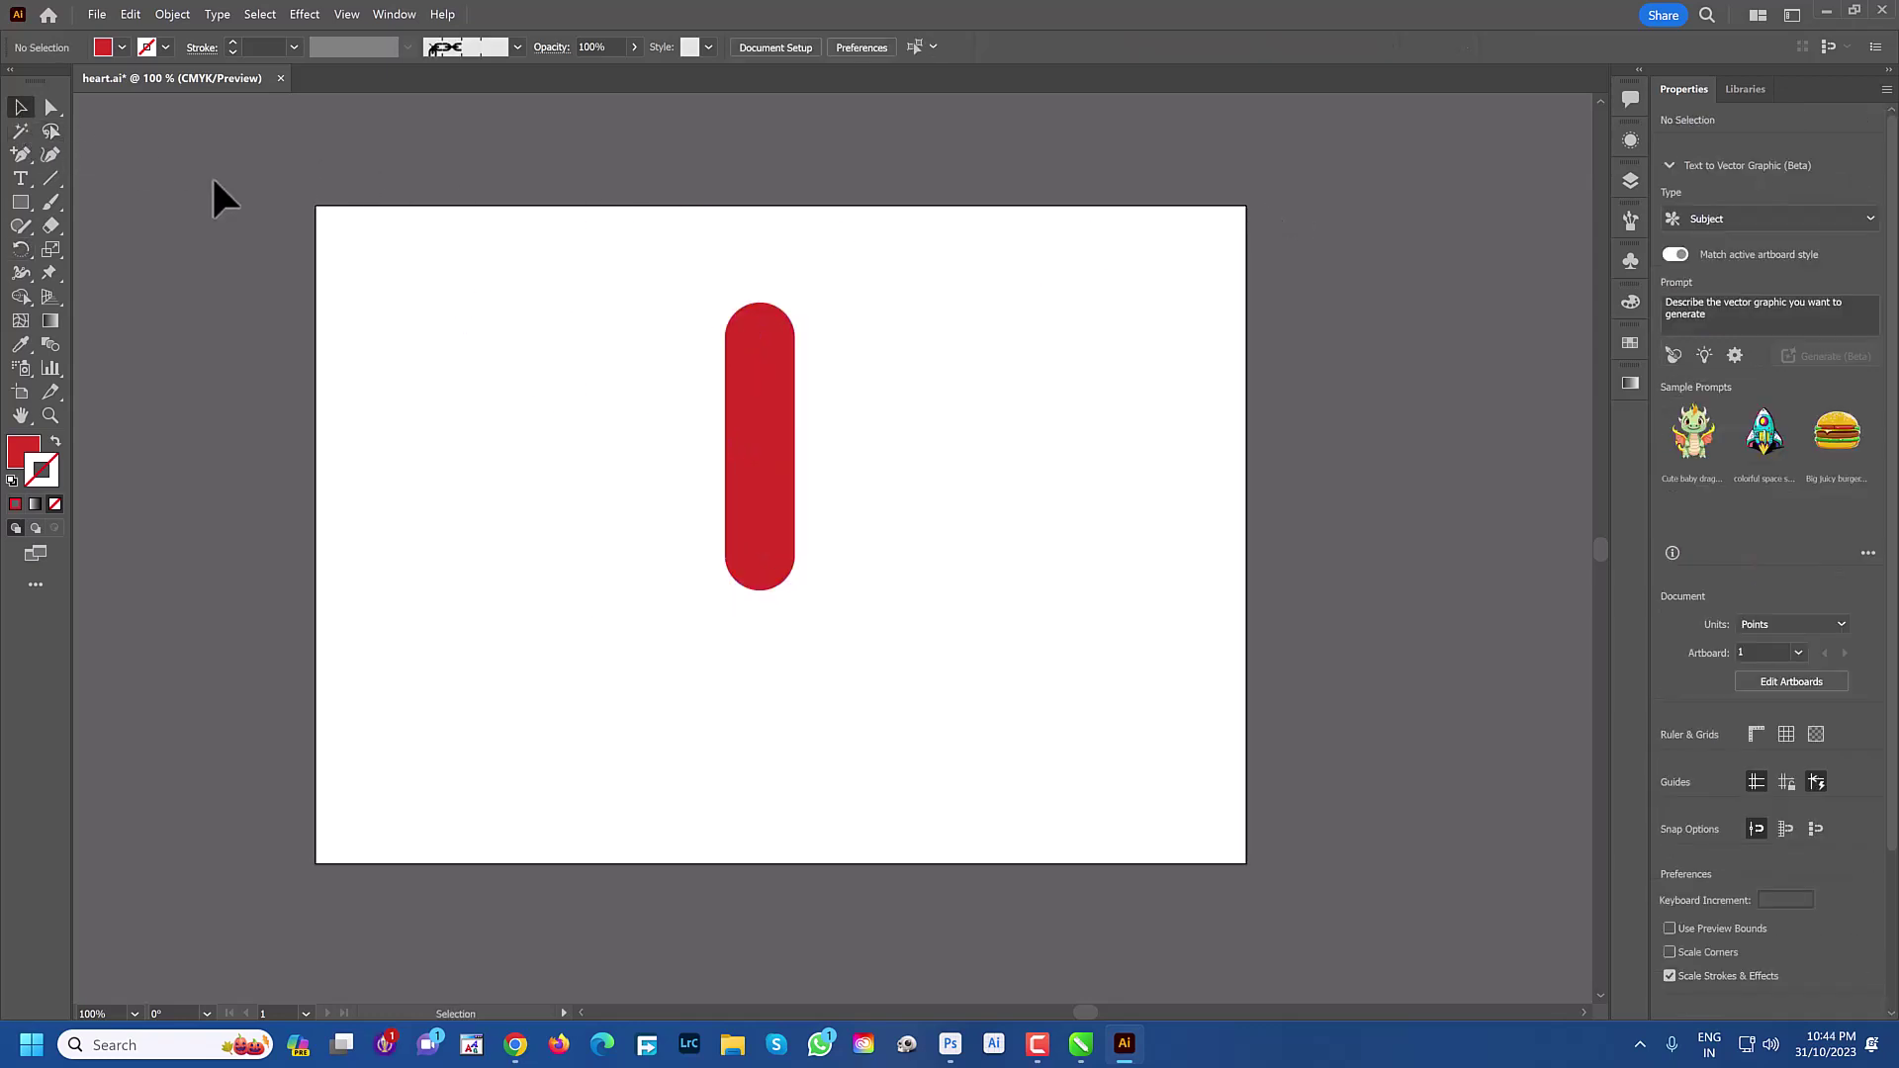
click(753, 412)
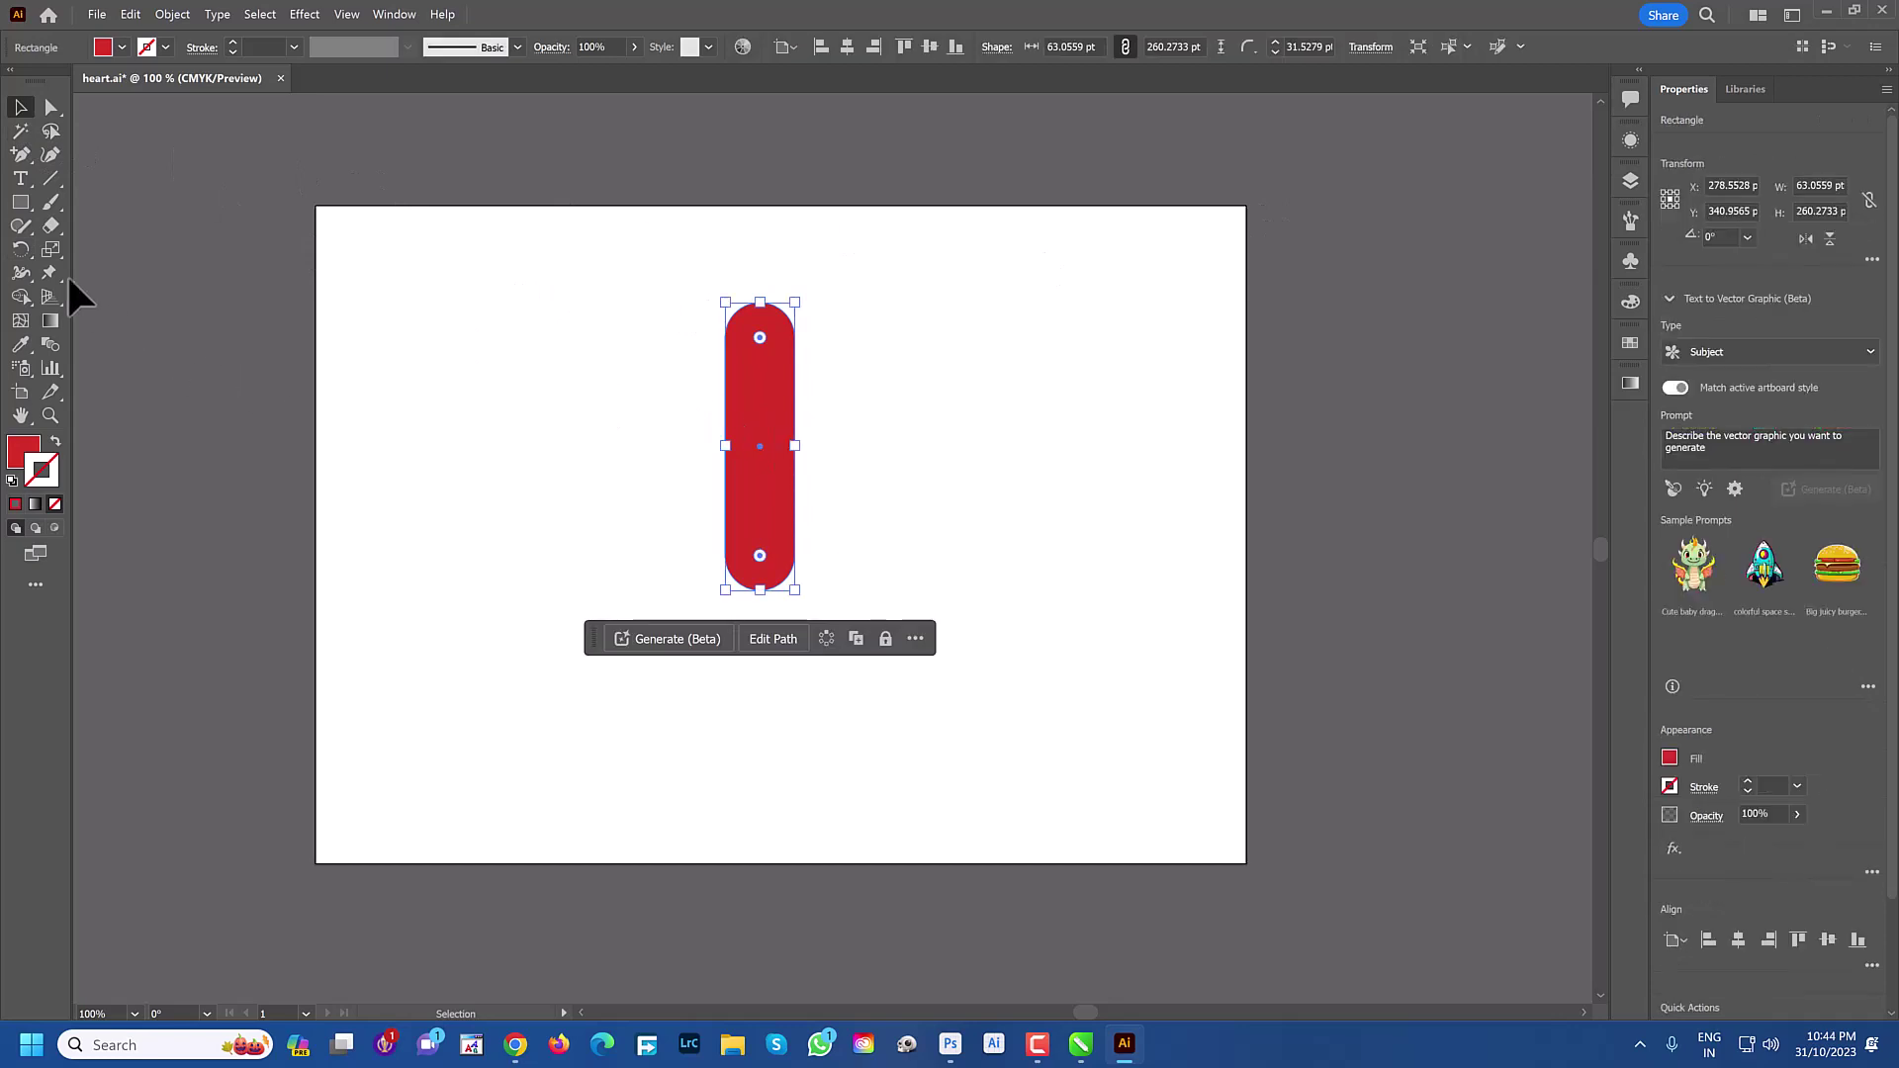
double_click(19, 247)
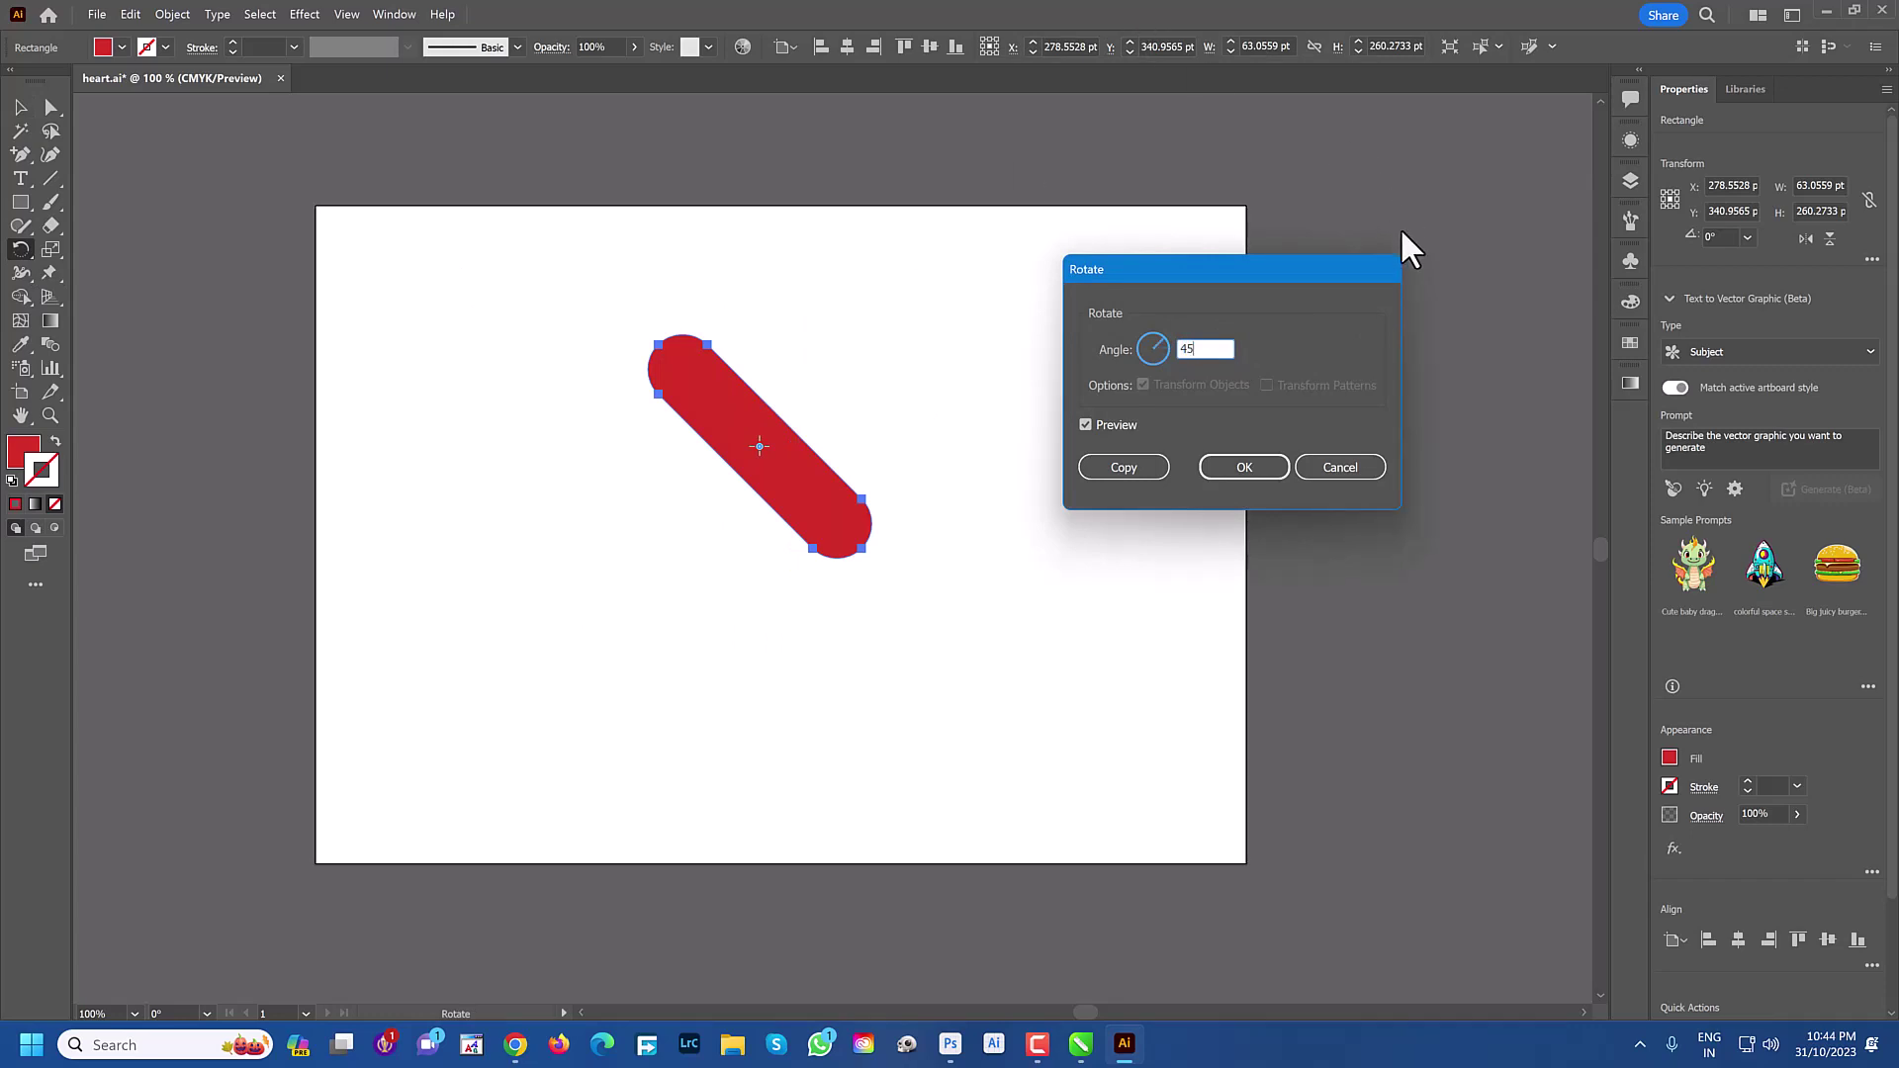
click(1238, 467)
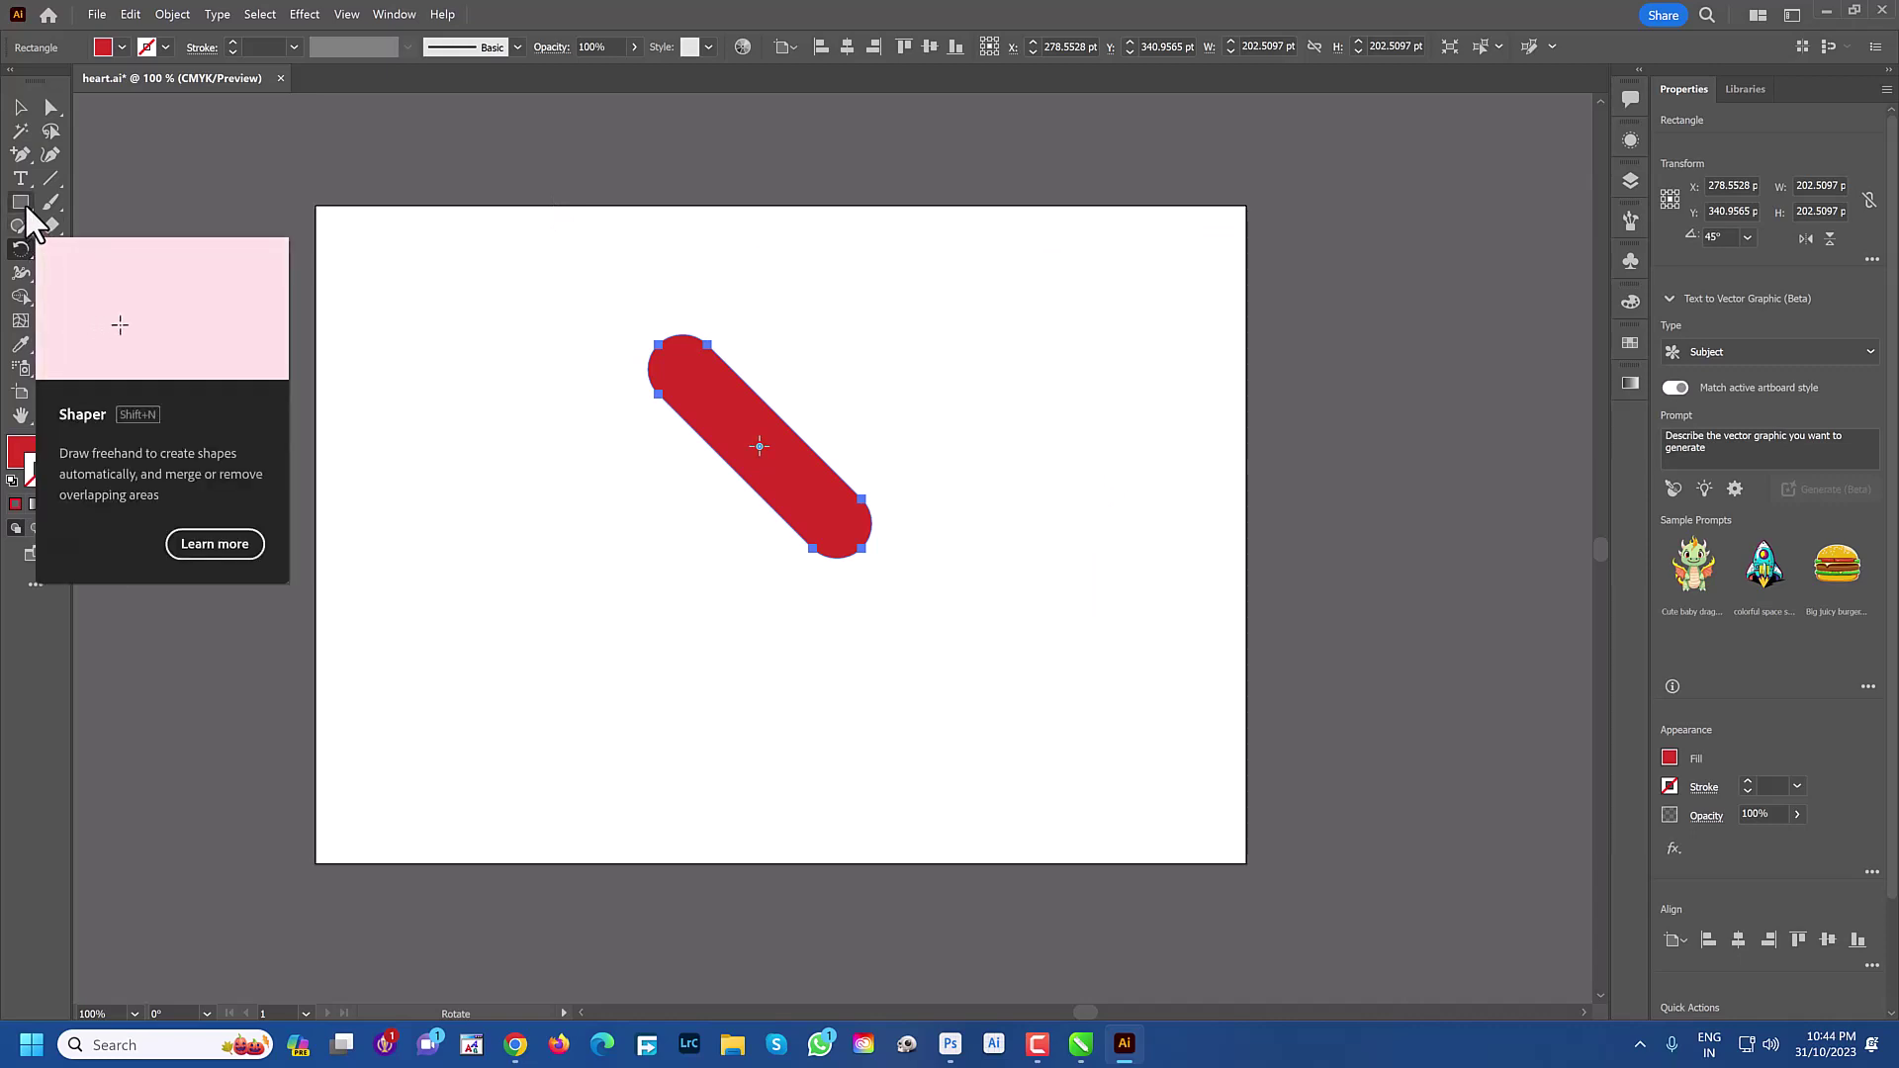
Reflect a copy of the slanted bar across the vertical axis to form an X
click(22, 241)
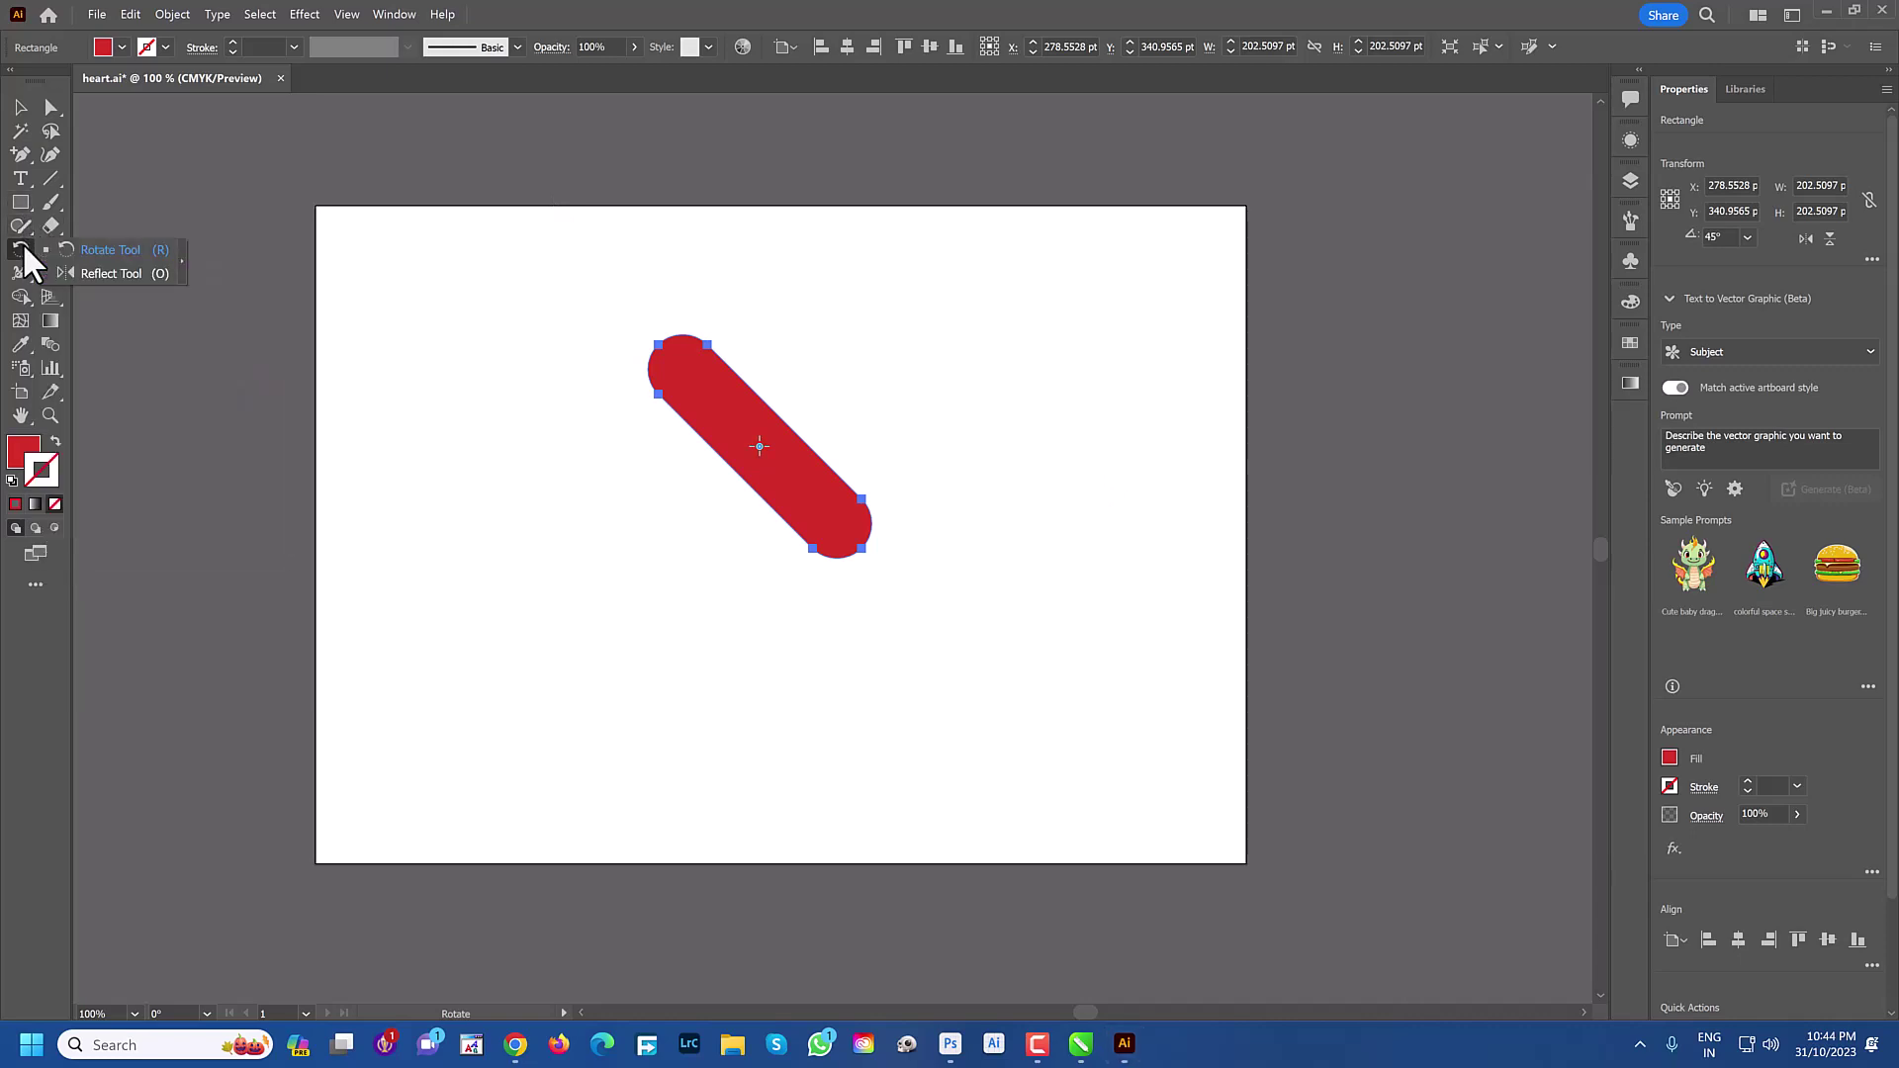
click(108, 273)
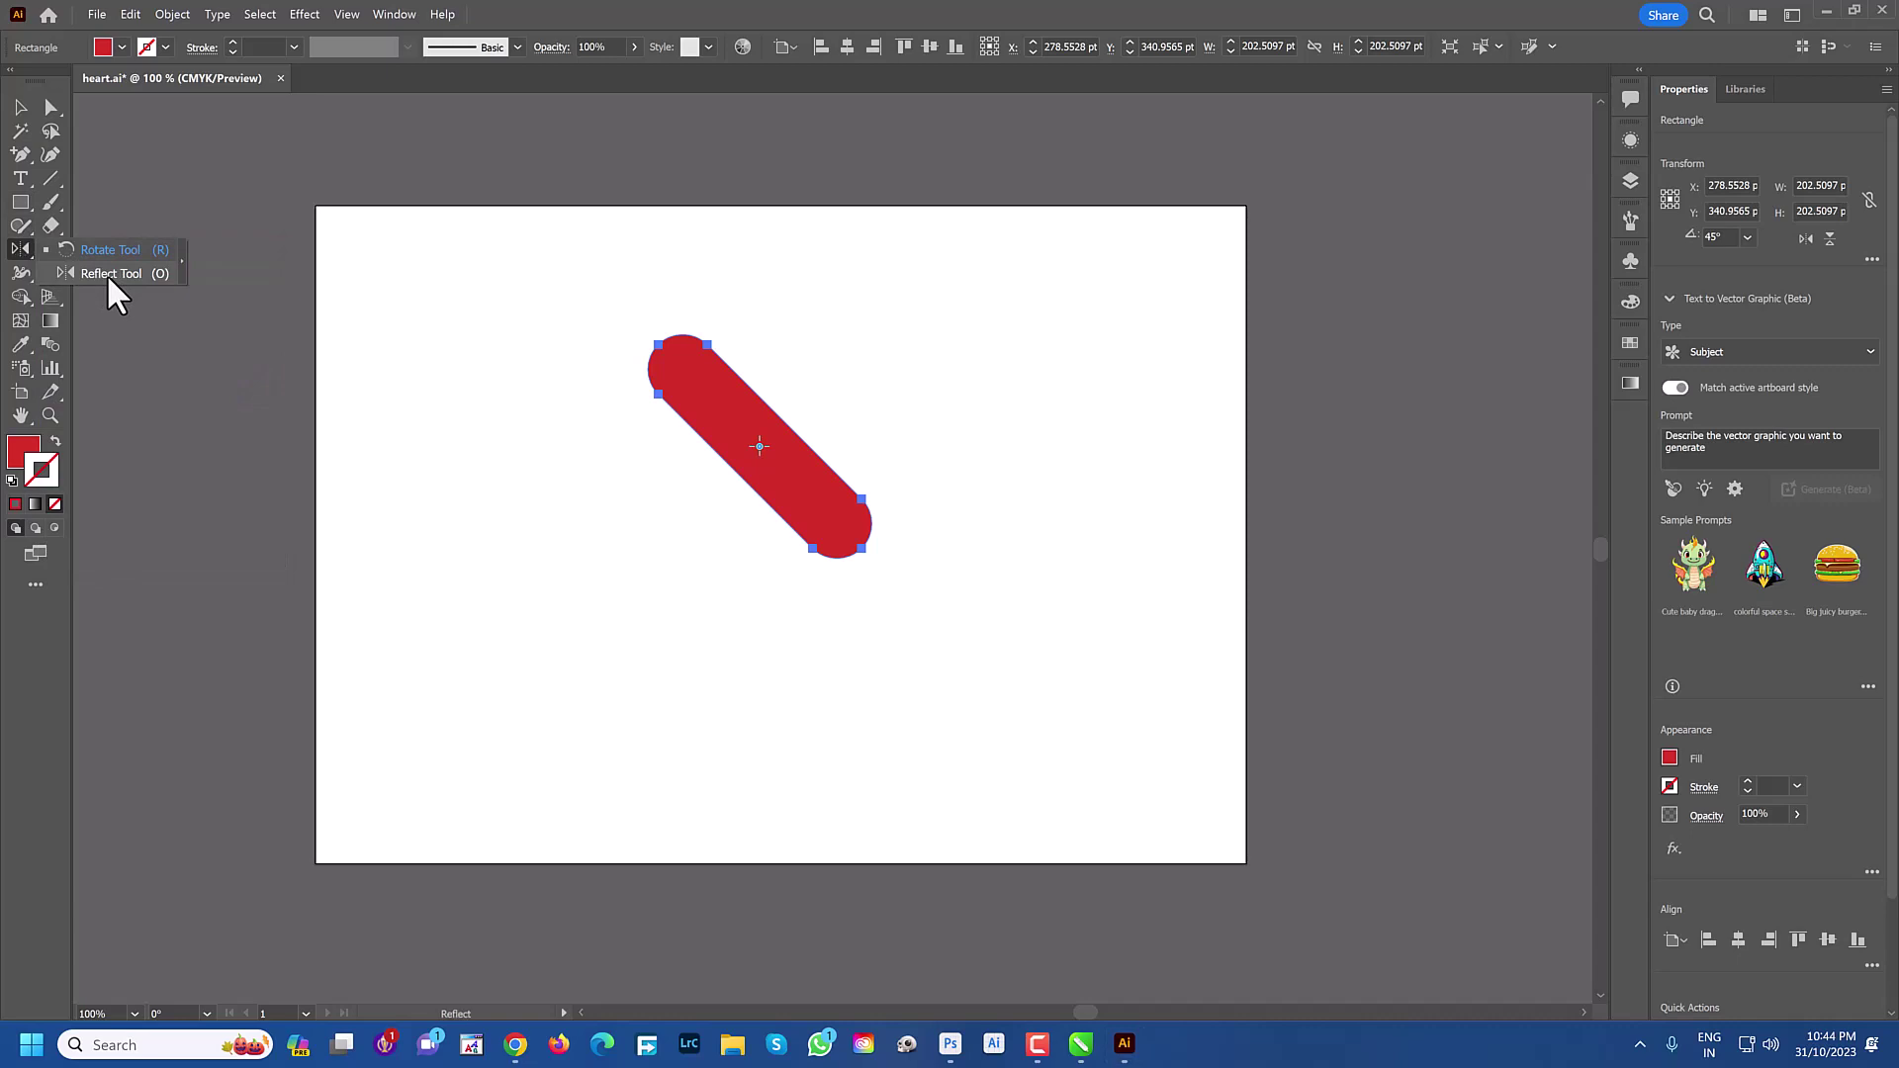
double_click(22, 250)
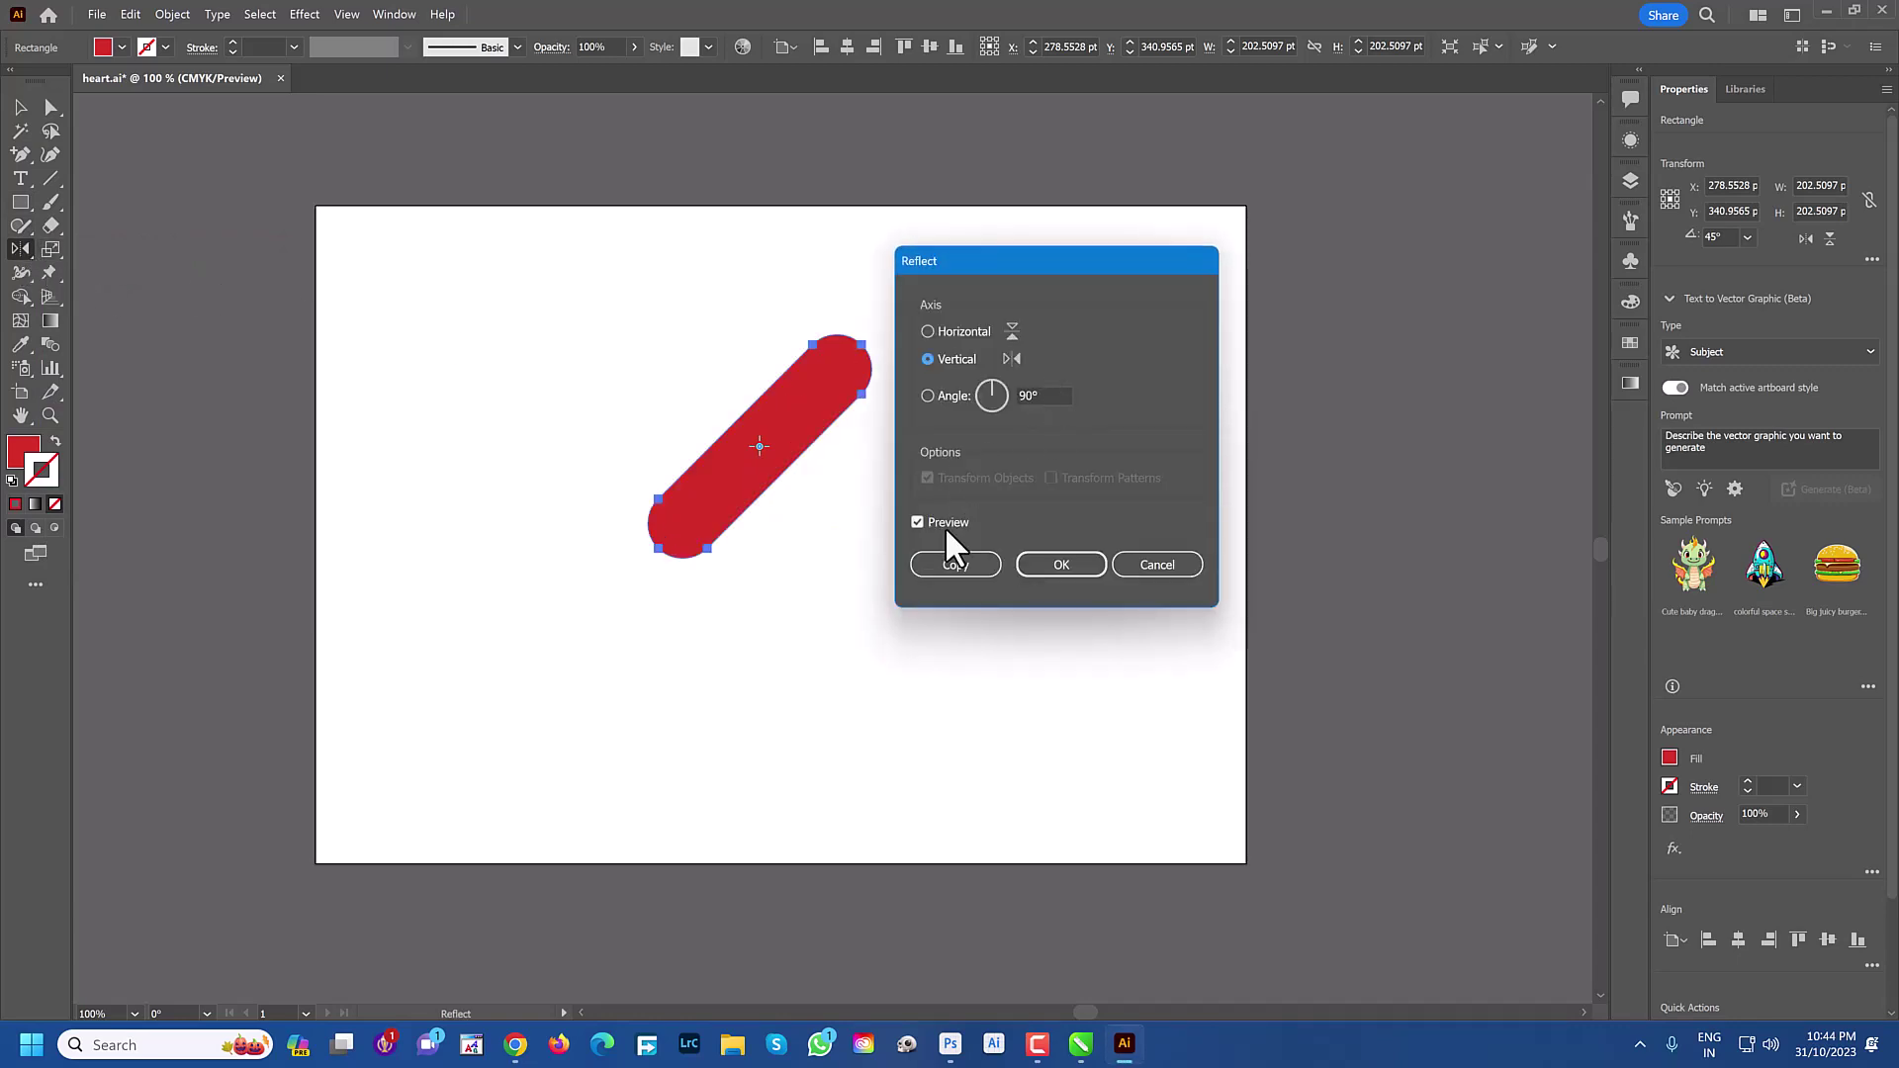
click(943, 560)
Move the mirrored bar horizontally to the left until the two bars' upper ends overlap as a heart shape
click(23, 109)
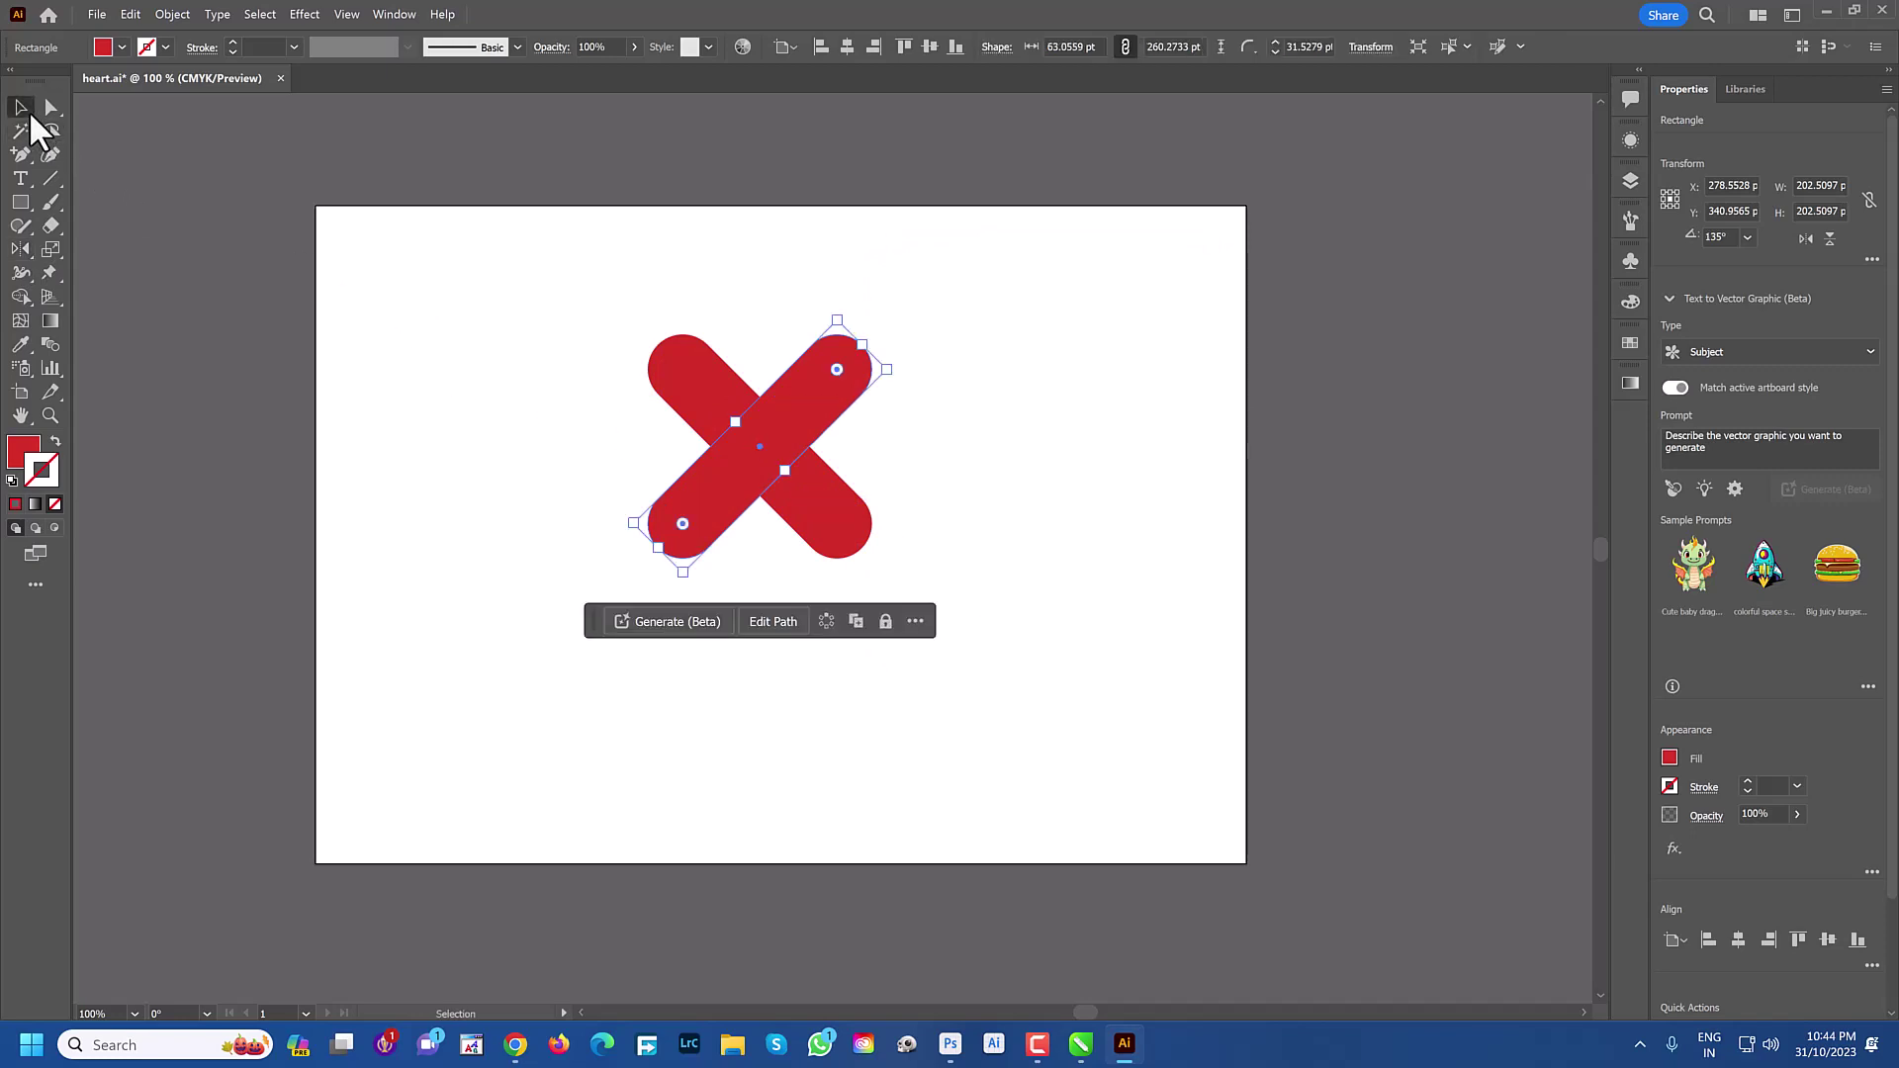
click(593, 271)
drag(835, 395, 753, 396)
drag(551, 288, 924, 426)
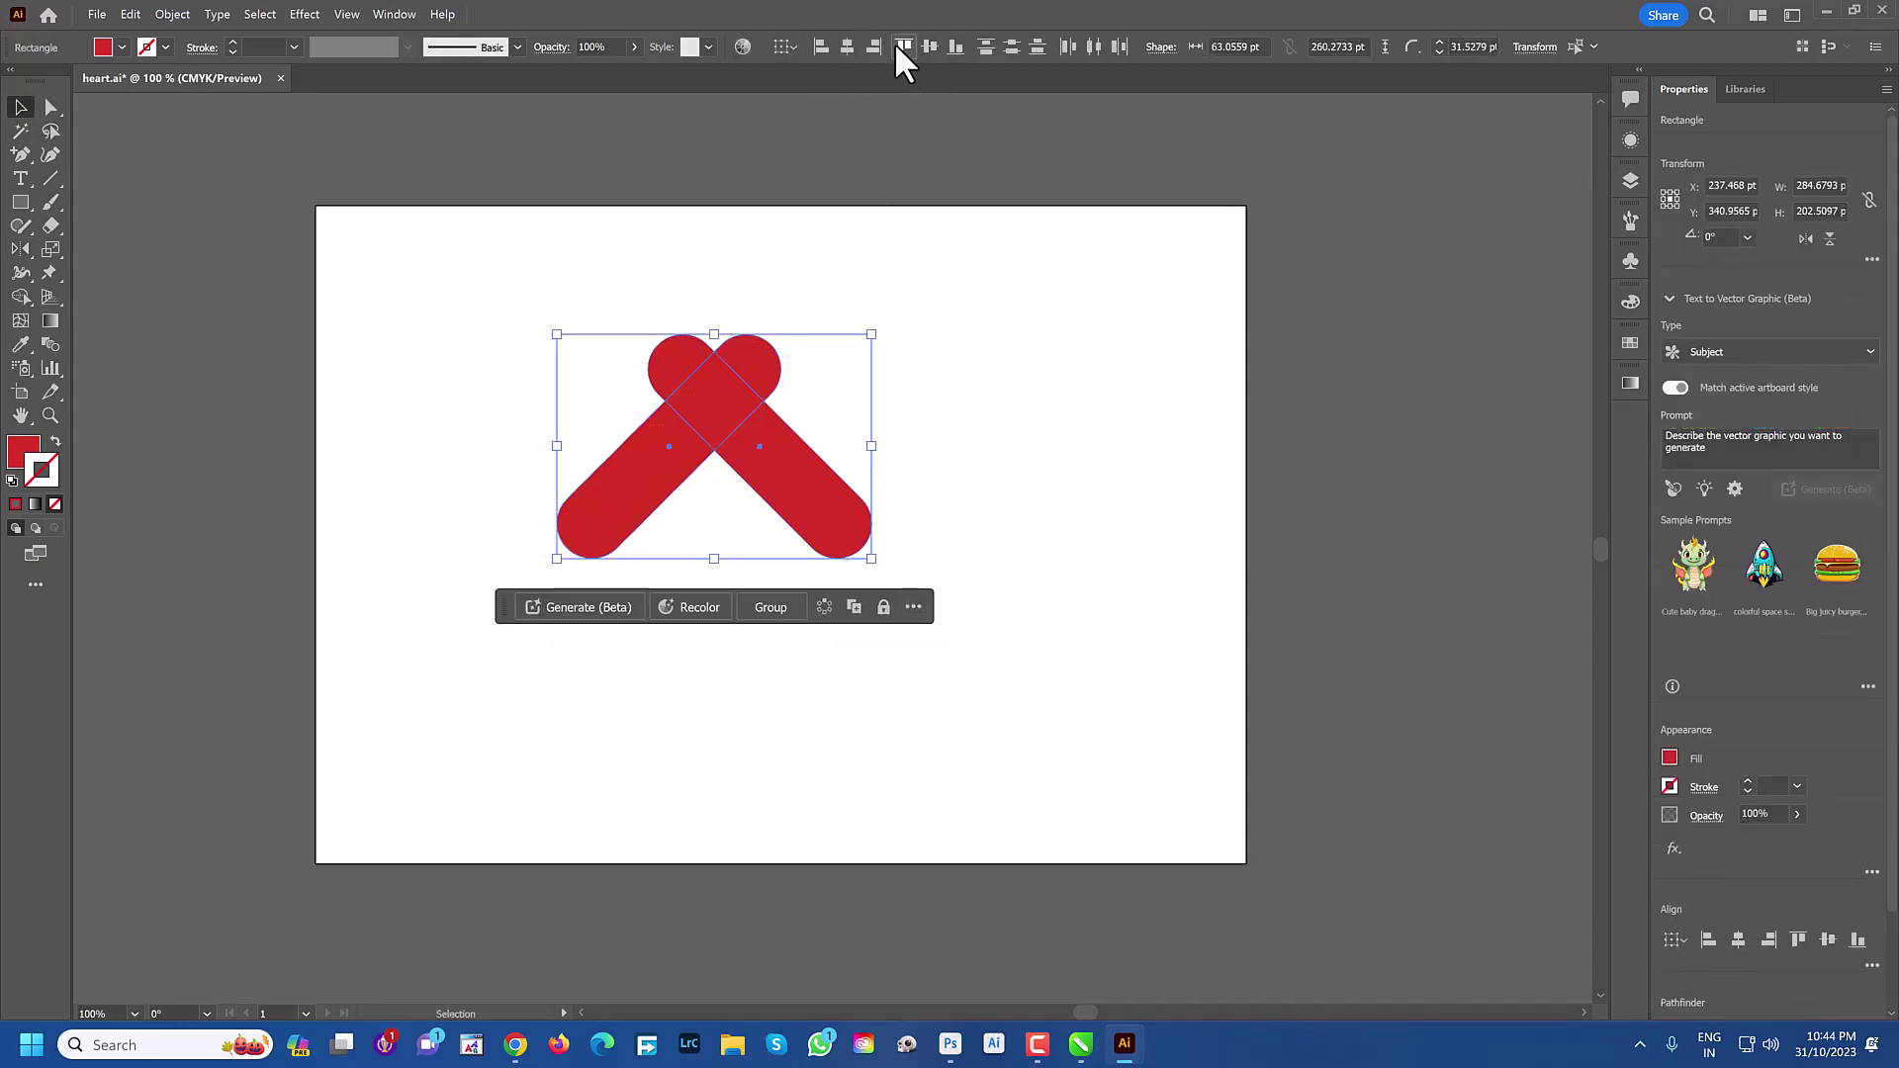
click(591, 265)
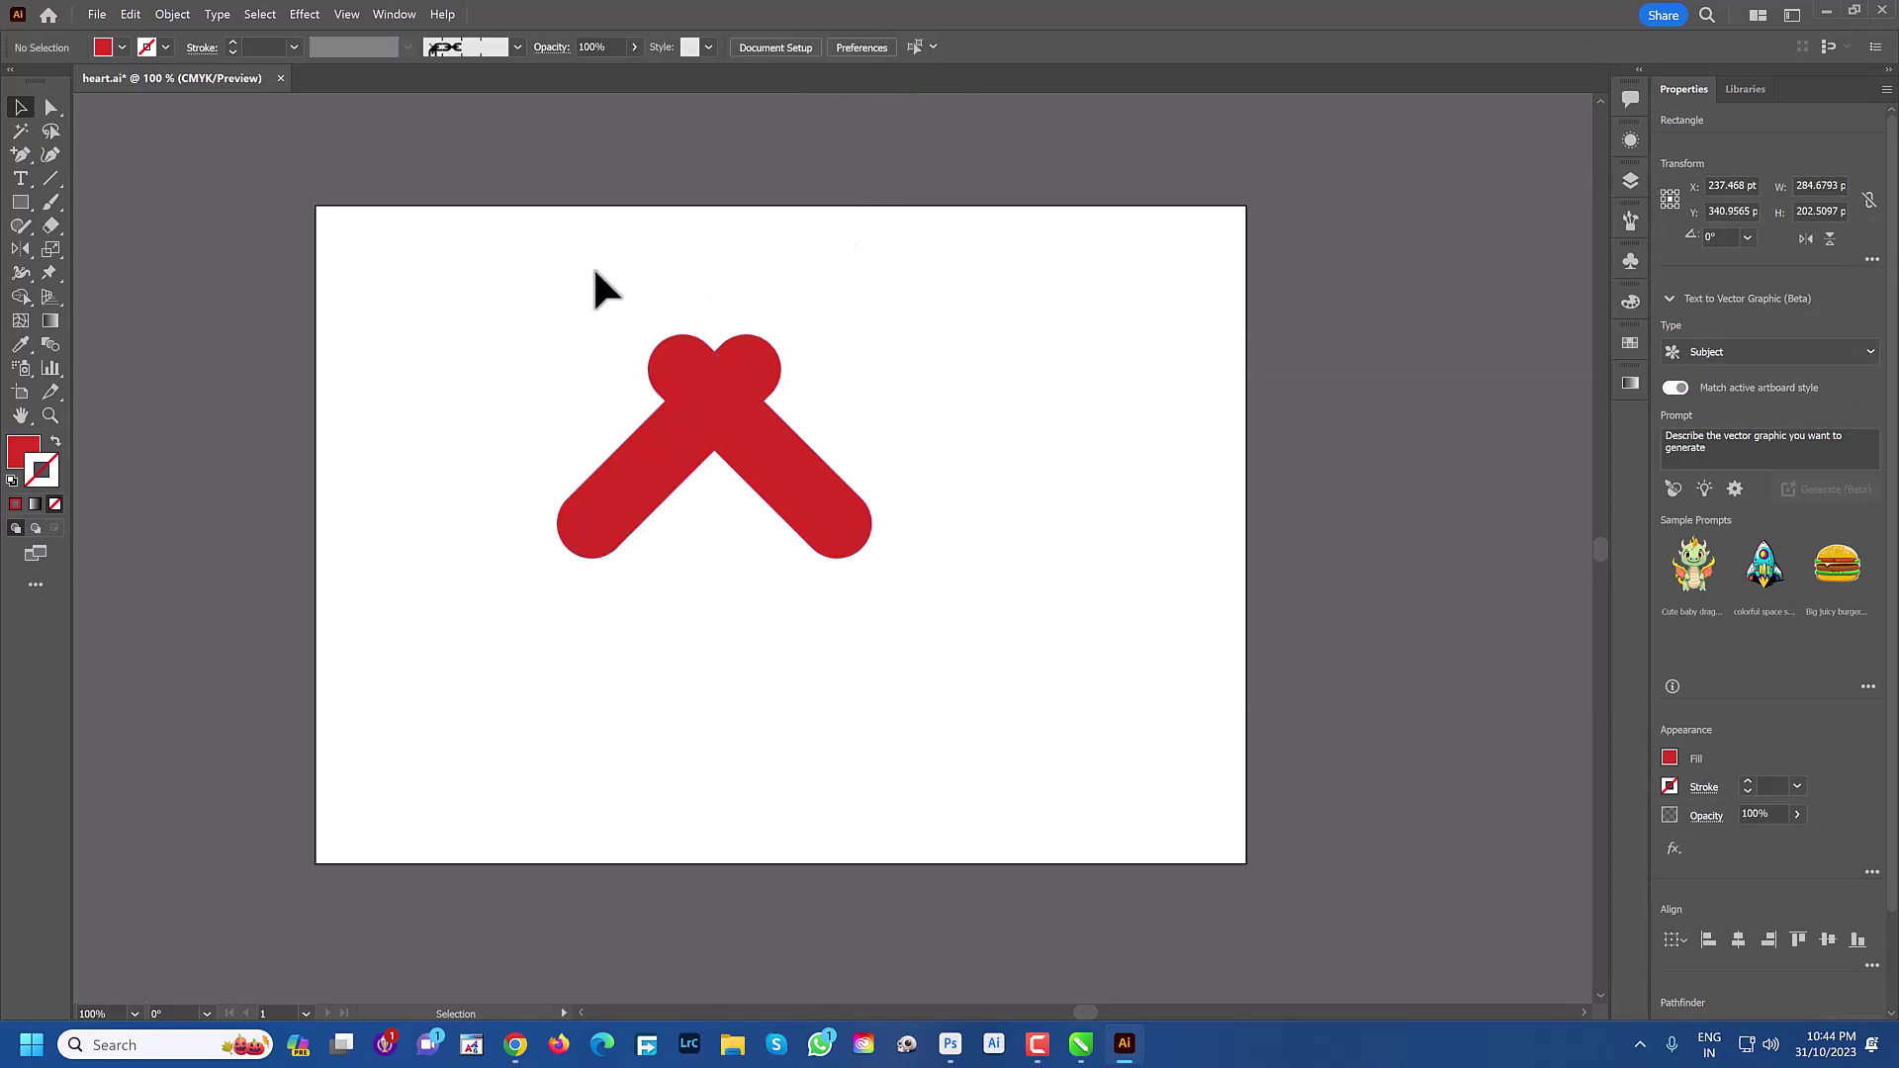
Remove both lower legs of the crossed bars with Shape Builder and merge the remaining pieces into one heart
drag(543, 267, 947, 598)
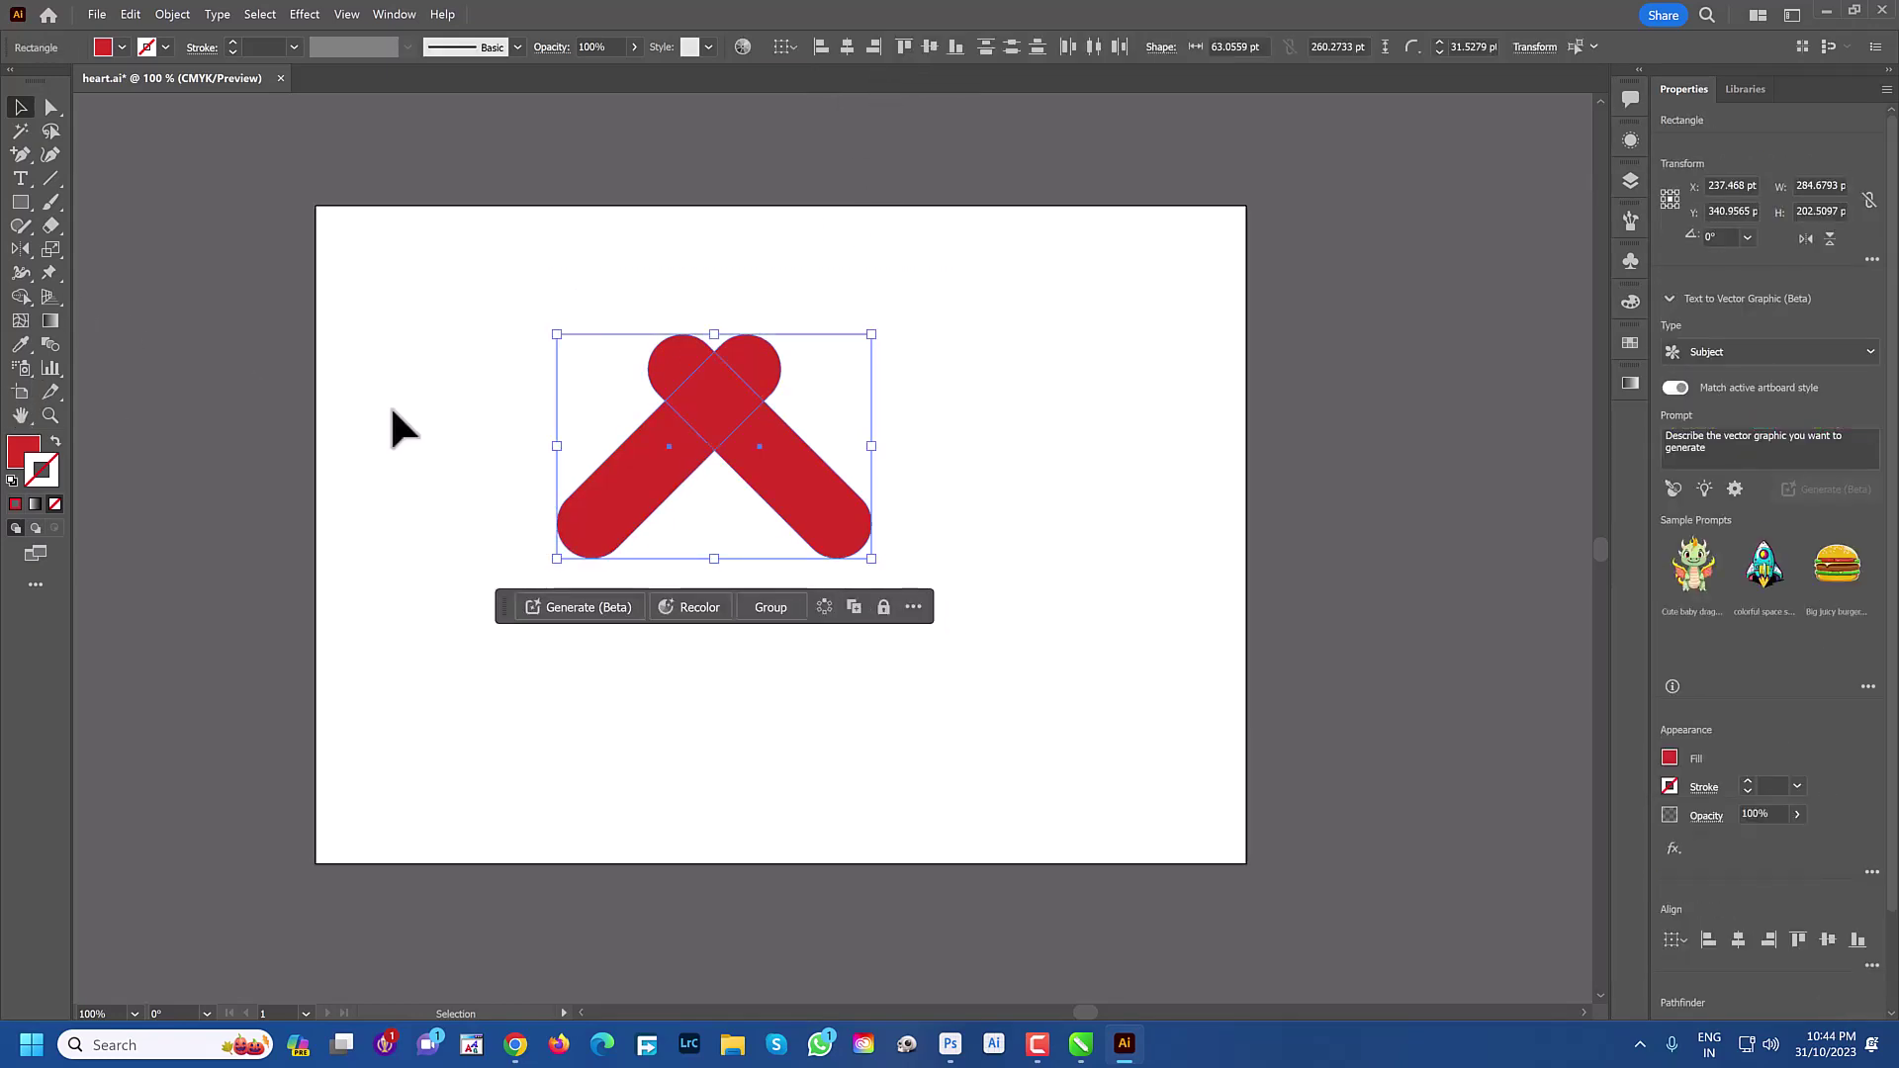
click(22, 297)
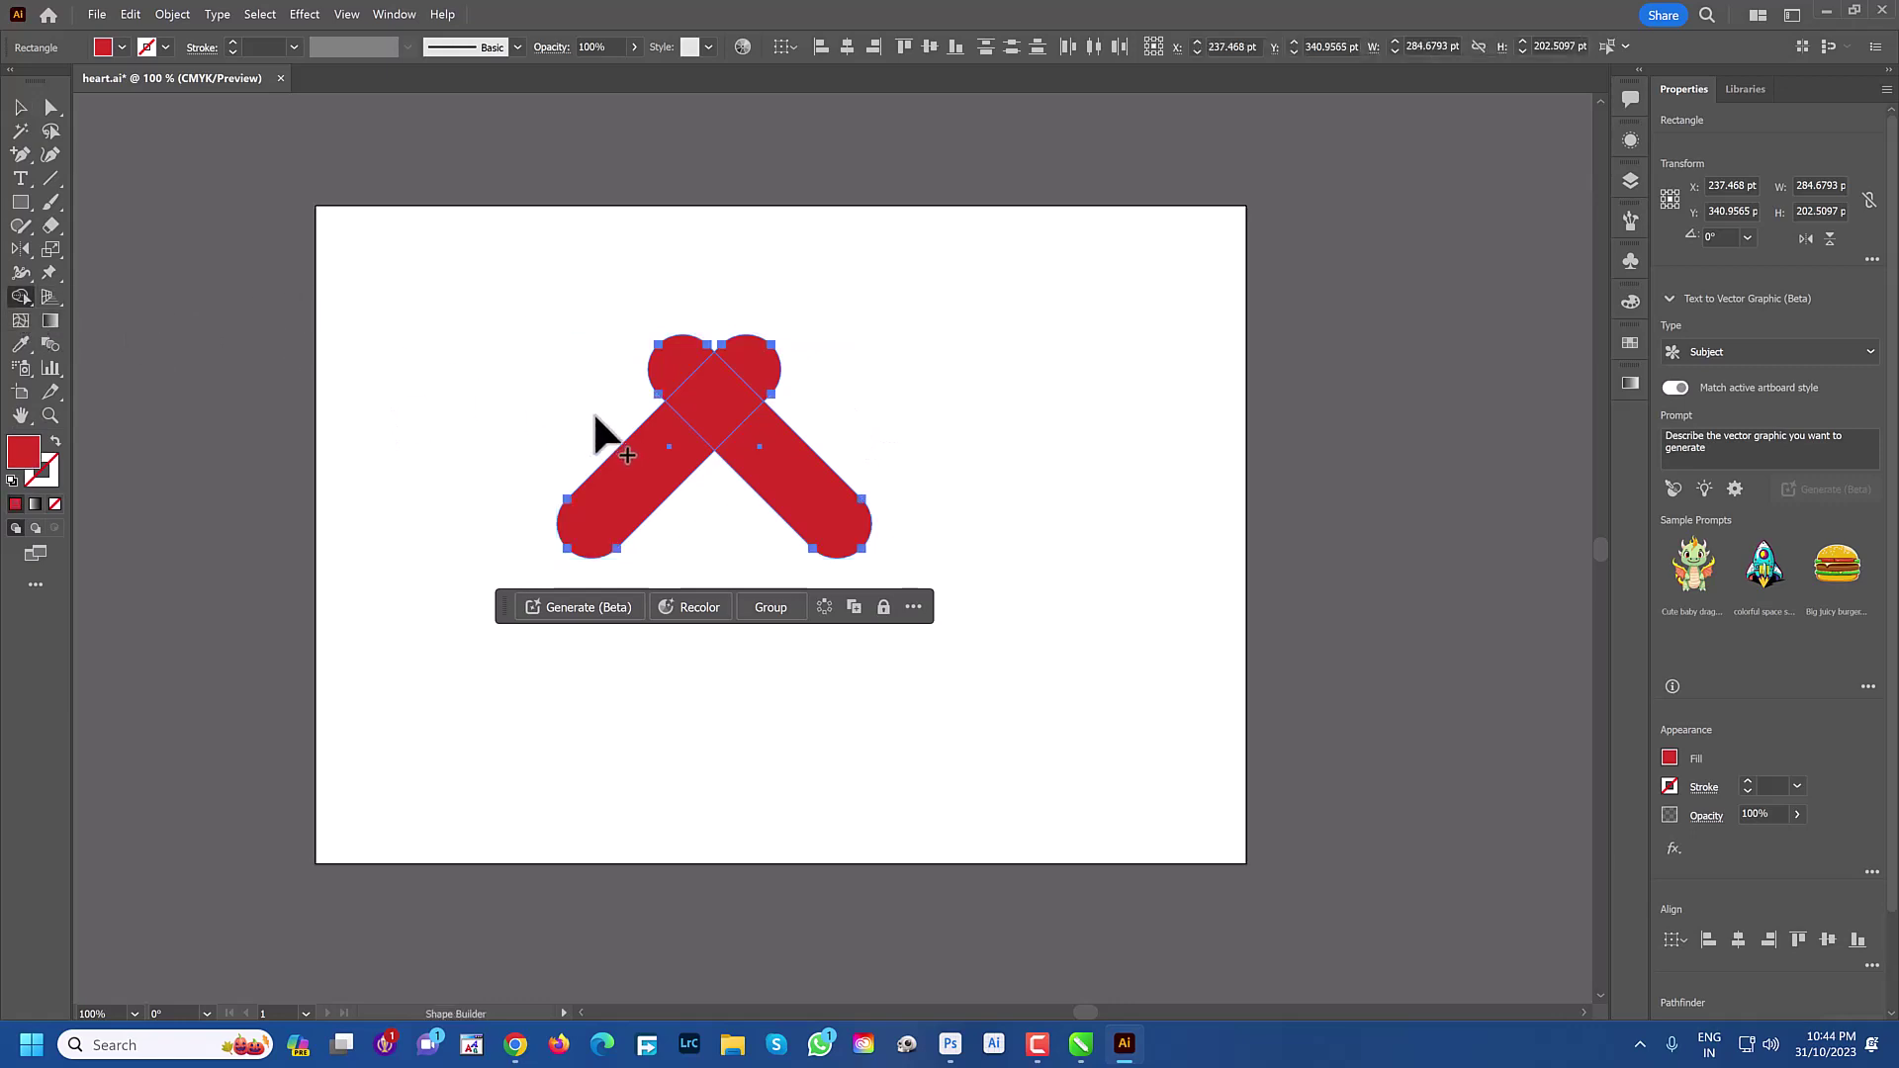
mouse_move(594, 415)
mouse_down()
mouse_move(679, 478)
mouse_move(822, 474)
mouse_move(936, 370)
mouse_up()
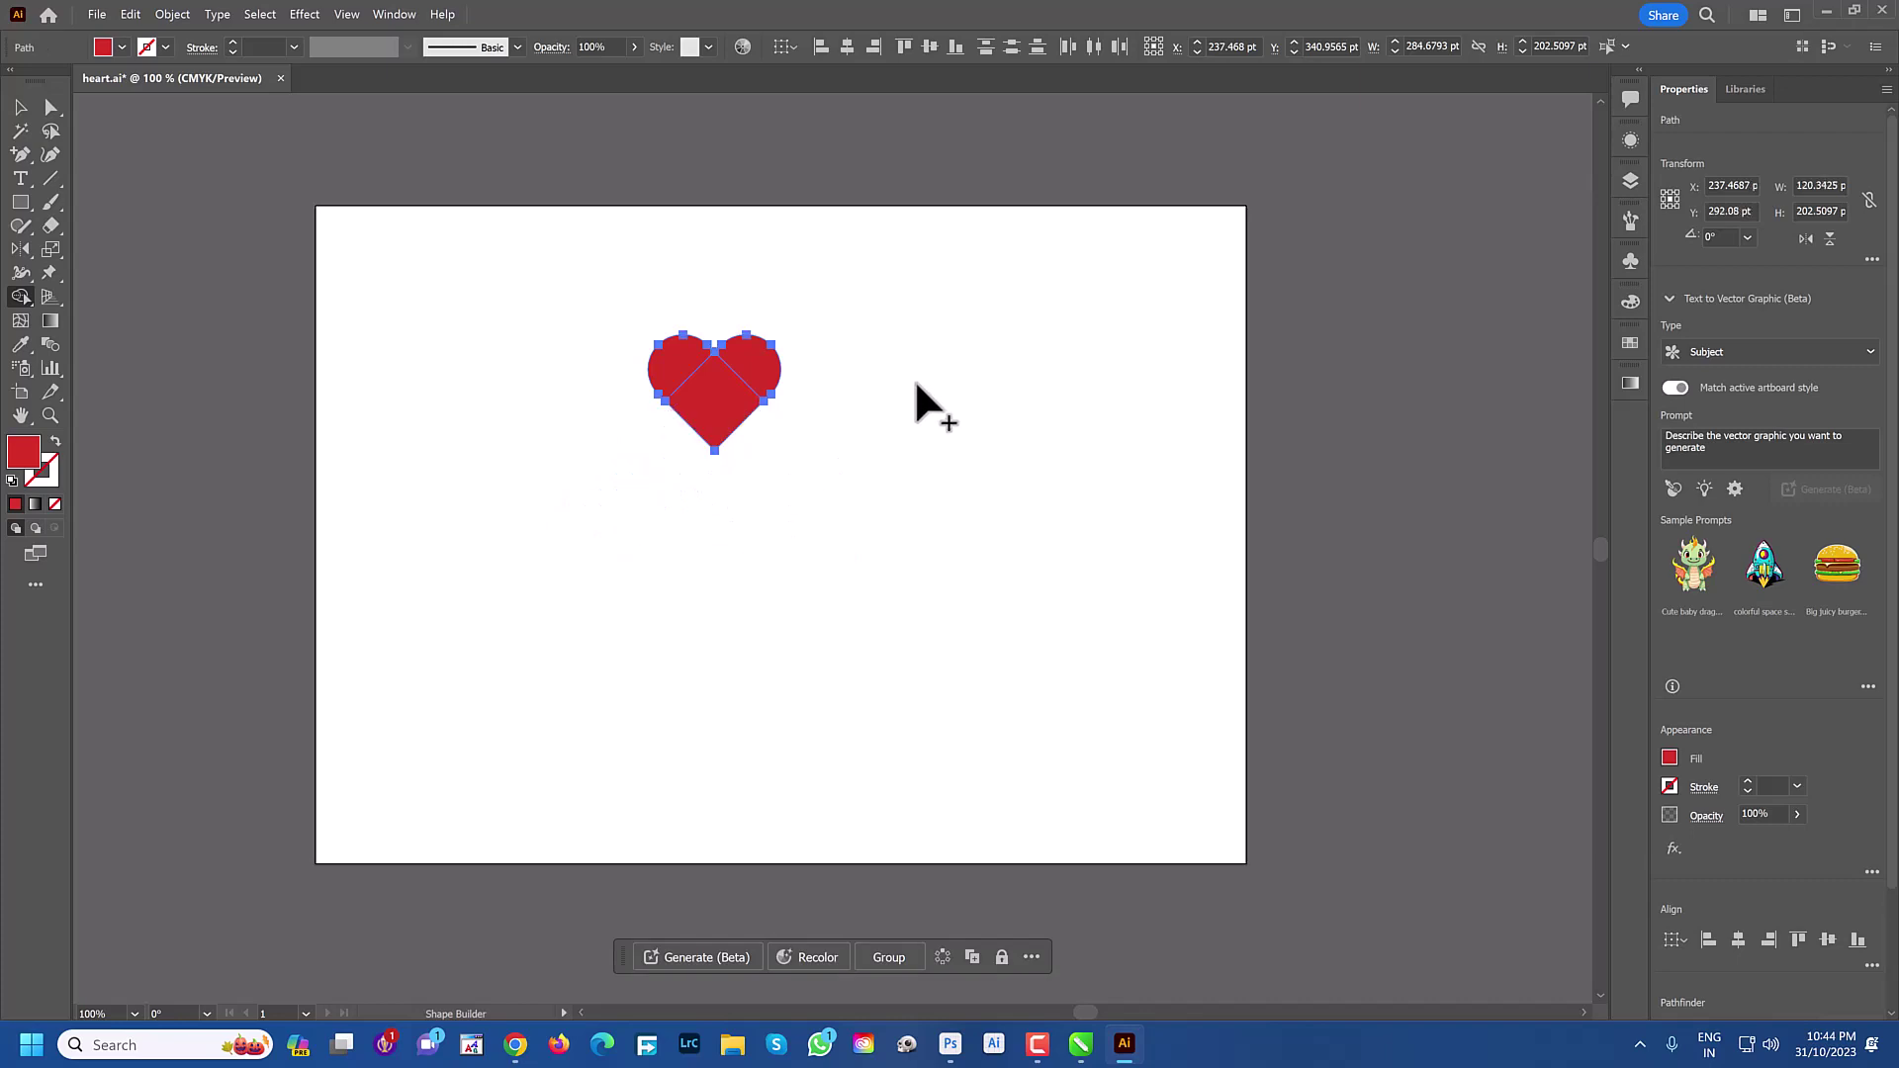
mouse_move(753, 380)
mouse_down()
mouse_move(754, 411)
mouse_move(683, 381)
mouse_up()
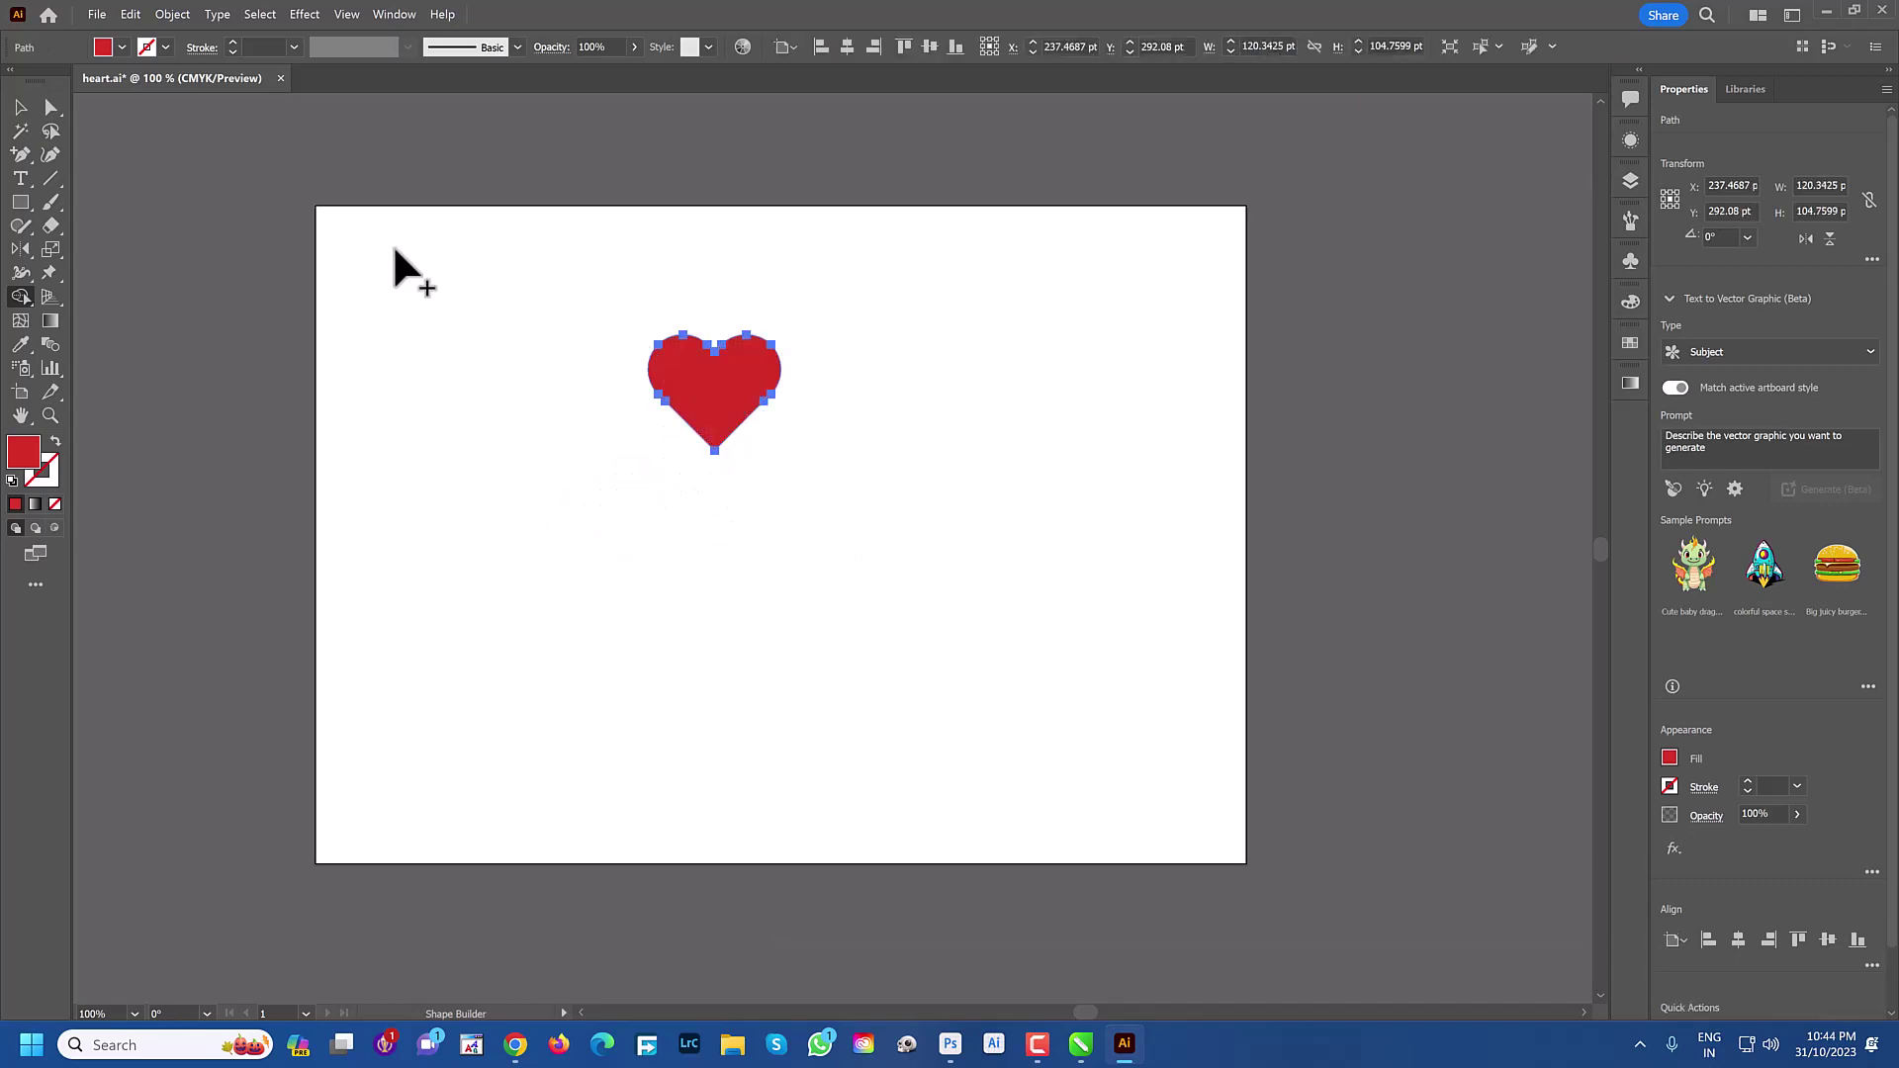
Scale the heart proportionally to about 351 by 306 pt and move it near the artboard's centre
click(20, 107)
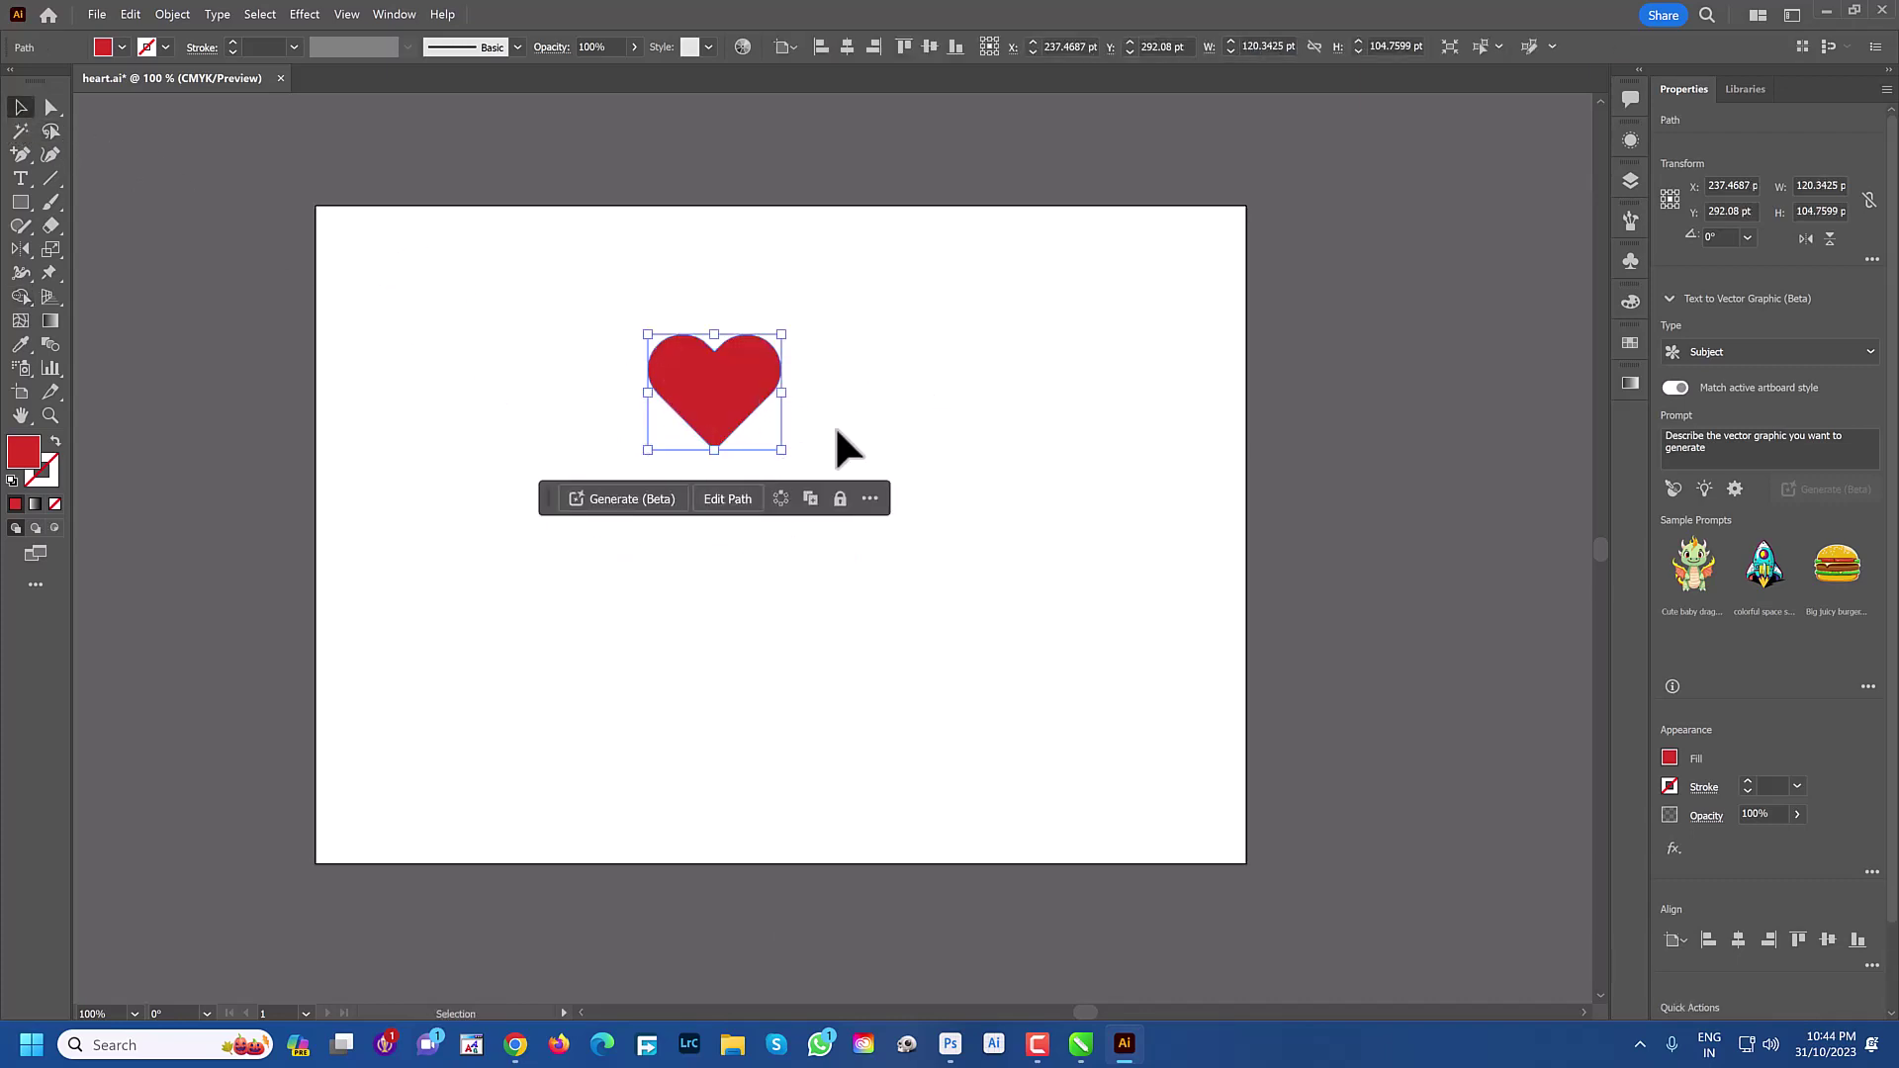
drag(787, 453, 1038, 721)
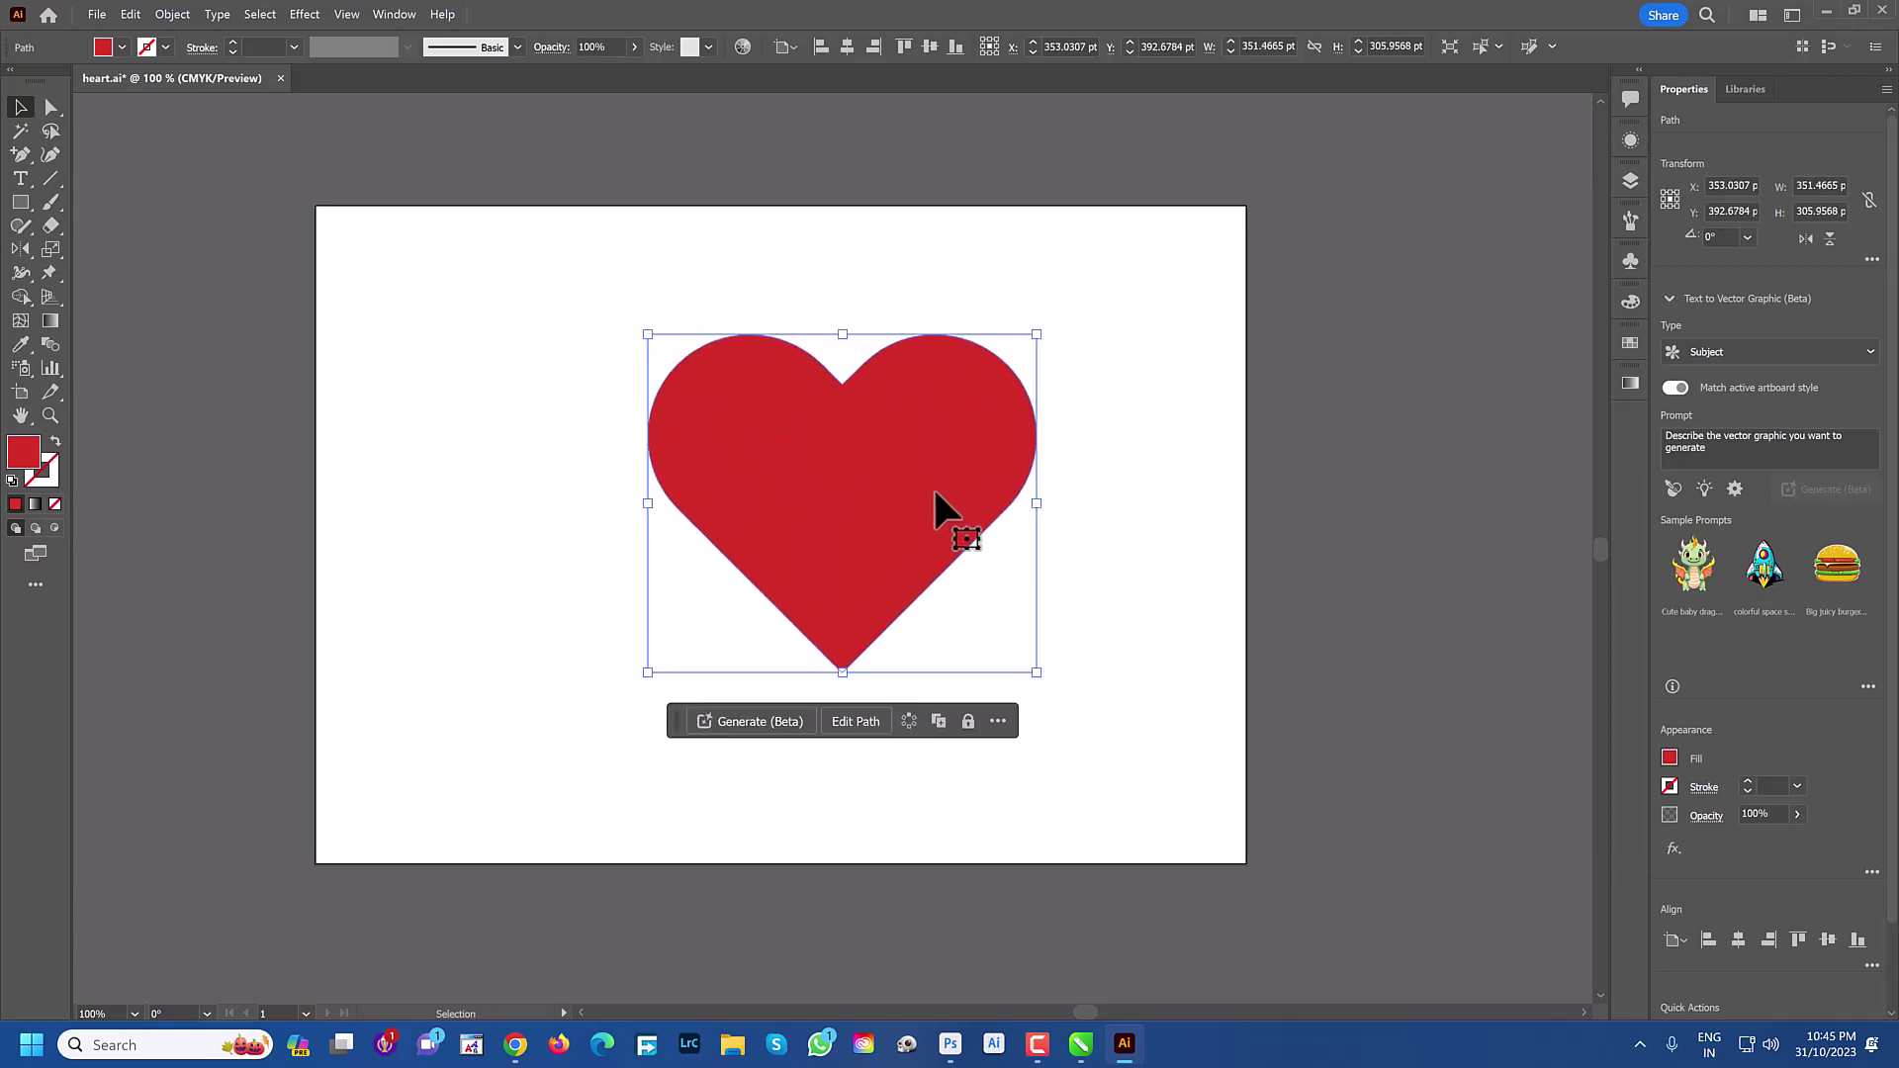
drag(934, 487, 901, 515)
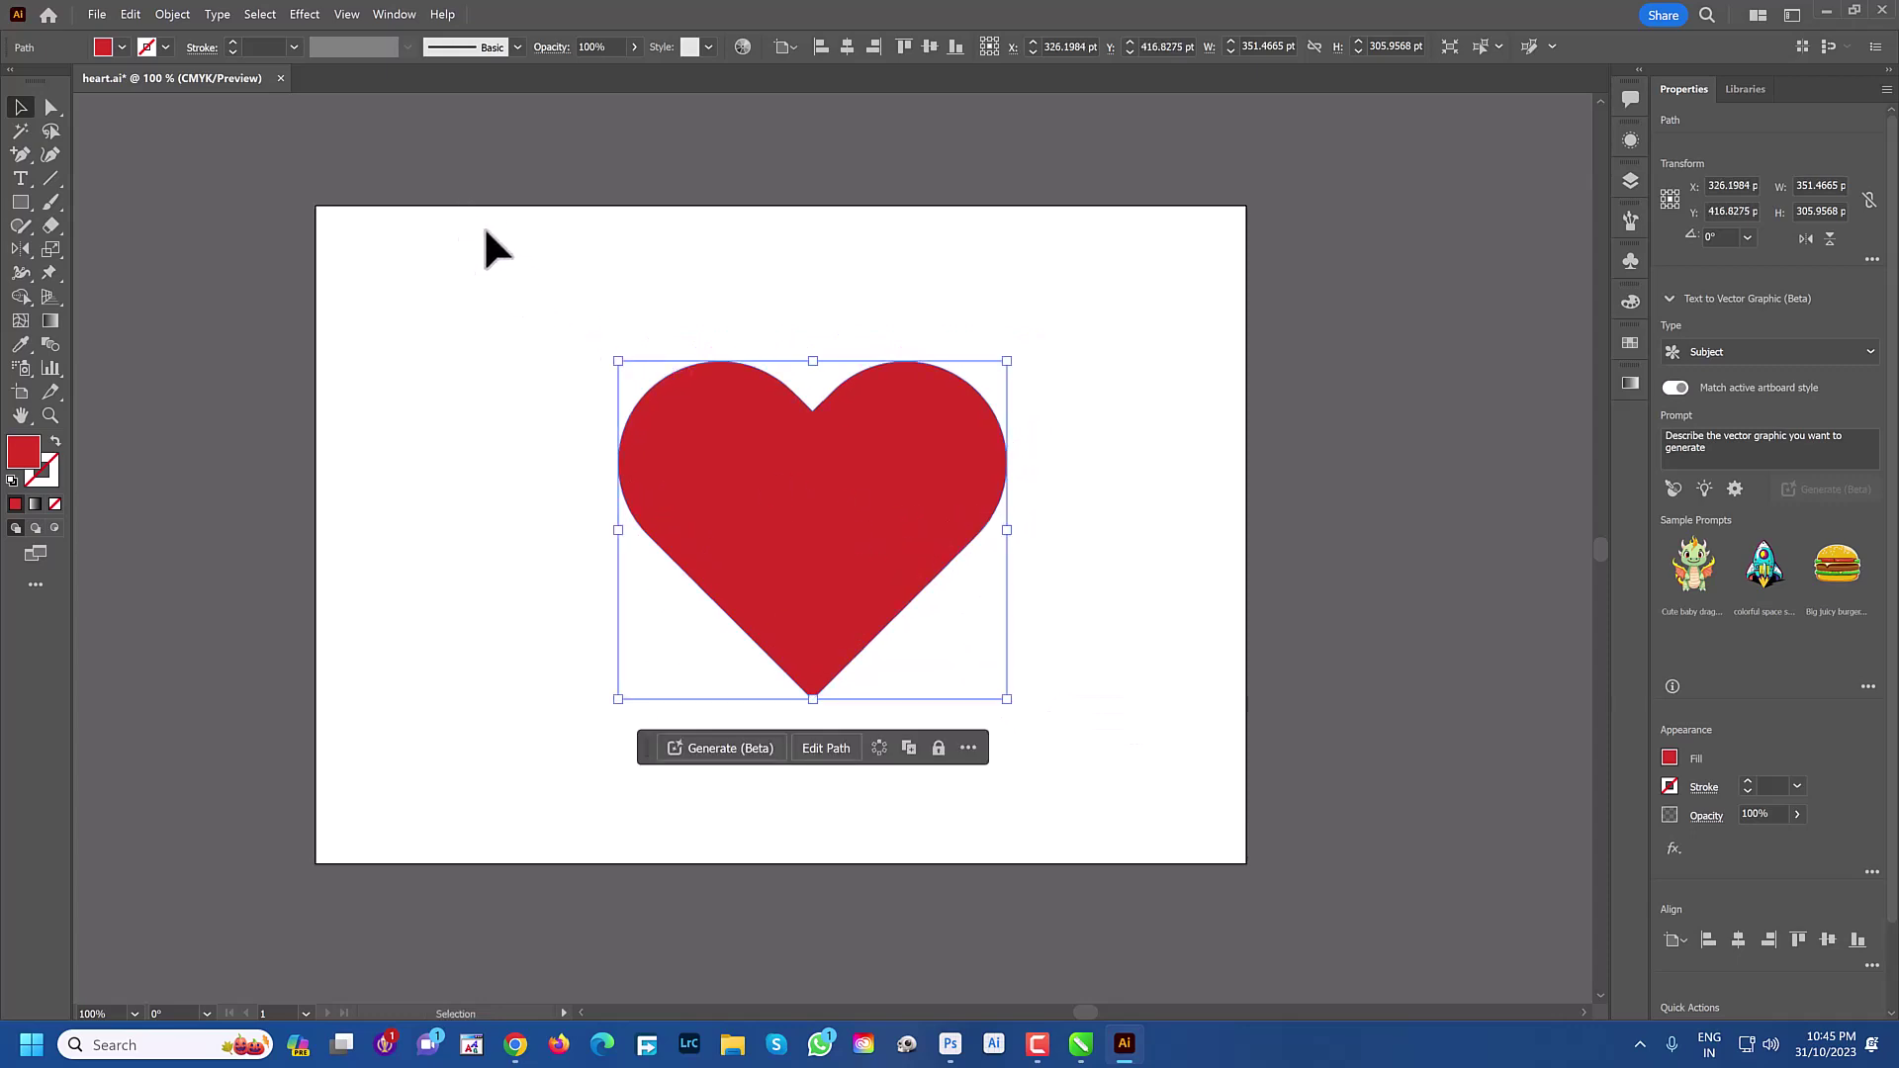
Apply the 3D Inflate effect from 3D and Materials to the heart
click(396, 14)
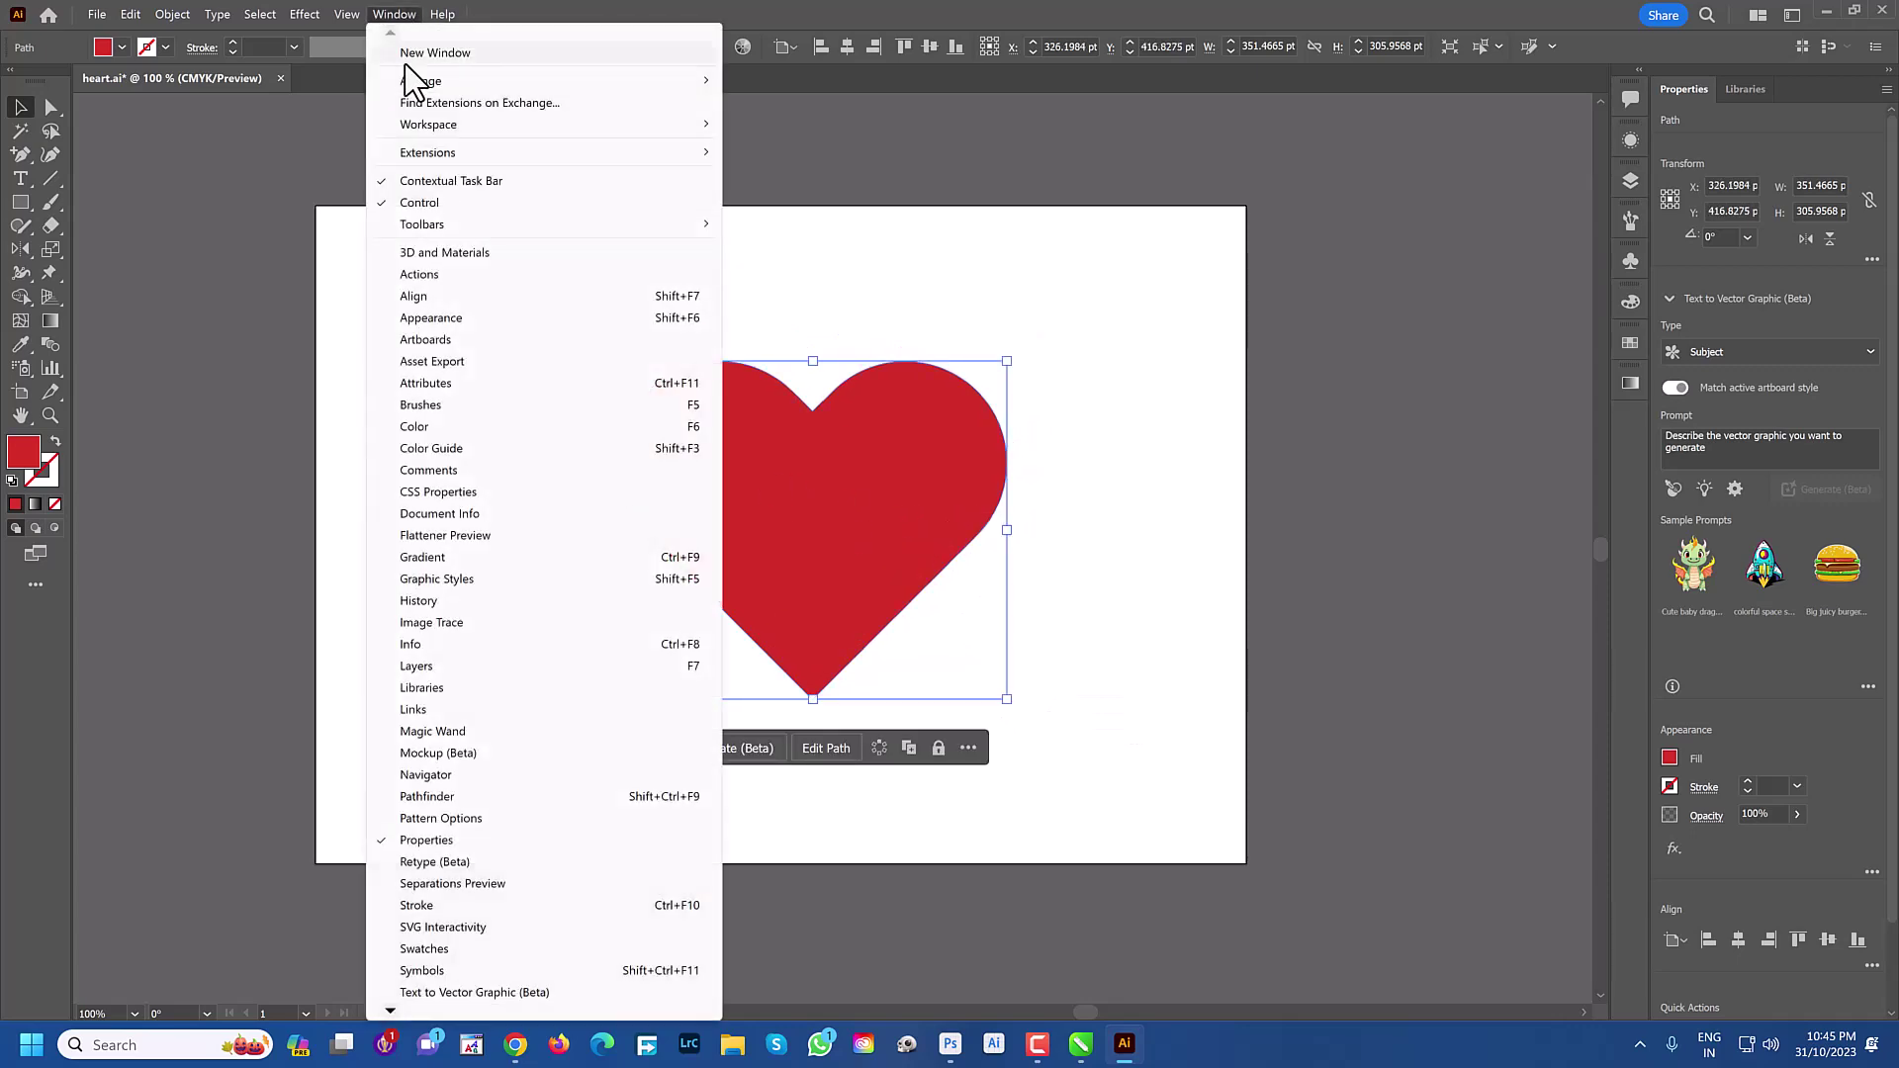
click(437, 259)
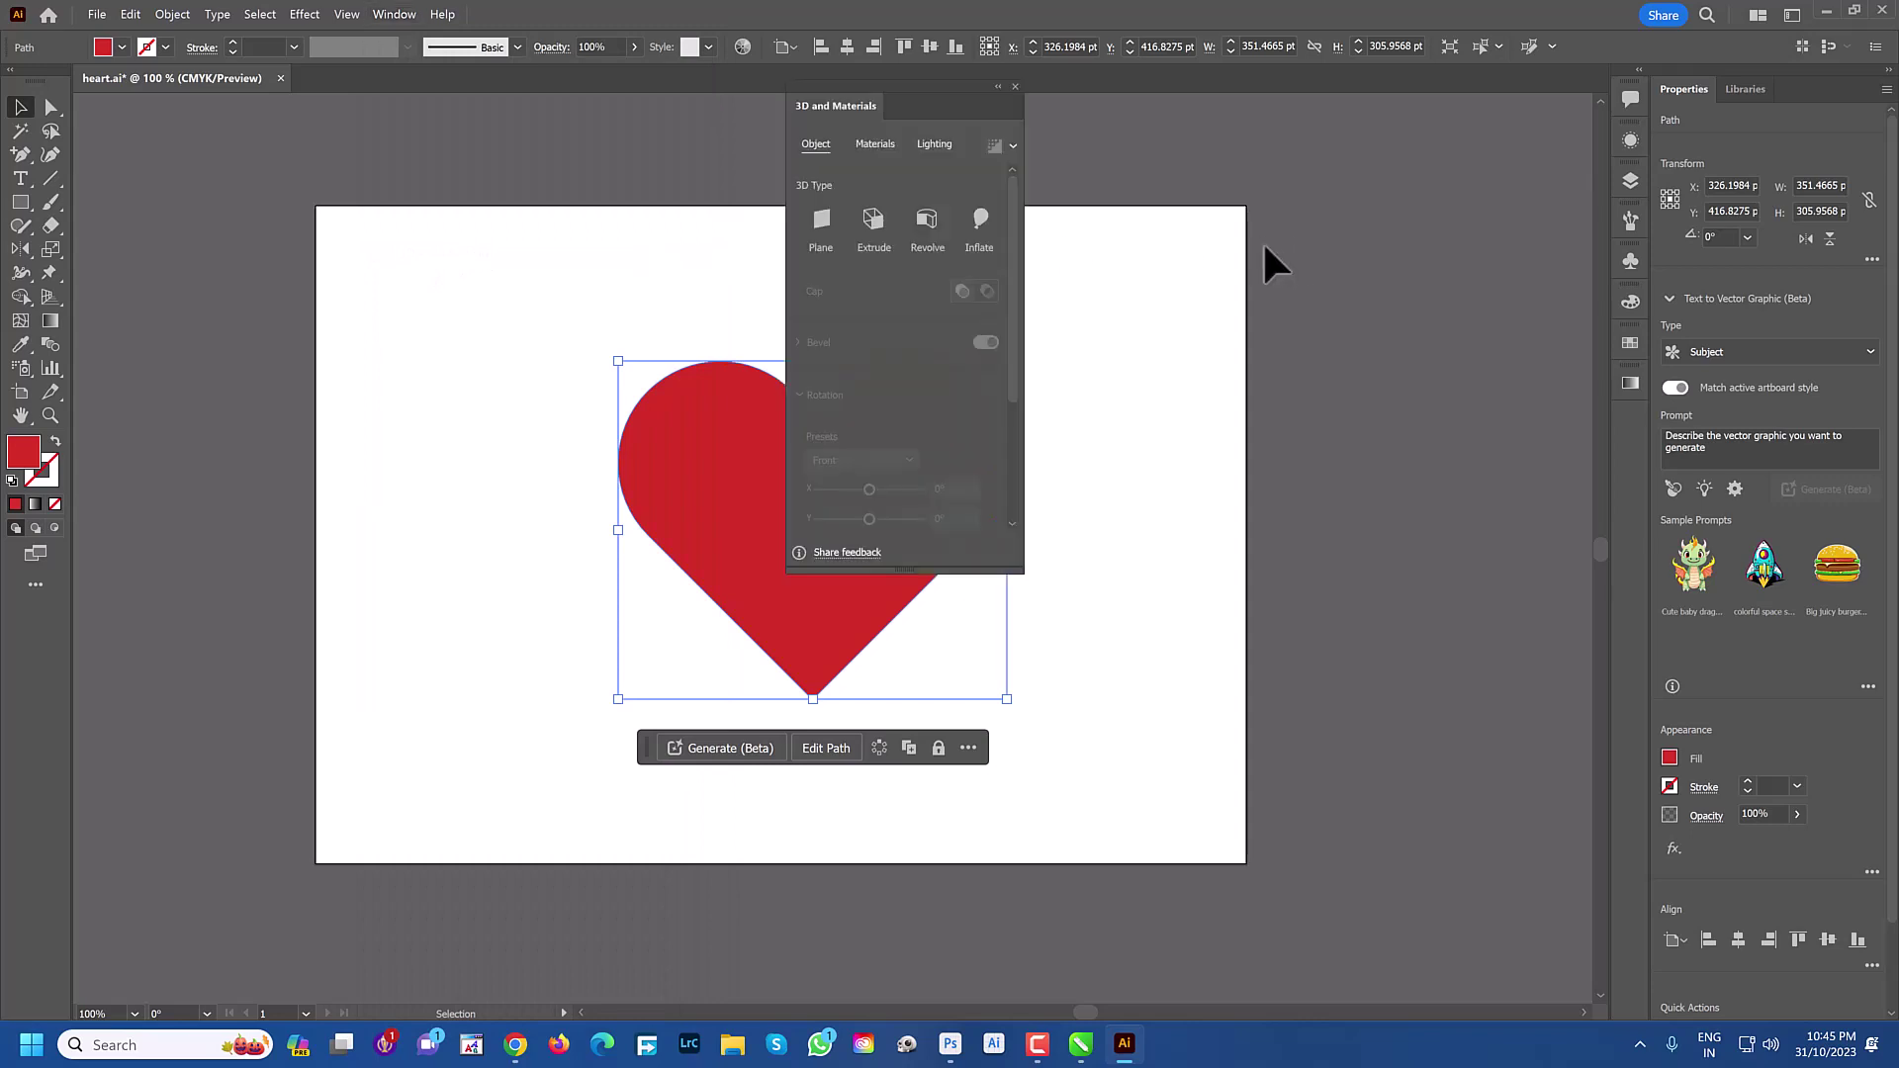
drag(958, 105, 1311, 207)
click(1332, 324)
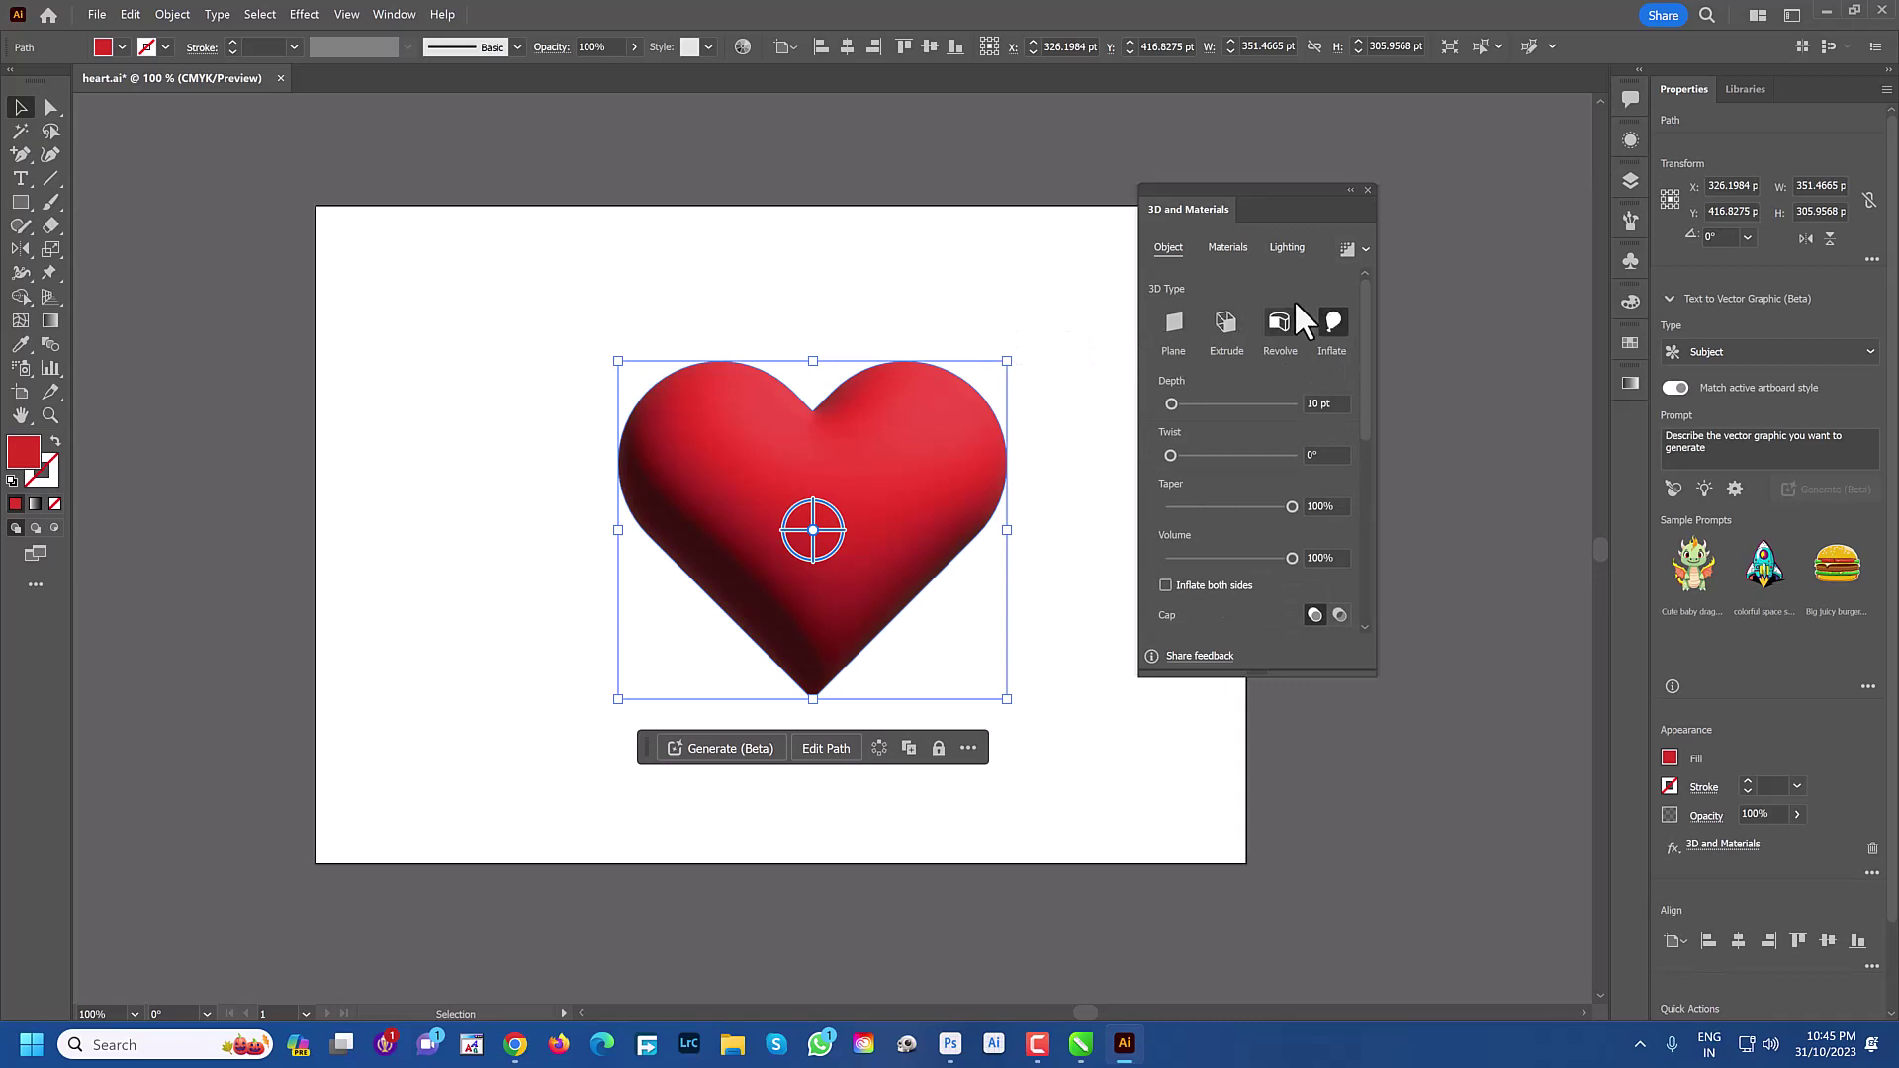
Render the inflated heart with ray tracing and shift it slightly down and to the left on the artboard
click(1356, 248)
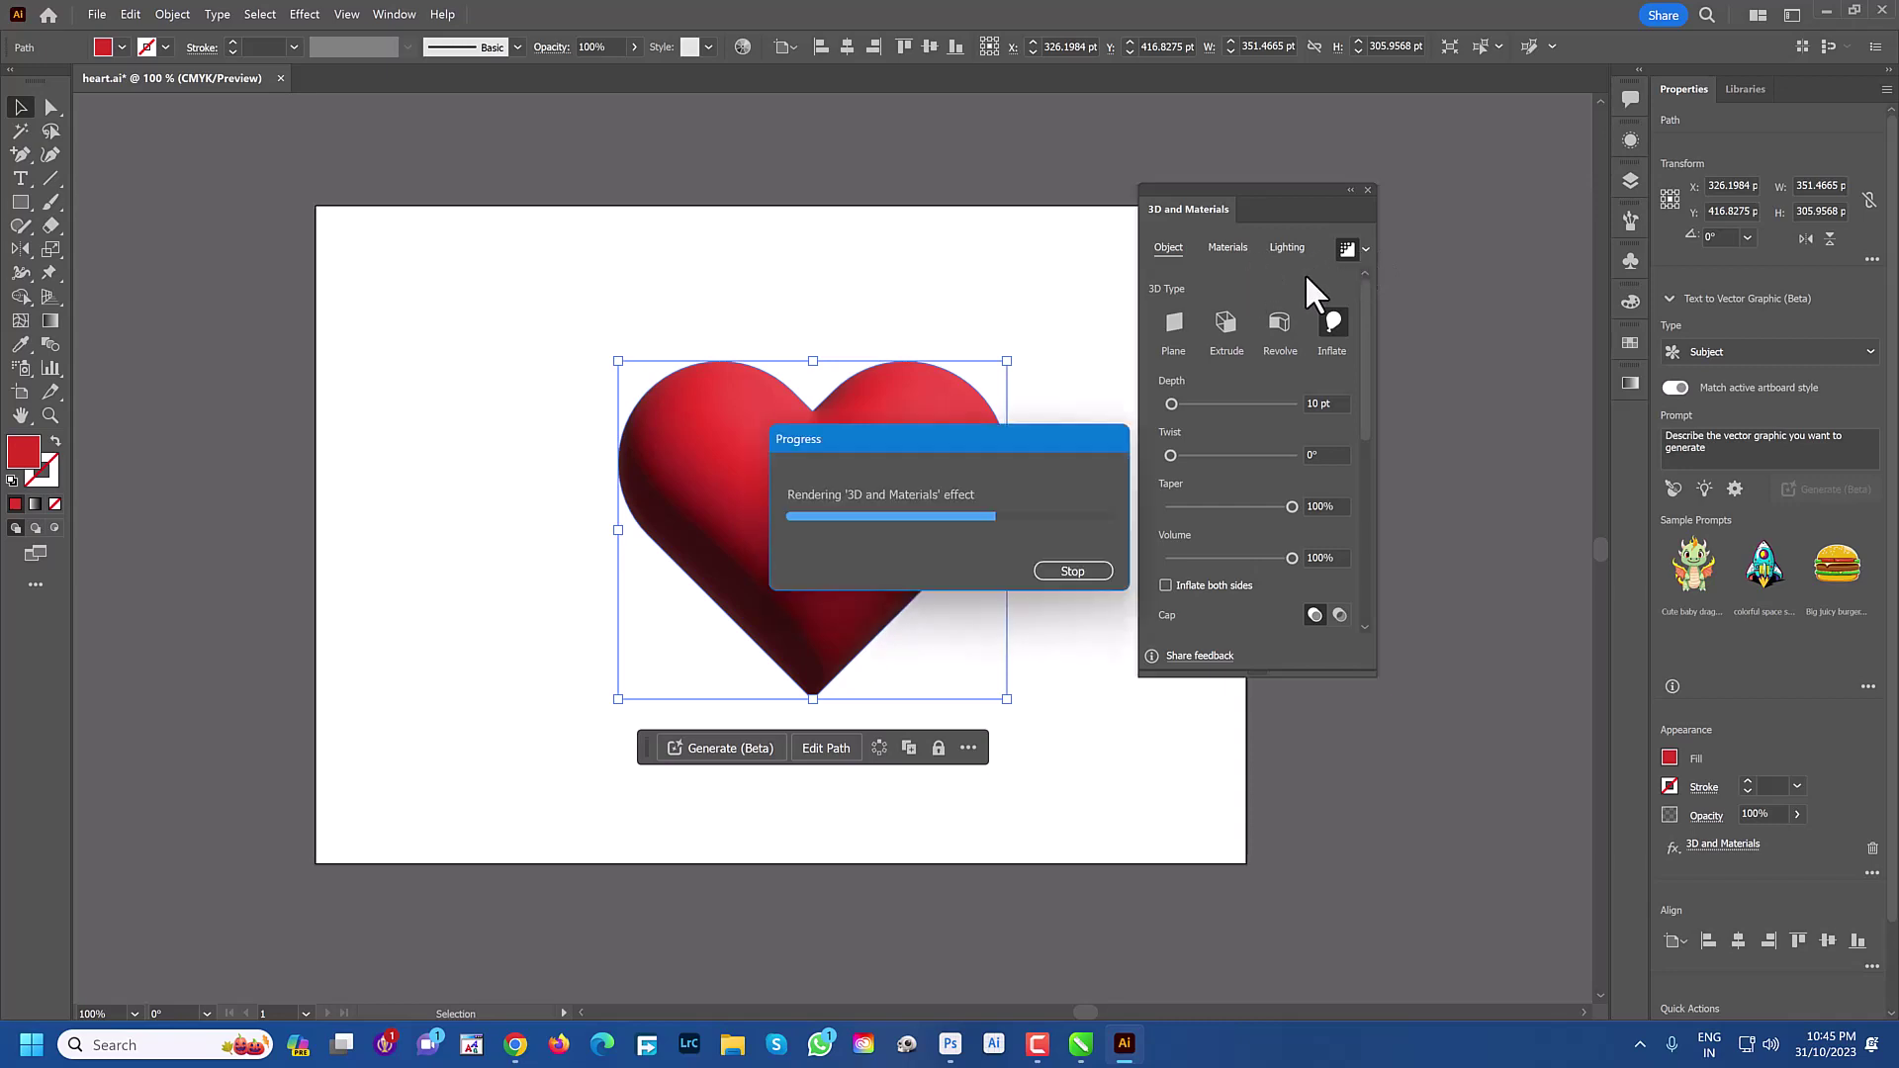
click(1369, 190)
mouse_move(975, 447)
mouse_down()
mouse_move(890, 414)
mouse_move(951, 458)
mouse_up()
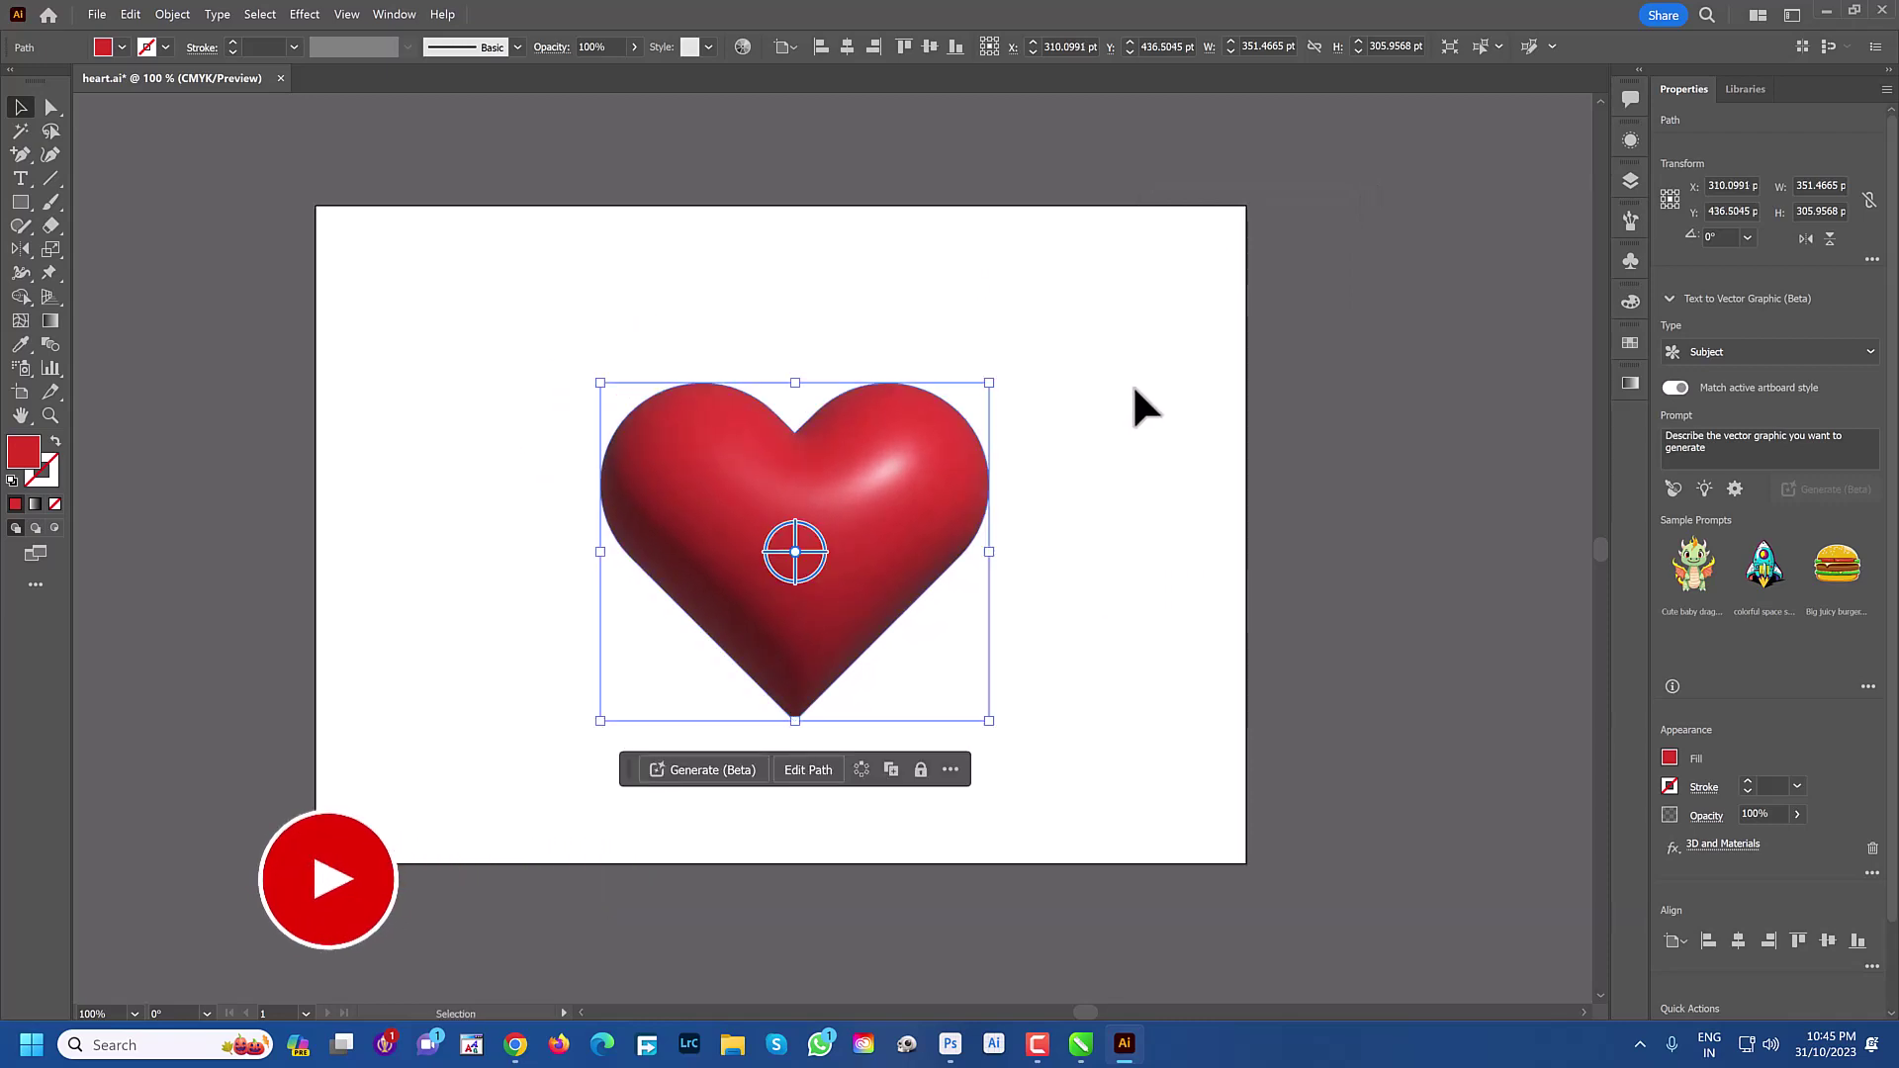
click(1131, 385)
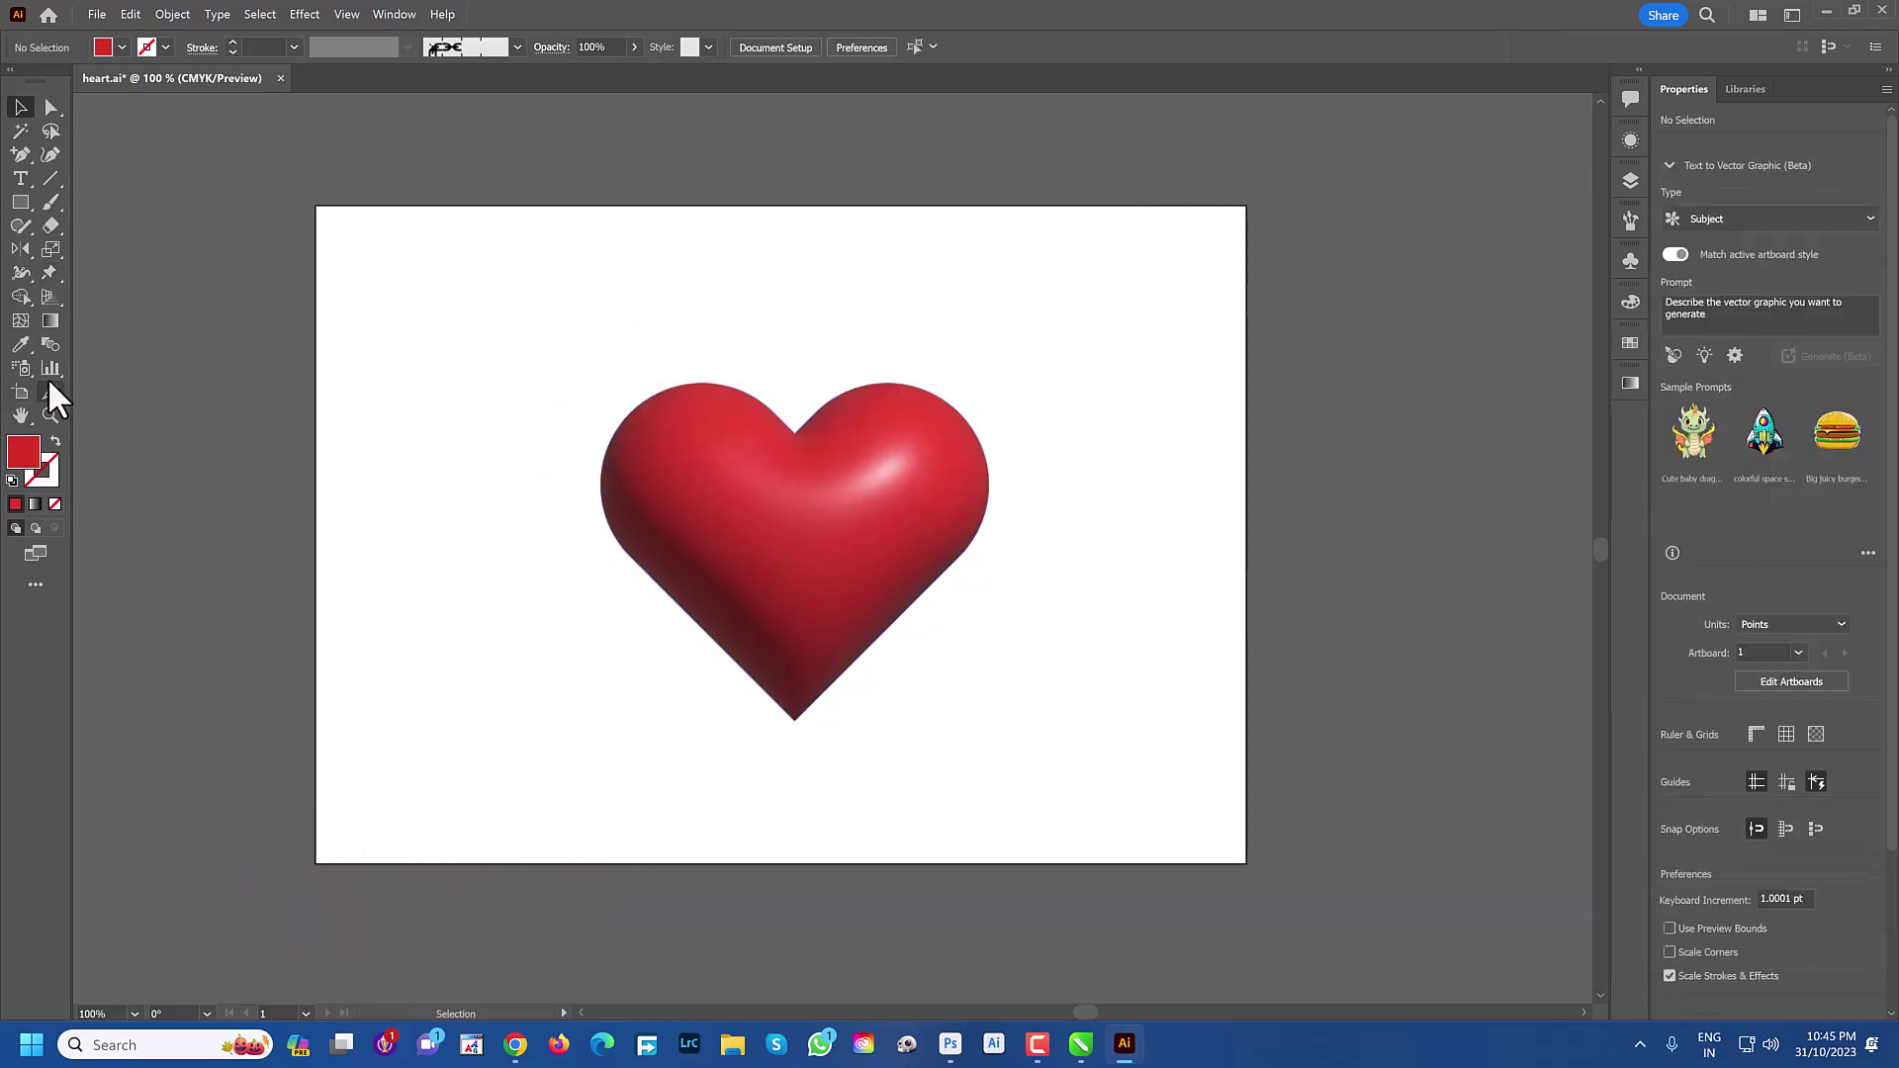
Draw a small rounded rectangle about 76 by 40 pt above and to the left of the heart
click(22, 202)
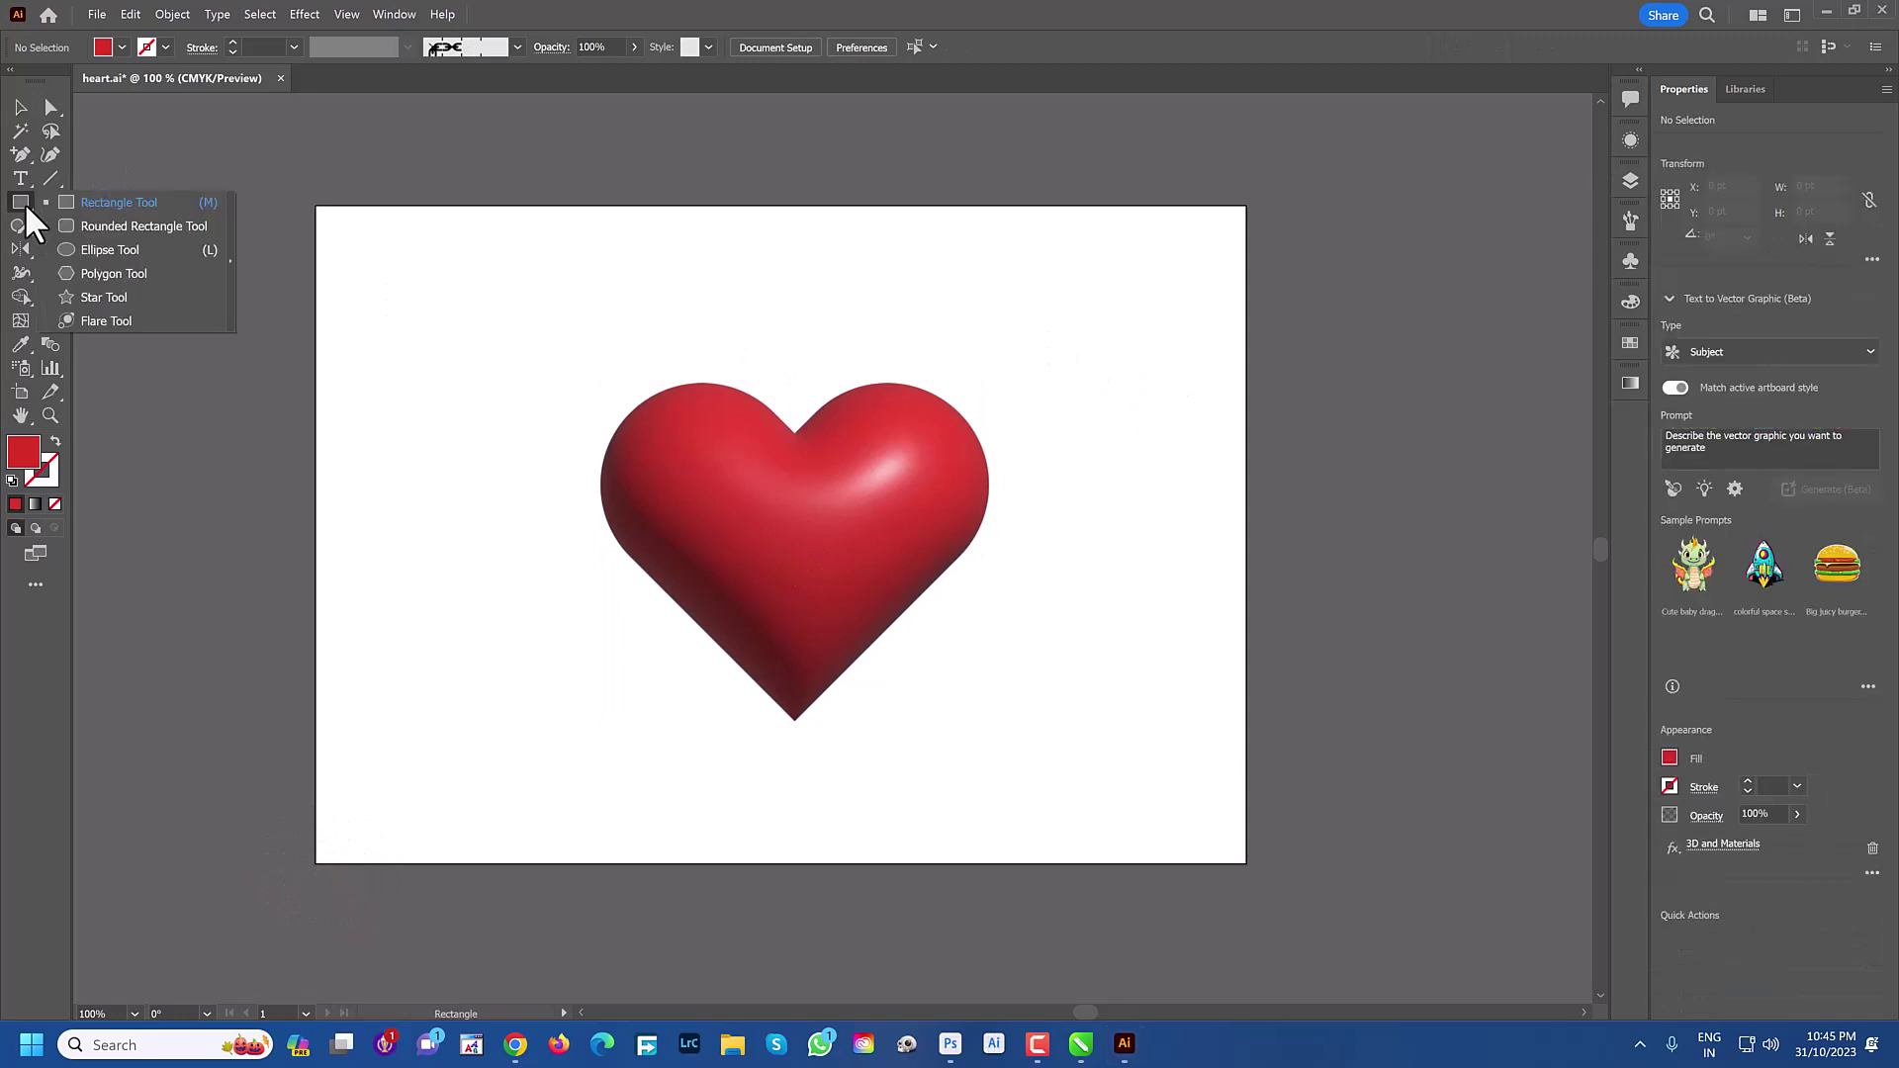
key(shift+n)
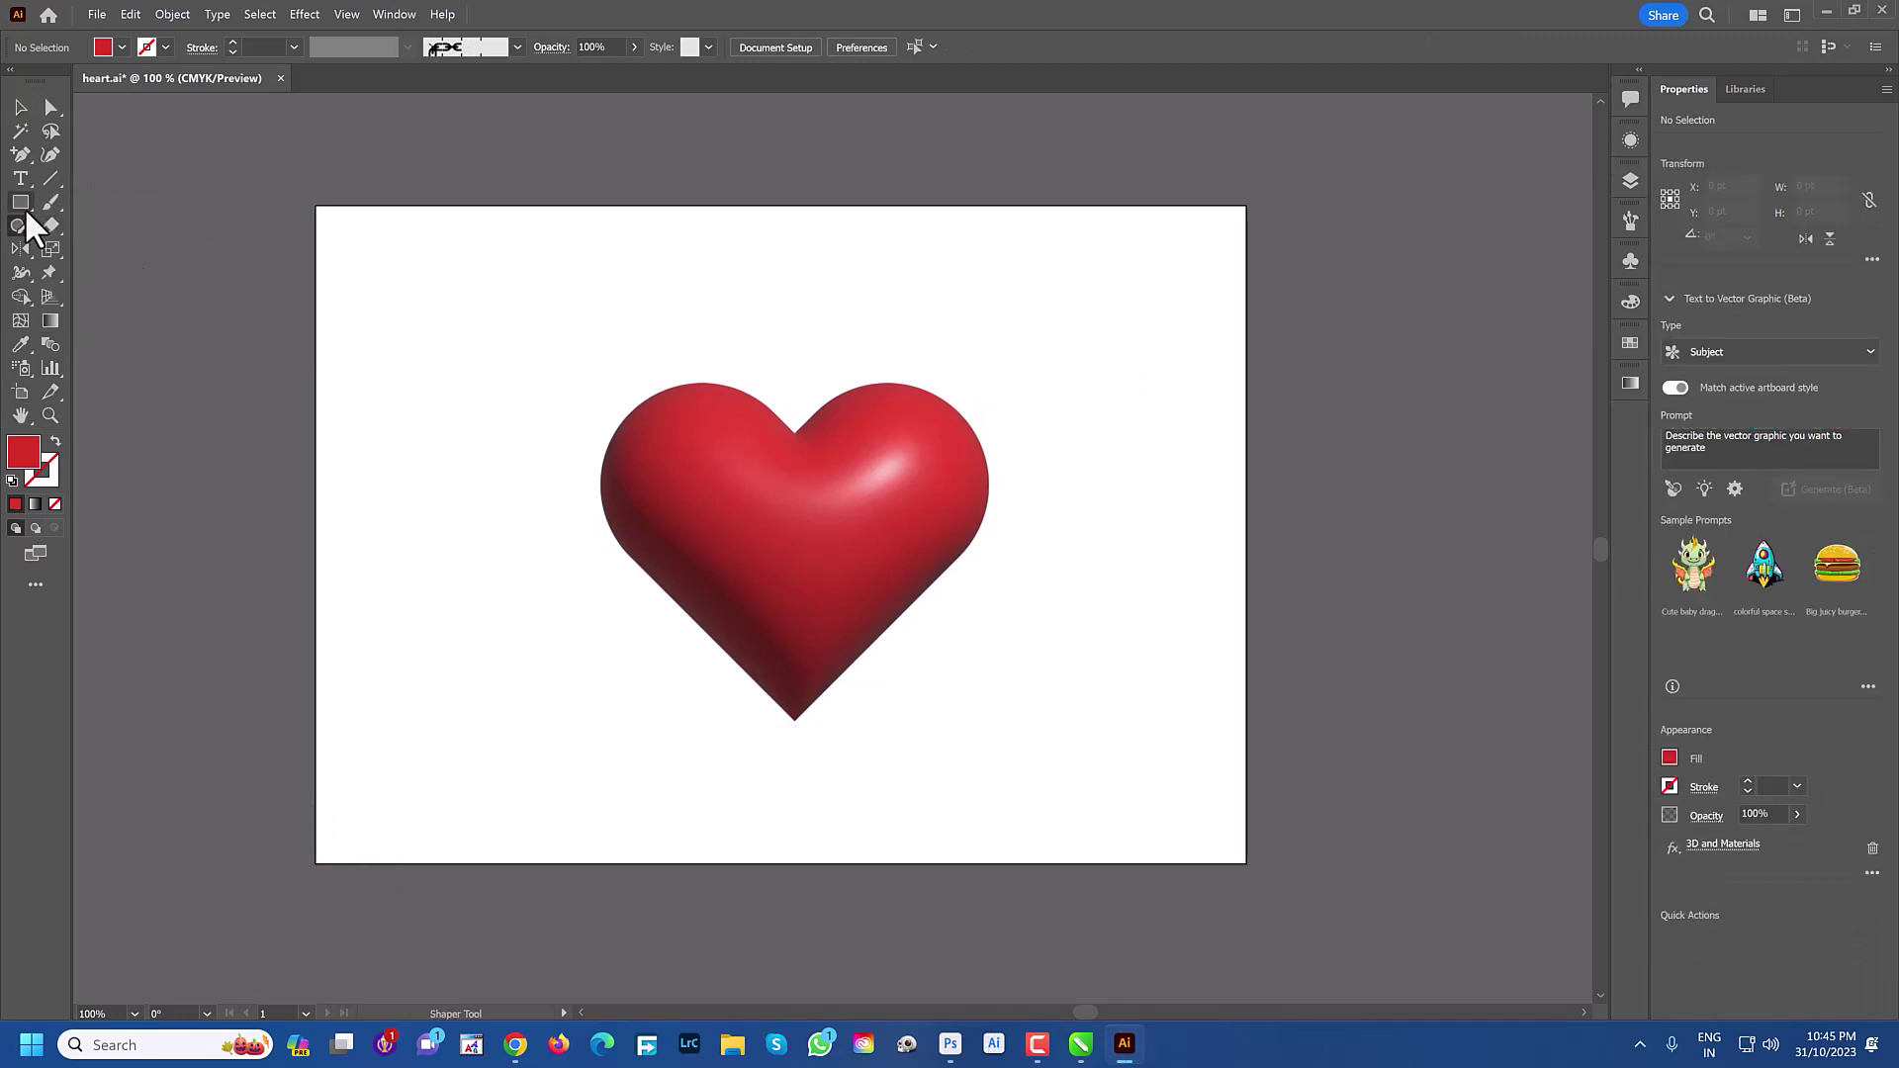
click(19, 200)
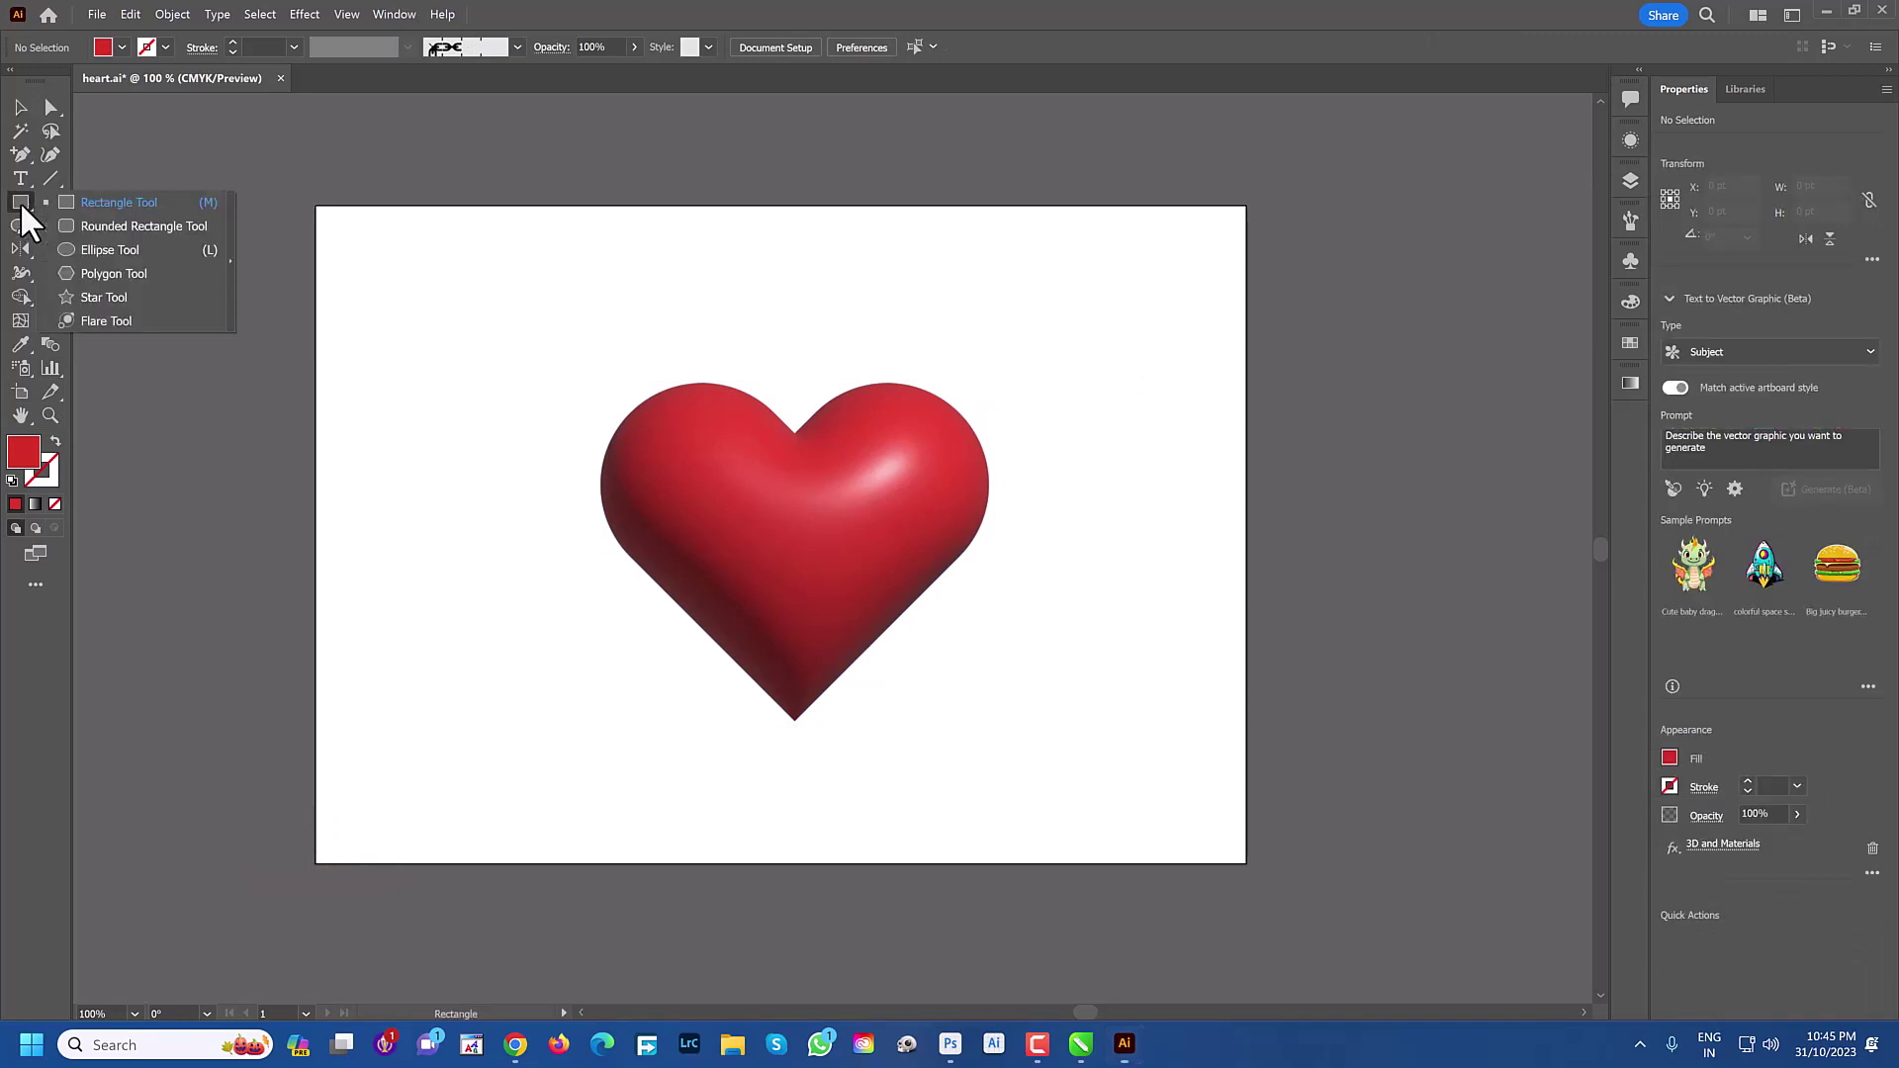
click(98, 226)
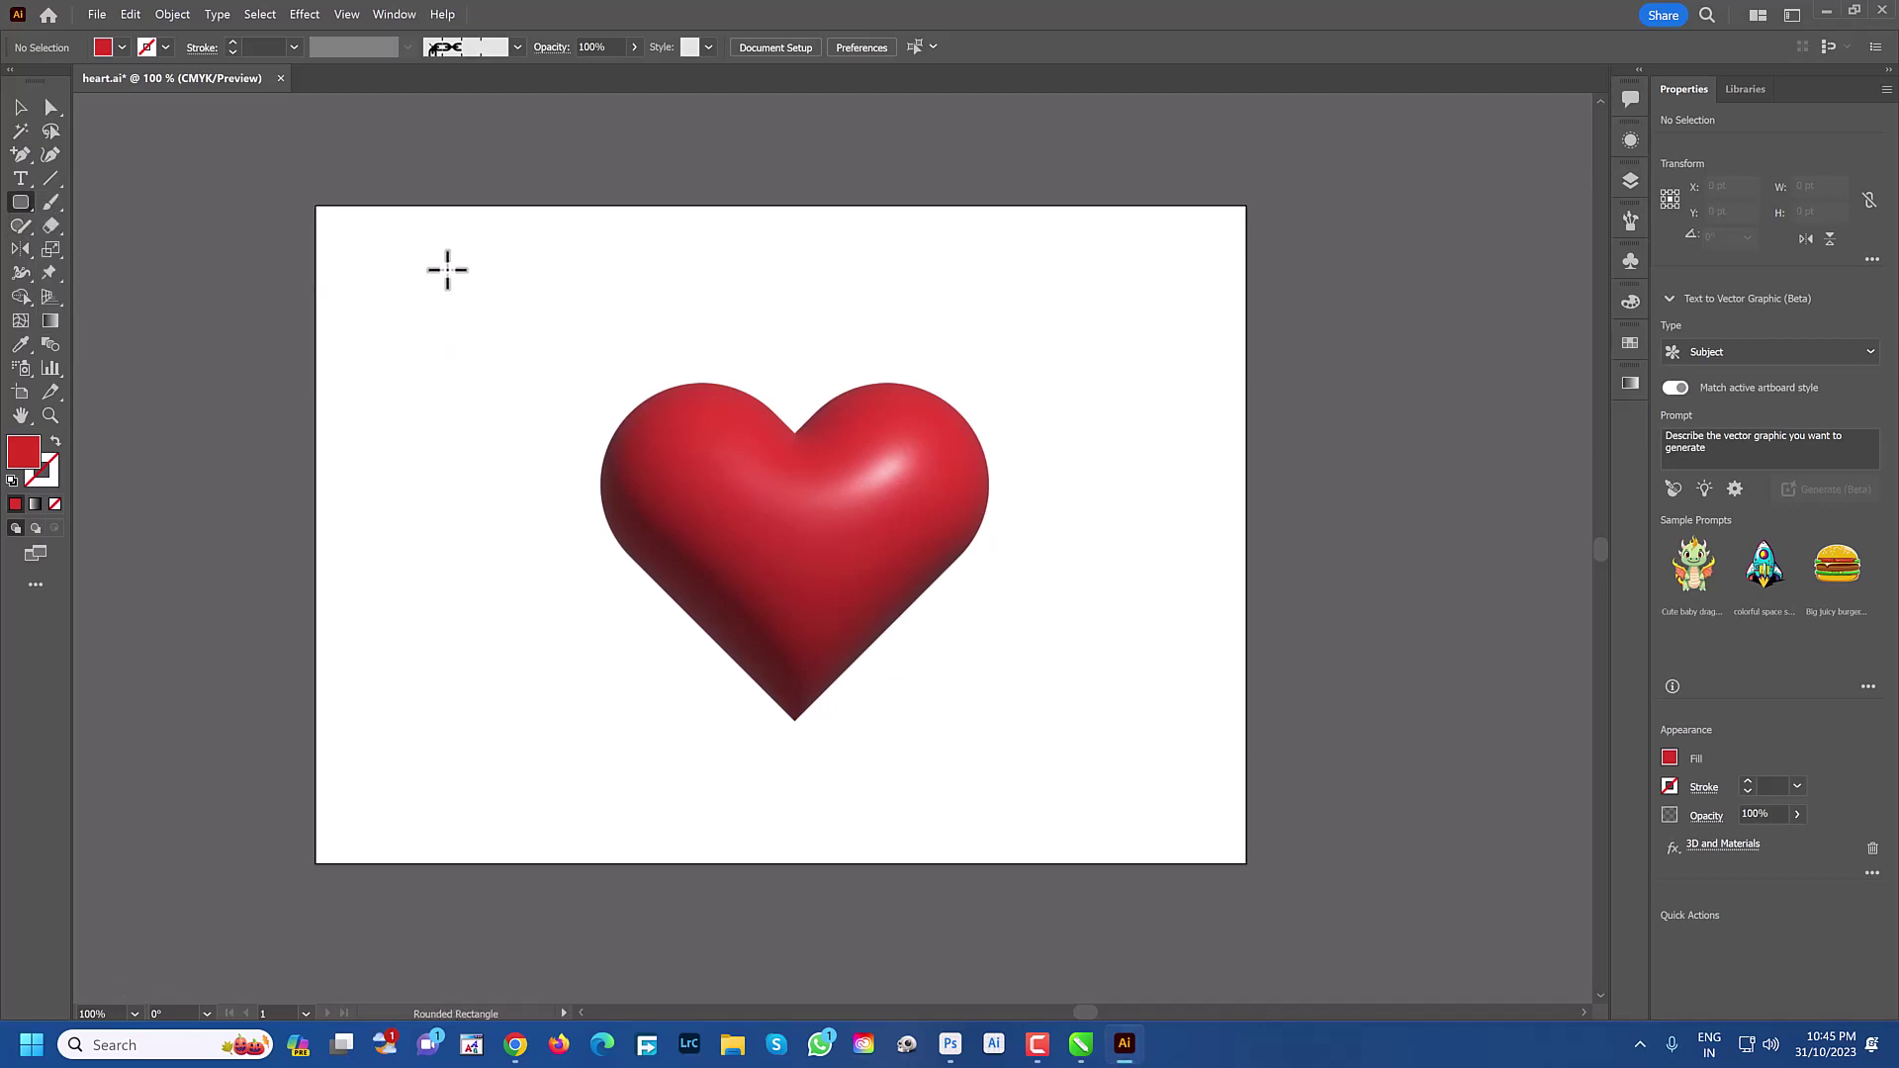
drag(446, 269, 531, 314)
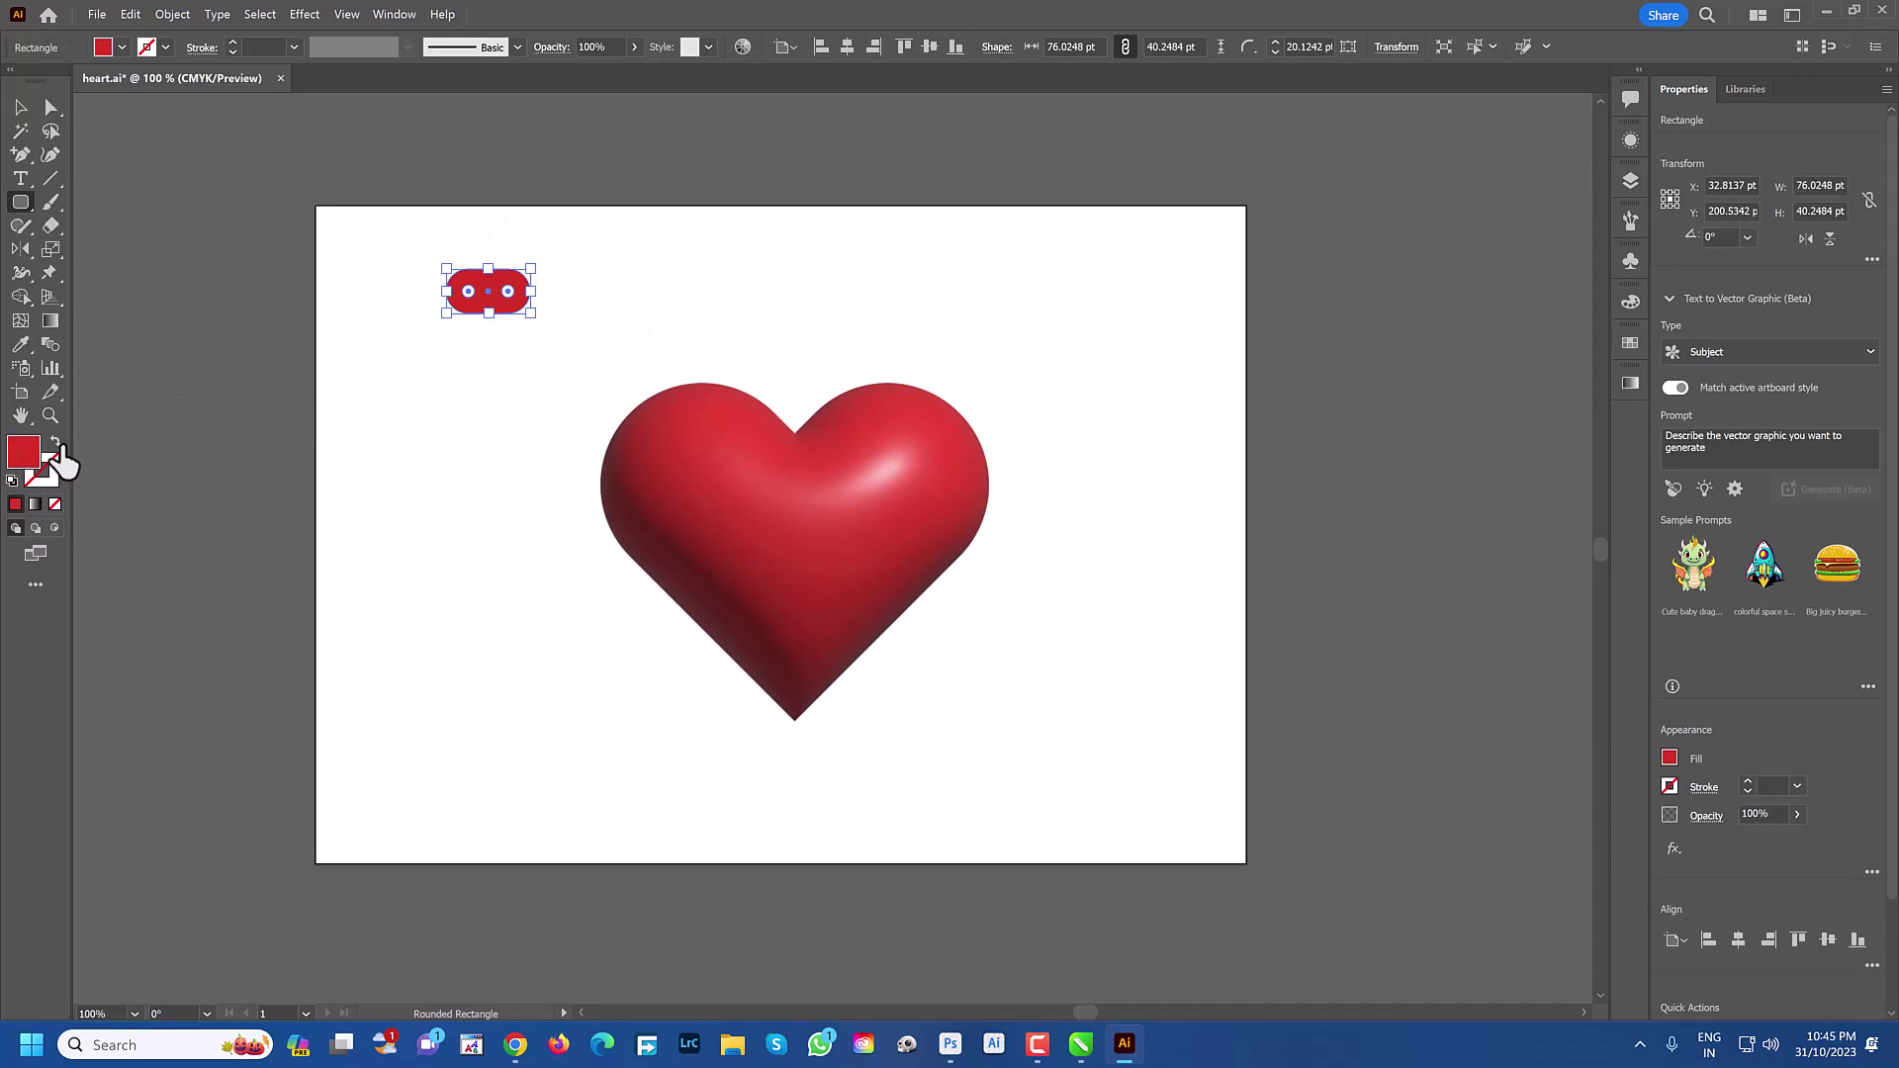
Give the small rounded rectangle no fill and a black (000000) stroke of 20 pt
click(57, 442)
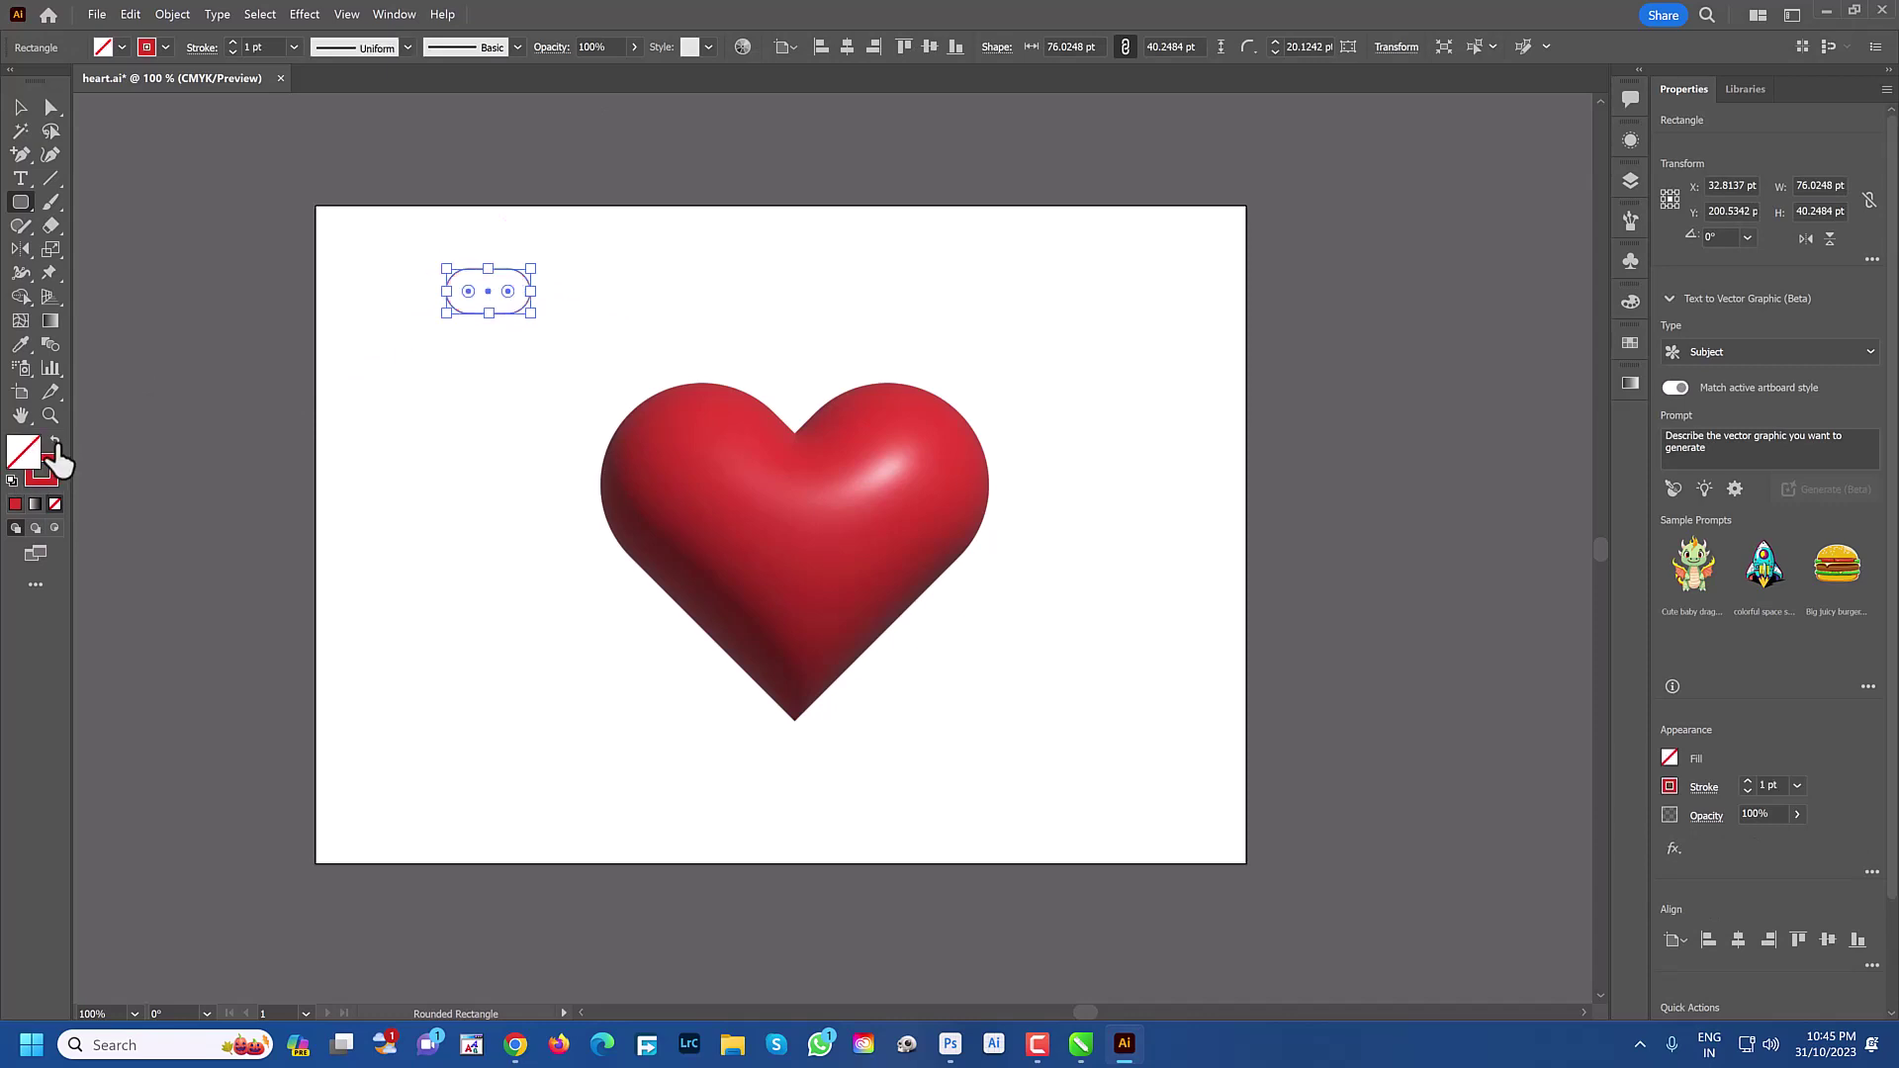
double_click(47, 472)
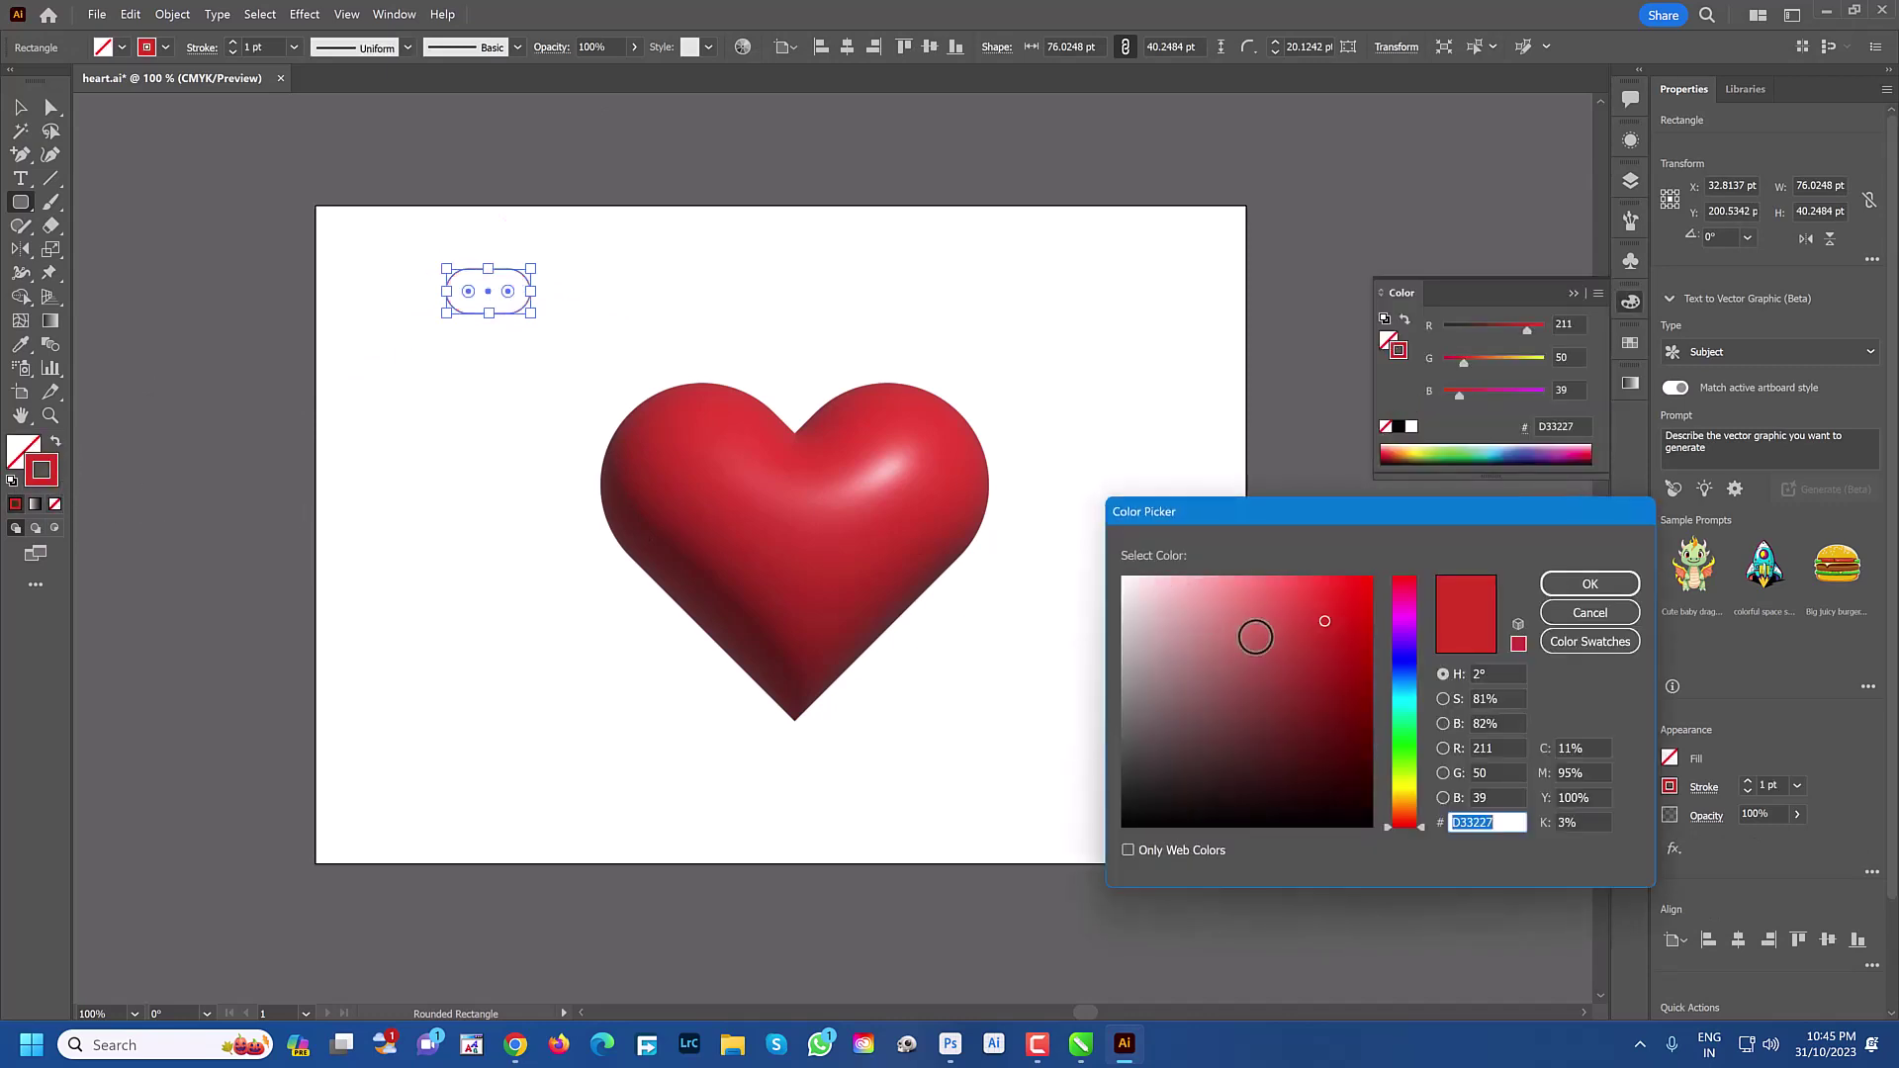
drag(1323, 623, 1371, 827)
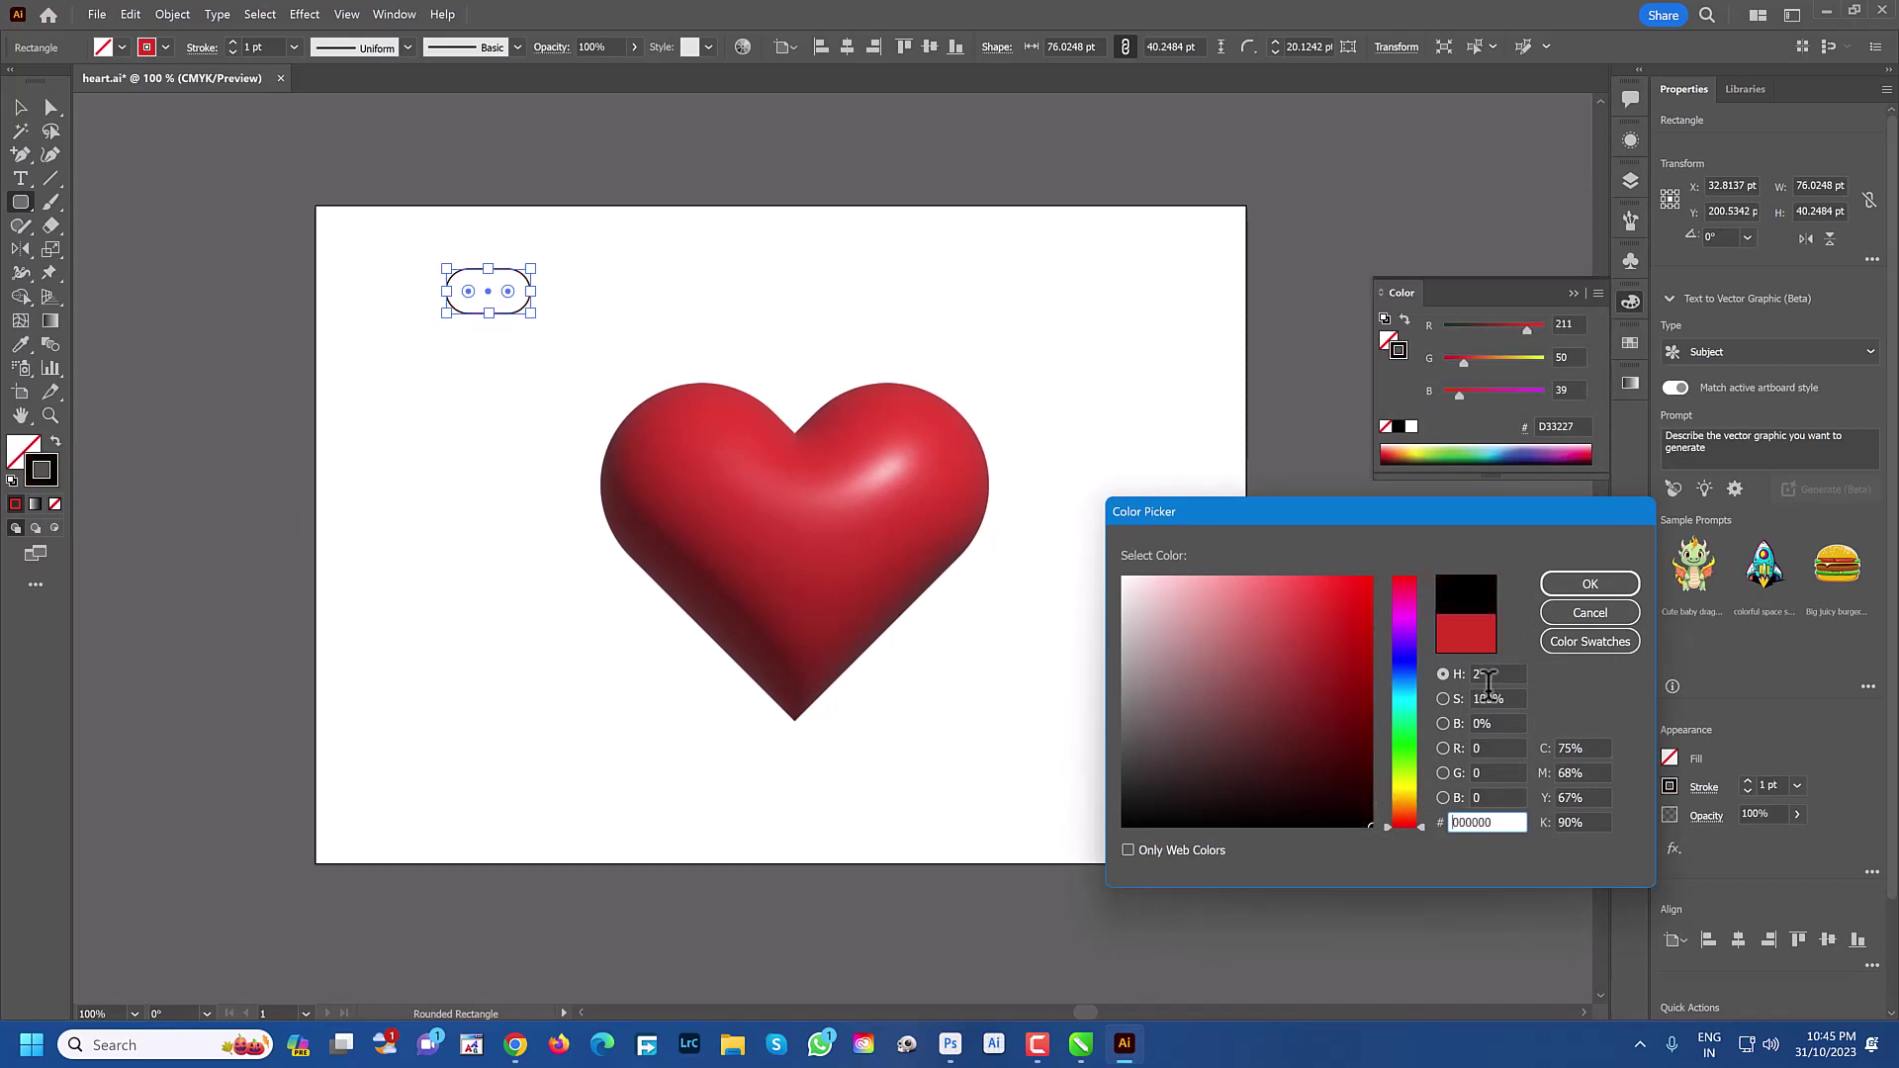
click(1582, 588)
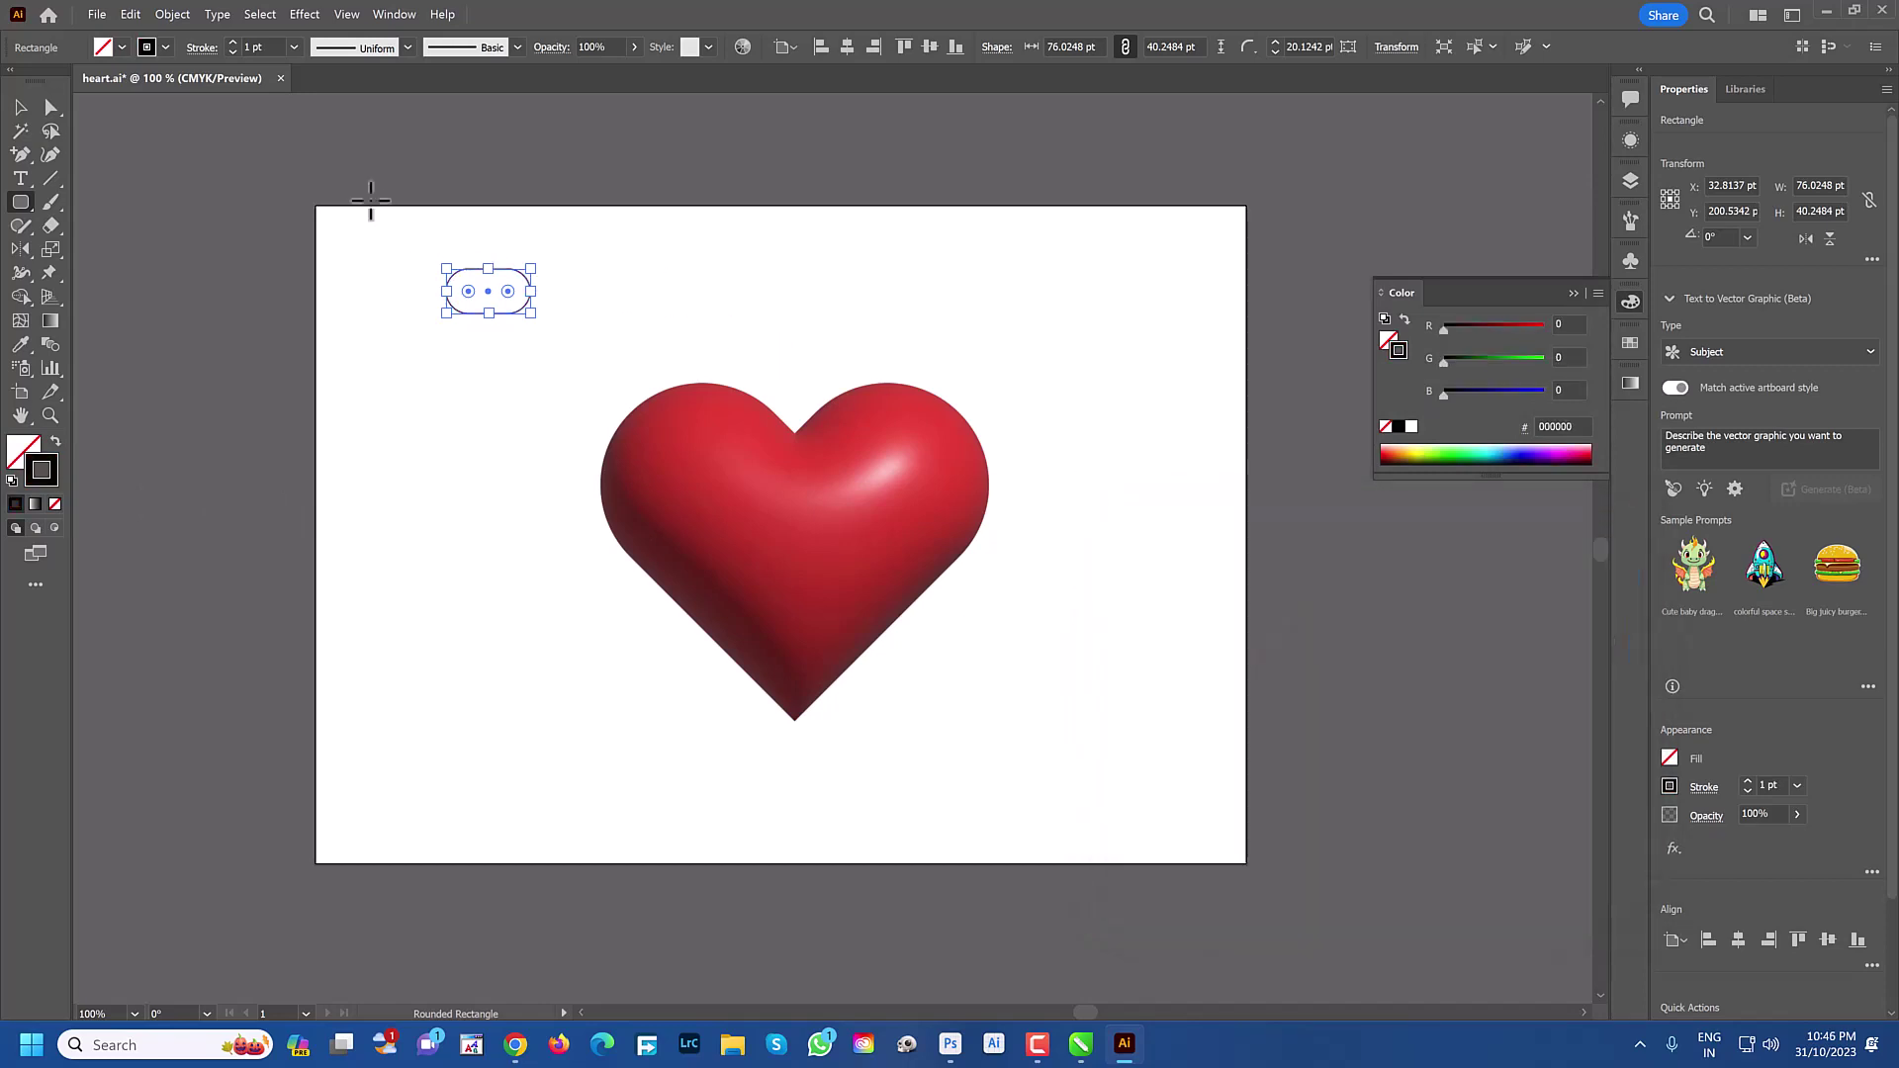
click(296, 47)
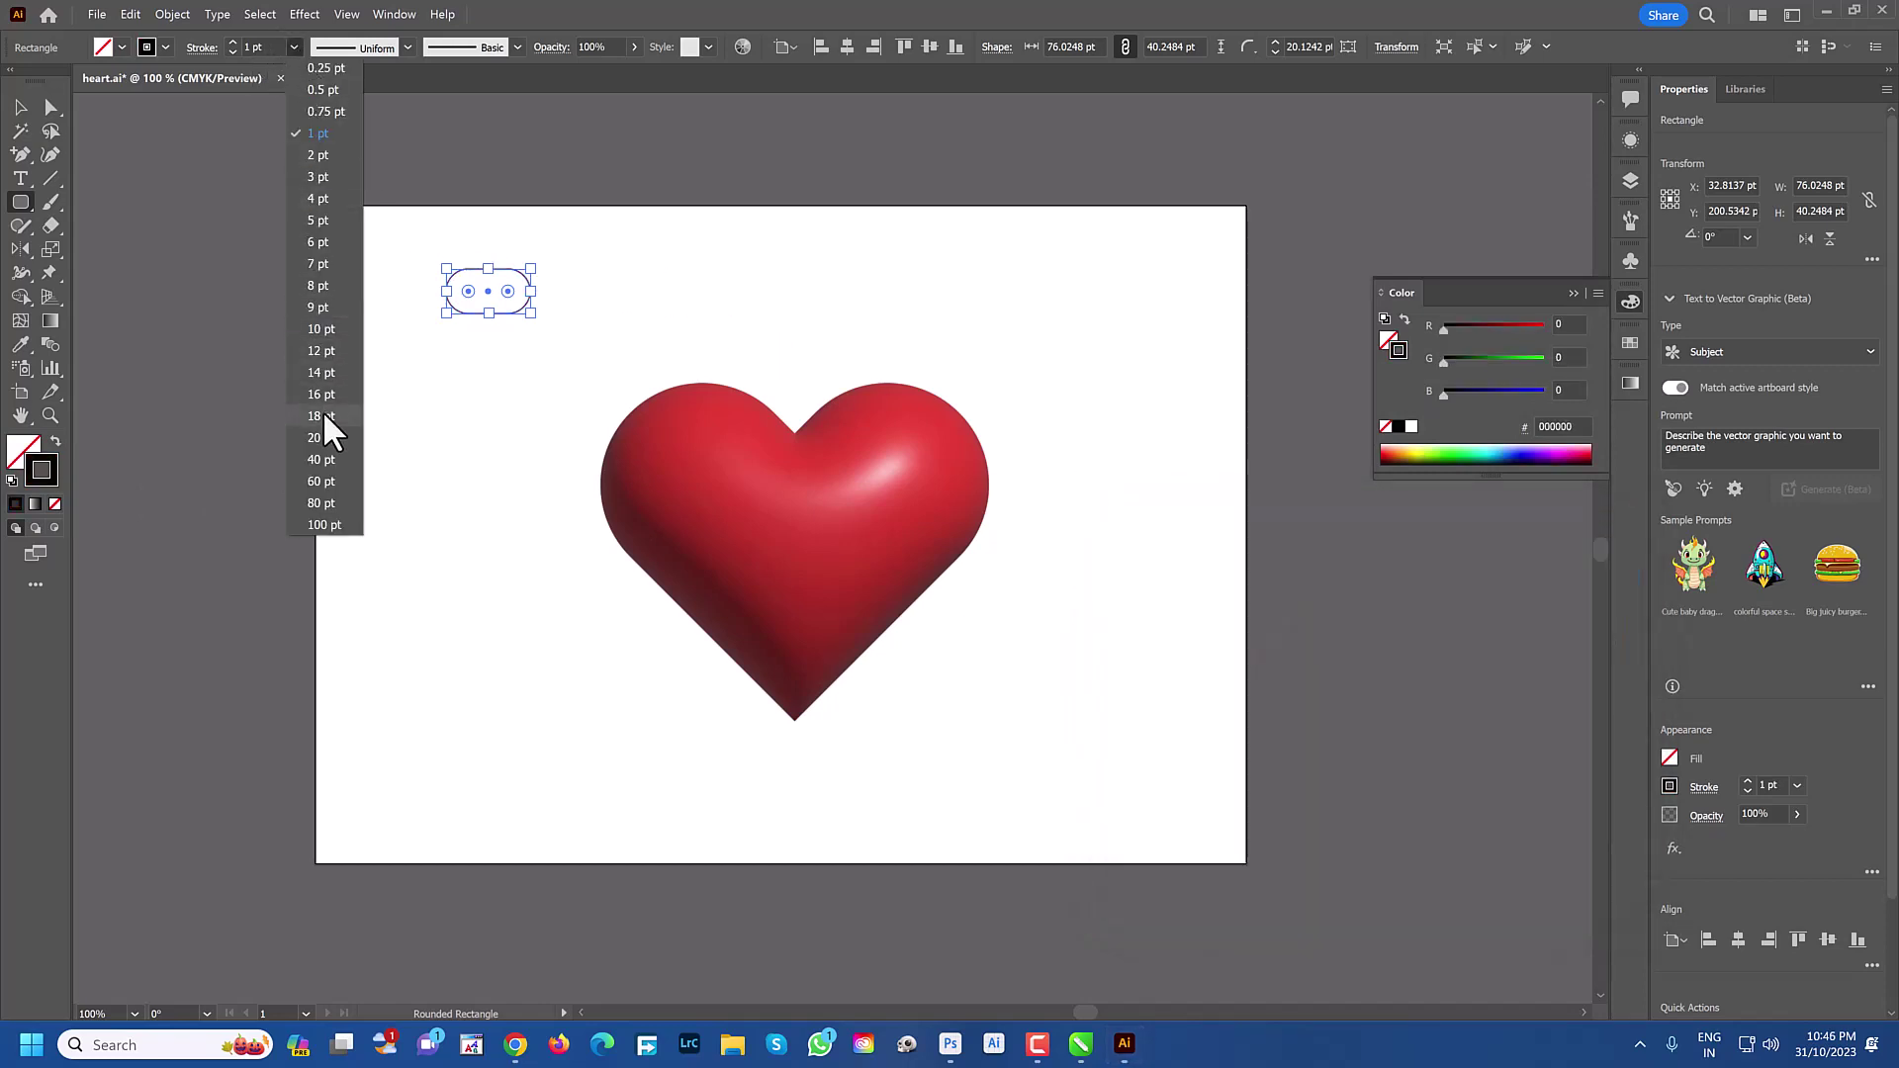
click(320, 437)
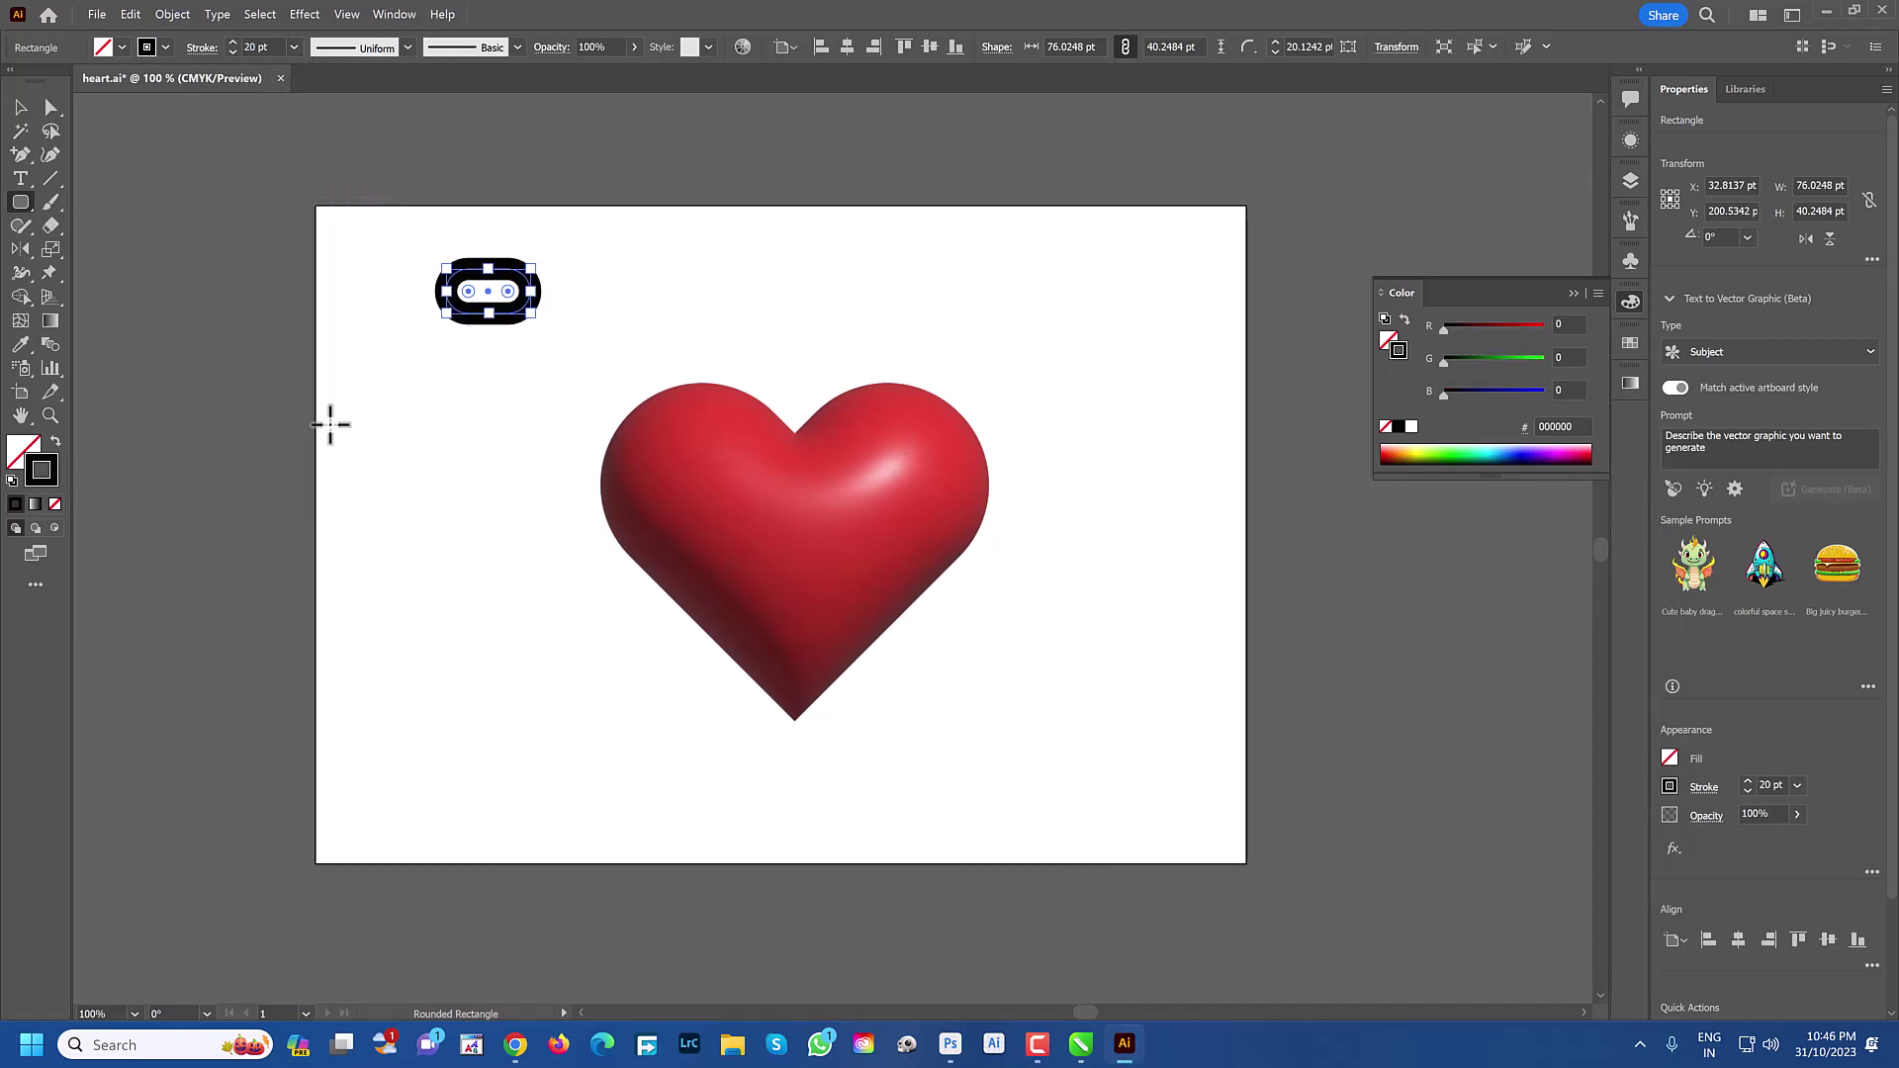
Reduce the small rounded rectangle's stroke to 16 pt and expand its fill and stroke into a solid shape
click(294, 47)
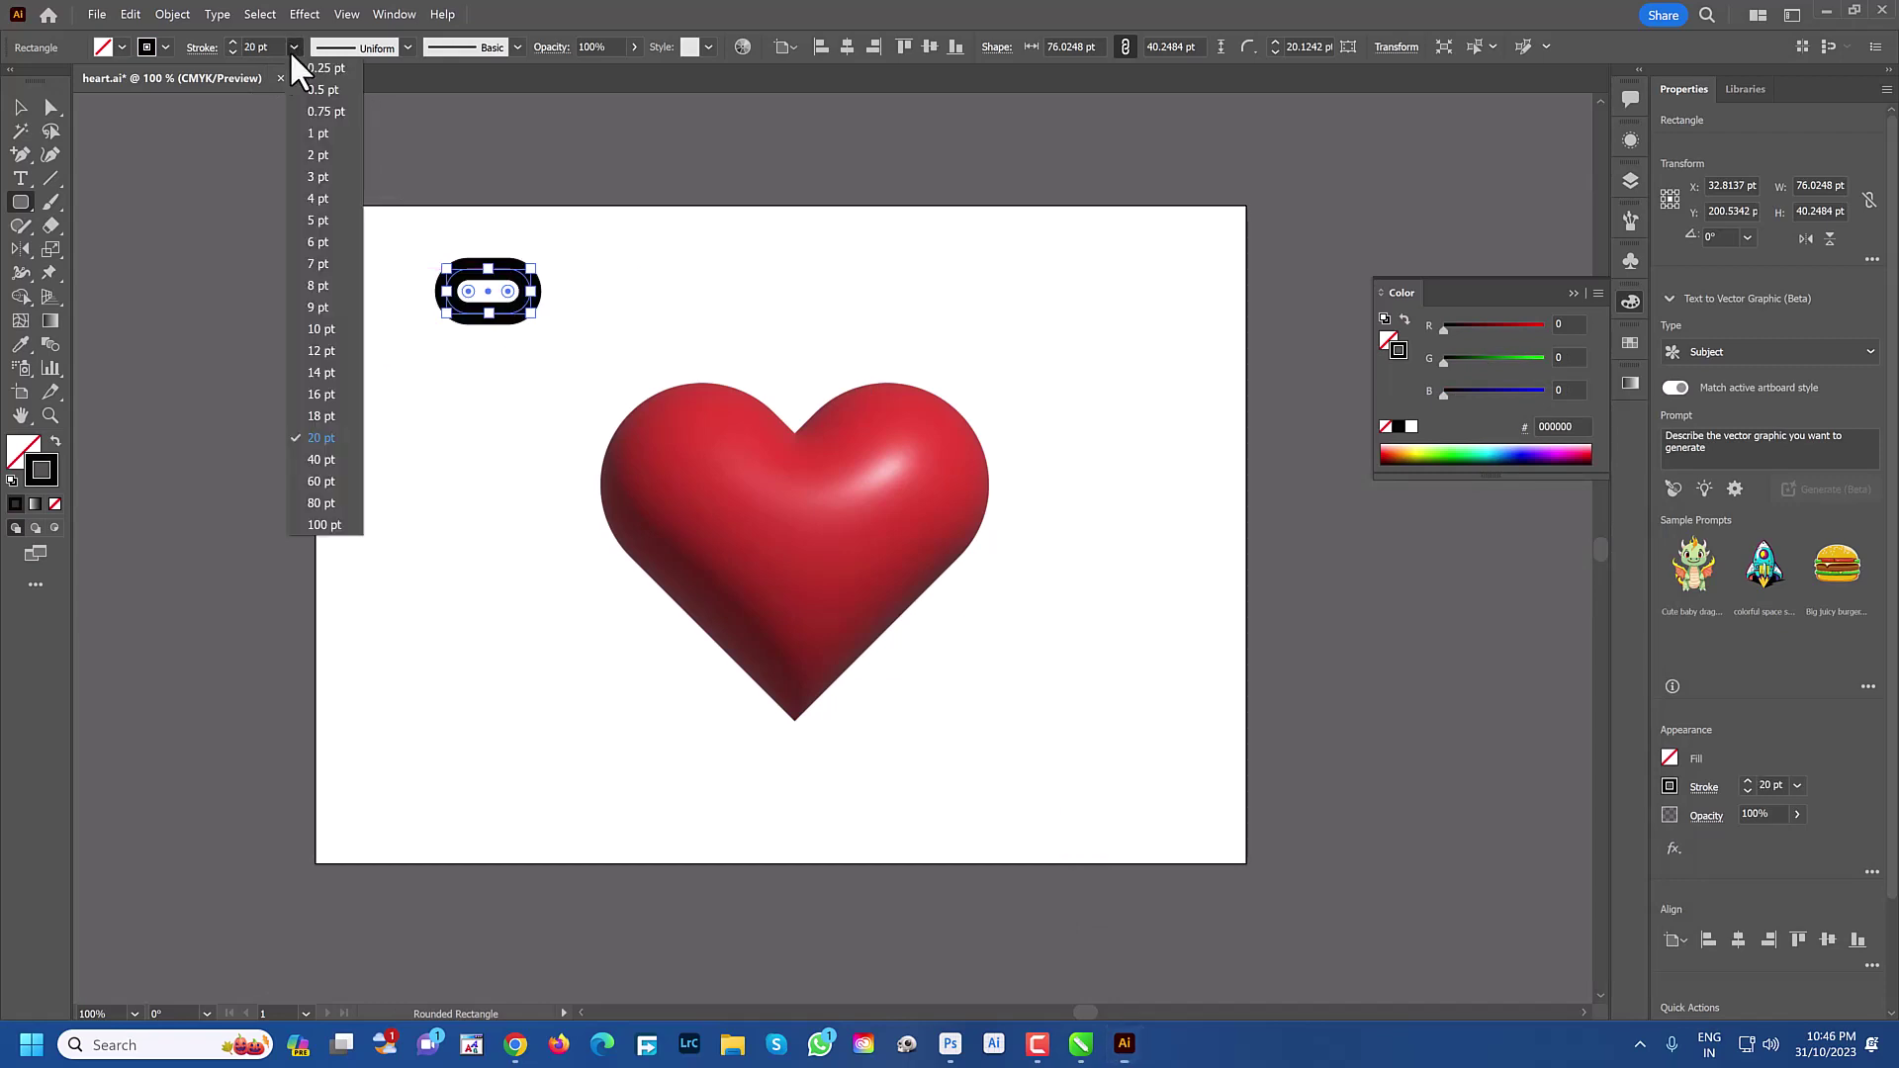
click(319, 392)
scroll(407, 296, up, 2)
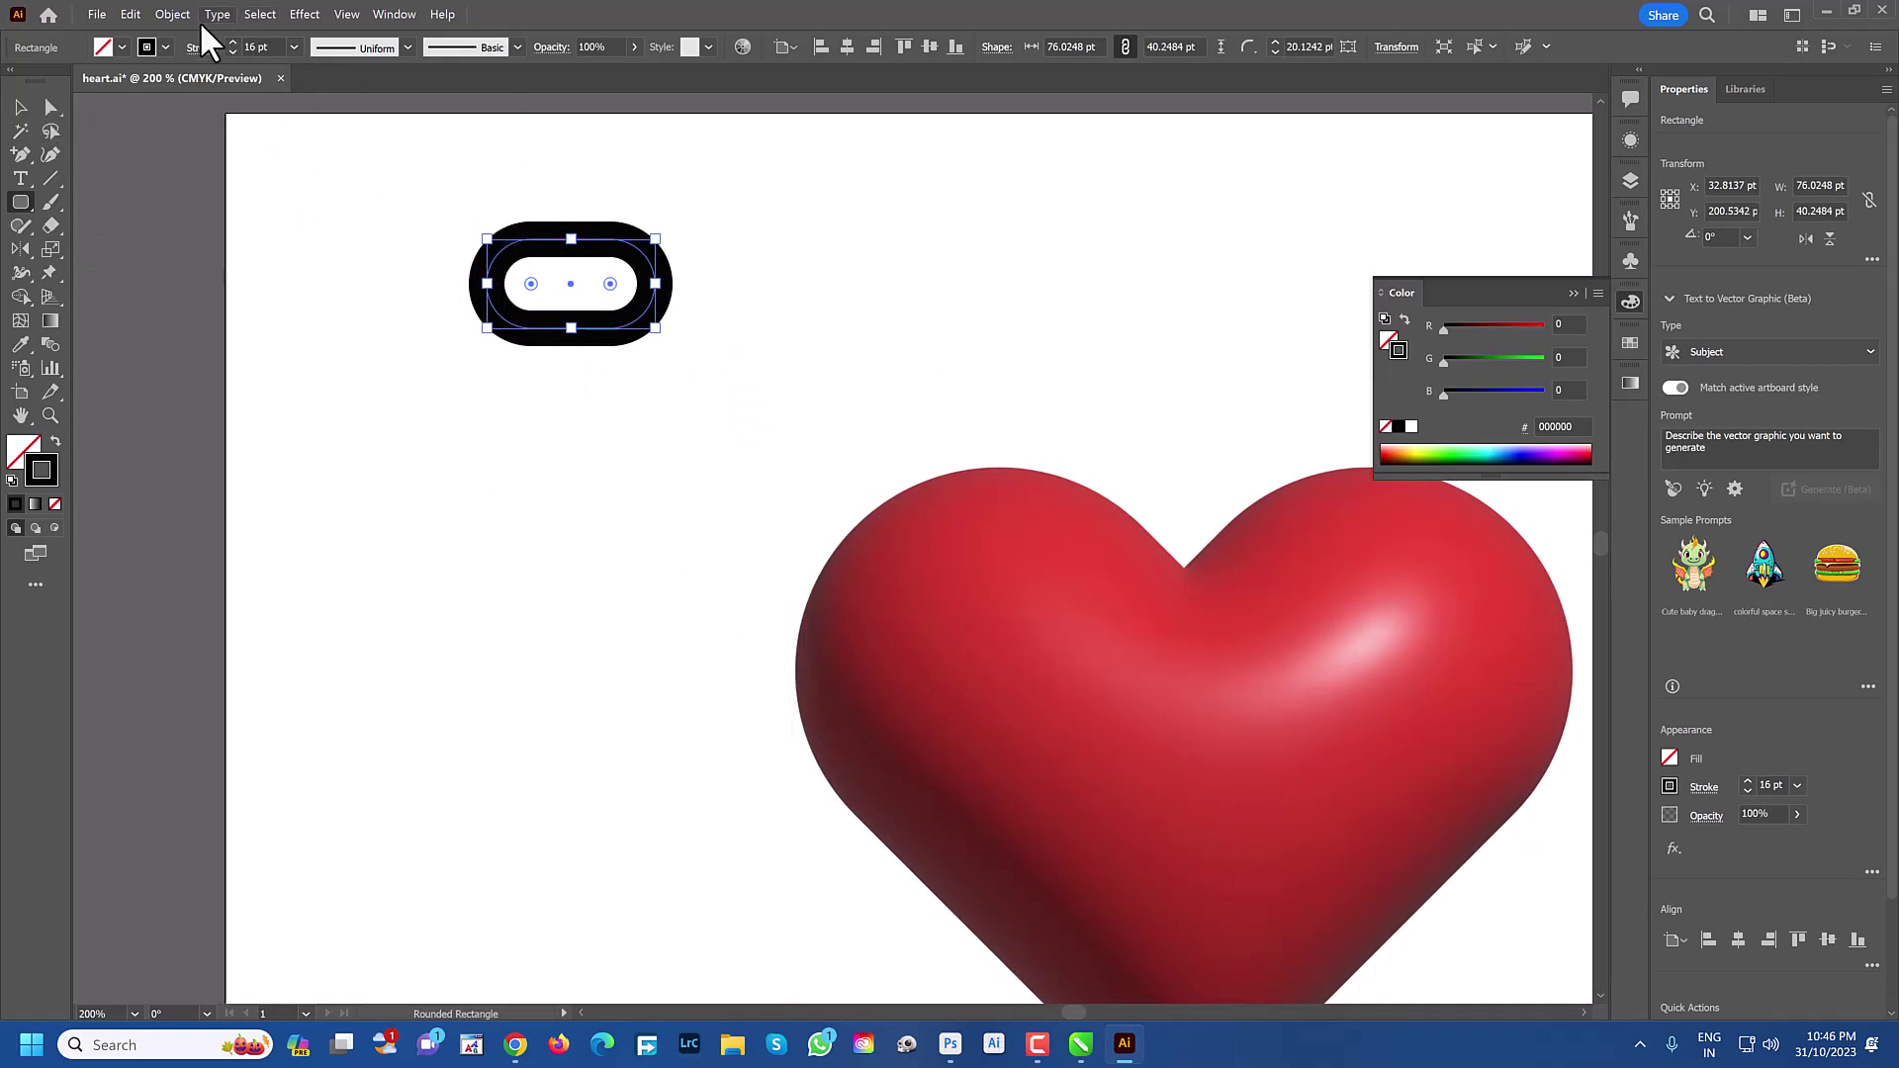
click(174, 16)
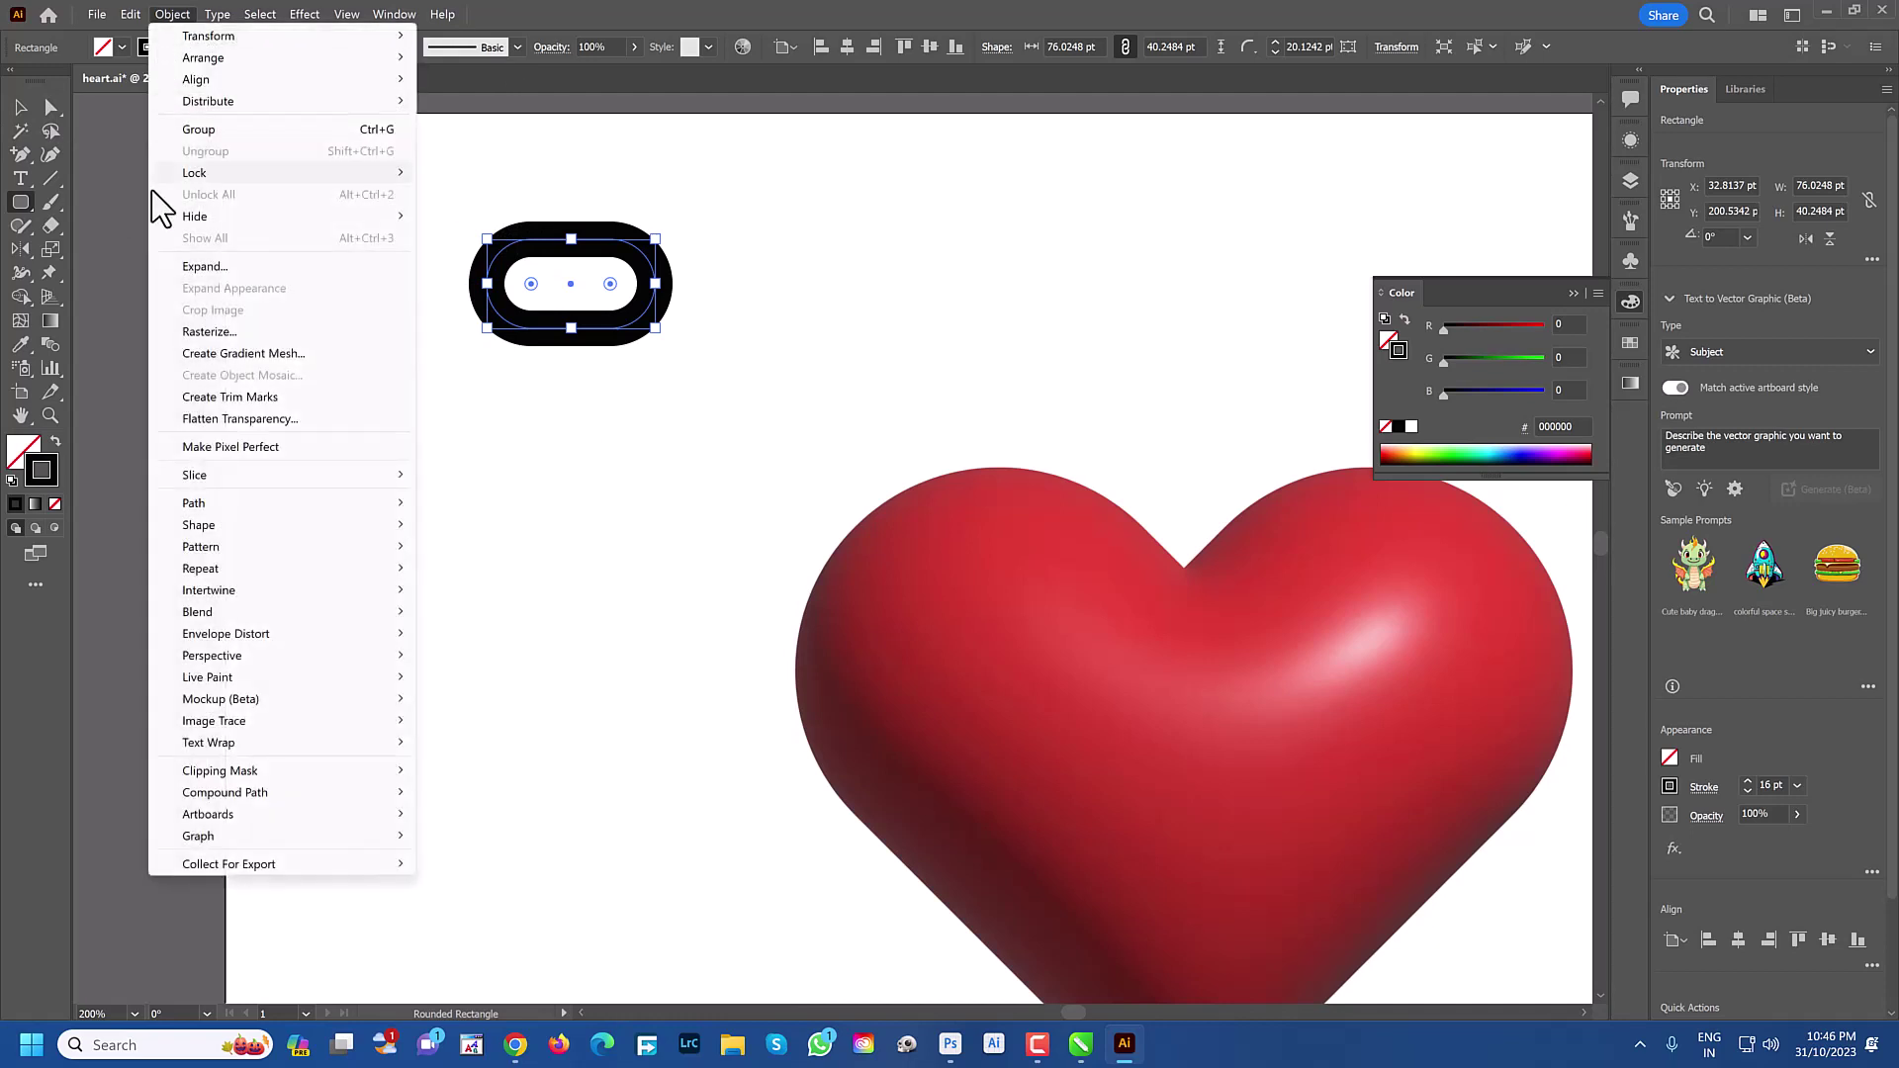
click(215, 269)
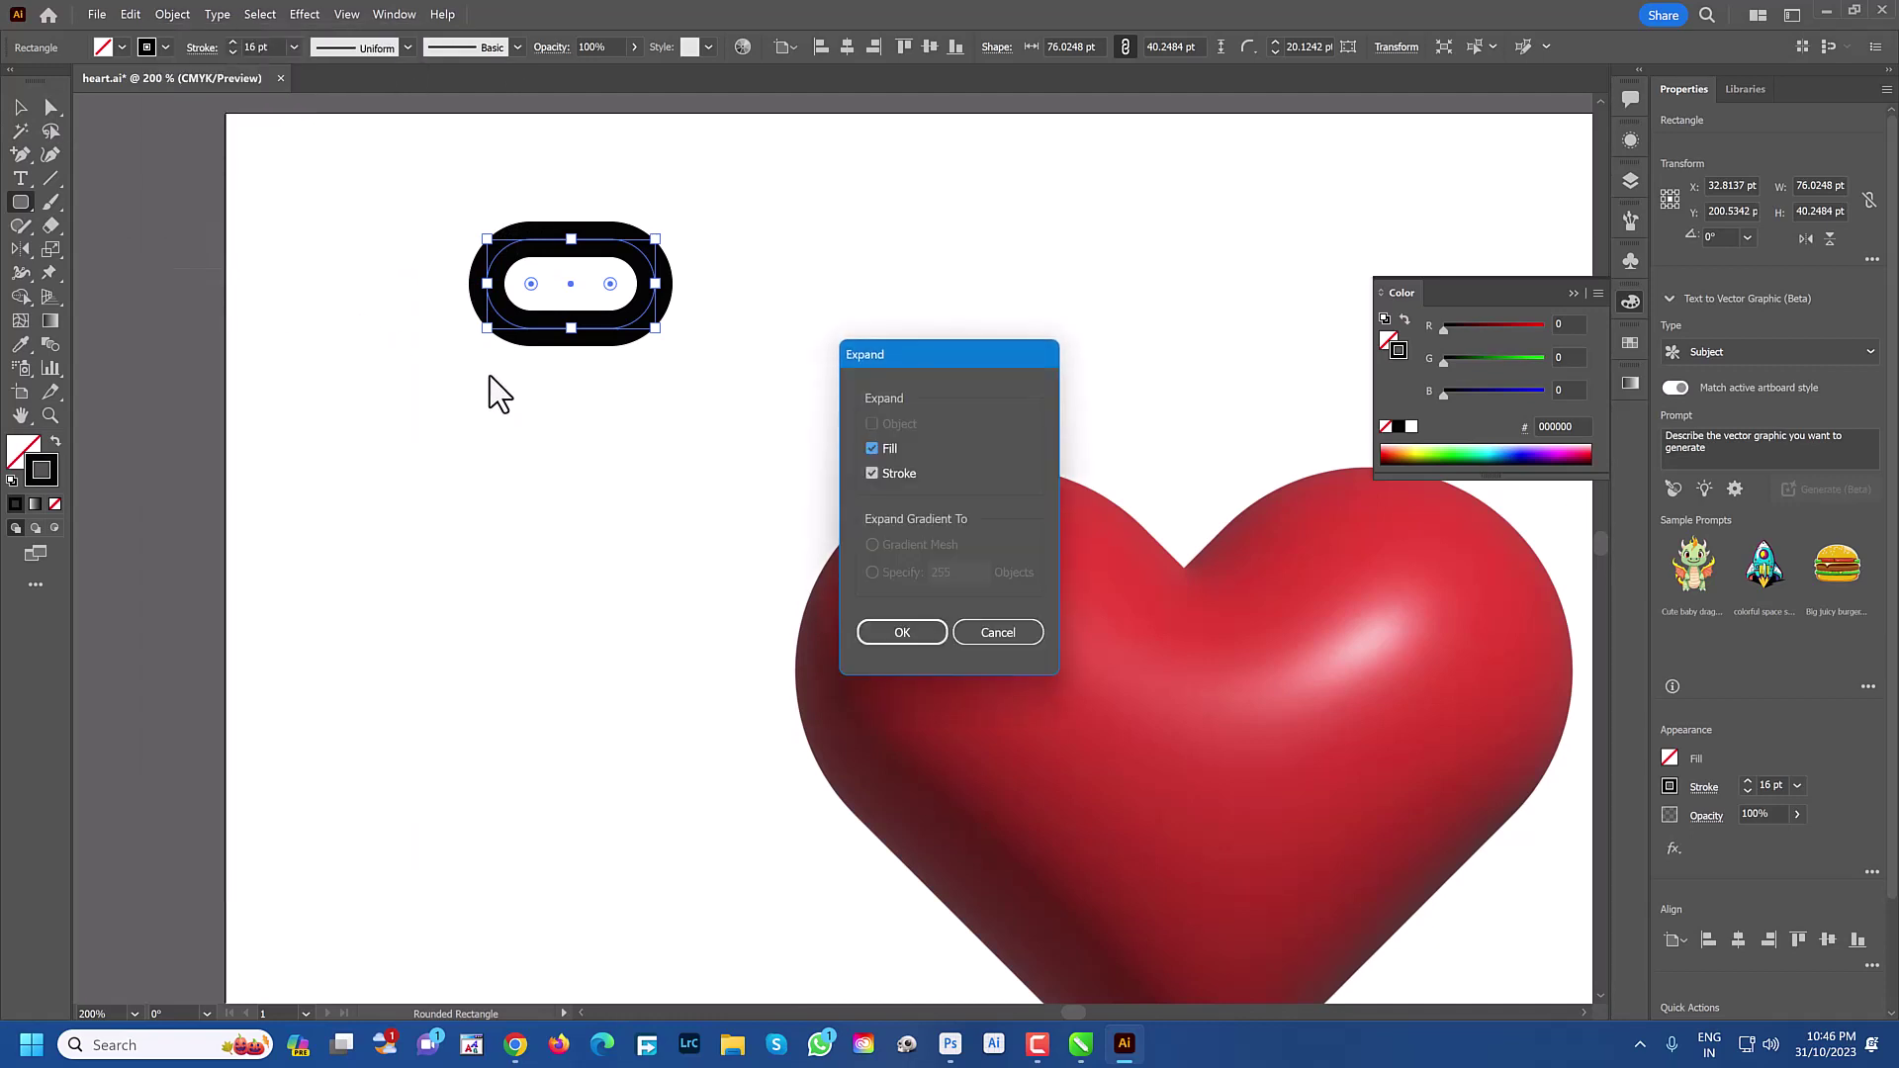
click(902, 632)
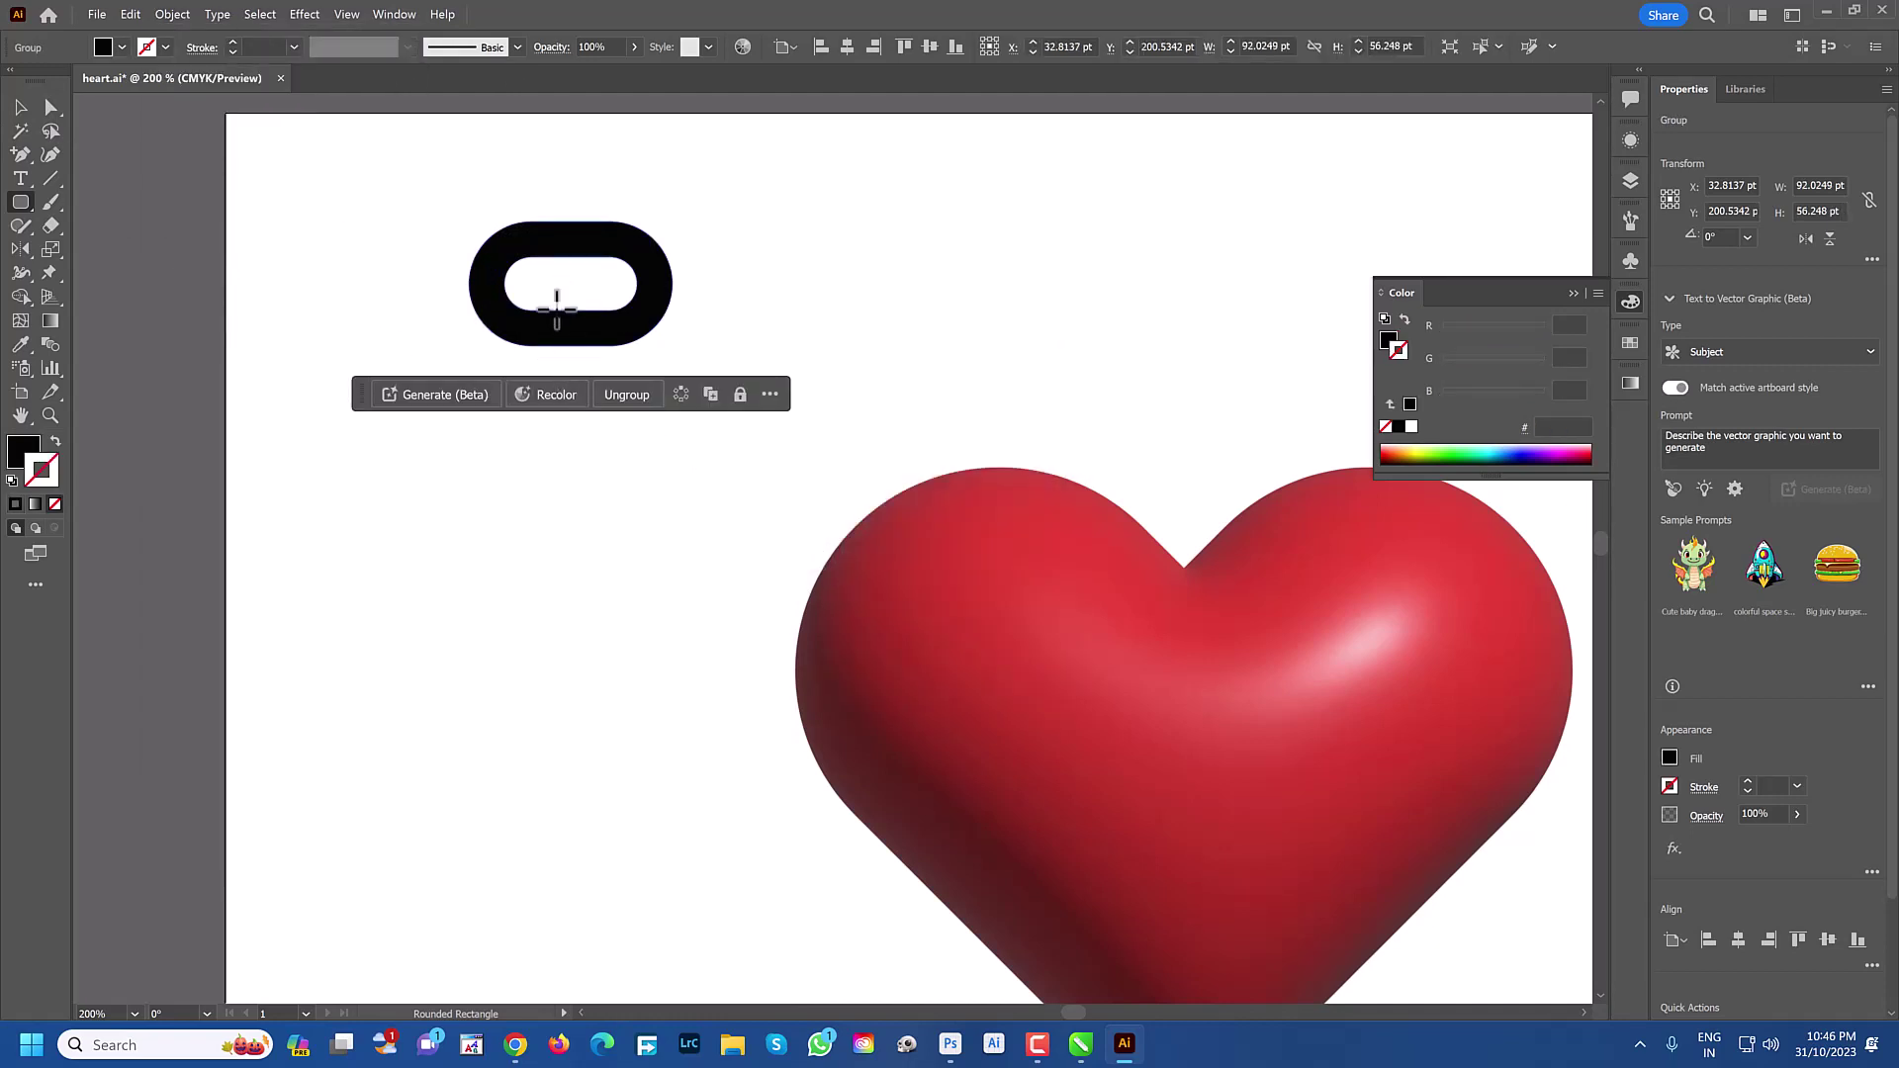
Add anchor points at the horizontal middle of the upper and lower edges on both the ring's outer and inner outlines
scroll(553, 295, up, 1)
scroll(556, 253, up, 1)
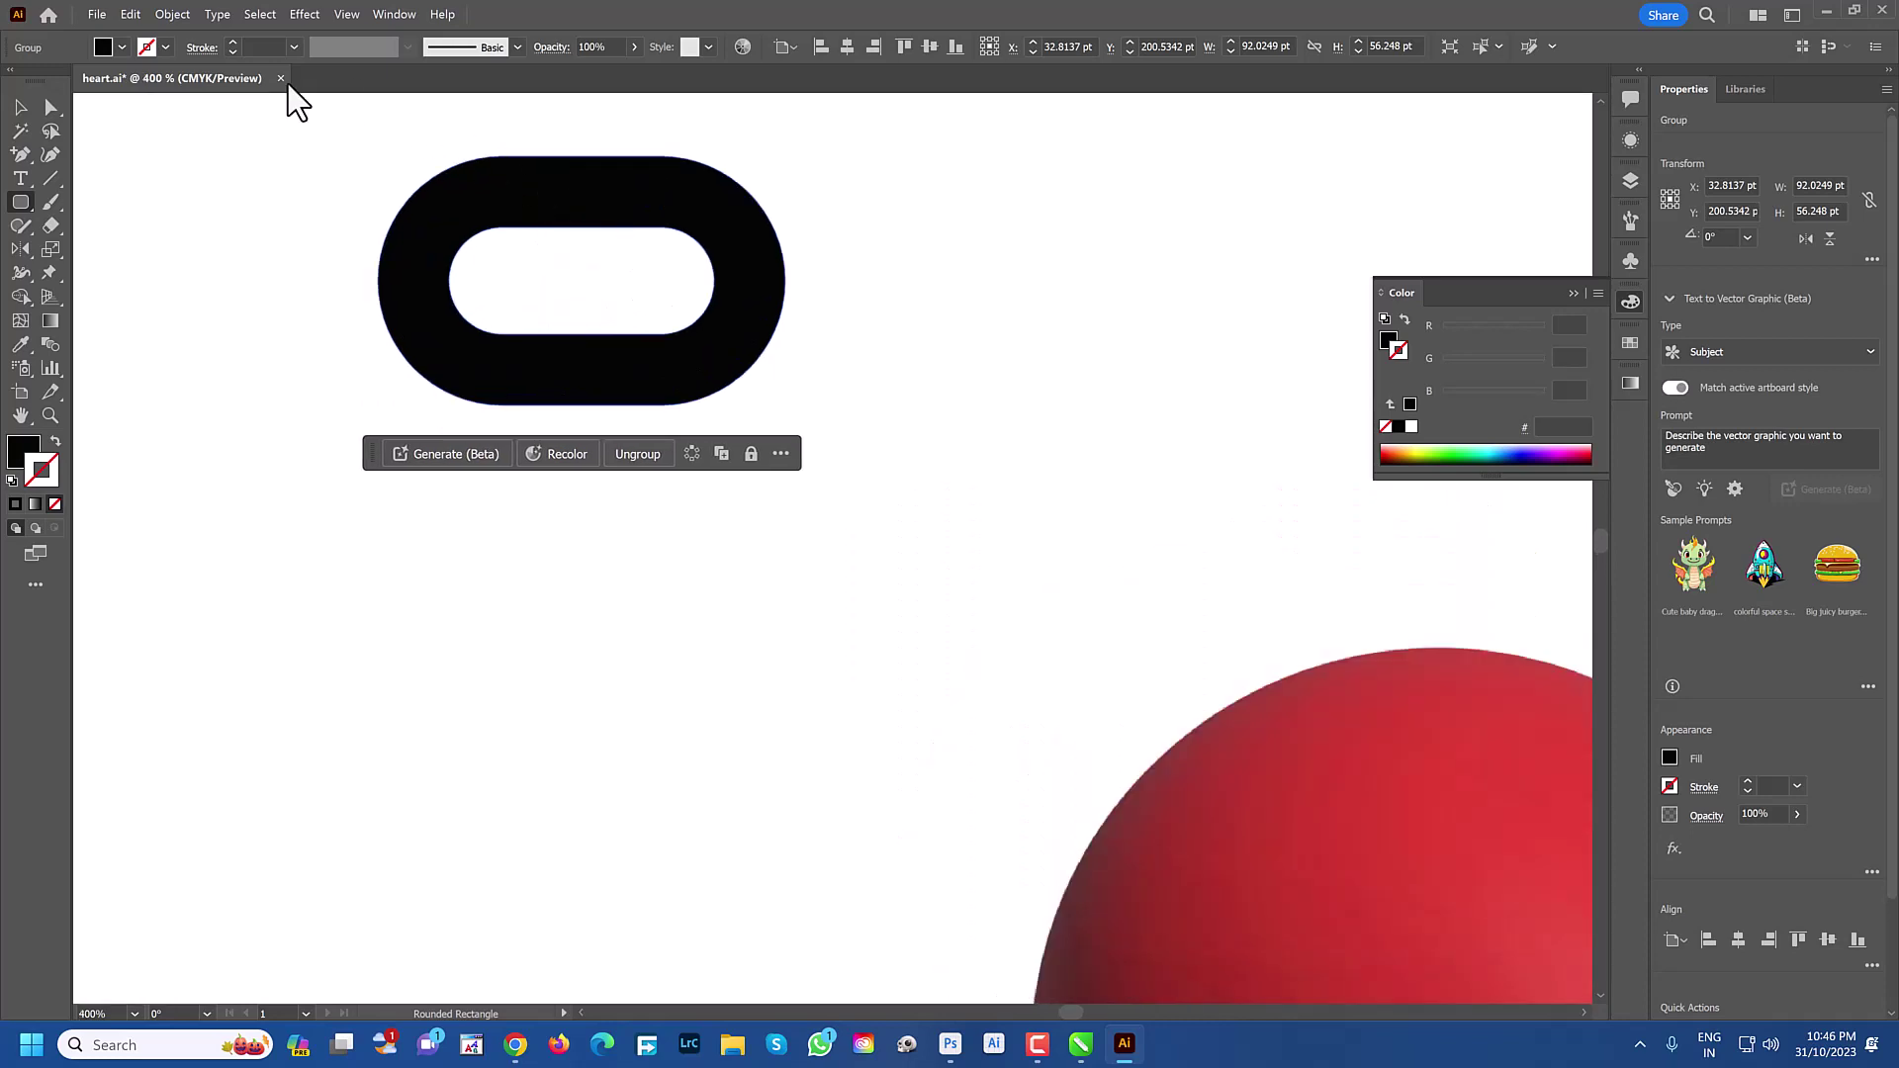
click(20, 107)
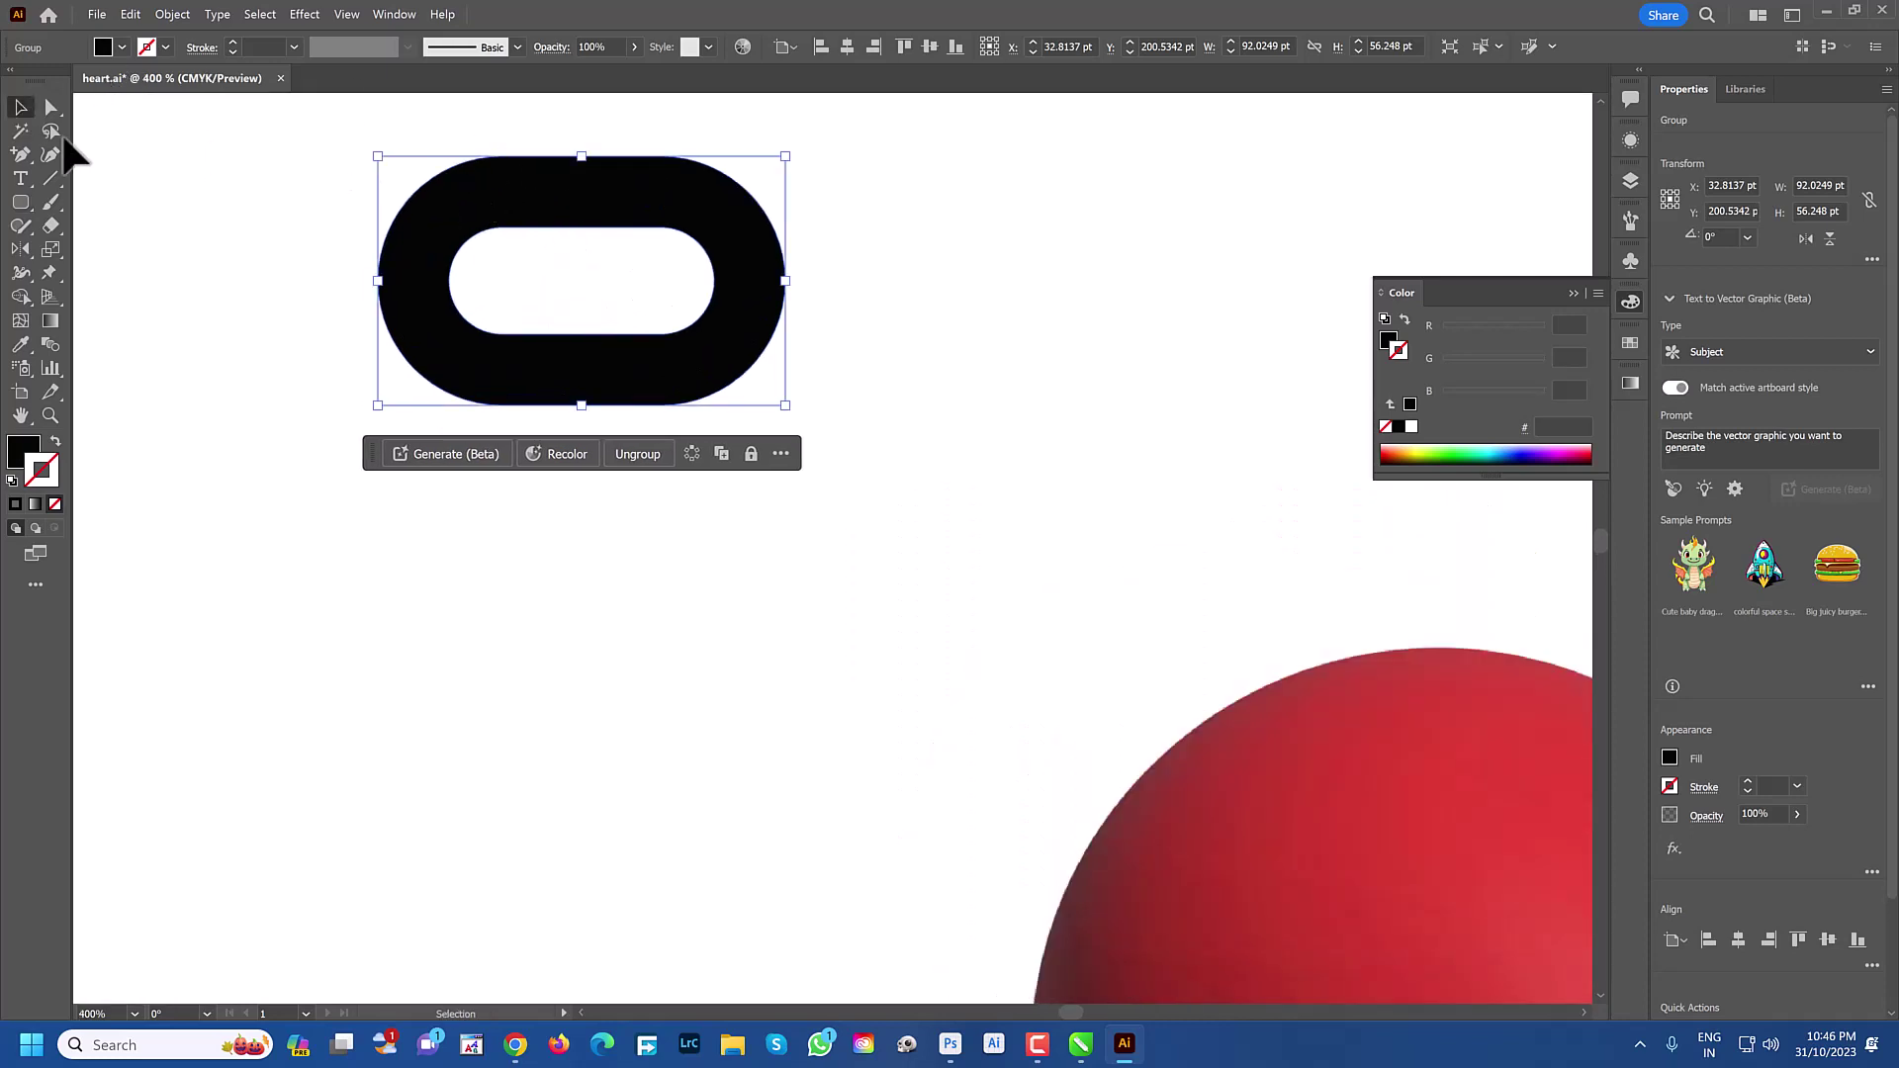
click(20, 155)
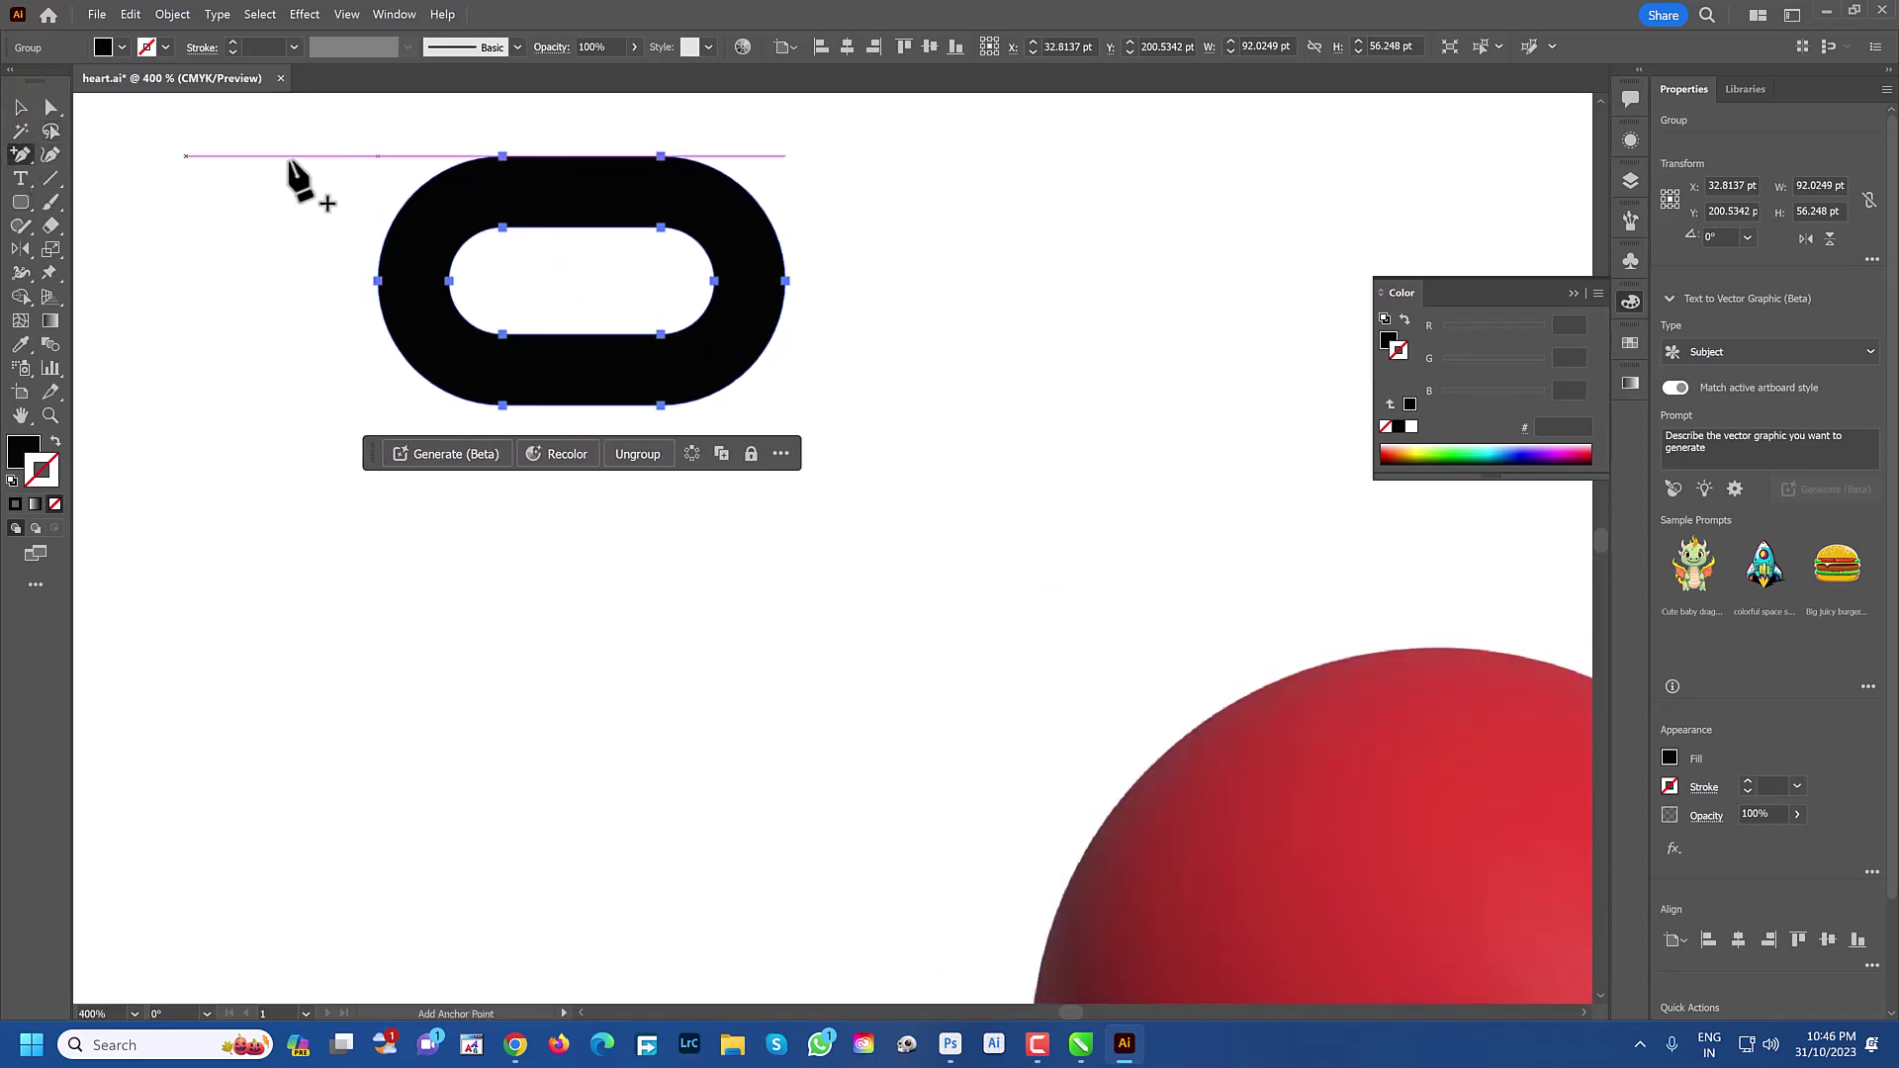
click(581, 155)
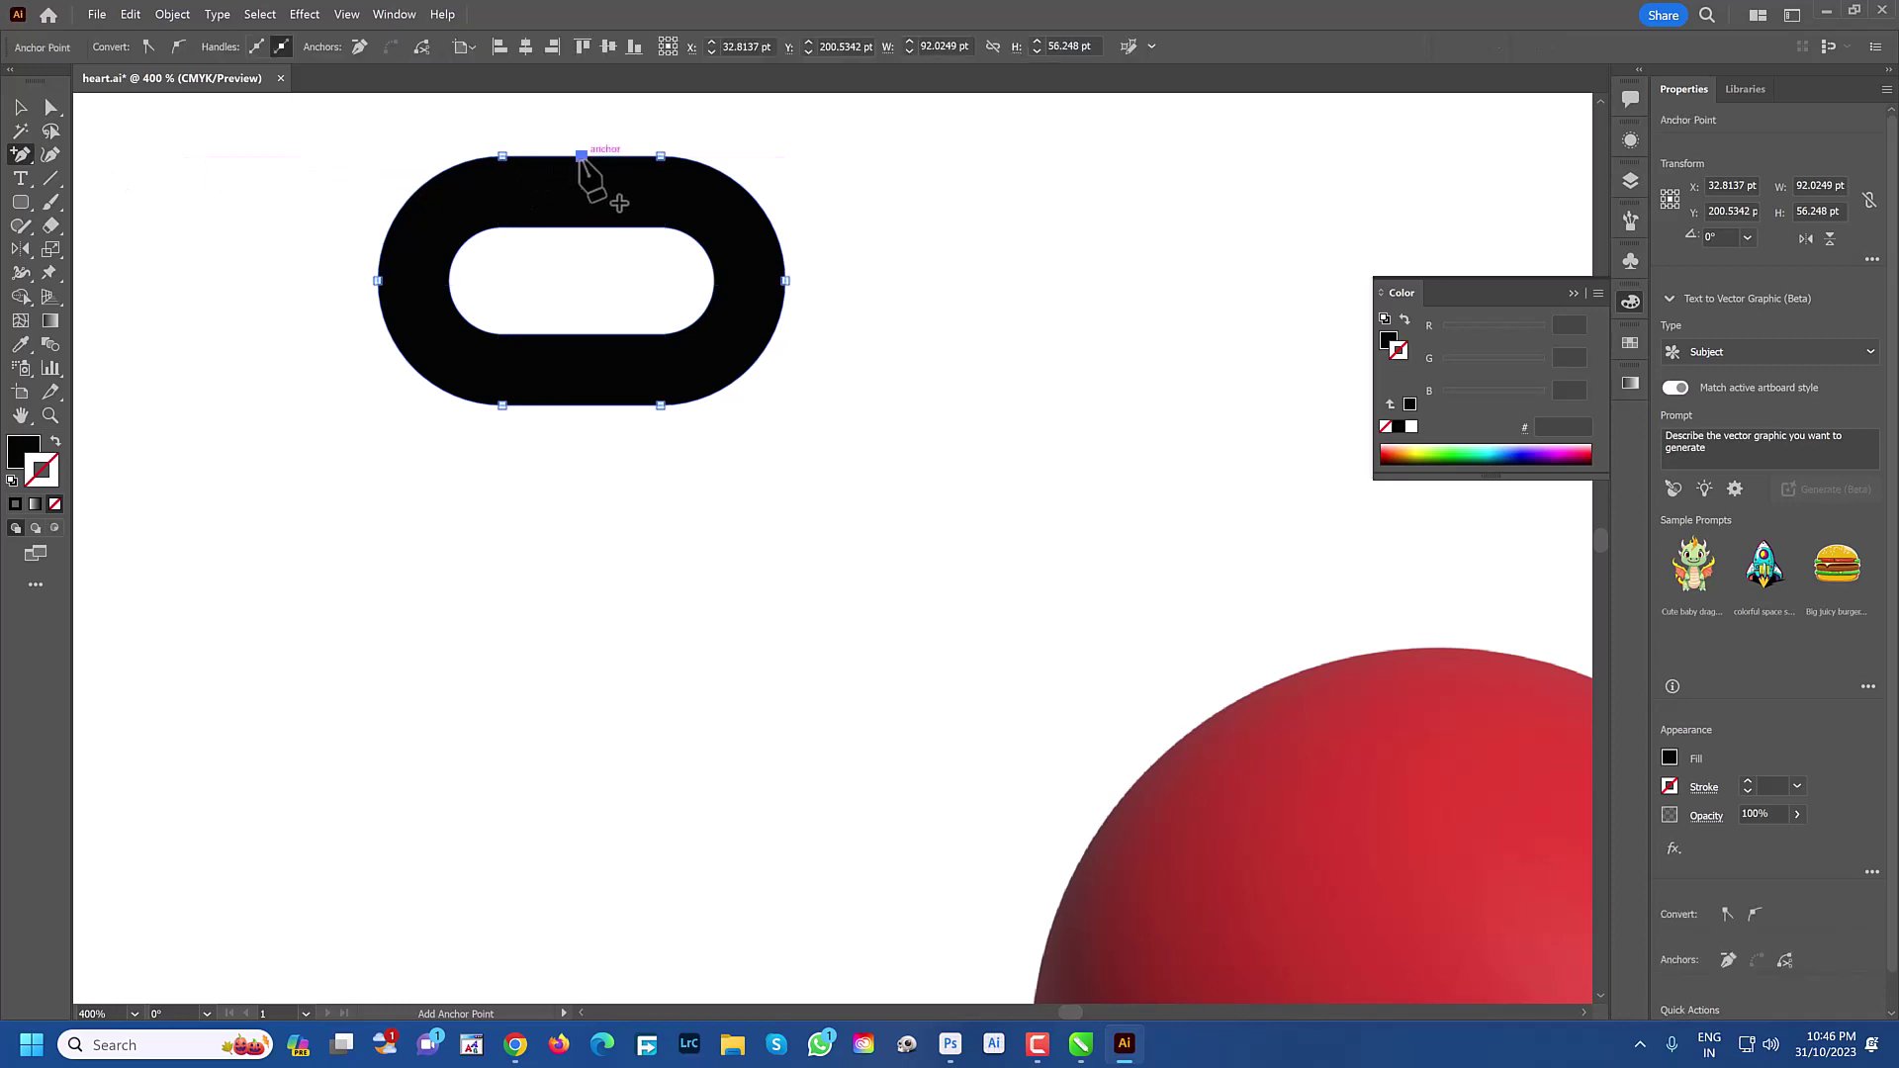
click(581, 227)
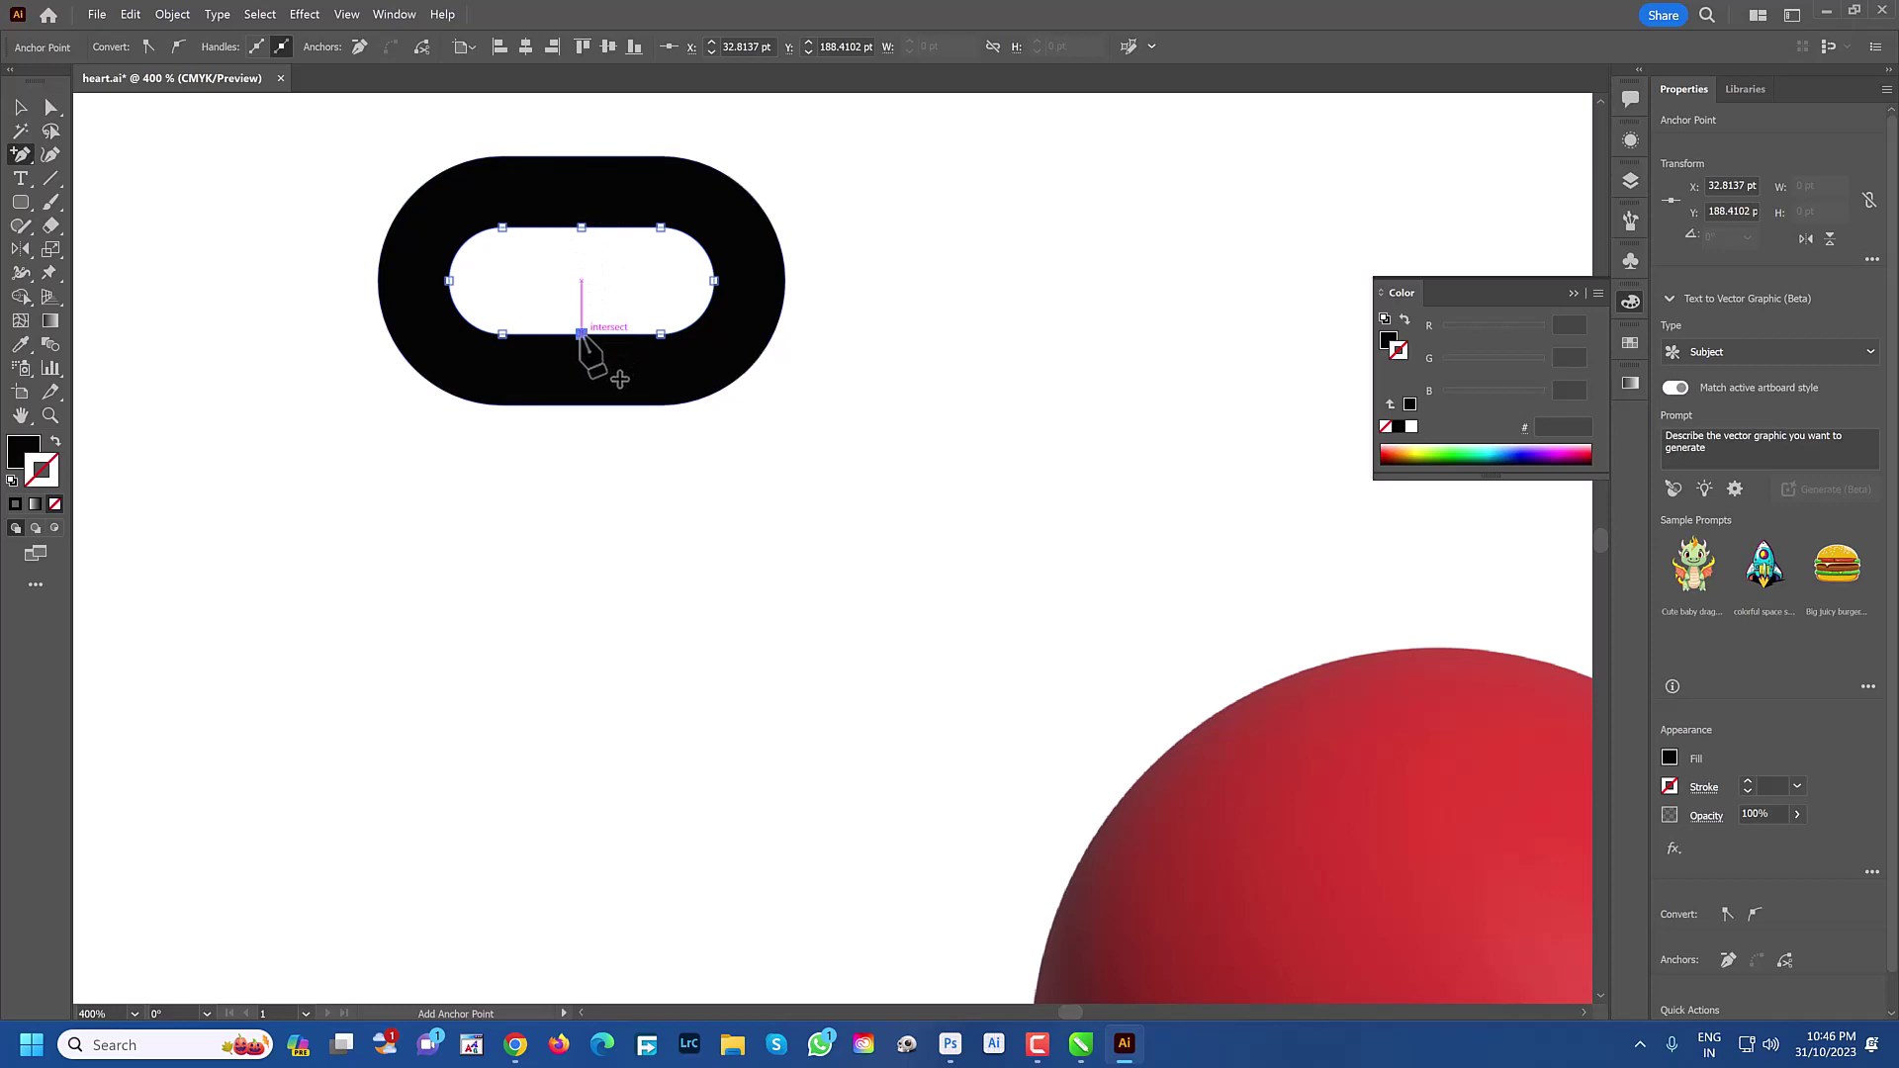
scroll(578, 342, down, 1)
click(574, 353)
key(ctrl+minus)
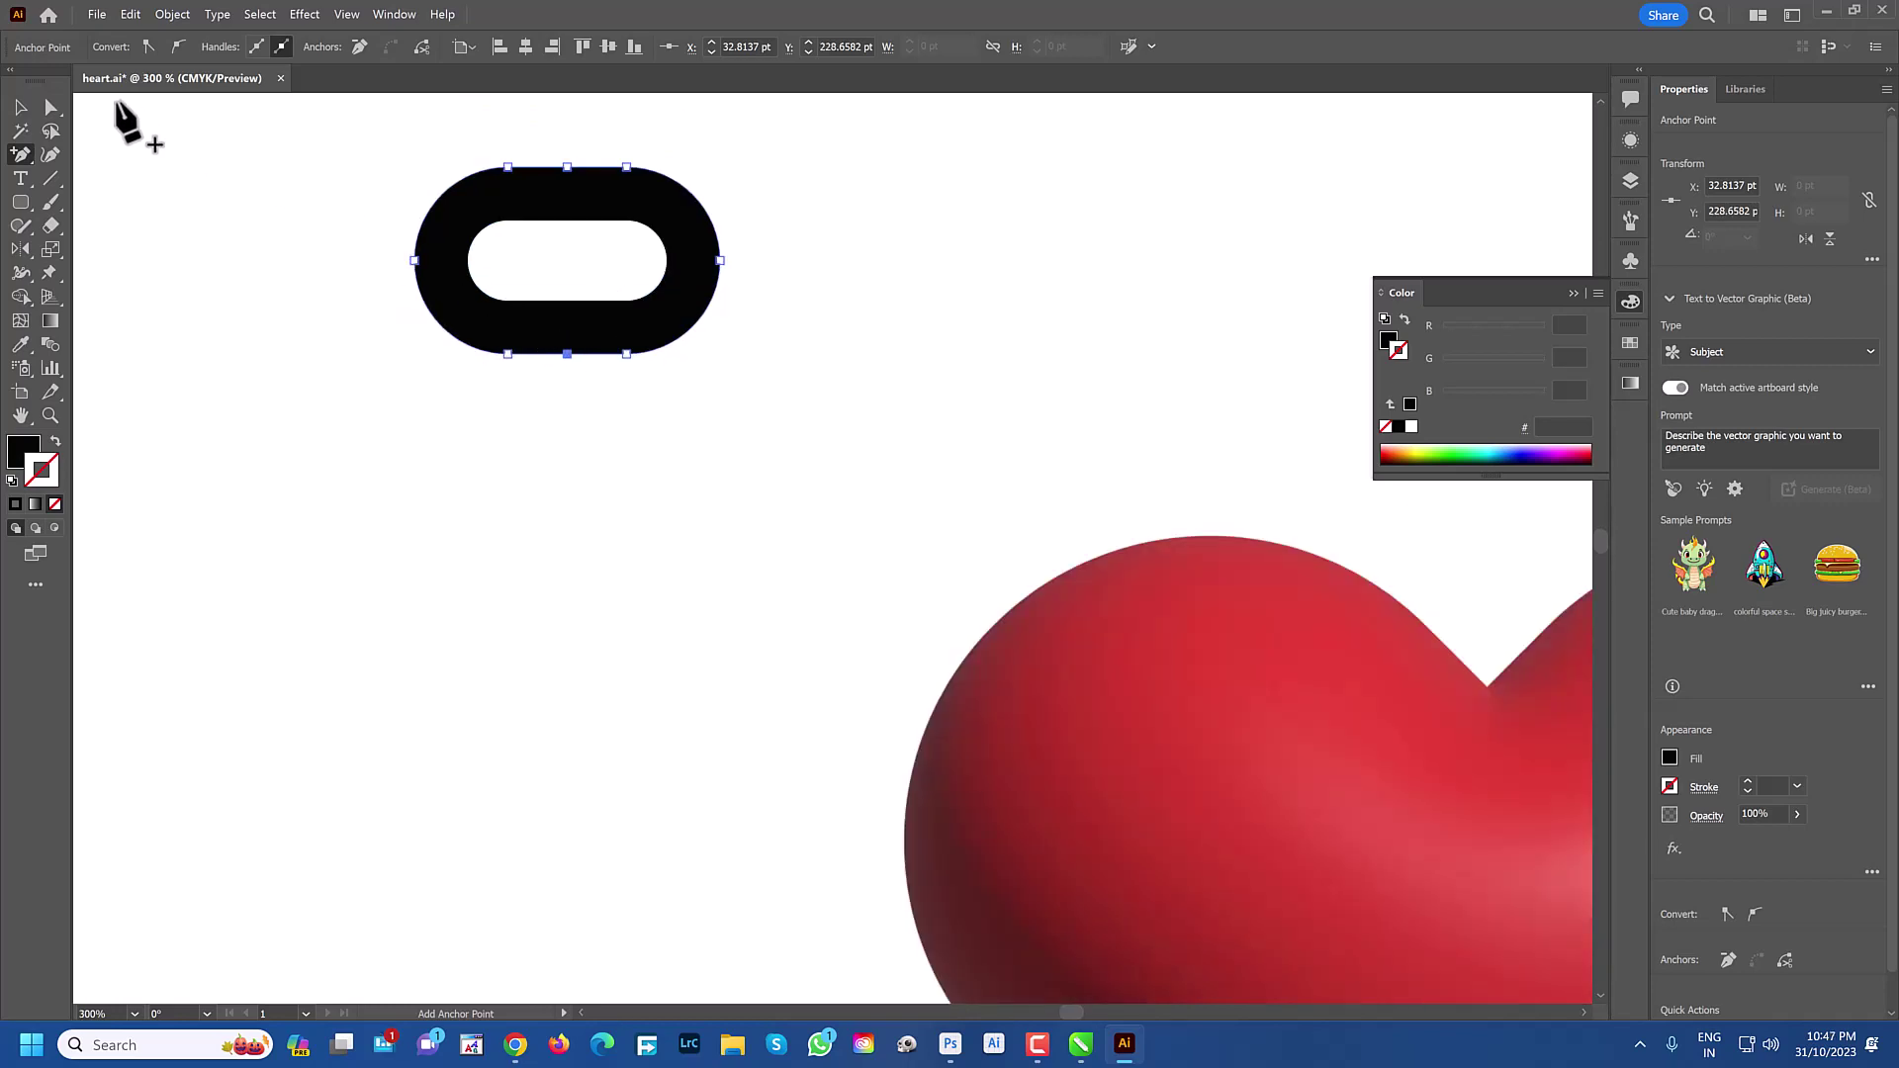
Delete the left-half anchor points of the black ring, leaving only its right half
click(52, 109)
drag(358, 137, 527, 408)
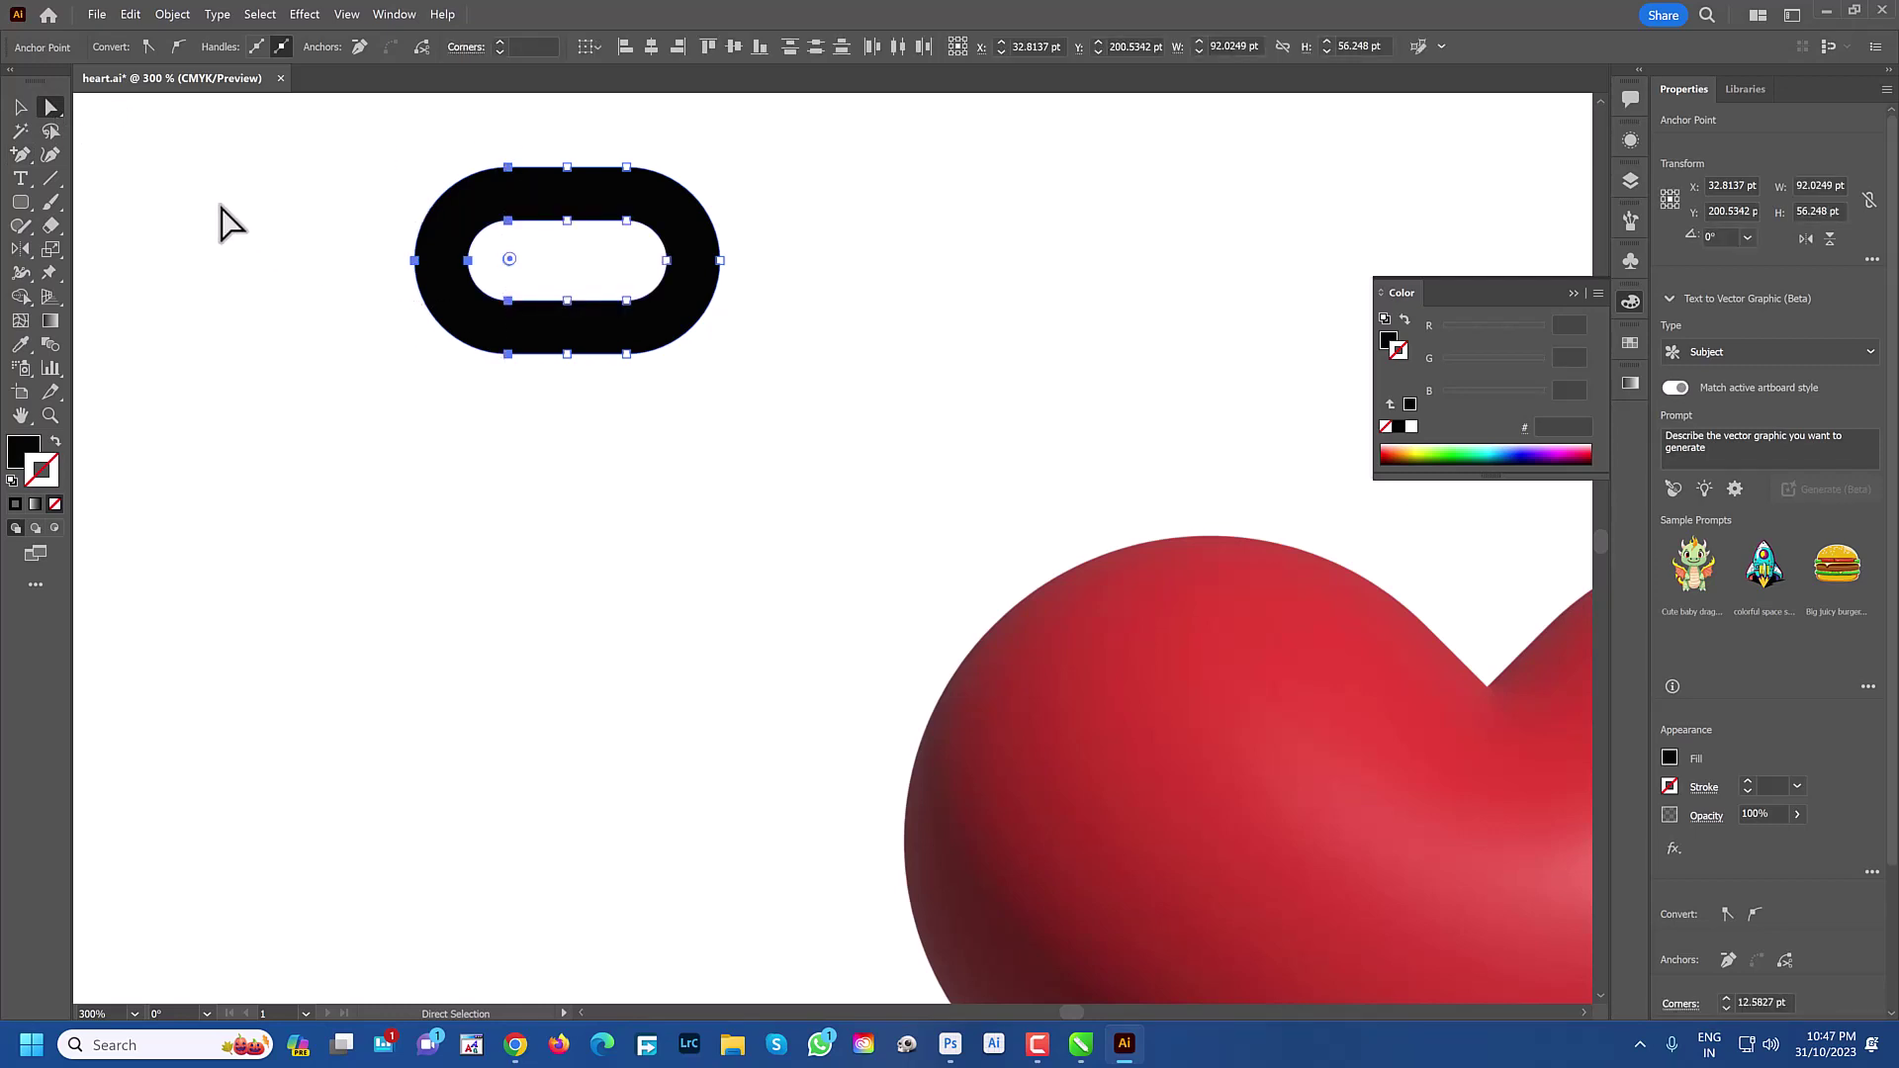
key(Delete)
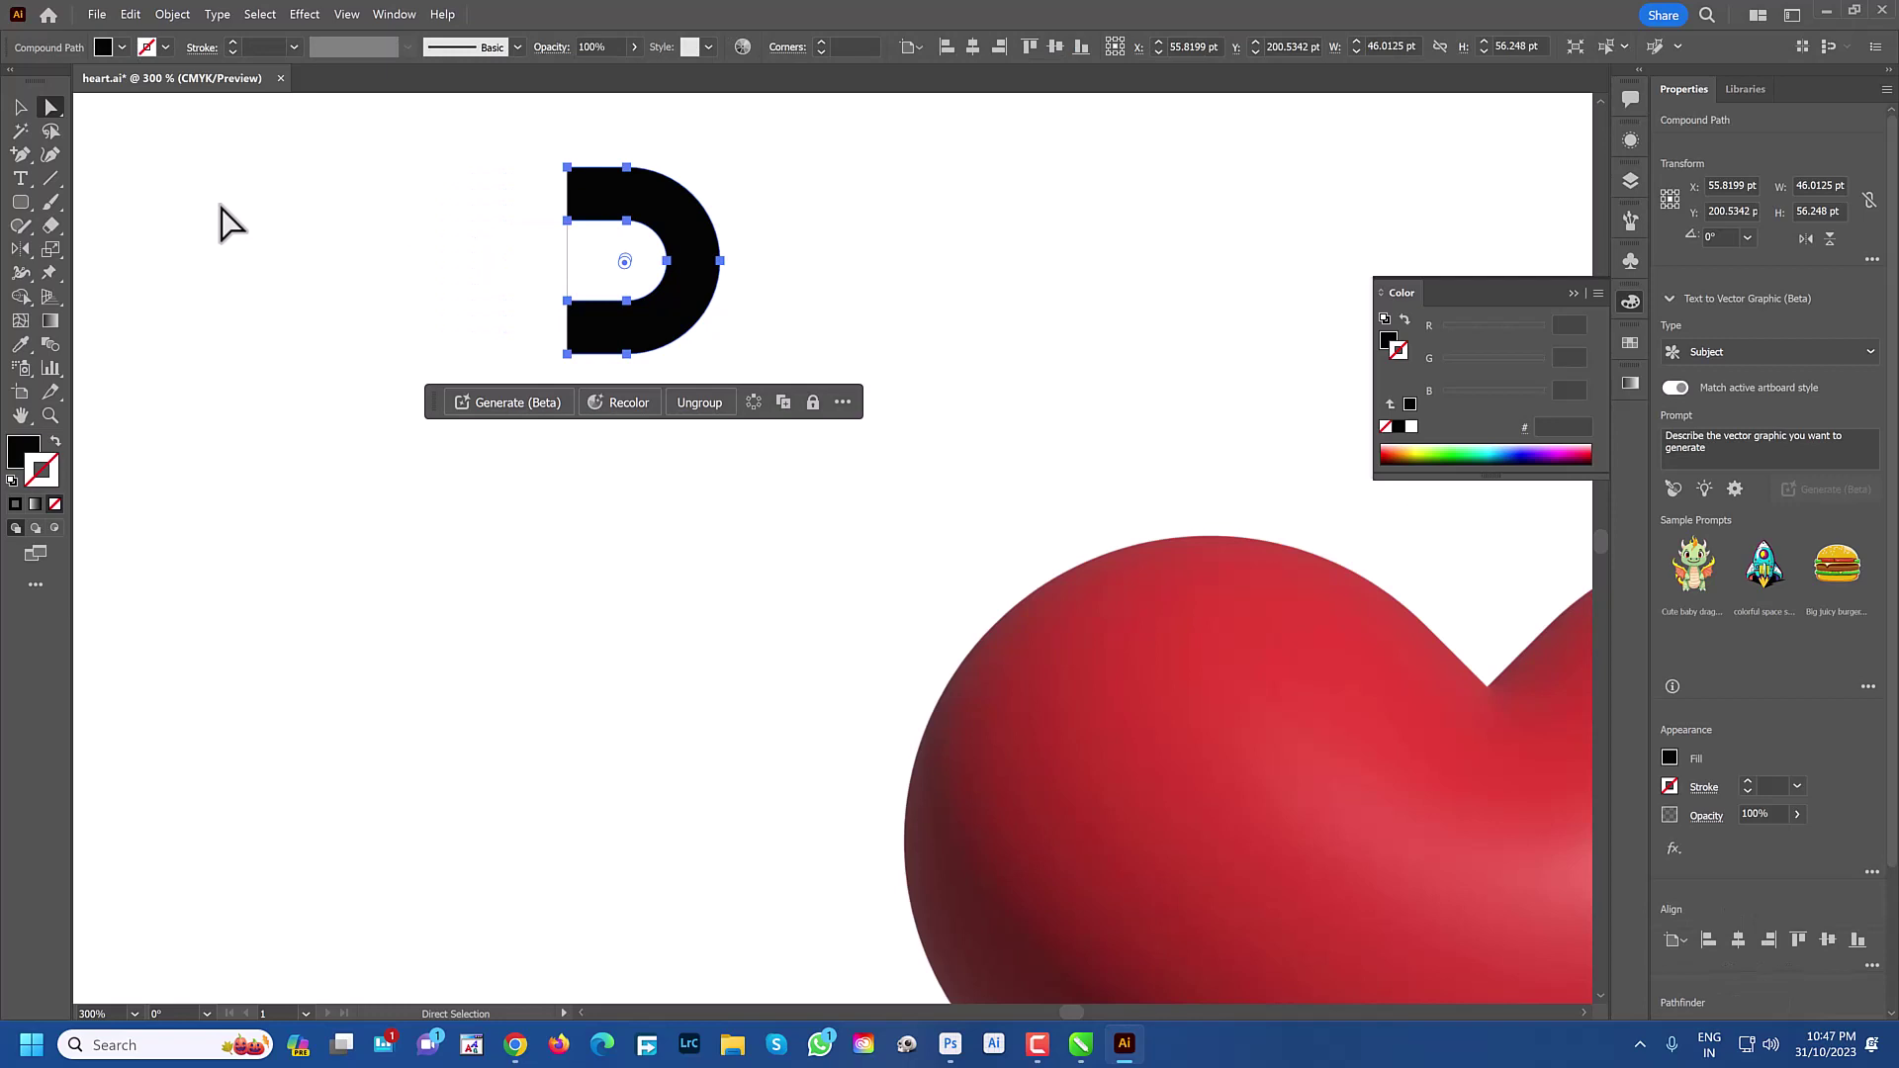
Switch to Outline view and join the two upper open endpoints of the half ring
click(344, 15)
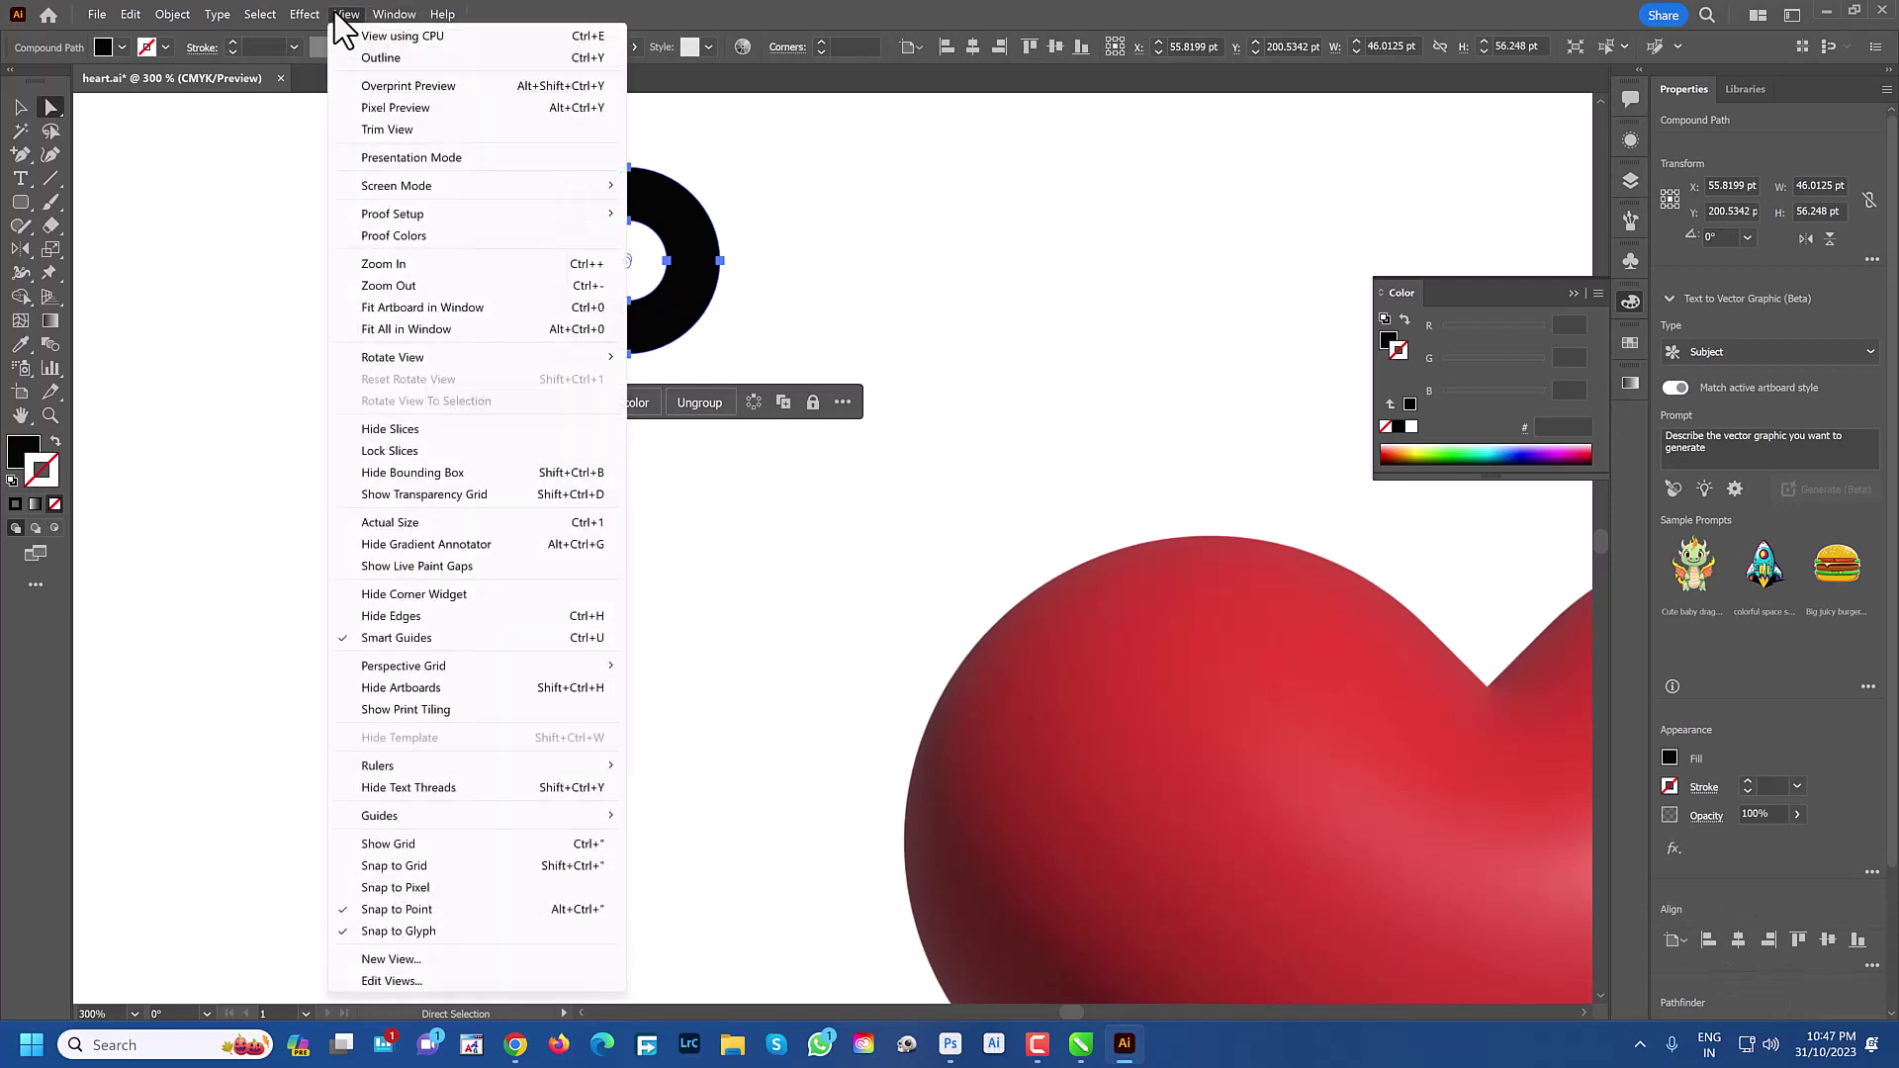
click(381, 58)
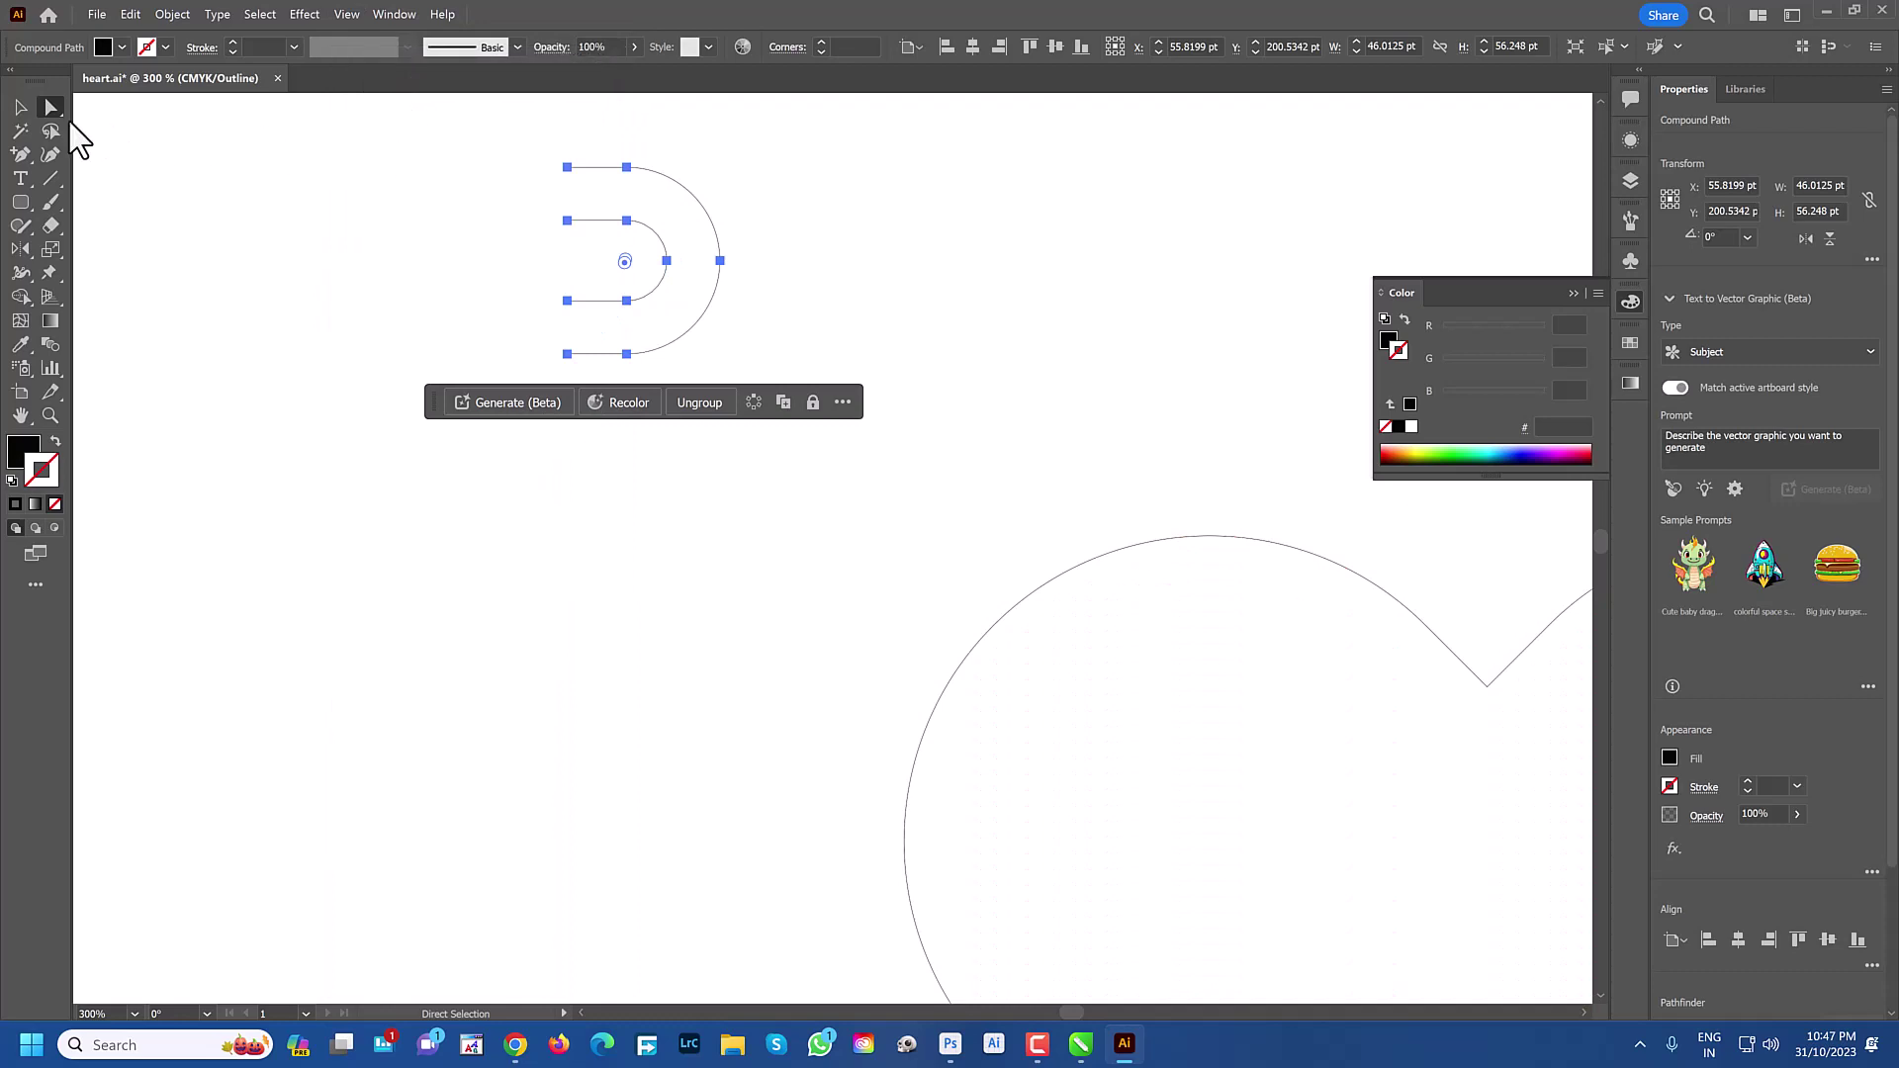
drag(531, 140, 586, 231)
right_click(574, 226)
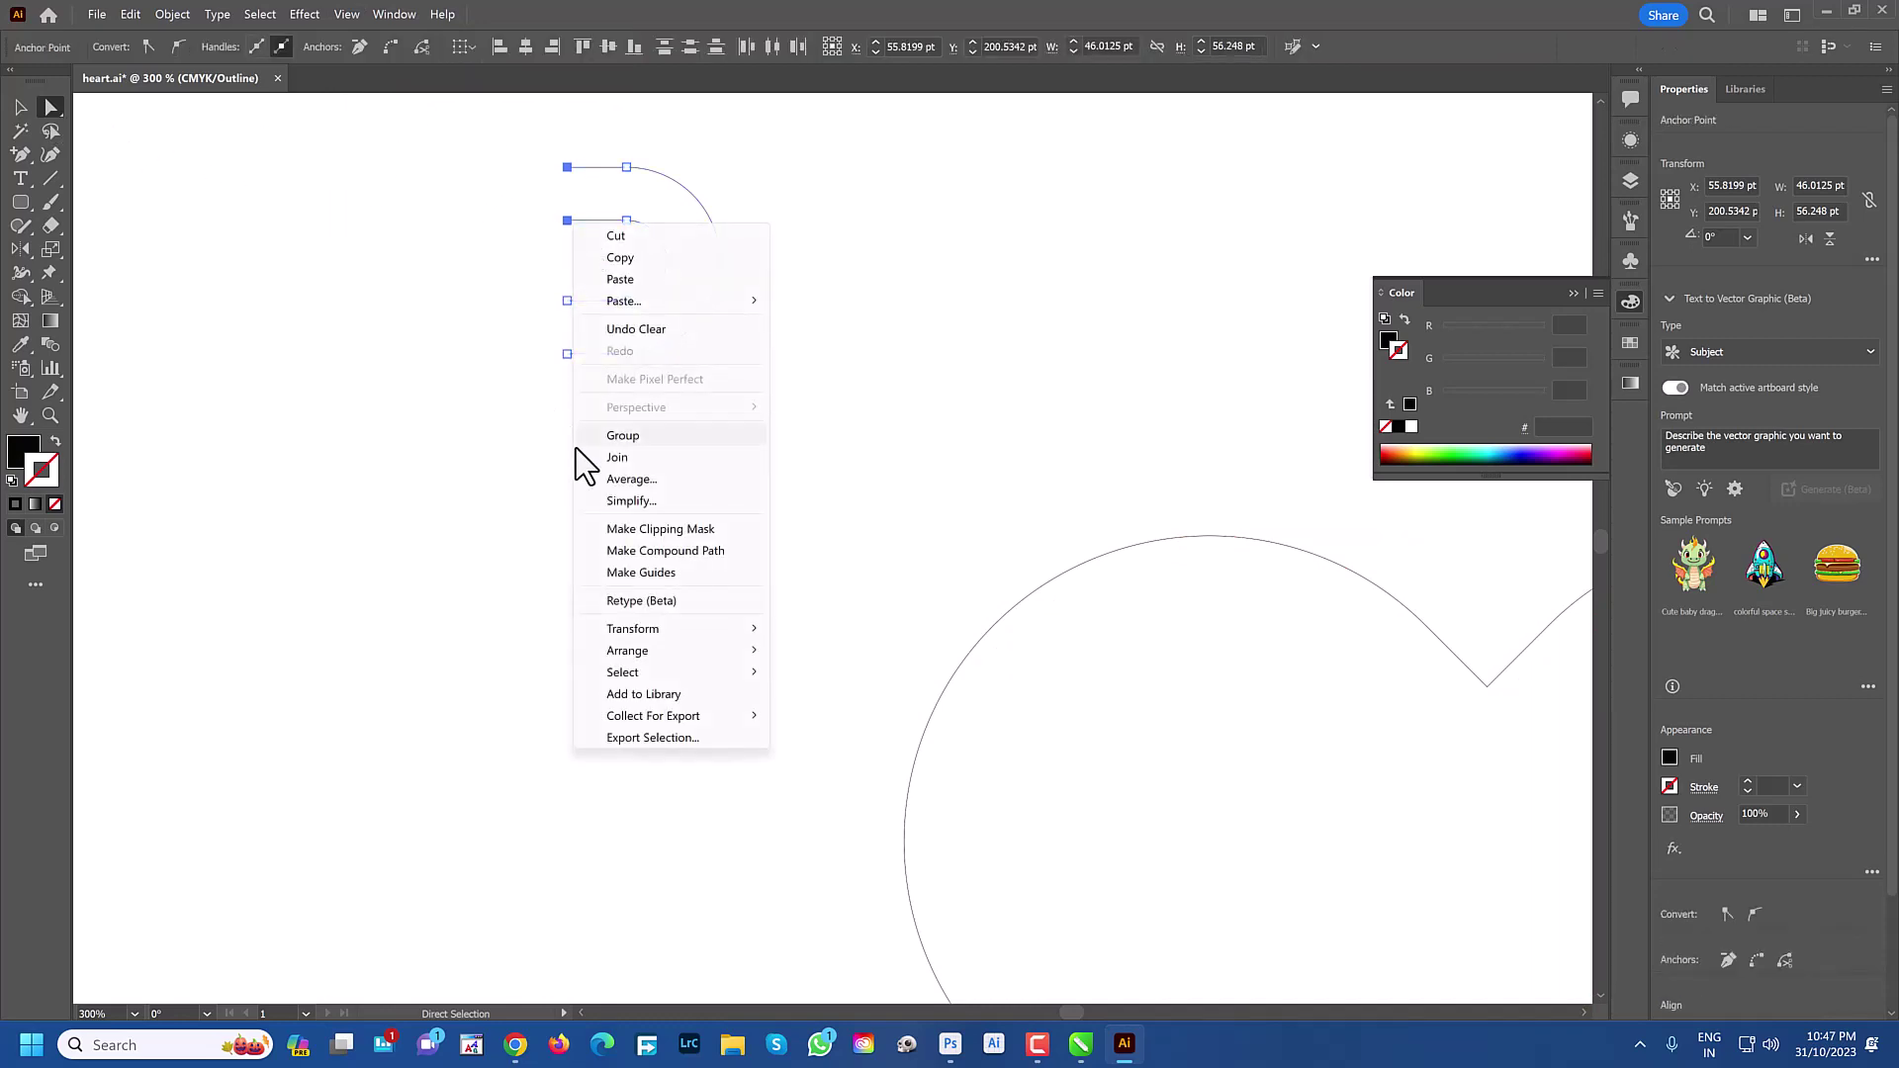
click(617, 457)
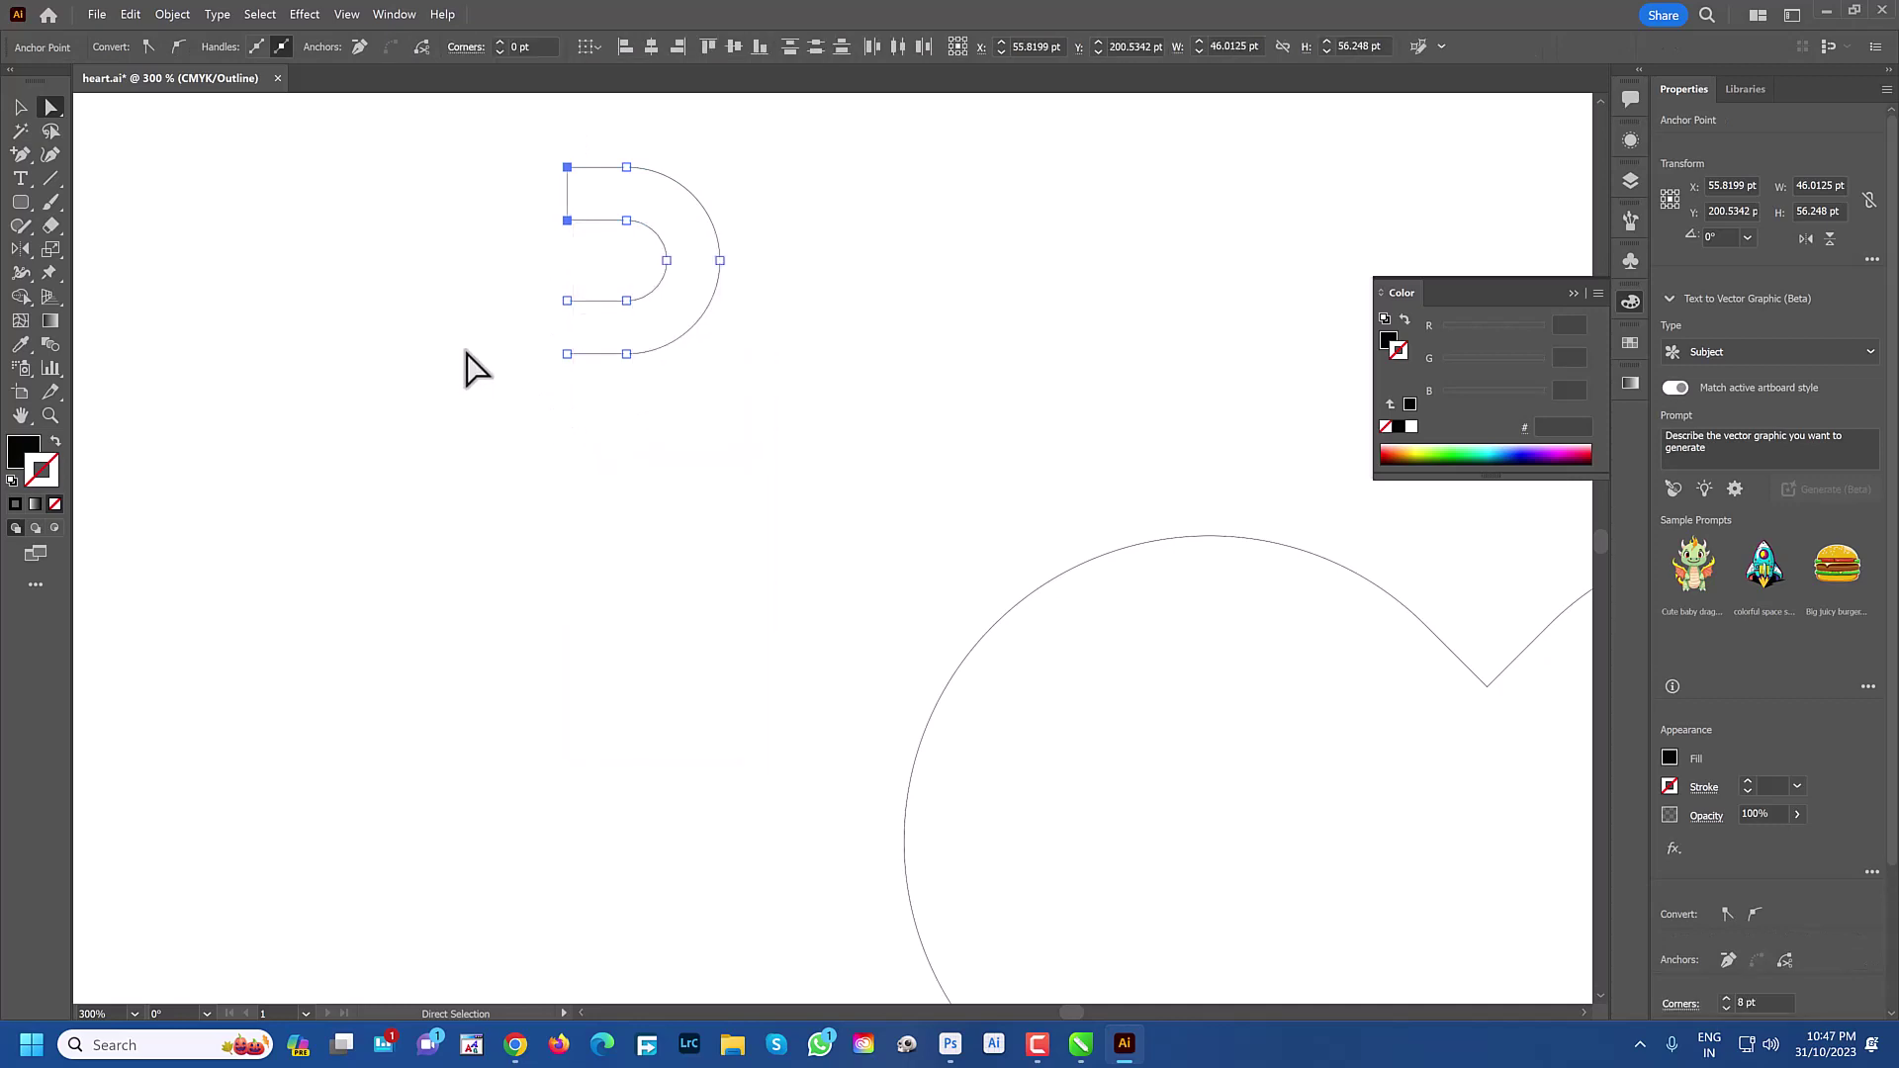
Join the two lower open endpoints of the half ring and return to the full-colour preview
click(543, 318)
drag(531, 282, 583, 396)
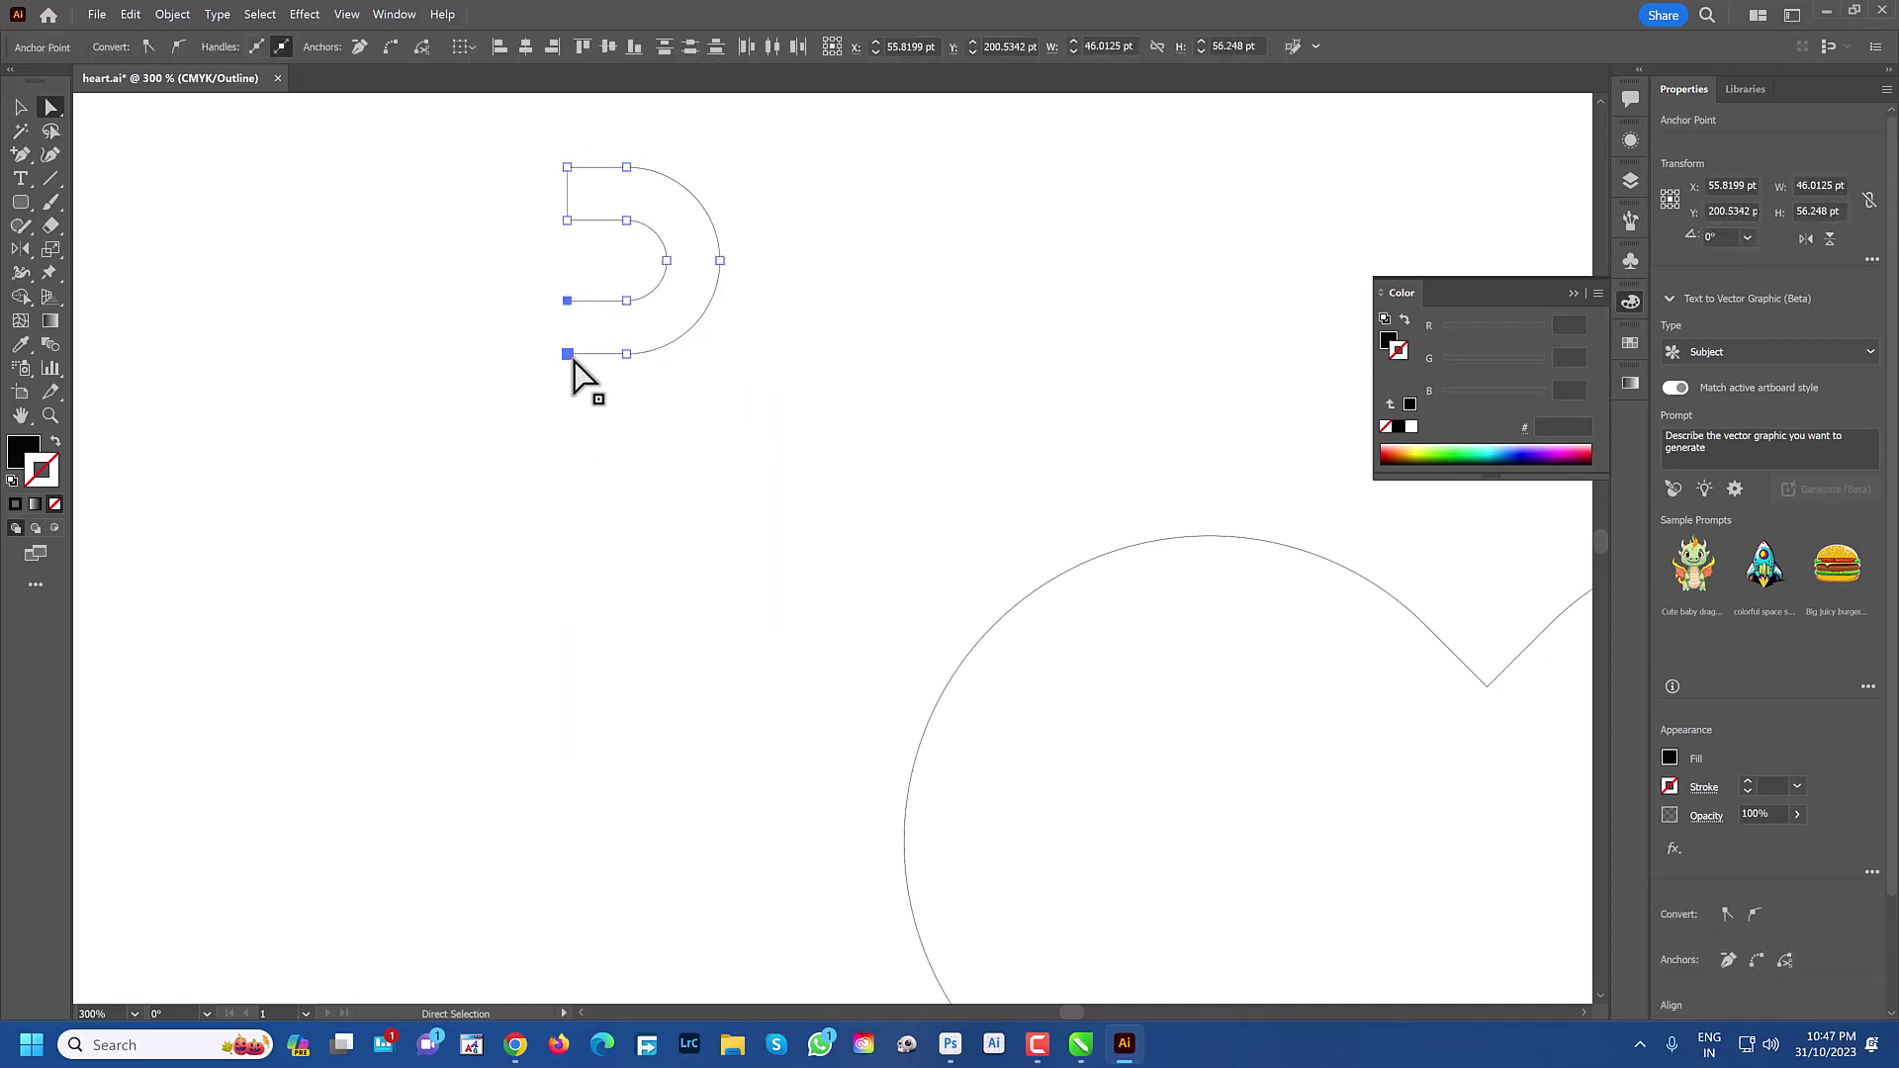
right_click(571, 358)
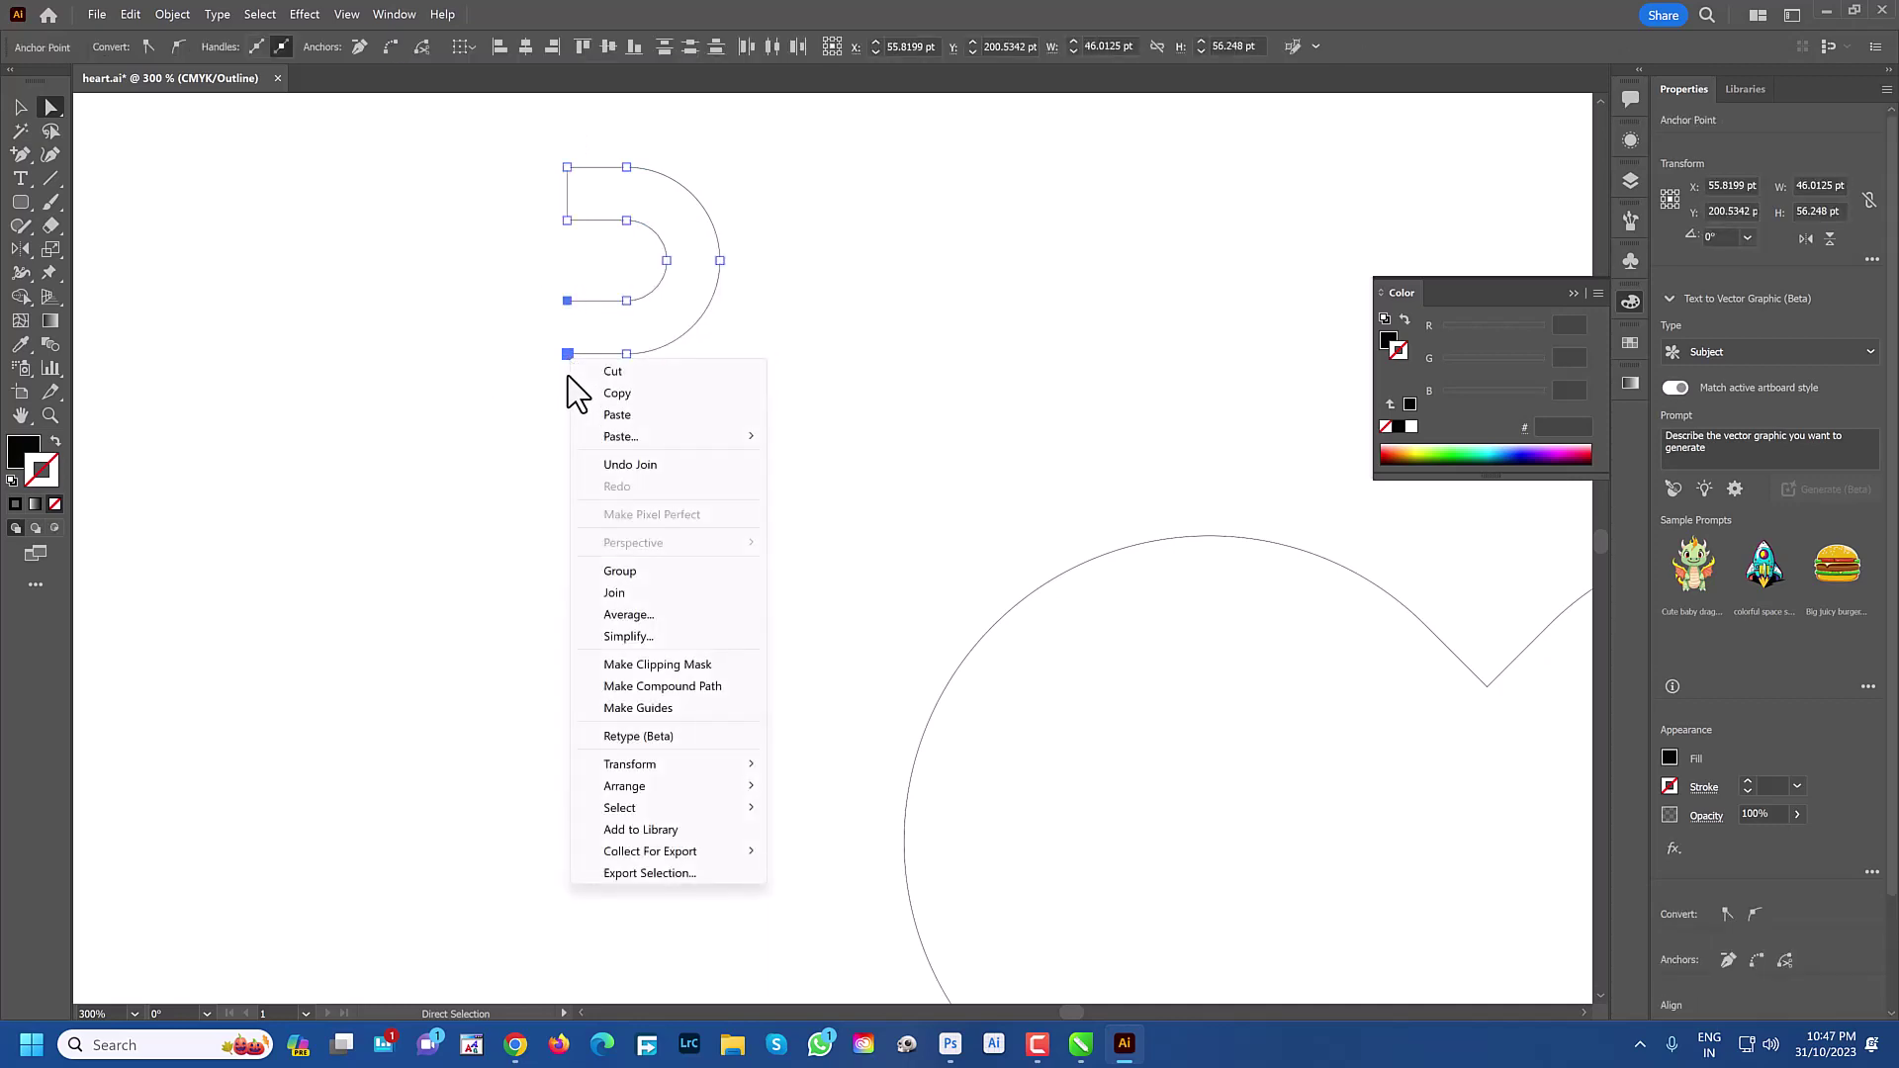
click(617, 592)
click(530, 517)
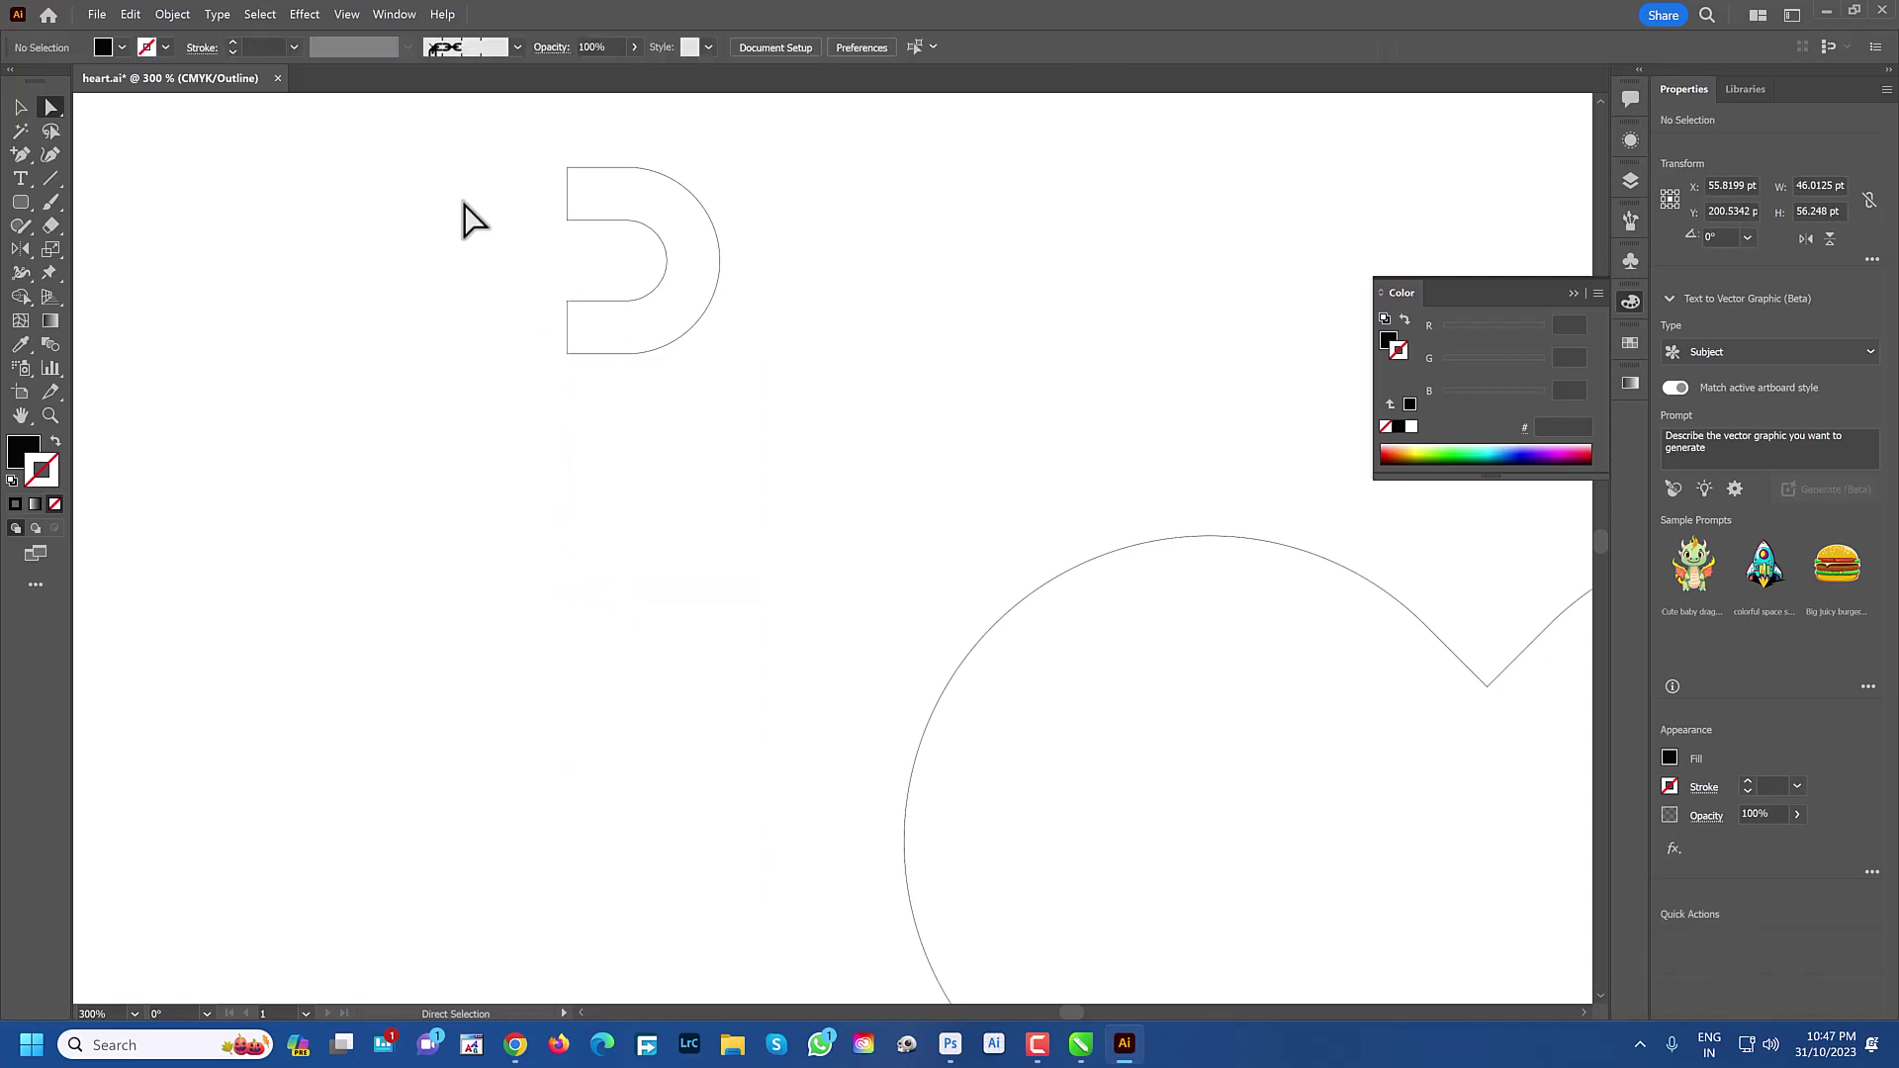
click(346, 15)
click(380, 57)
scroll(416, 282, down, 5)
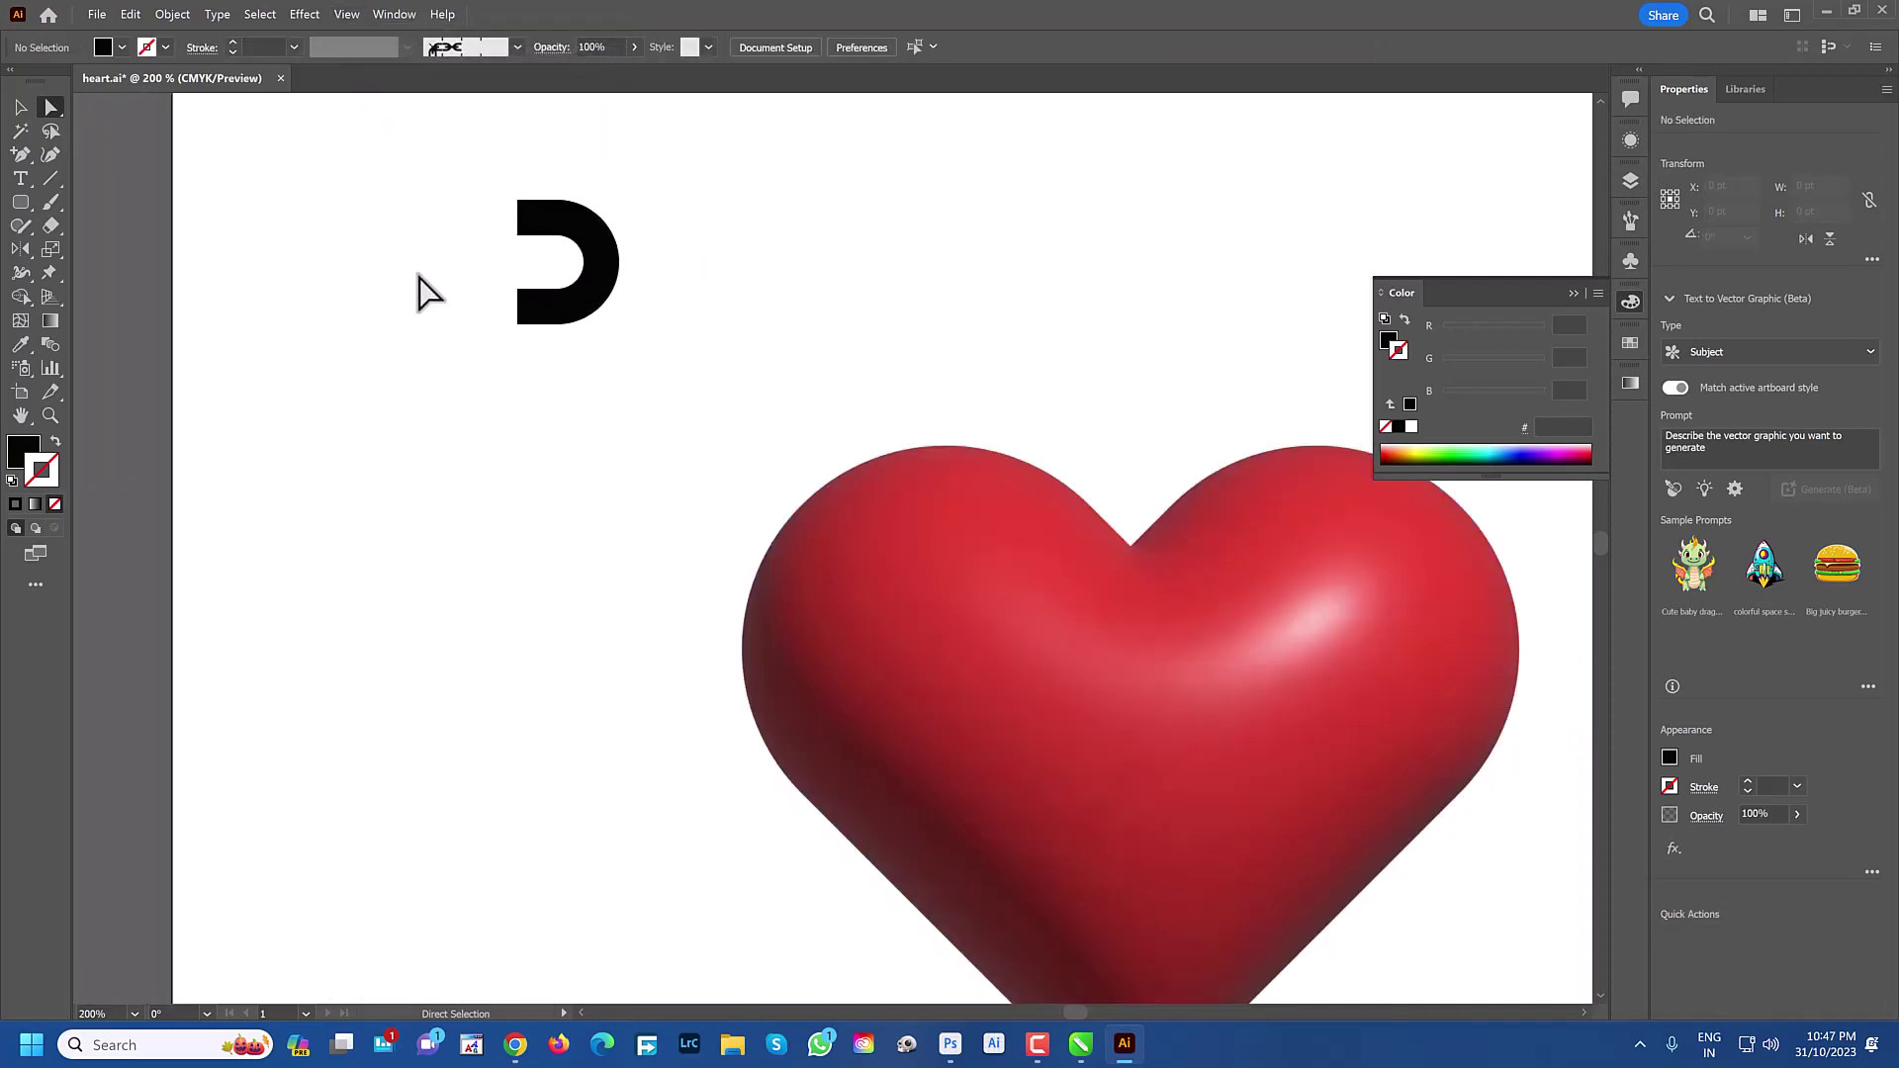
Draw a horizontal line about 68 pt long from inside the half ring out to its right, with a 16 pt stroke
click(50, 177)
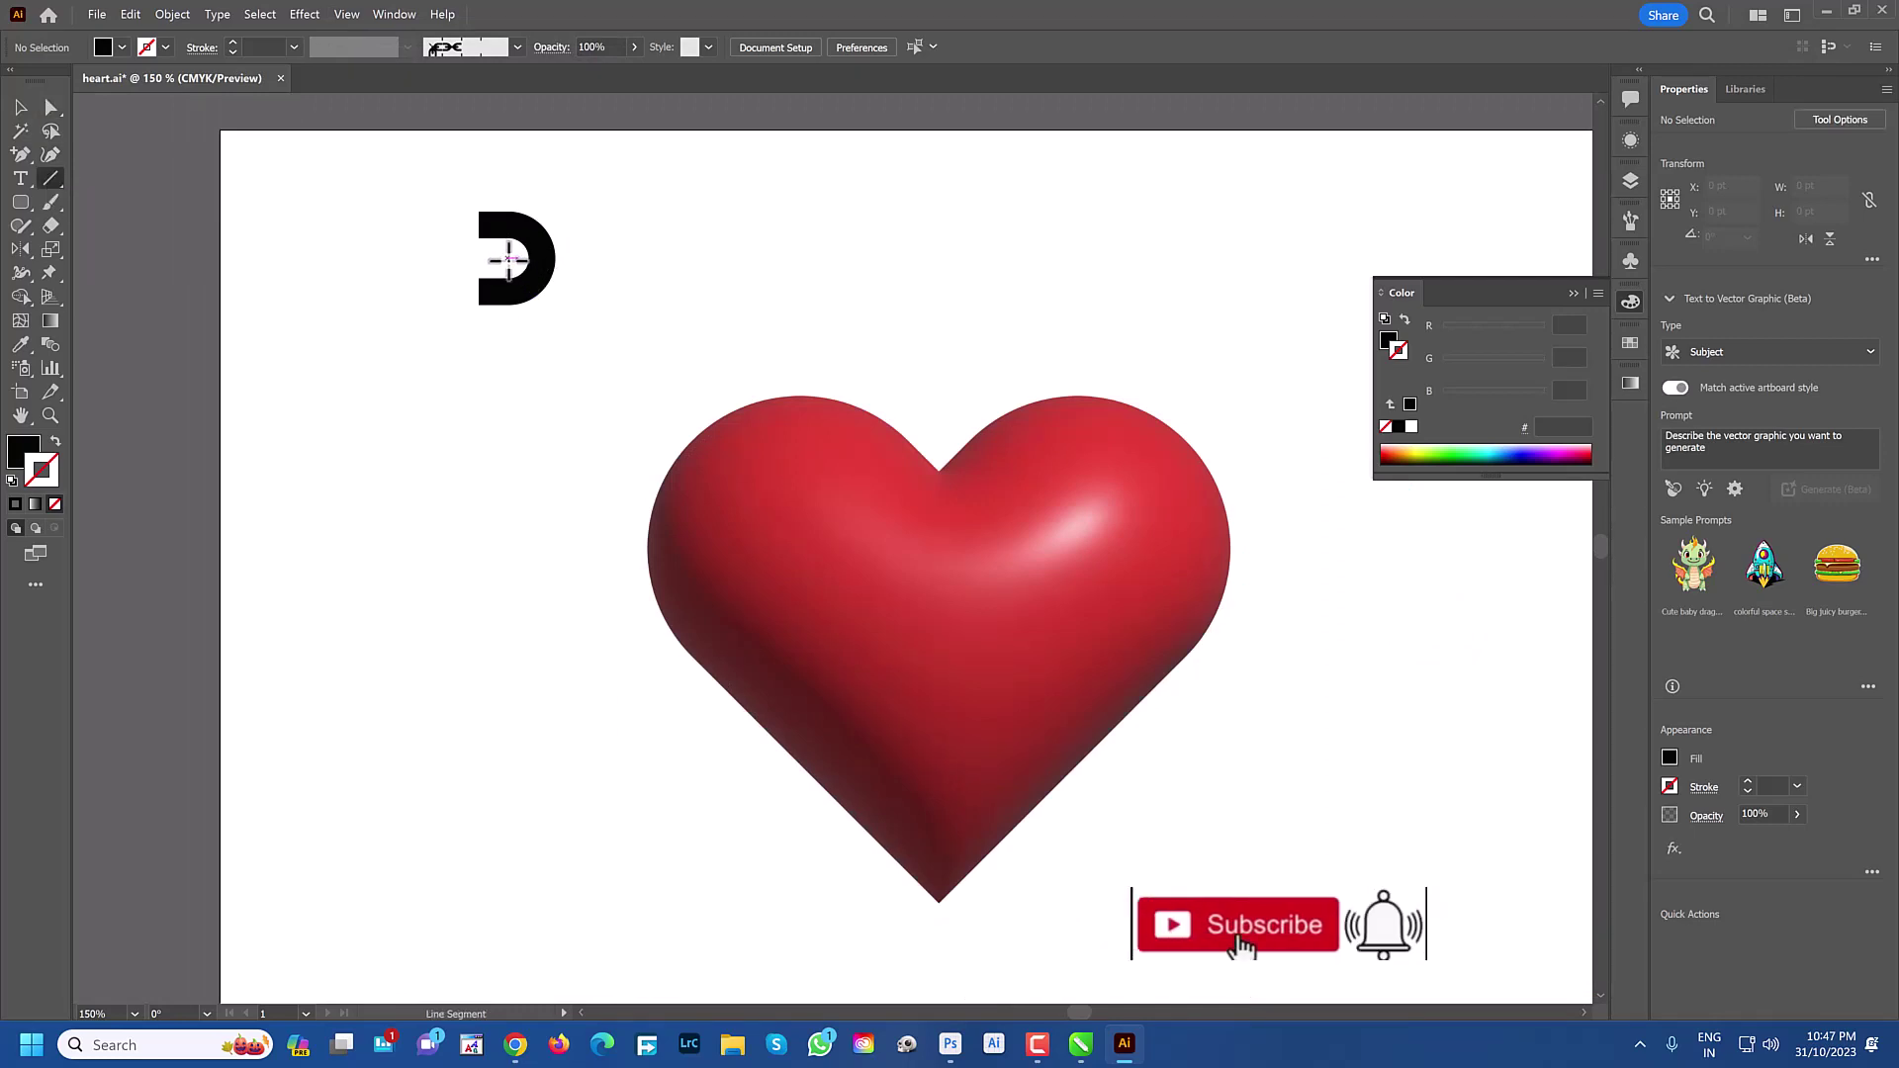
drag(507, 257, 620, 276)
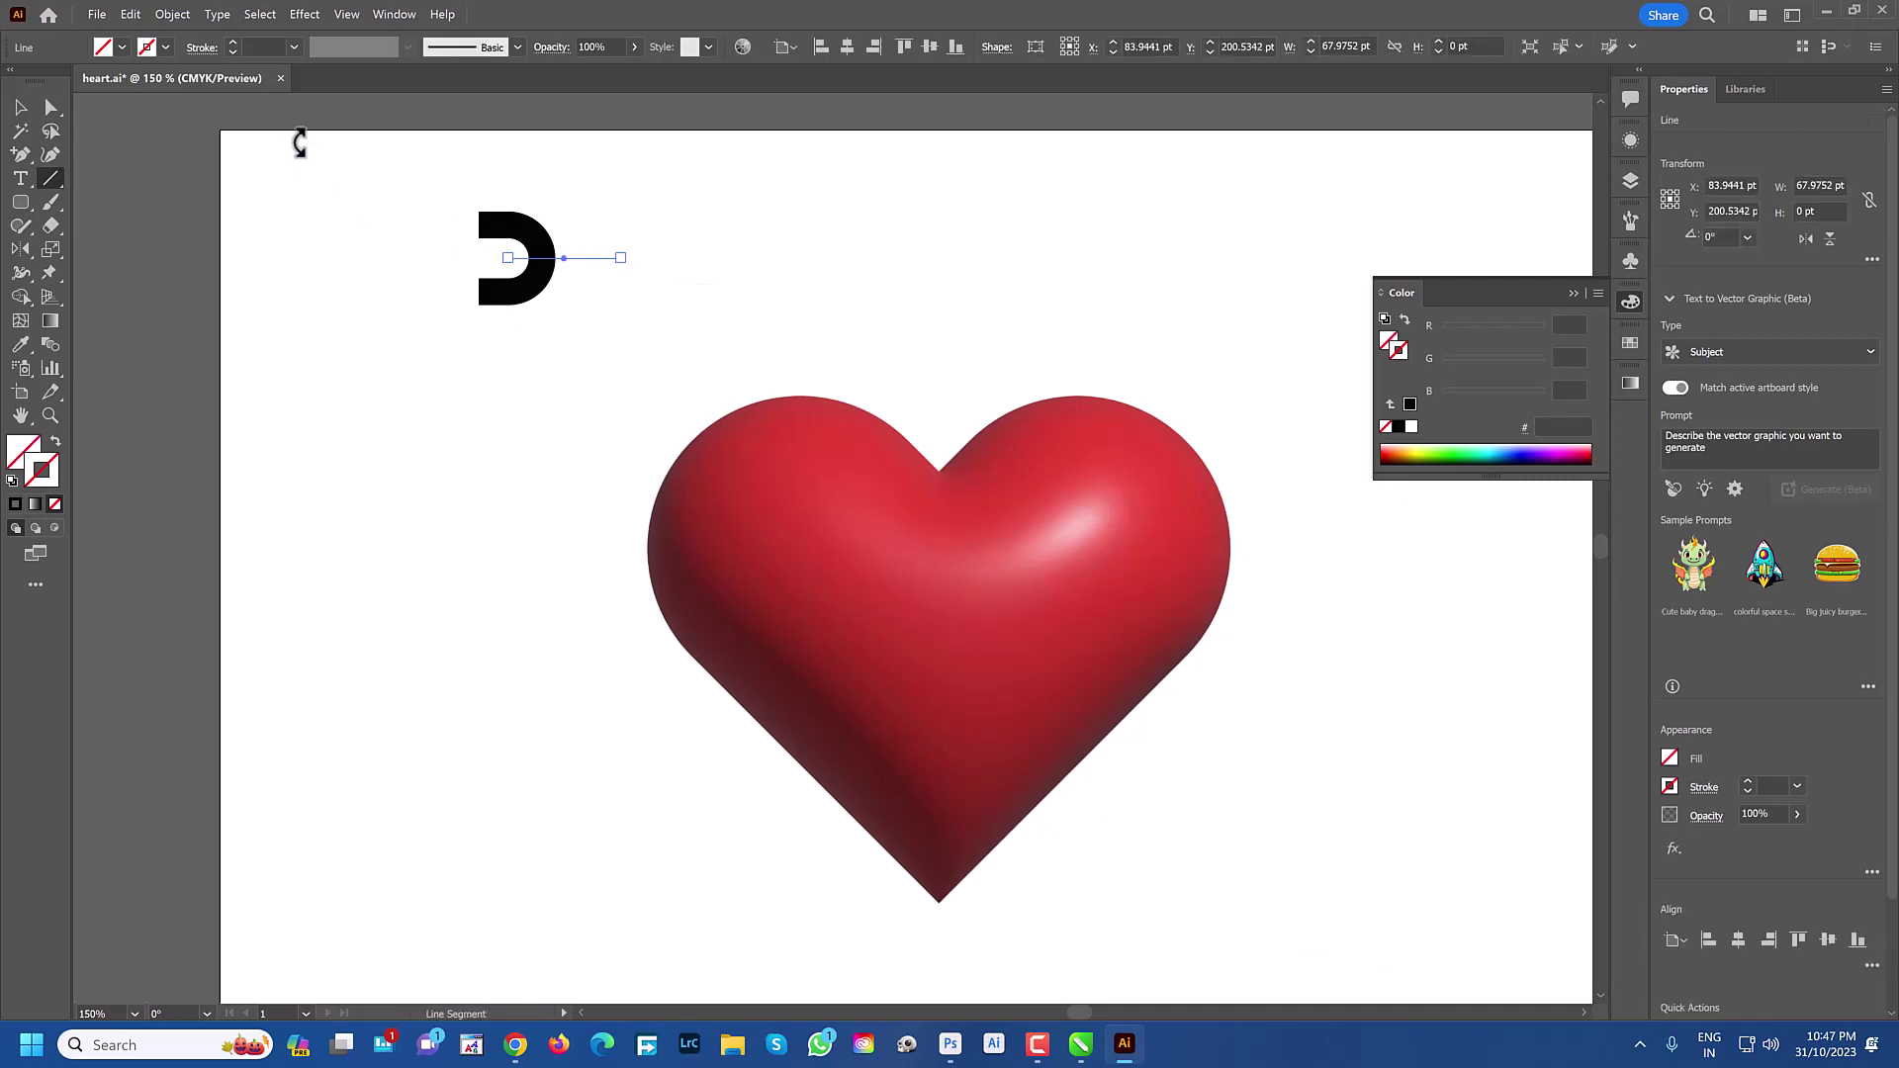
click(294, 46)
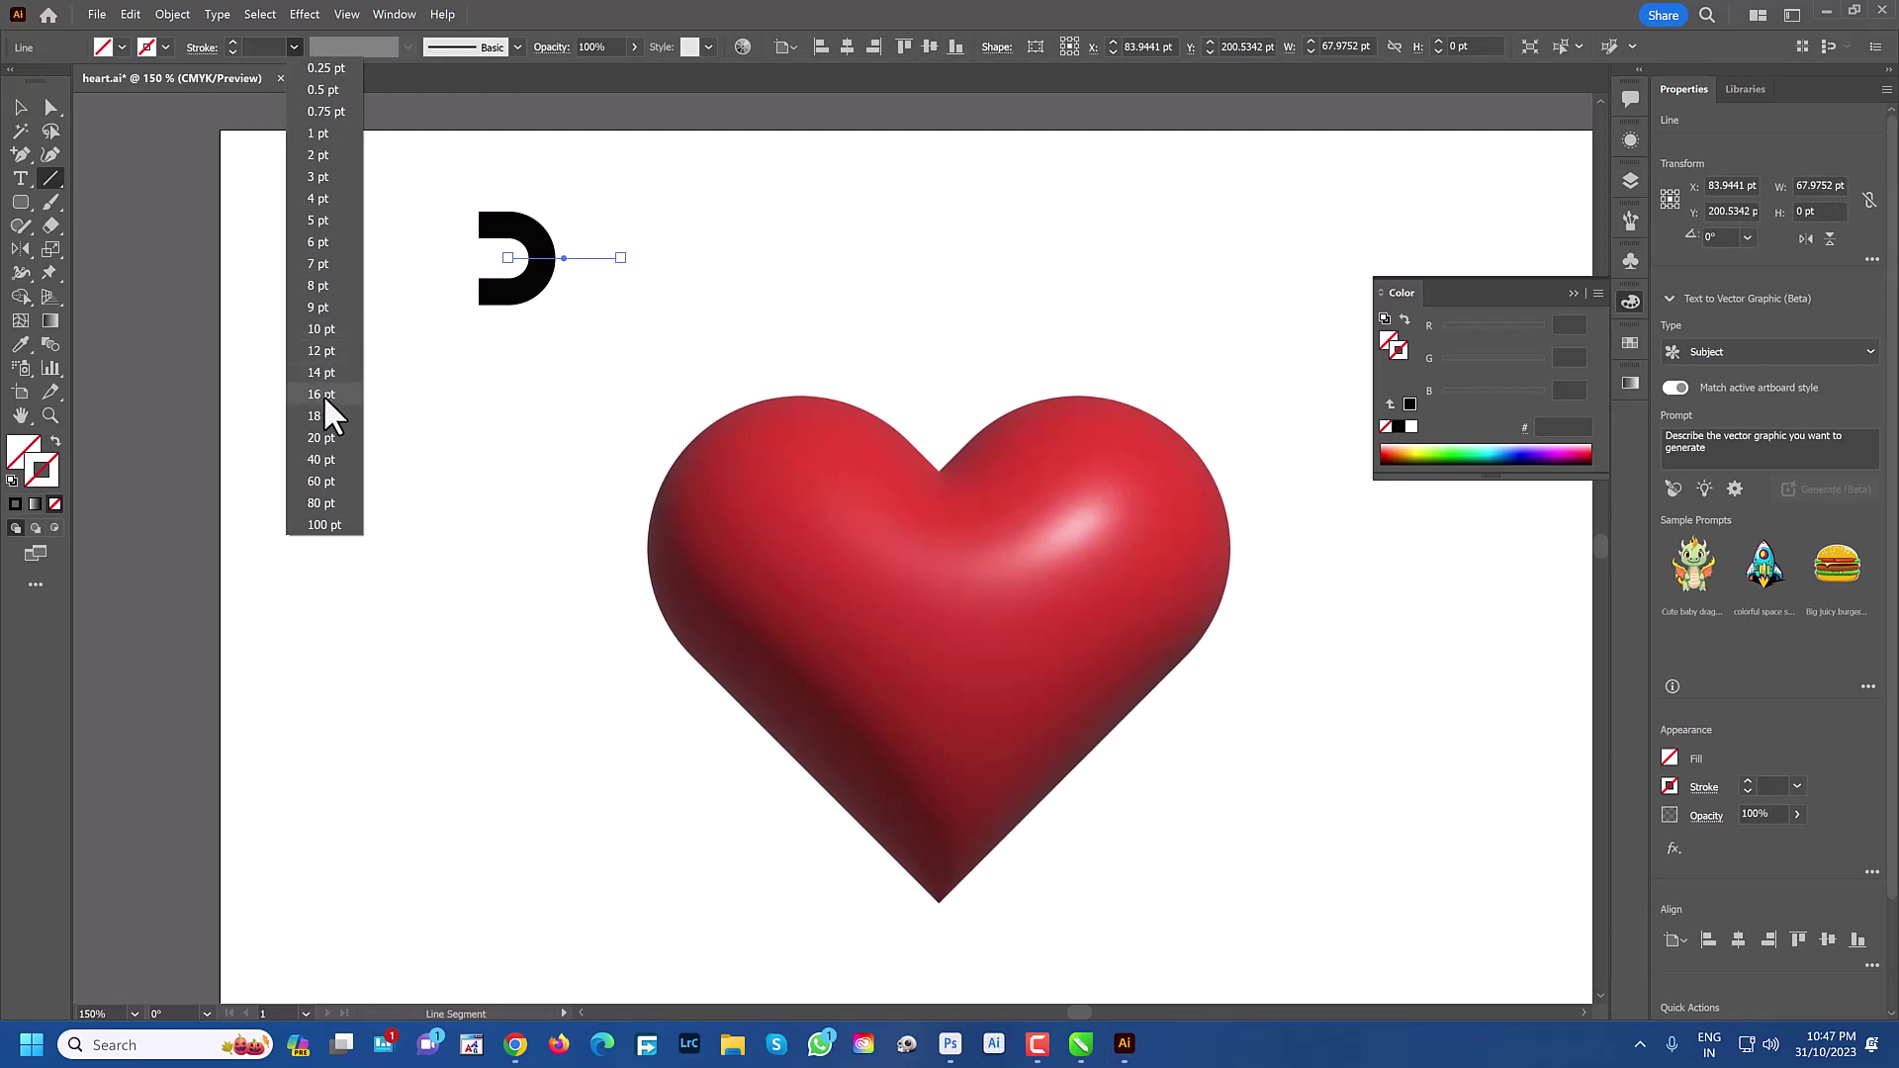
click(323, 394)
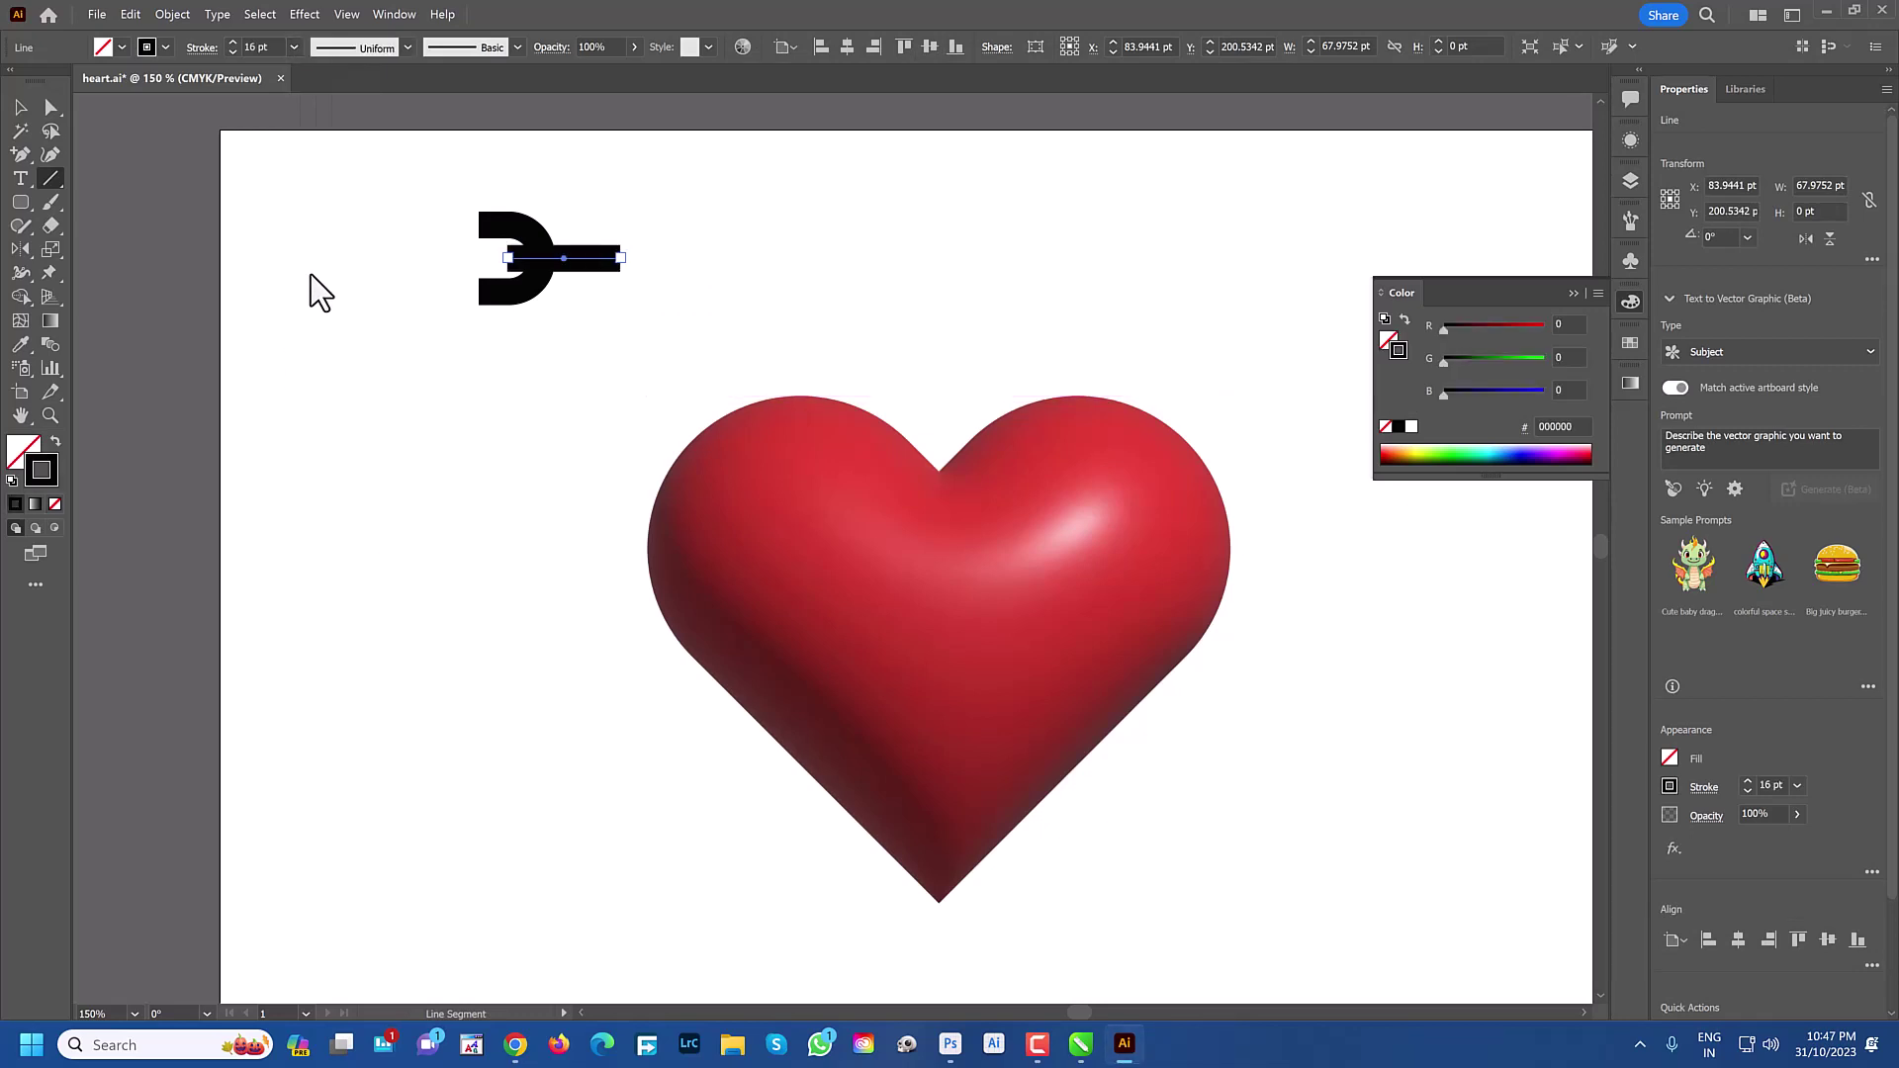
Give the horizontal line round caps and deselect it
click(190, 49)
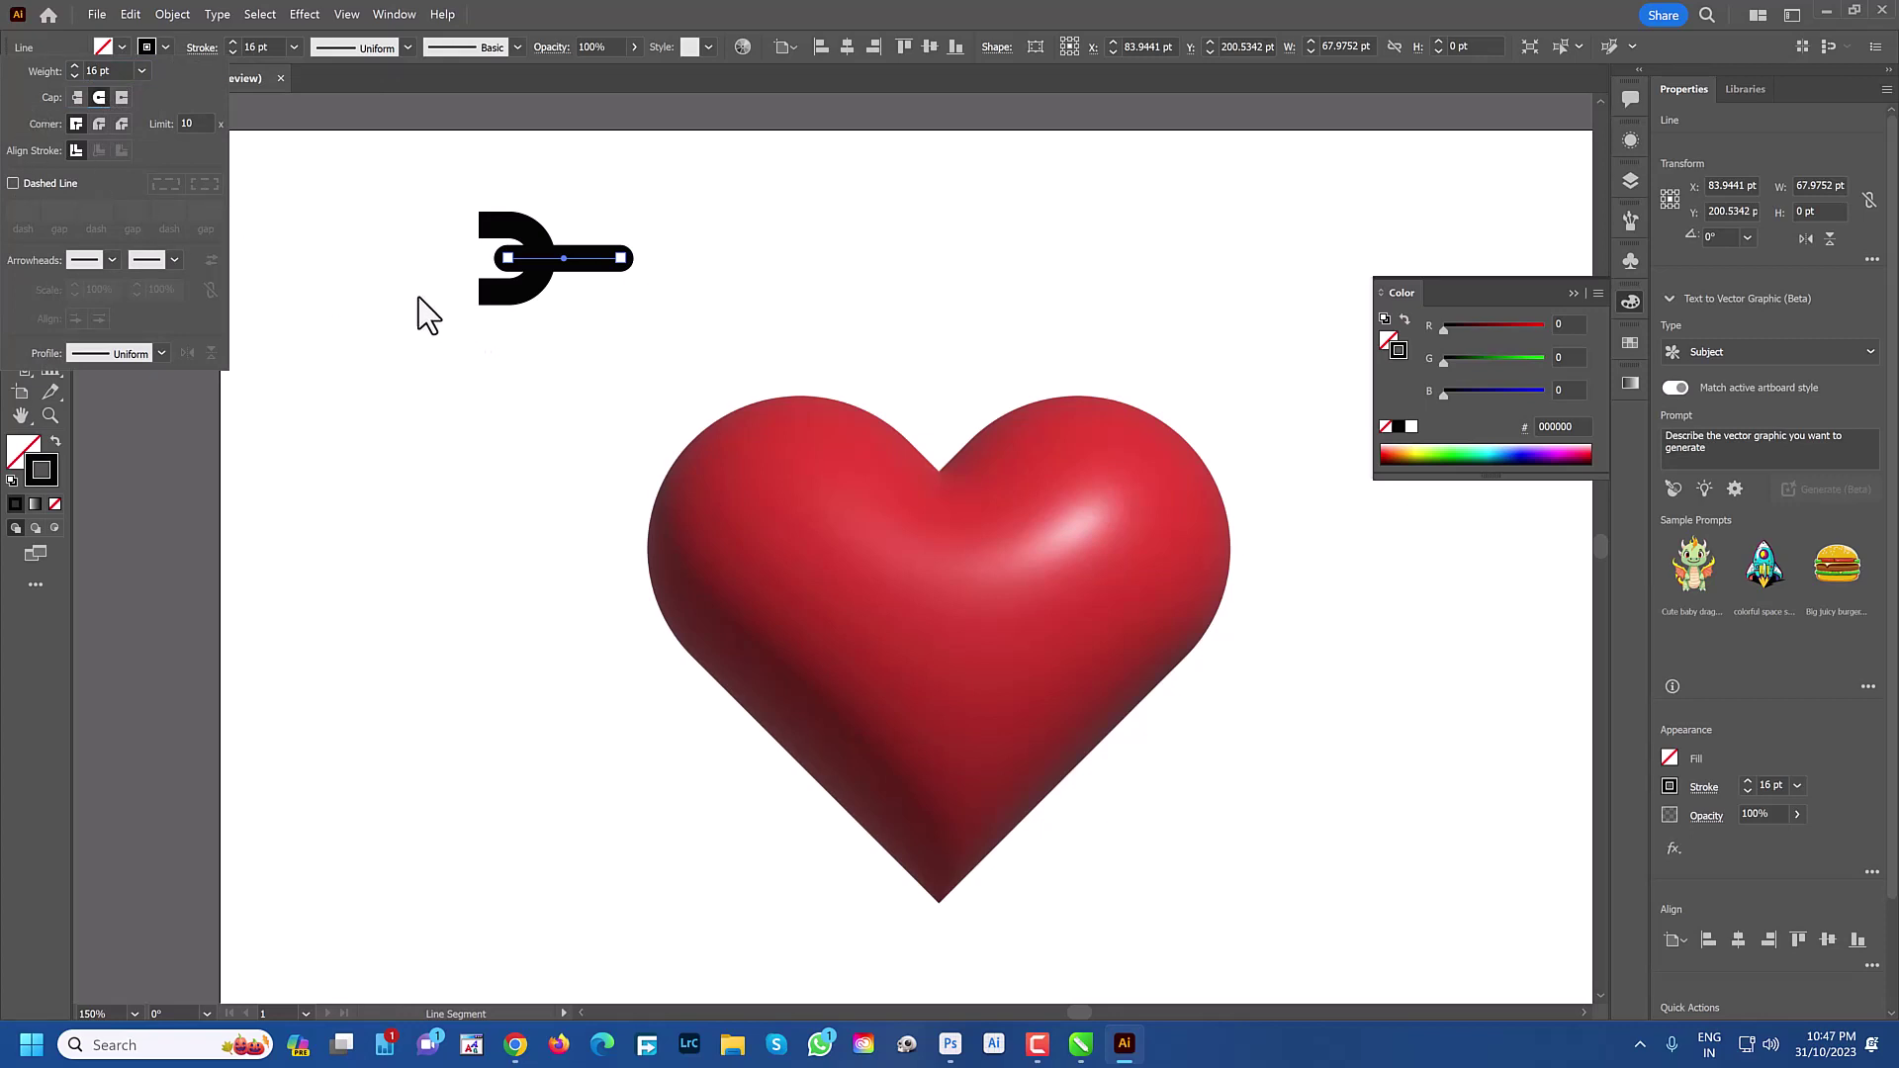
key(Escape)
click(26, 108)
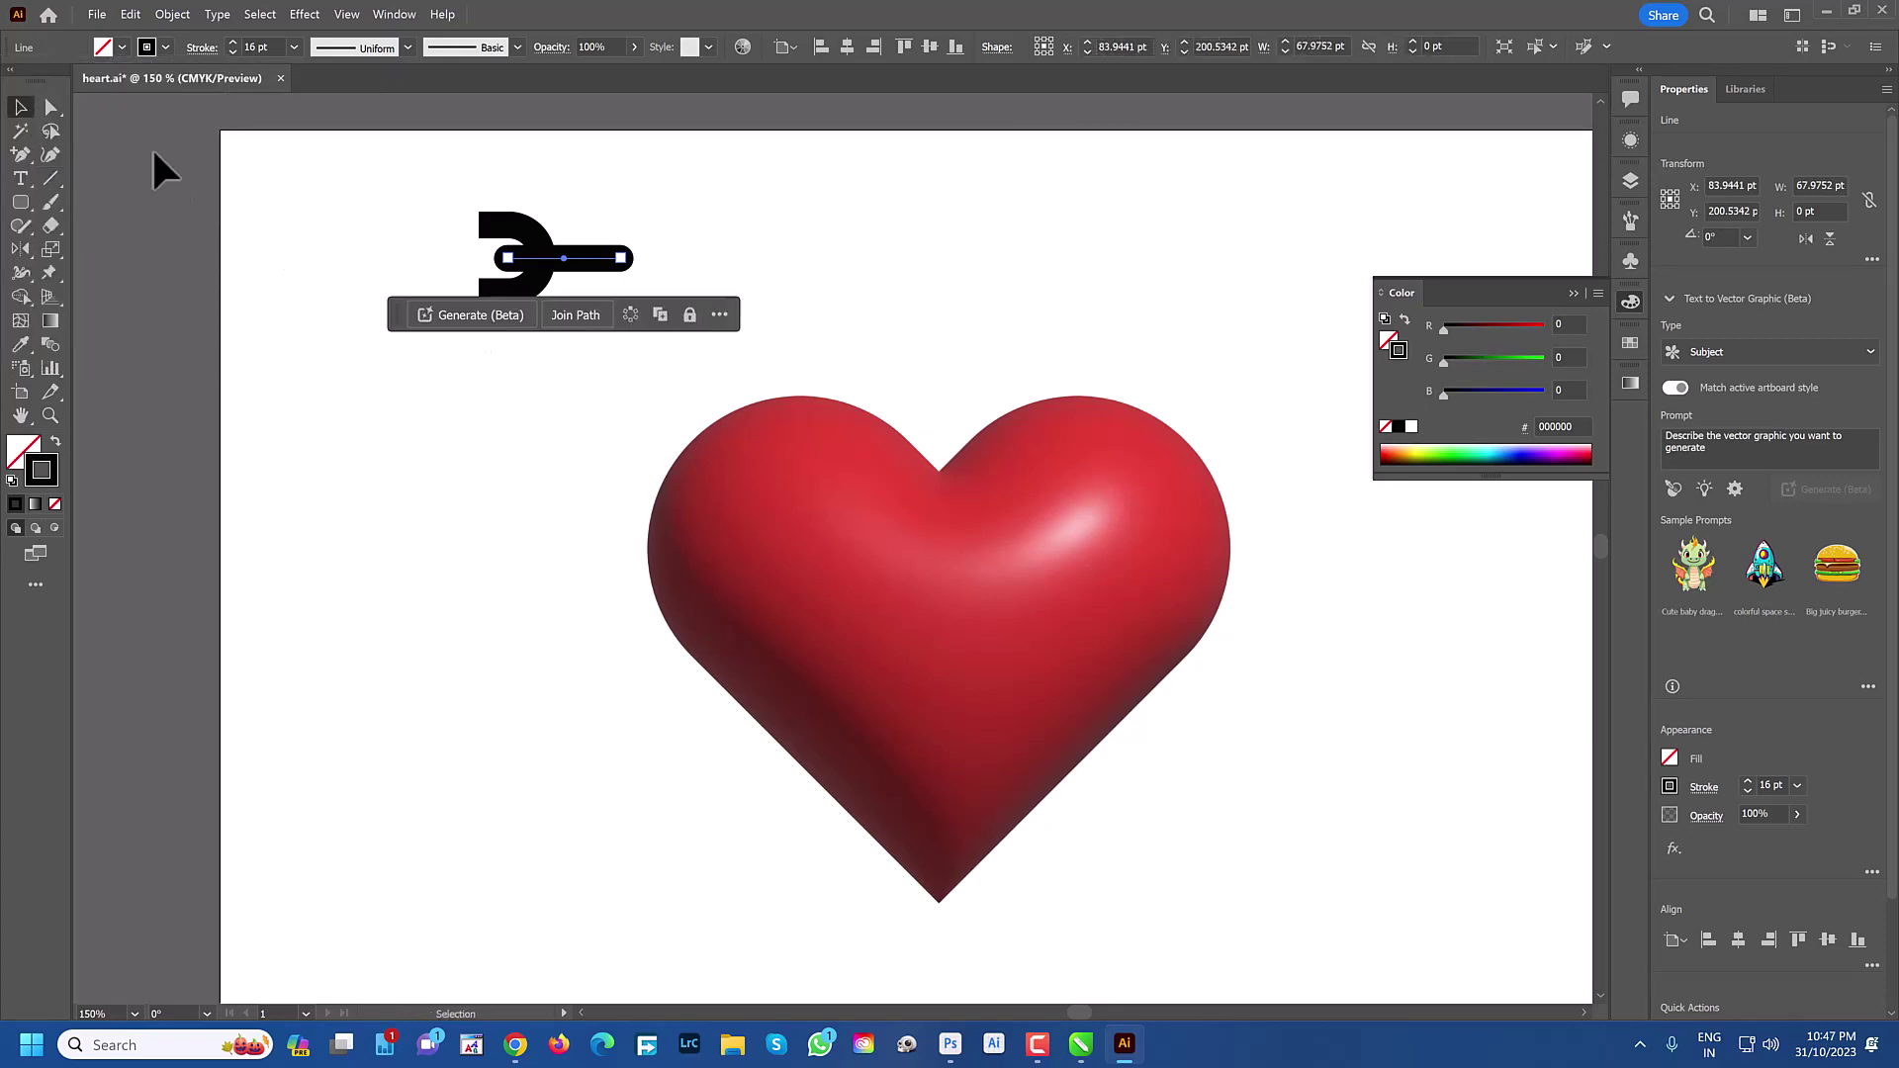
click(366, 245)
scroll(402, 259, up, 1)
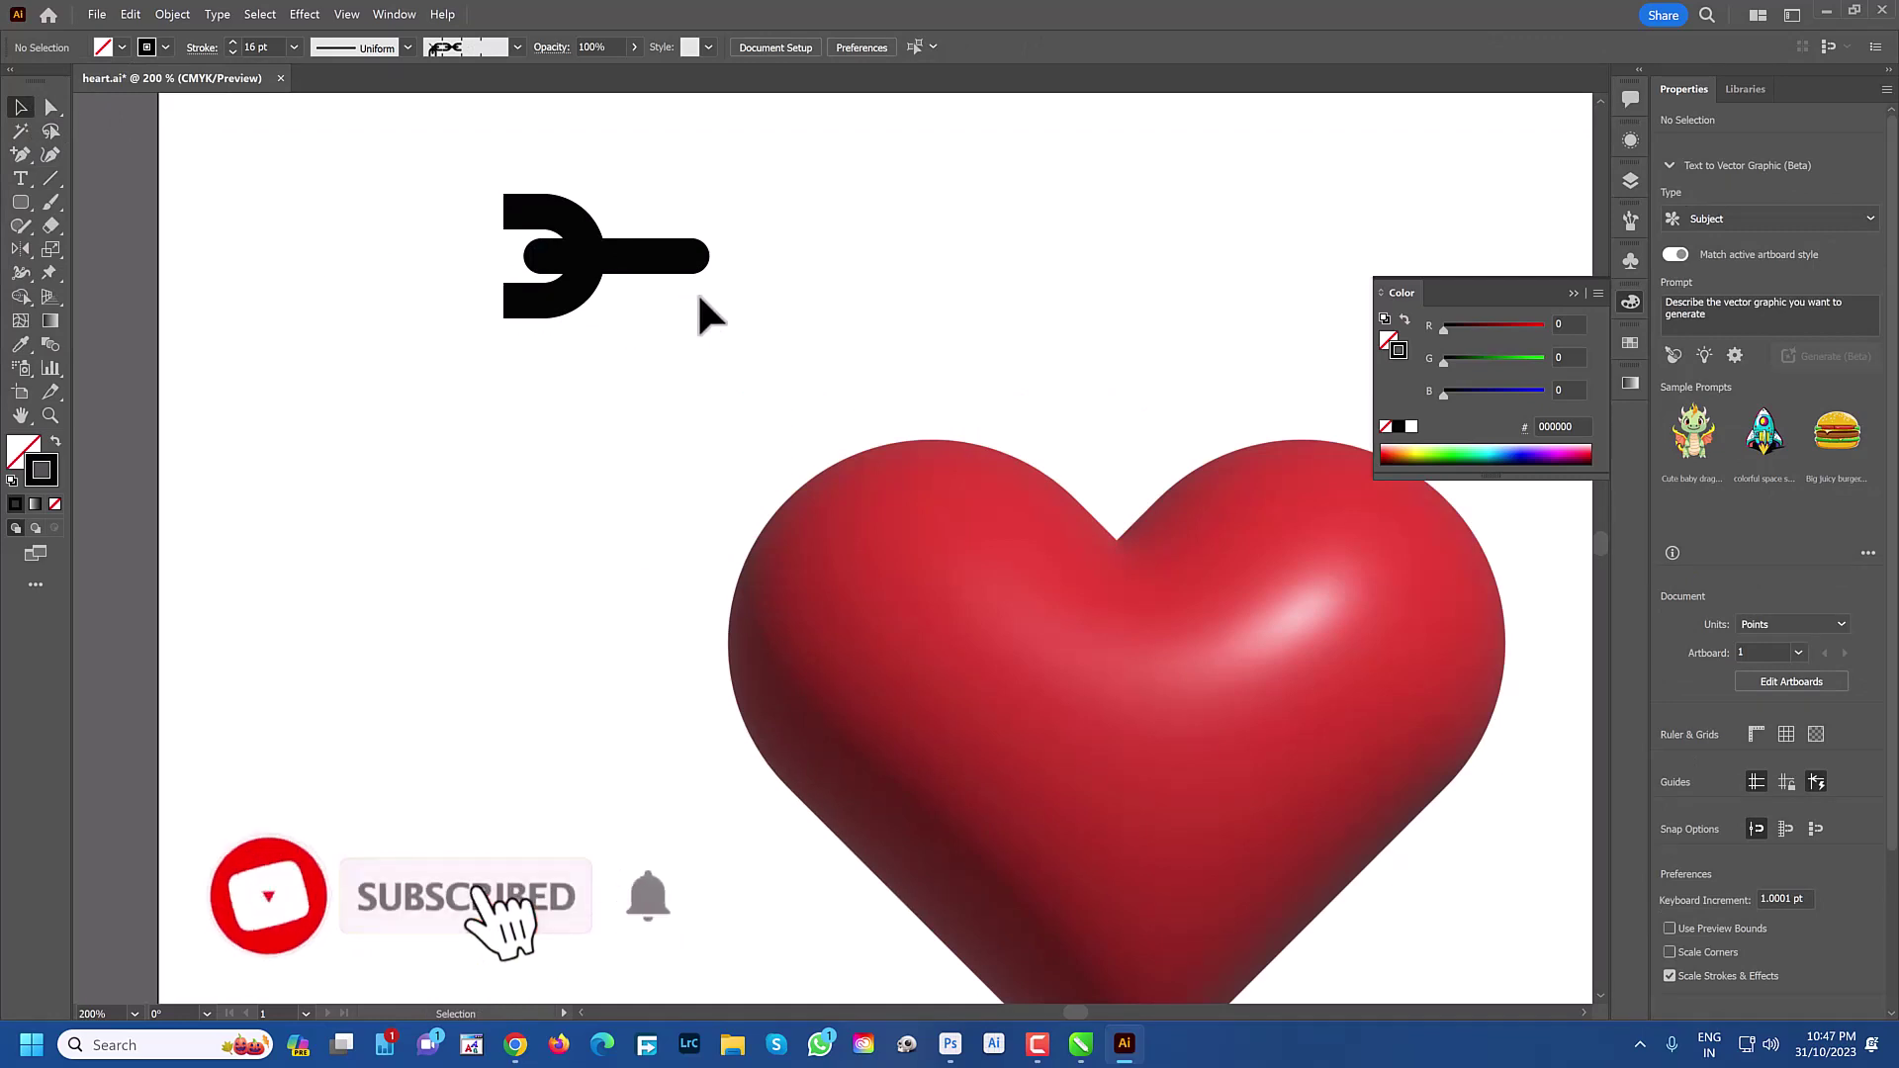
Shorten the horizontal bar to about 62 pt by moving its right endpoint inward and adjusting its left endpoint
click(51, 107)
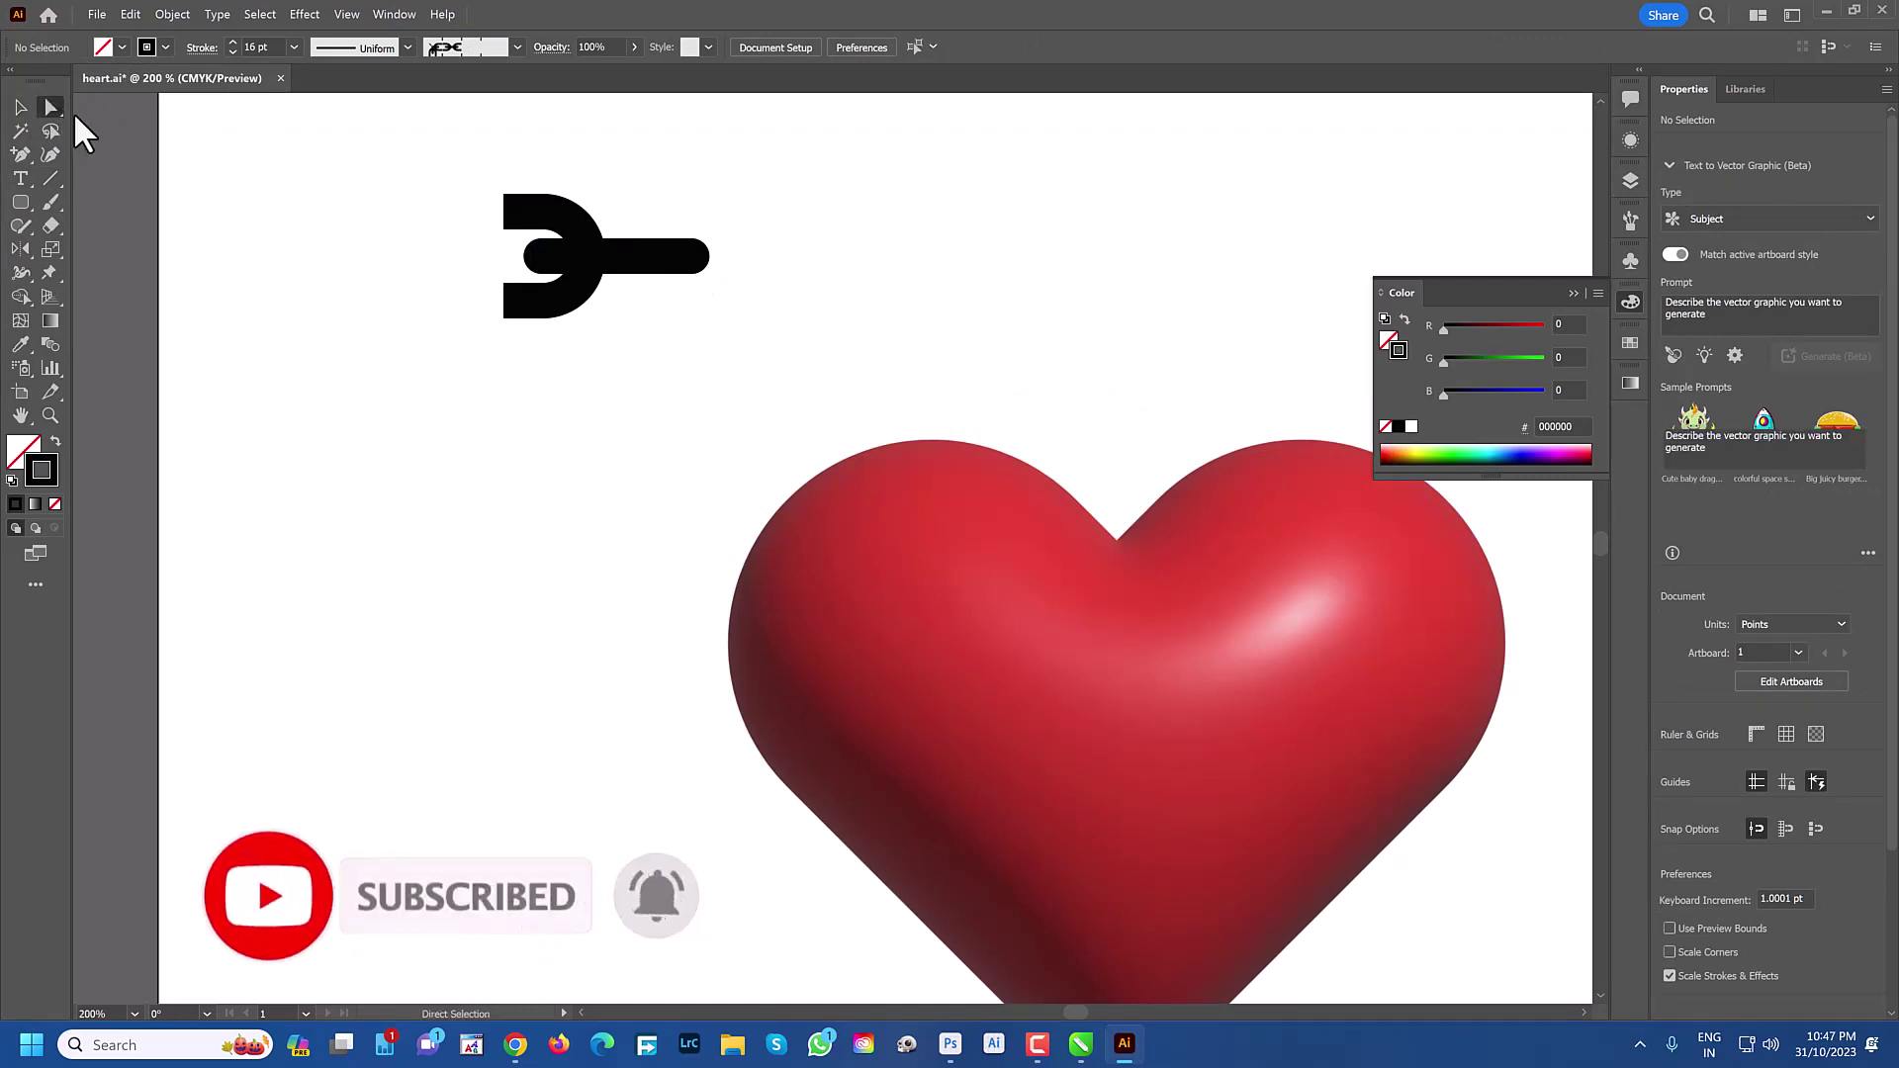
click(692, 258)
drag(700, 261, 665, 257)
drag(673, 265, 538, 257)
click(536, 264)
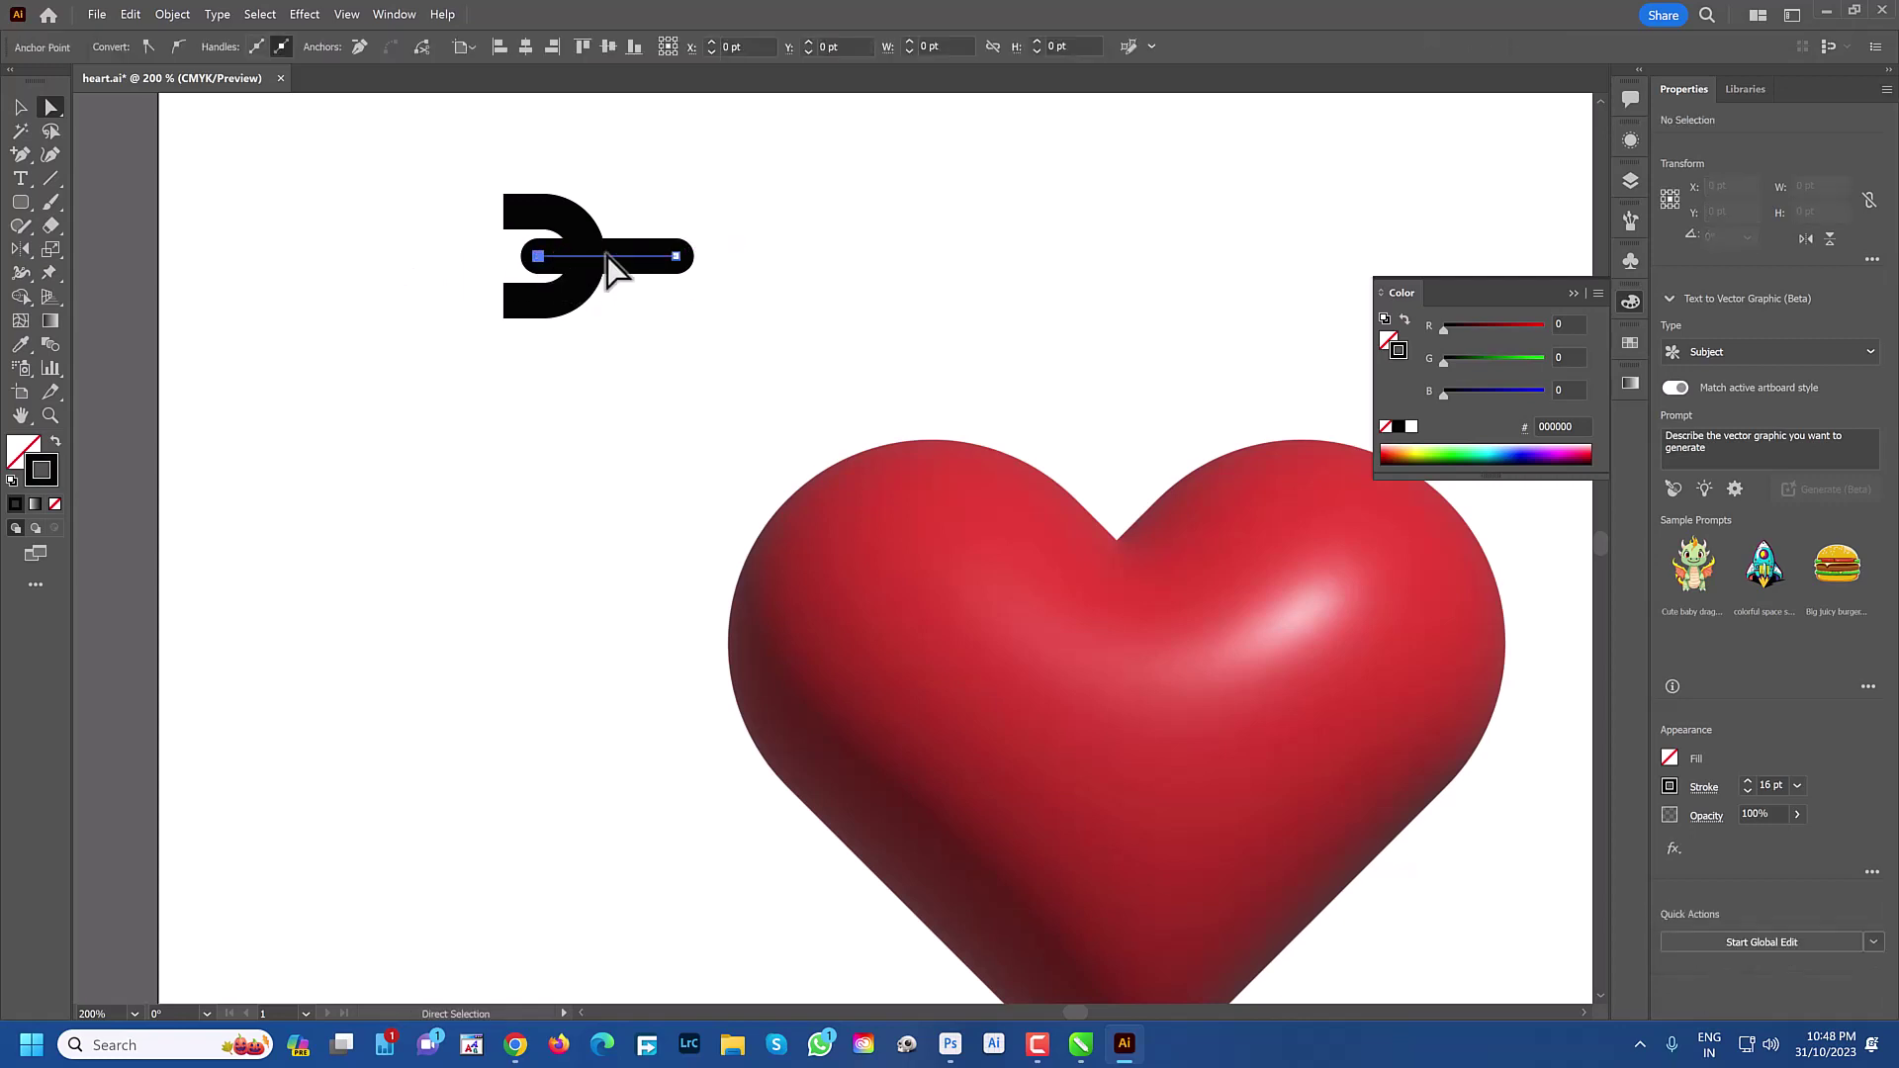
Expand the fill and stroke of the round-capped horizontal bar into a solid shape
click(20, 107)
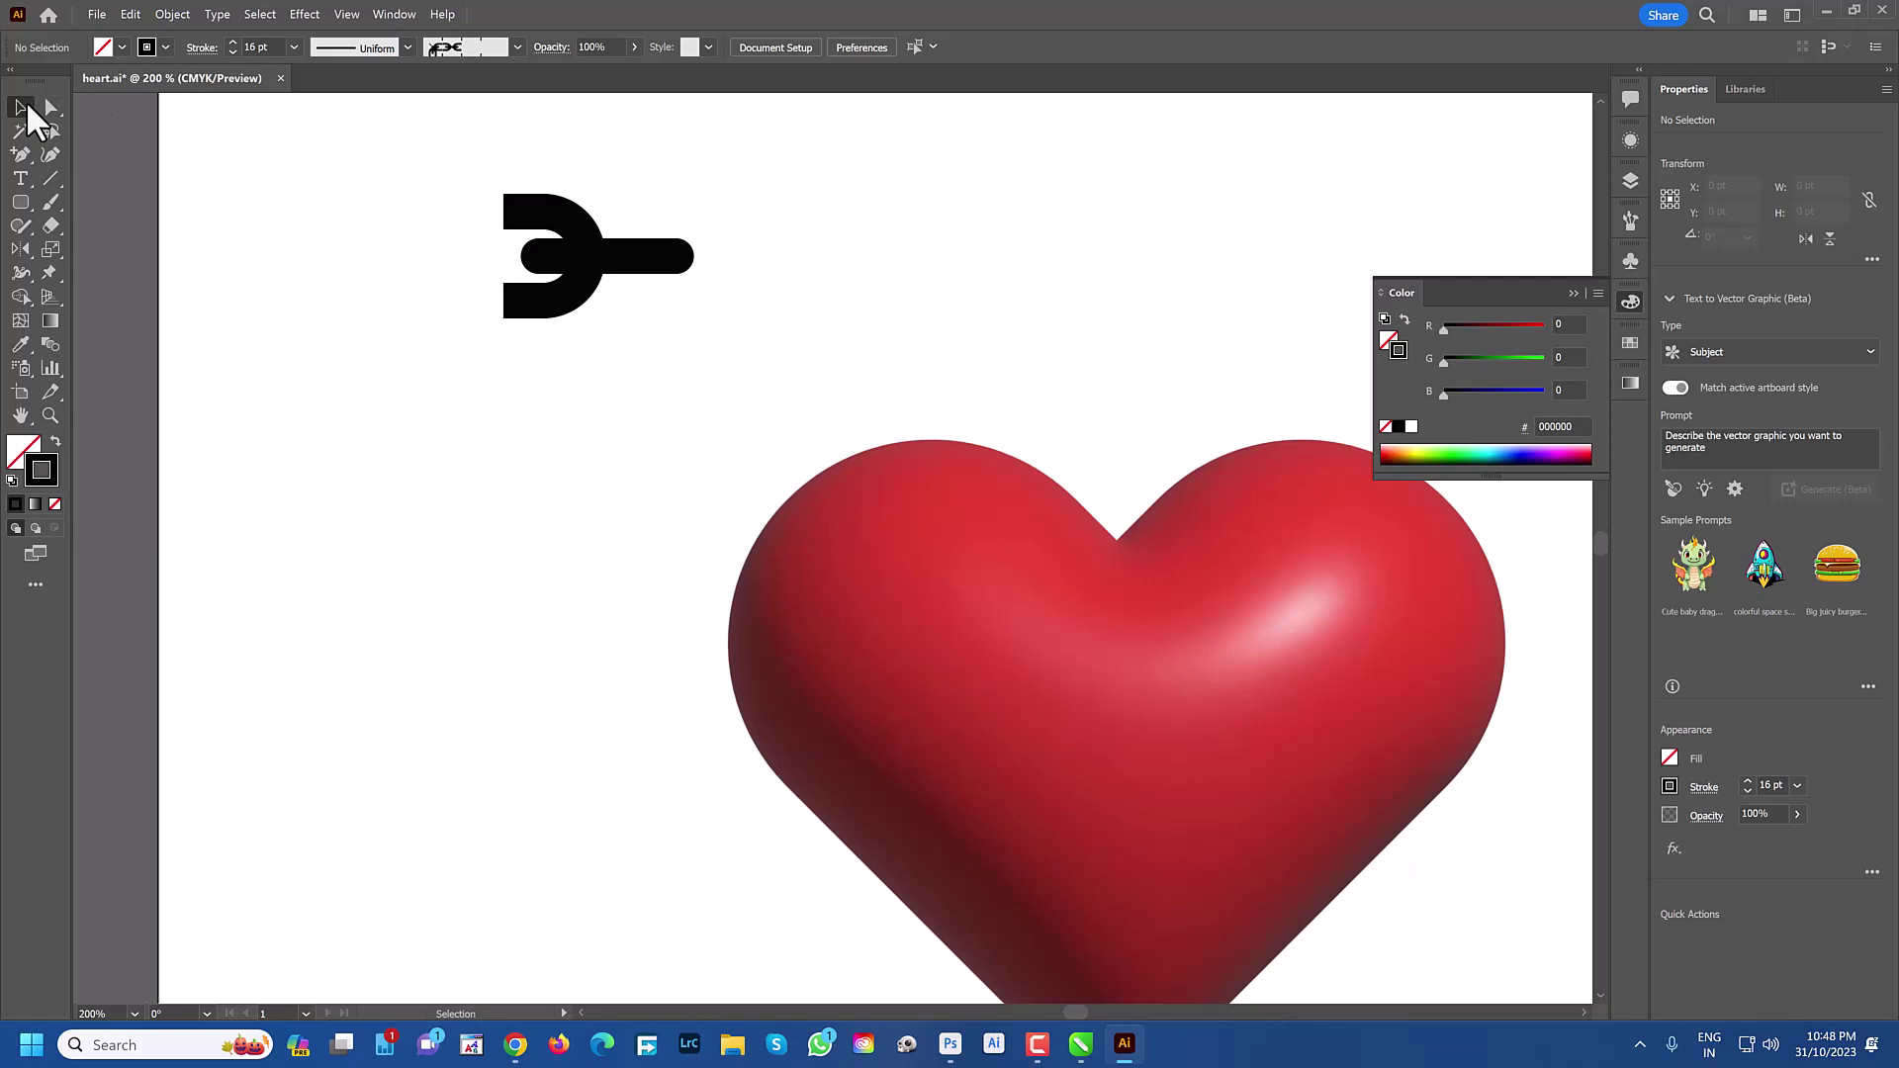
click(571, 227)
key(ctrl+shift+a)
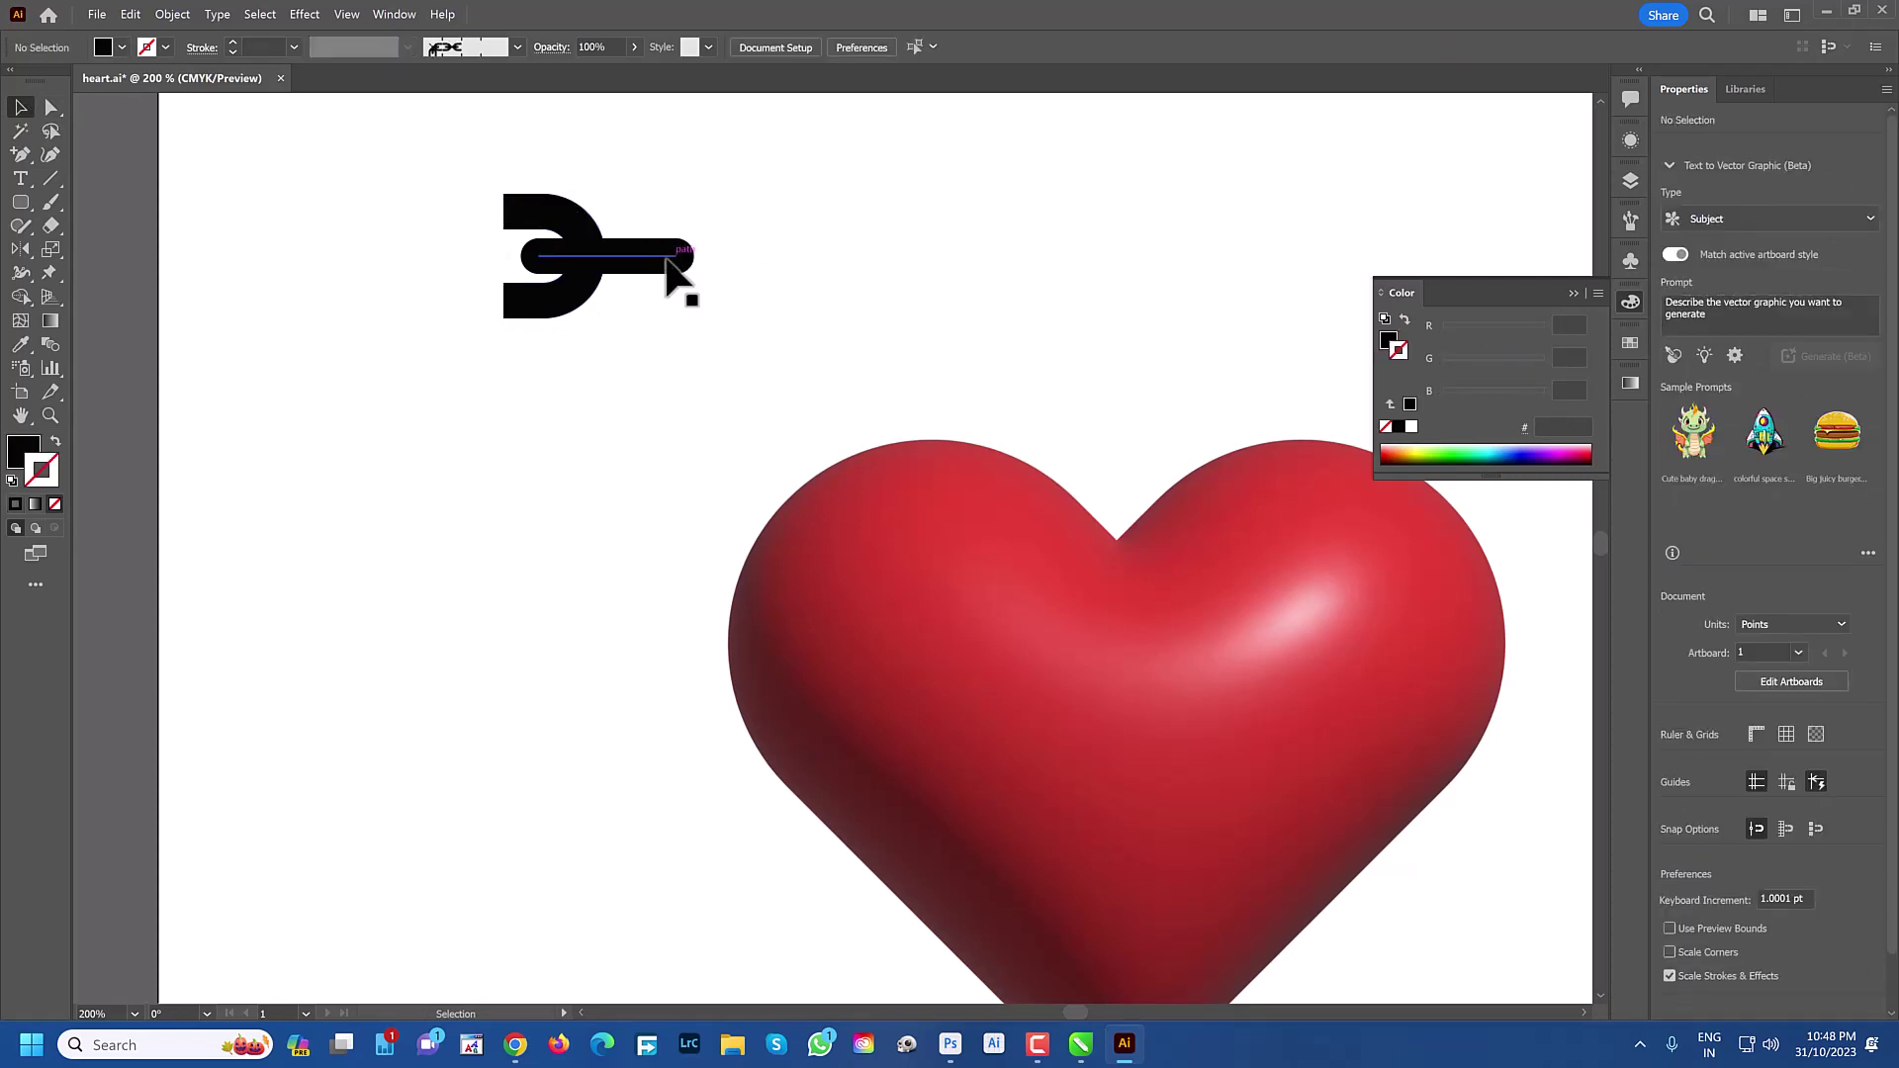
click(667, 259)
click(172, 16)
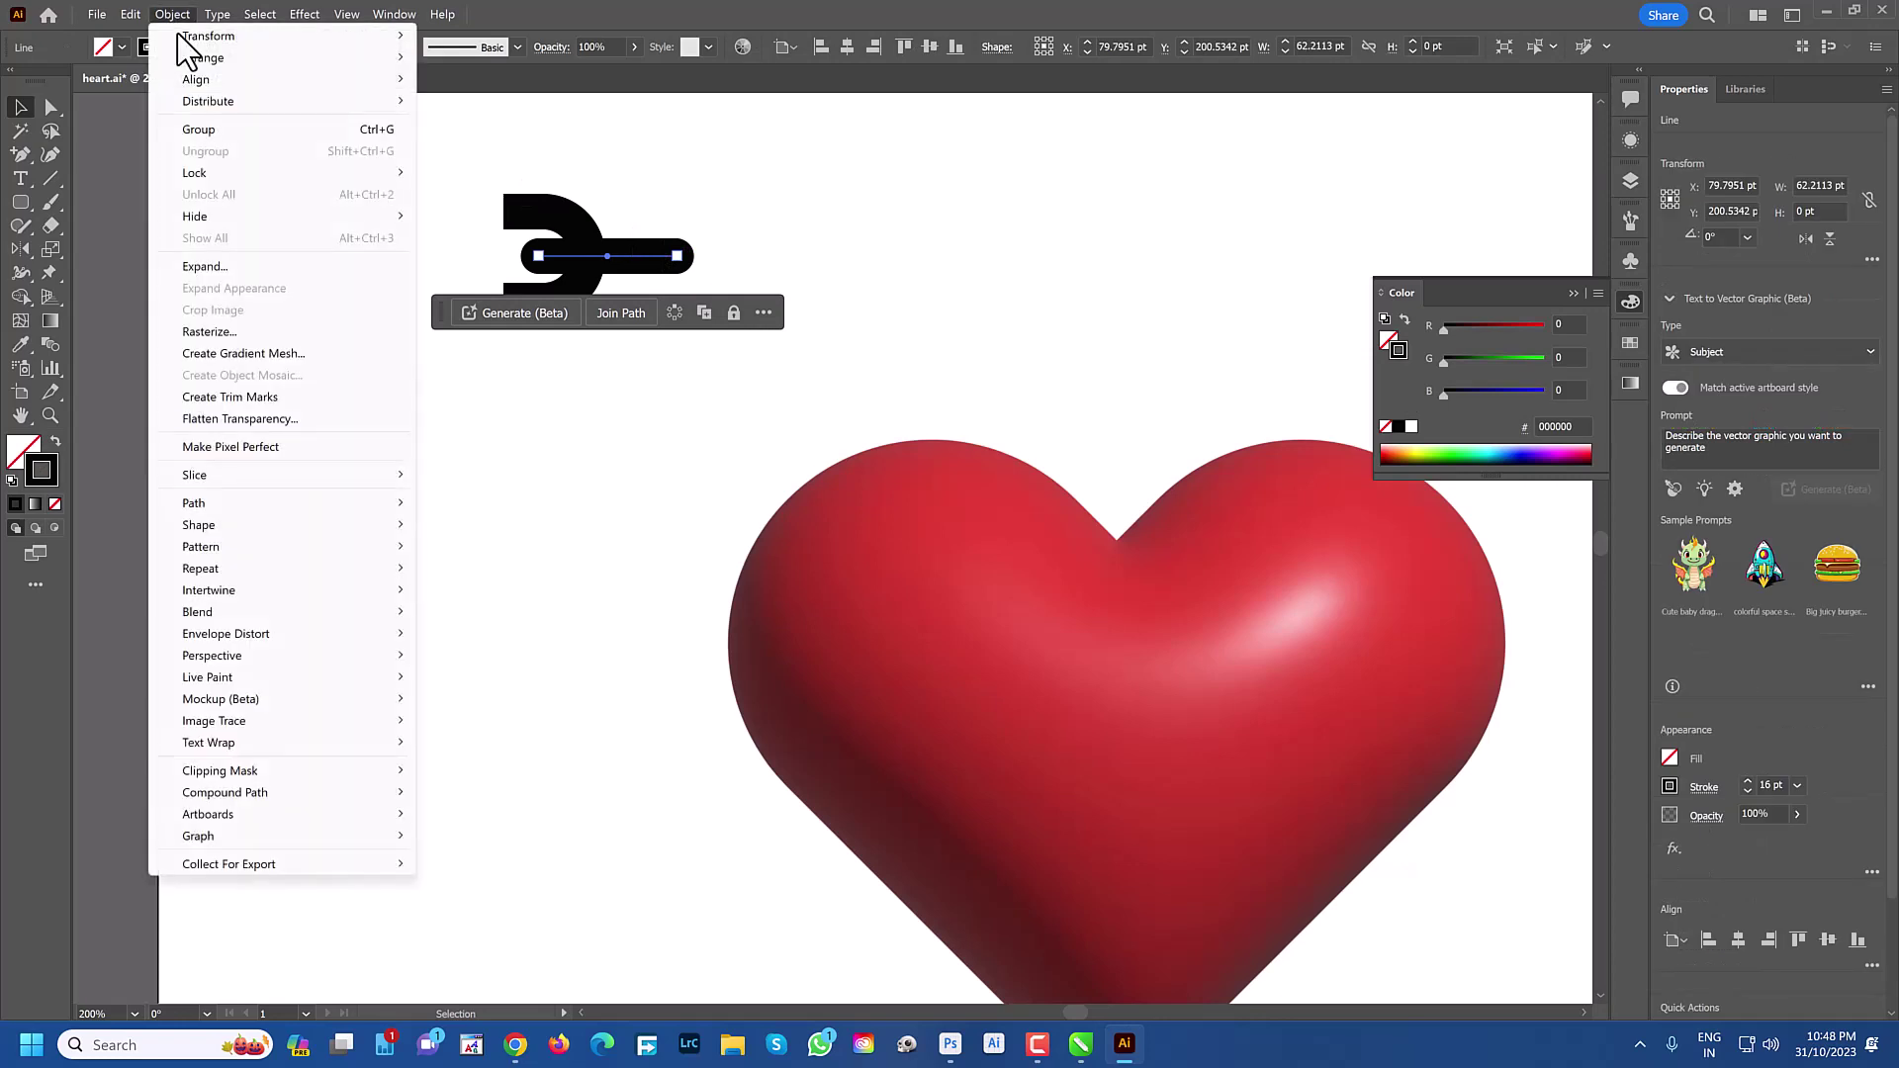
click(346, 268)
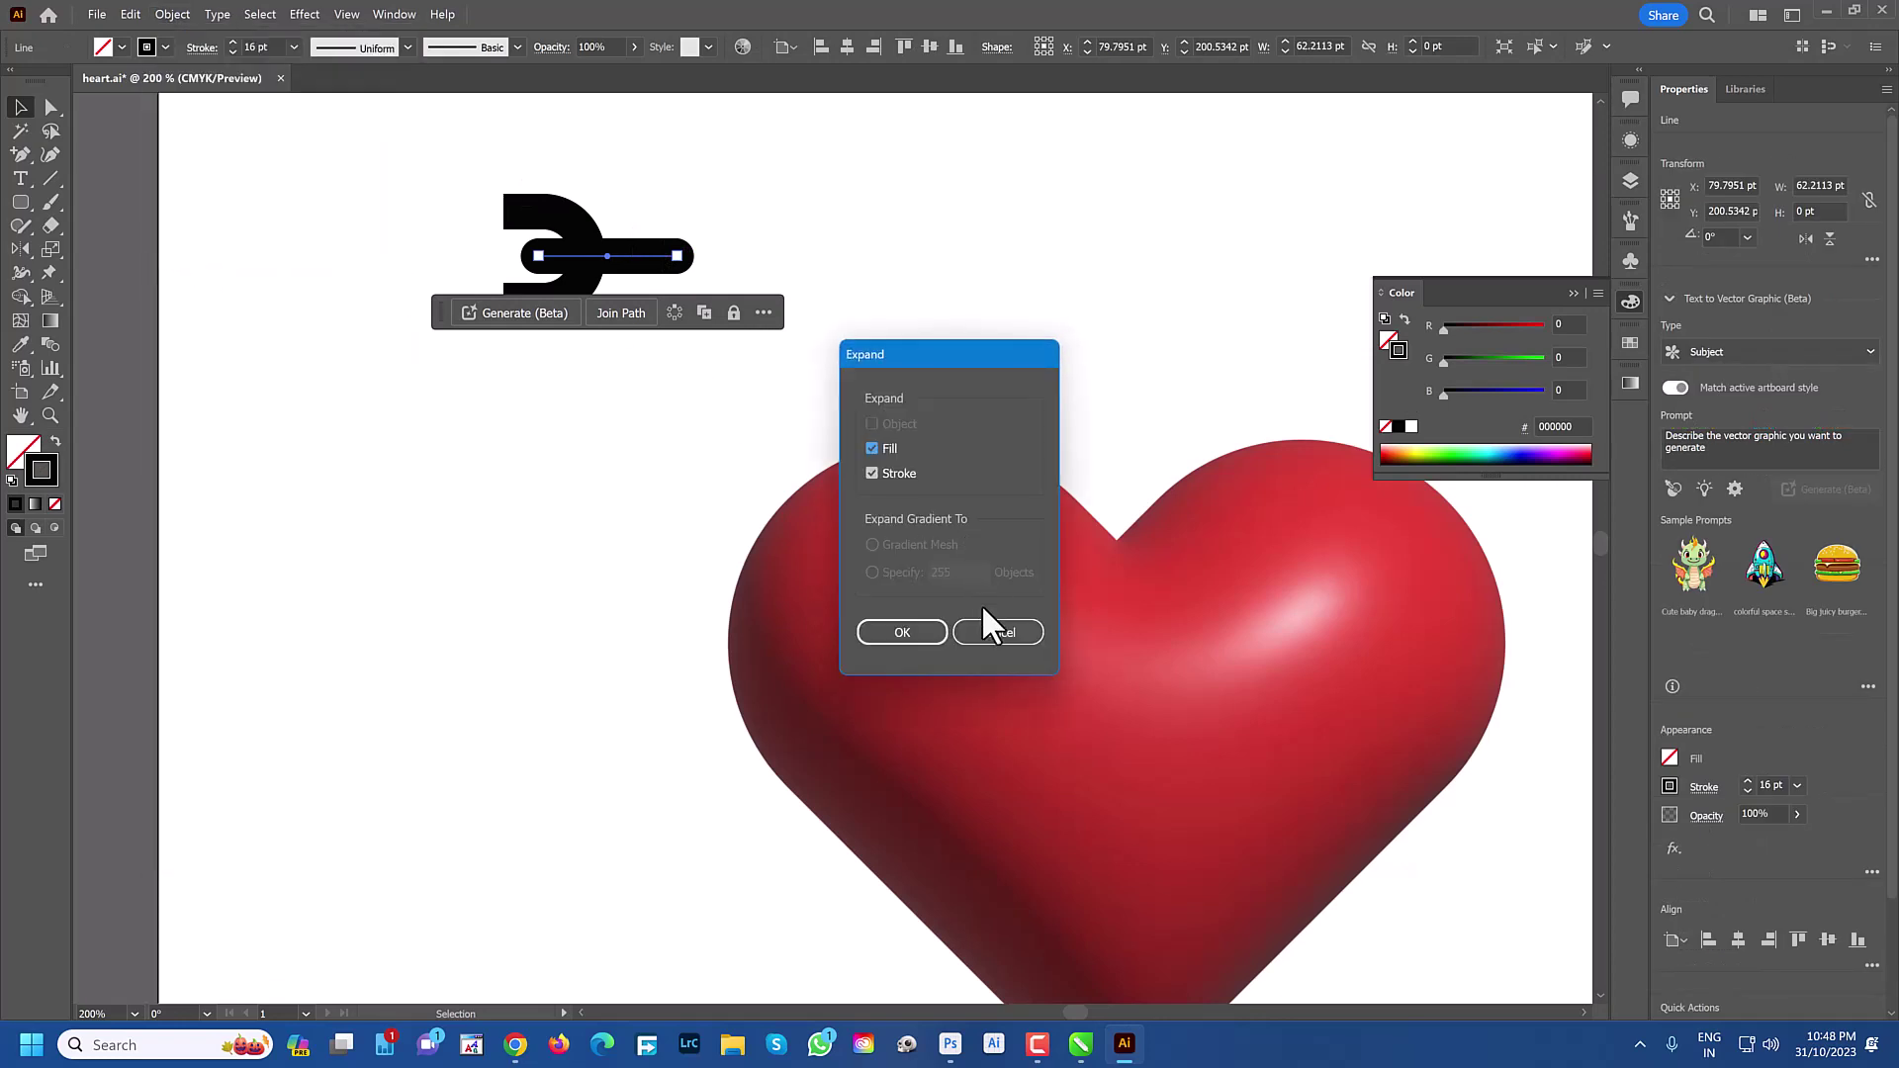
click(902, 632)
click(605, 389)
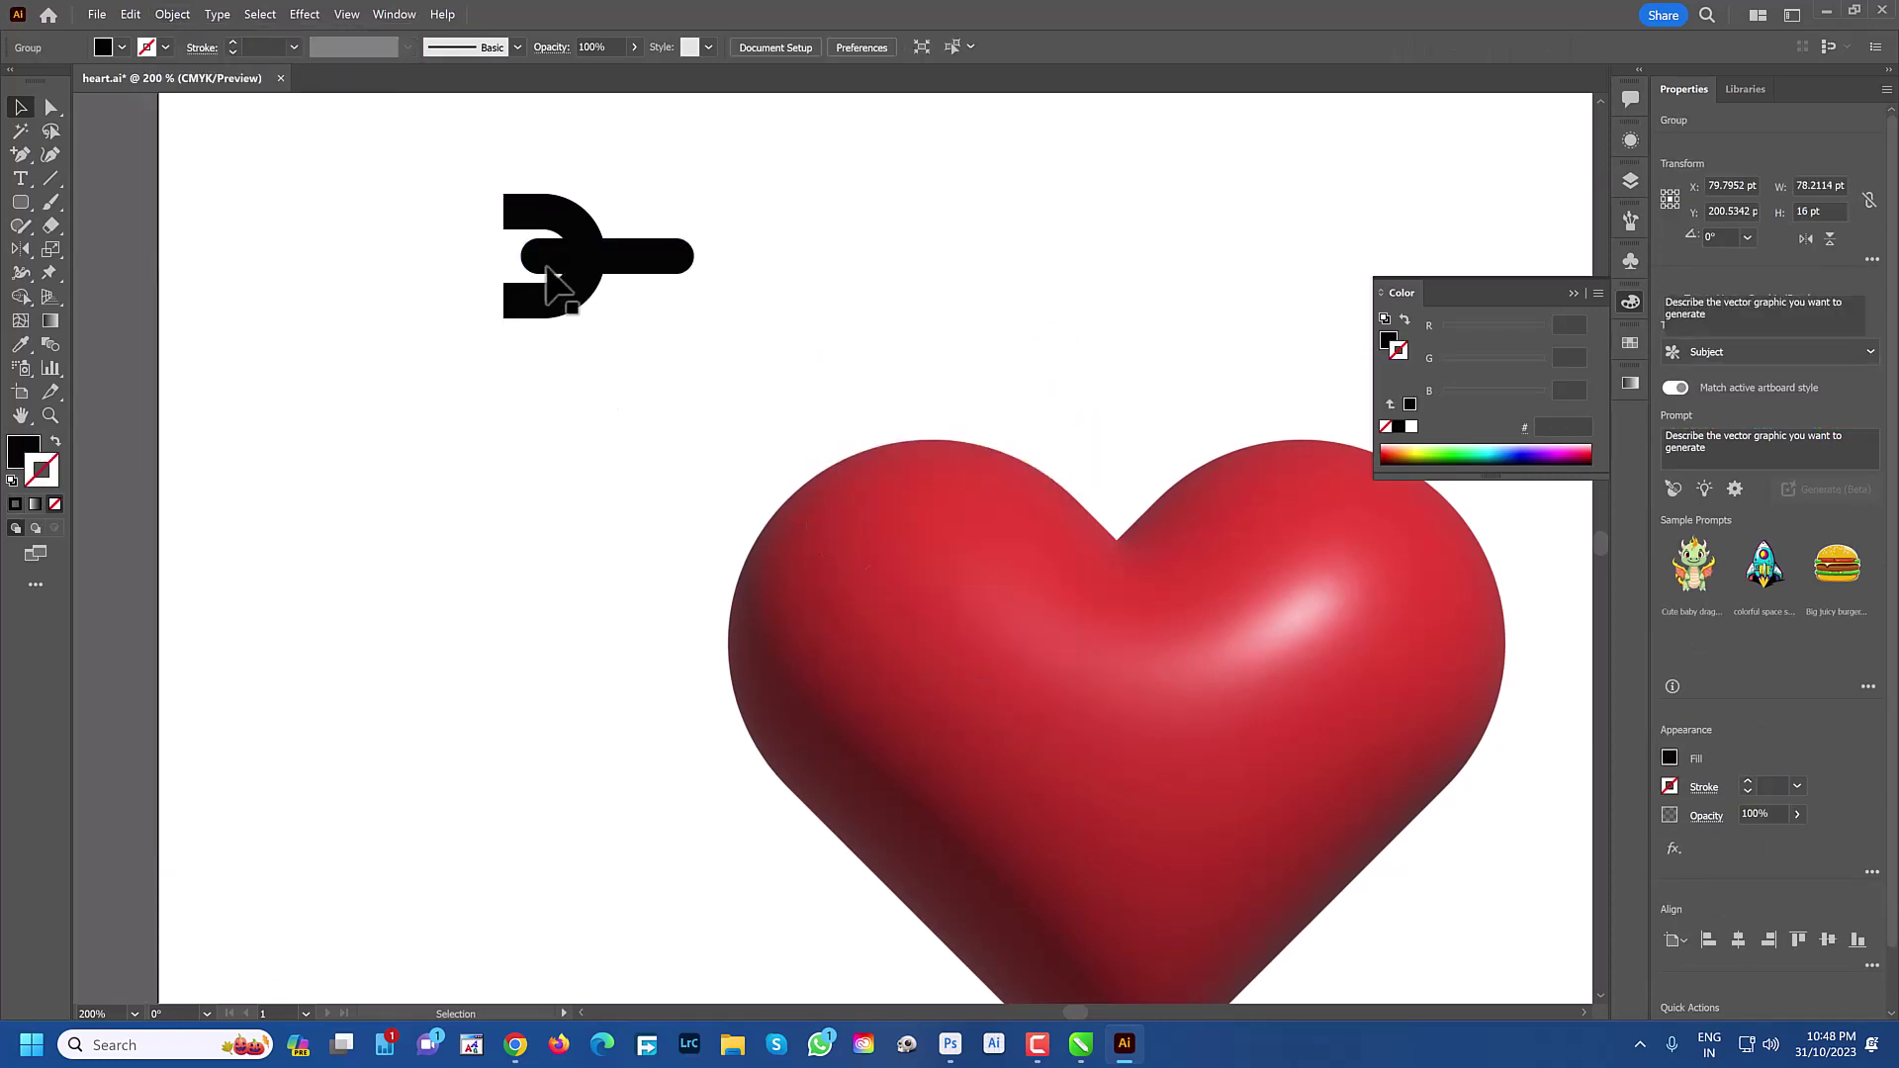
Reflect a copy of the half ring across the vertical axis
click(547, 269)
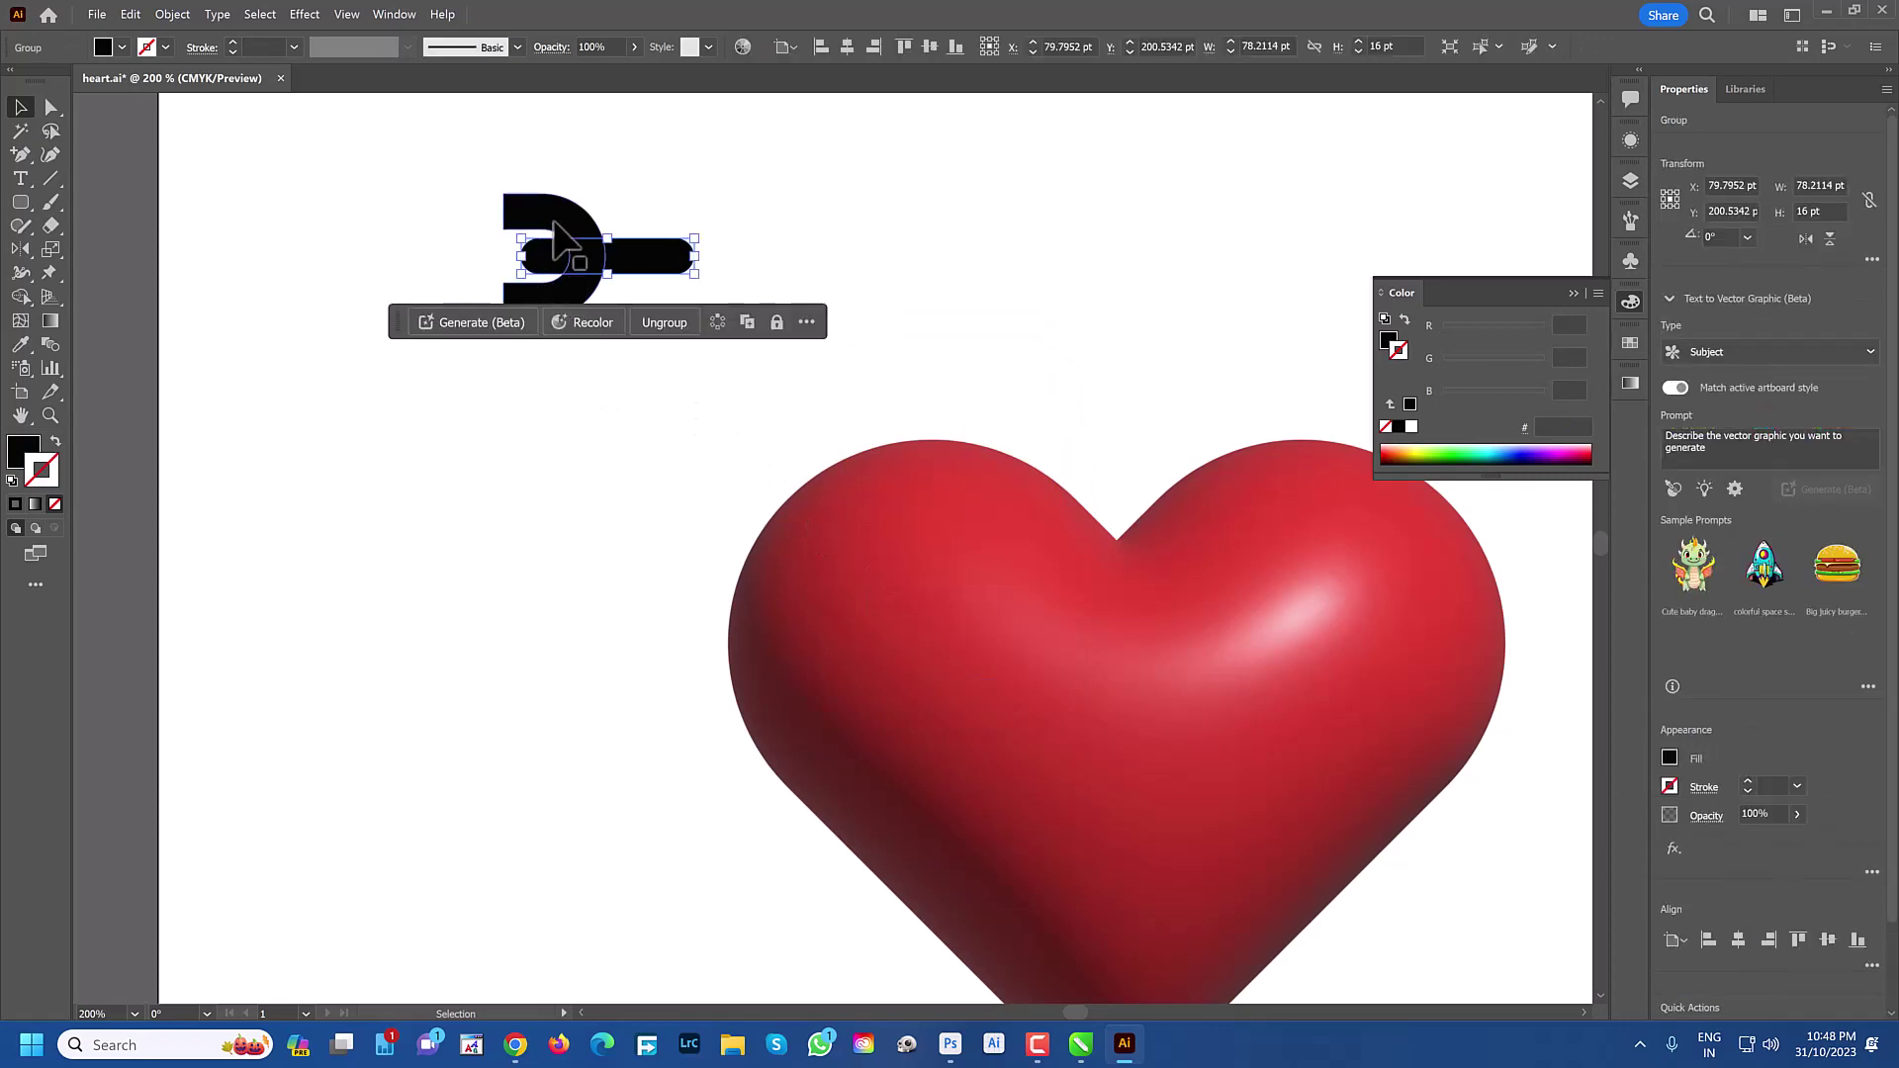
click(556, 233)
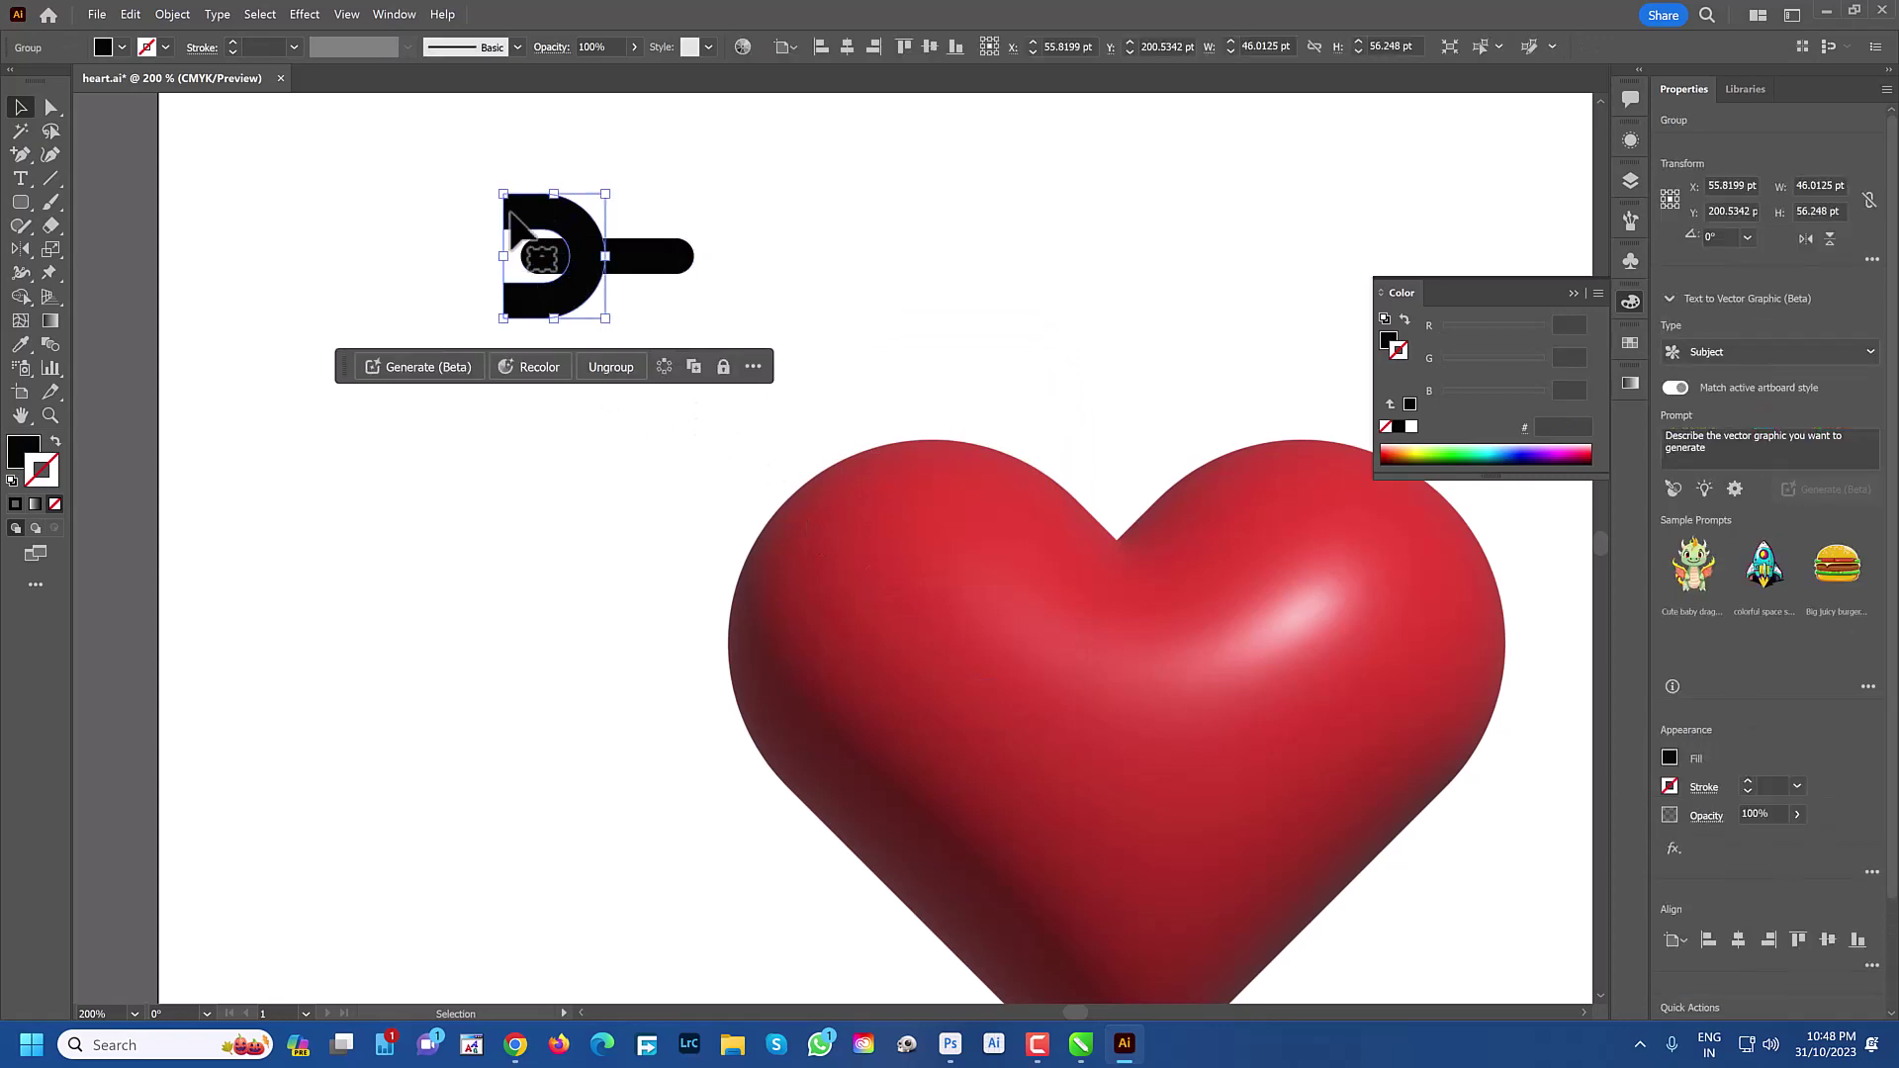
double_click(21, 243)
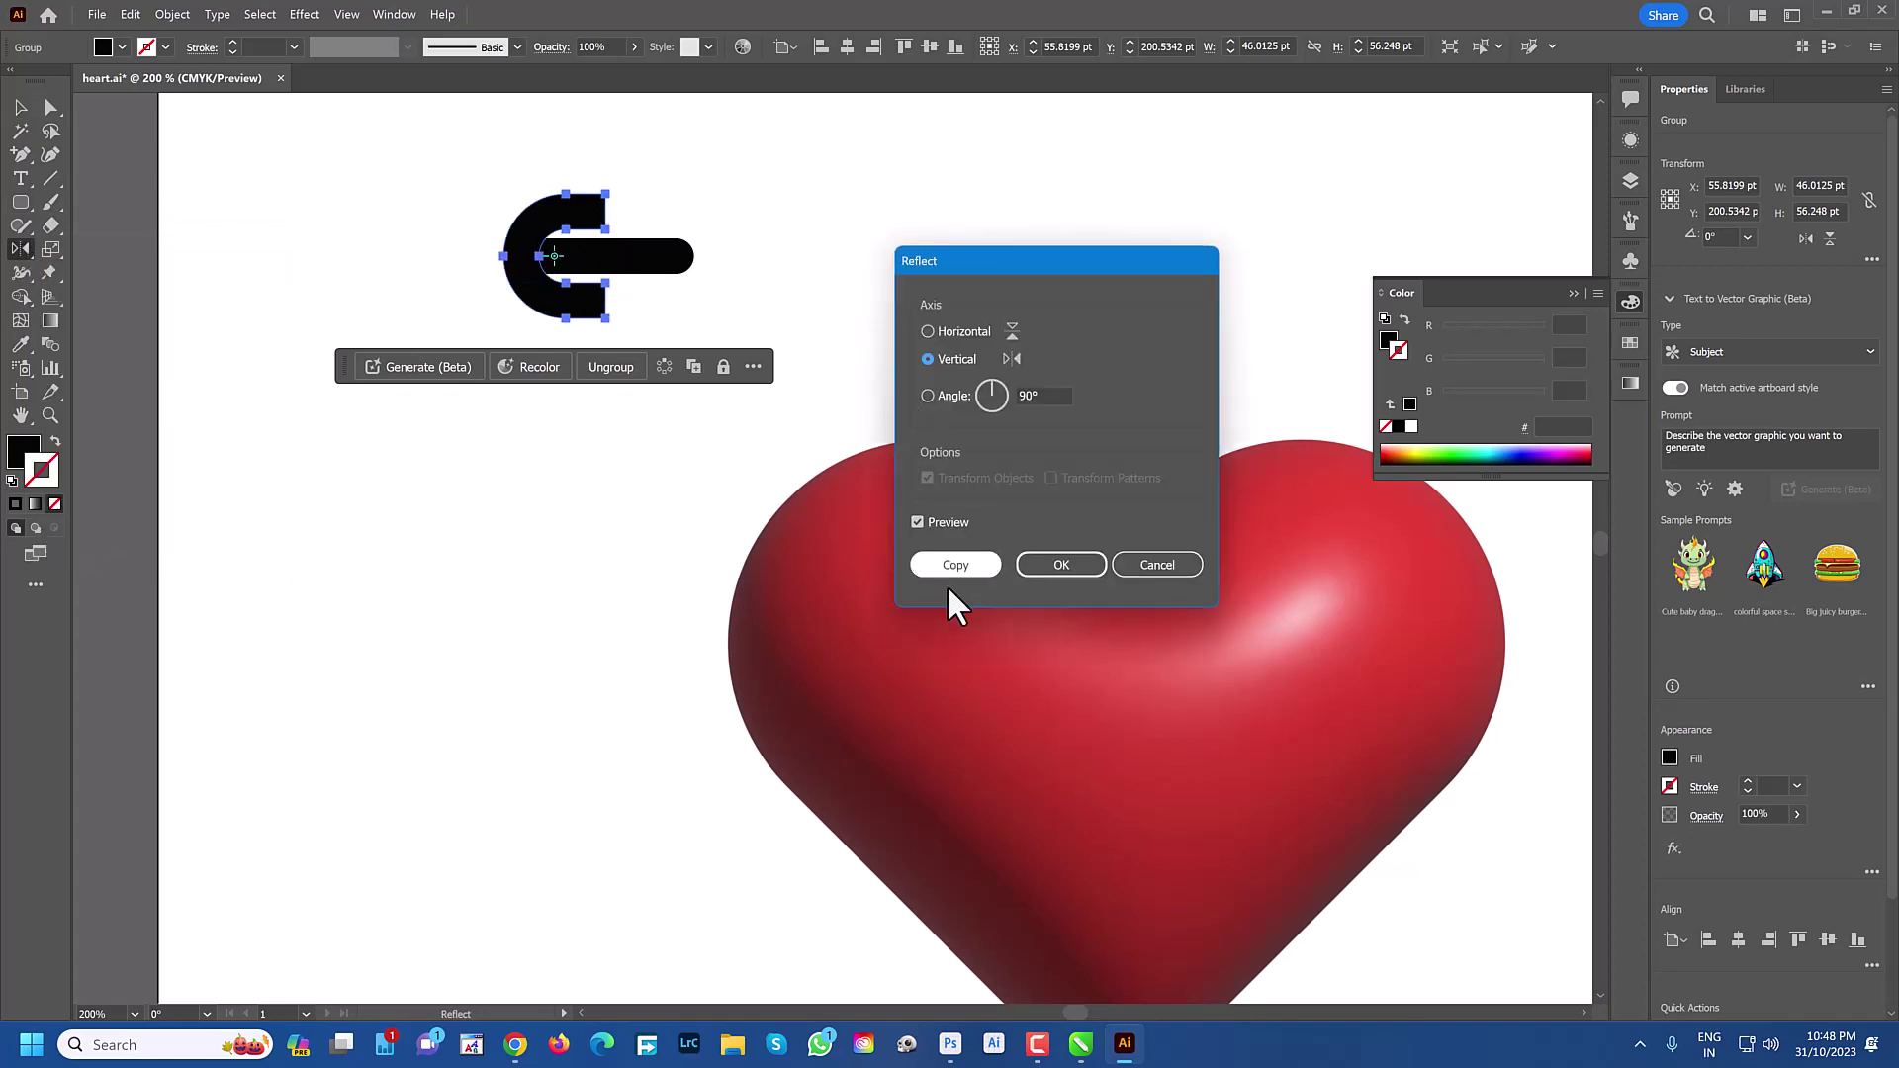
click(955, 564)
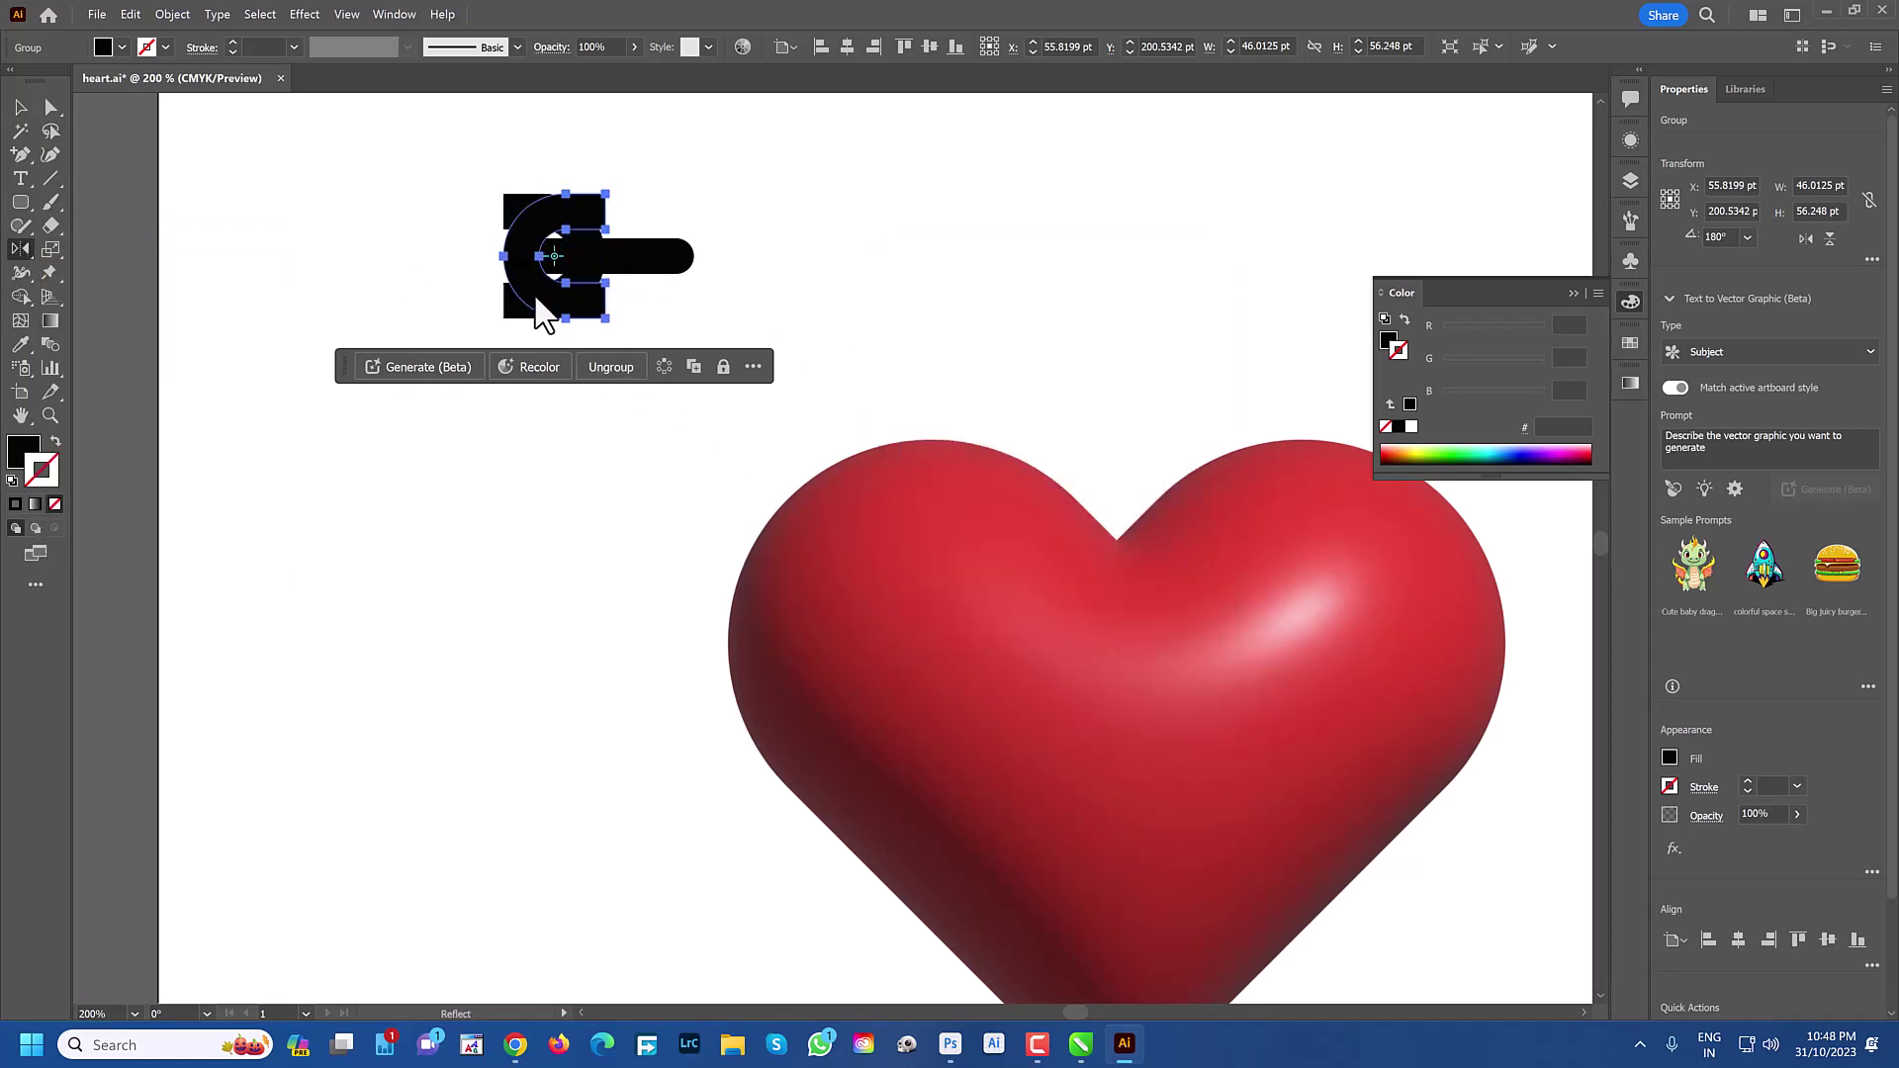
Move the mirrored half ring over the bar's right end and shift the original half ring slightly left
click(21, 107)
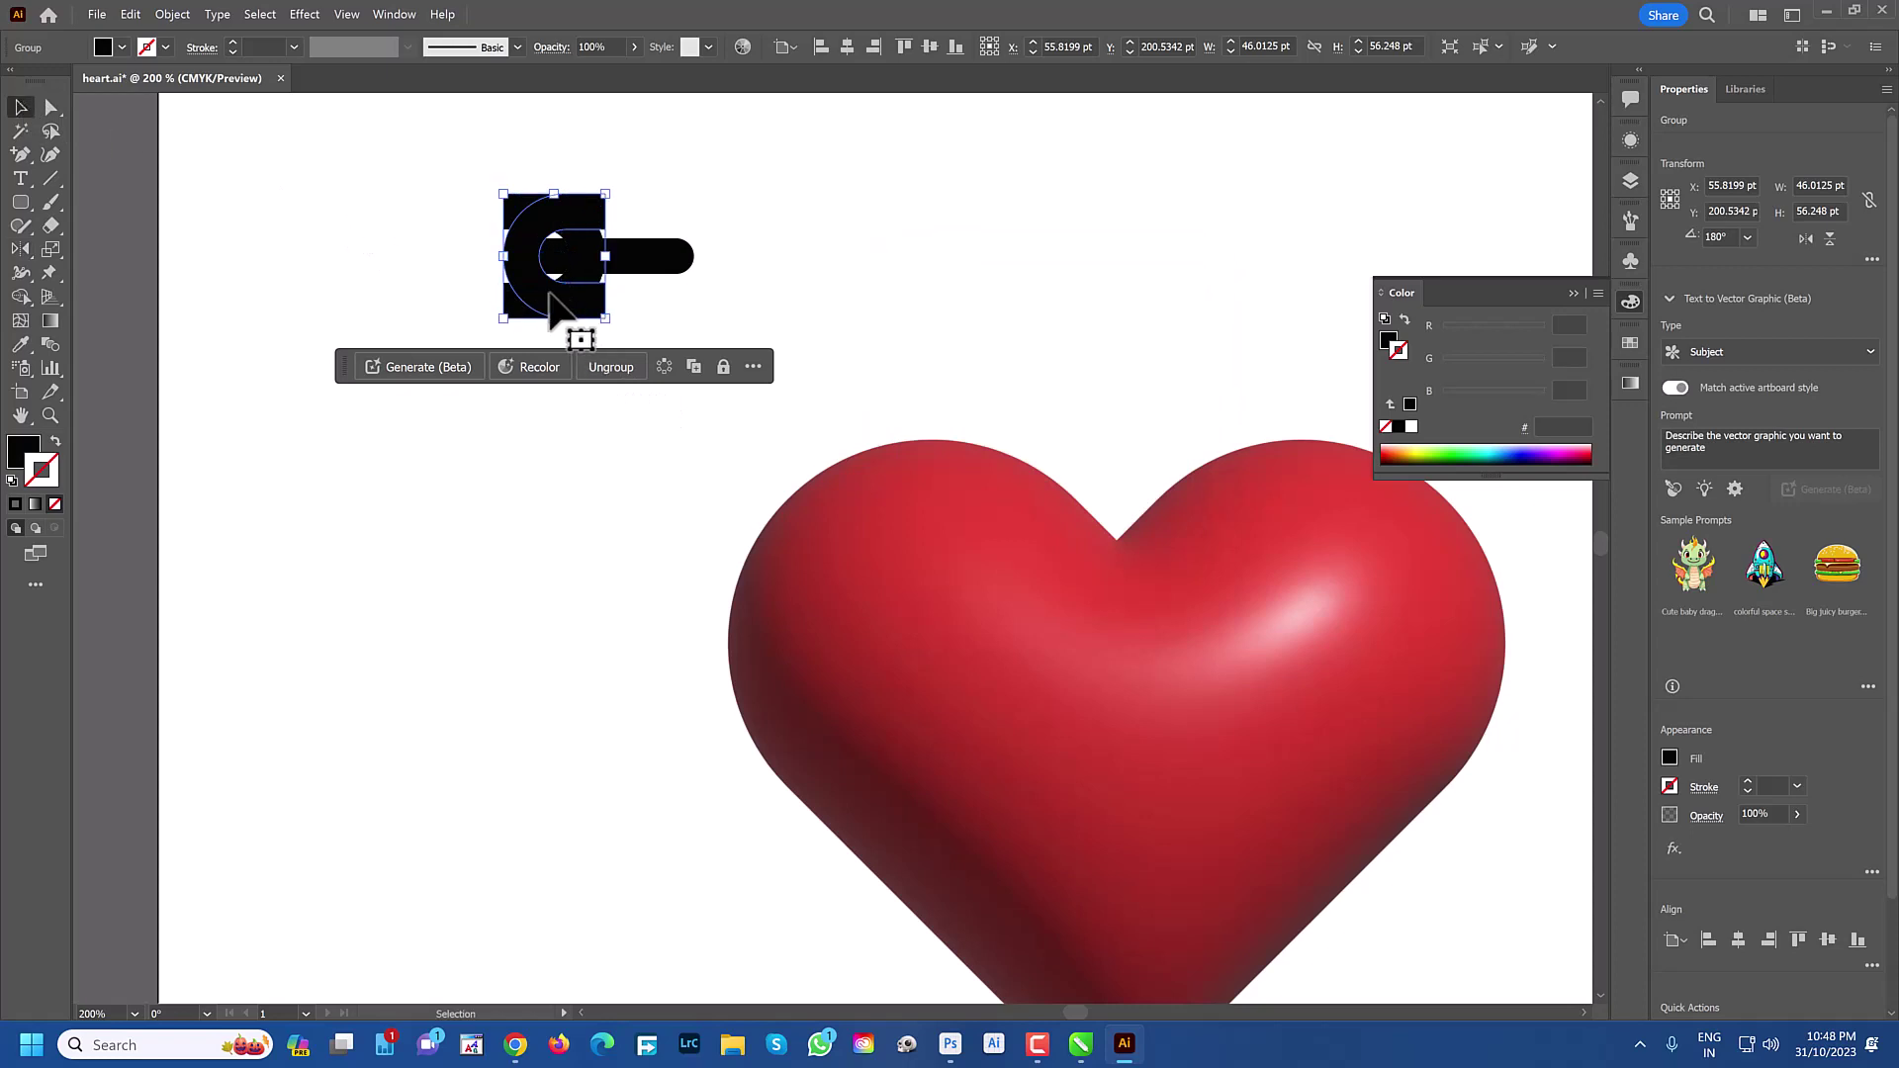
drag(549, 294, 664, 294)
click(381, 169)
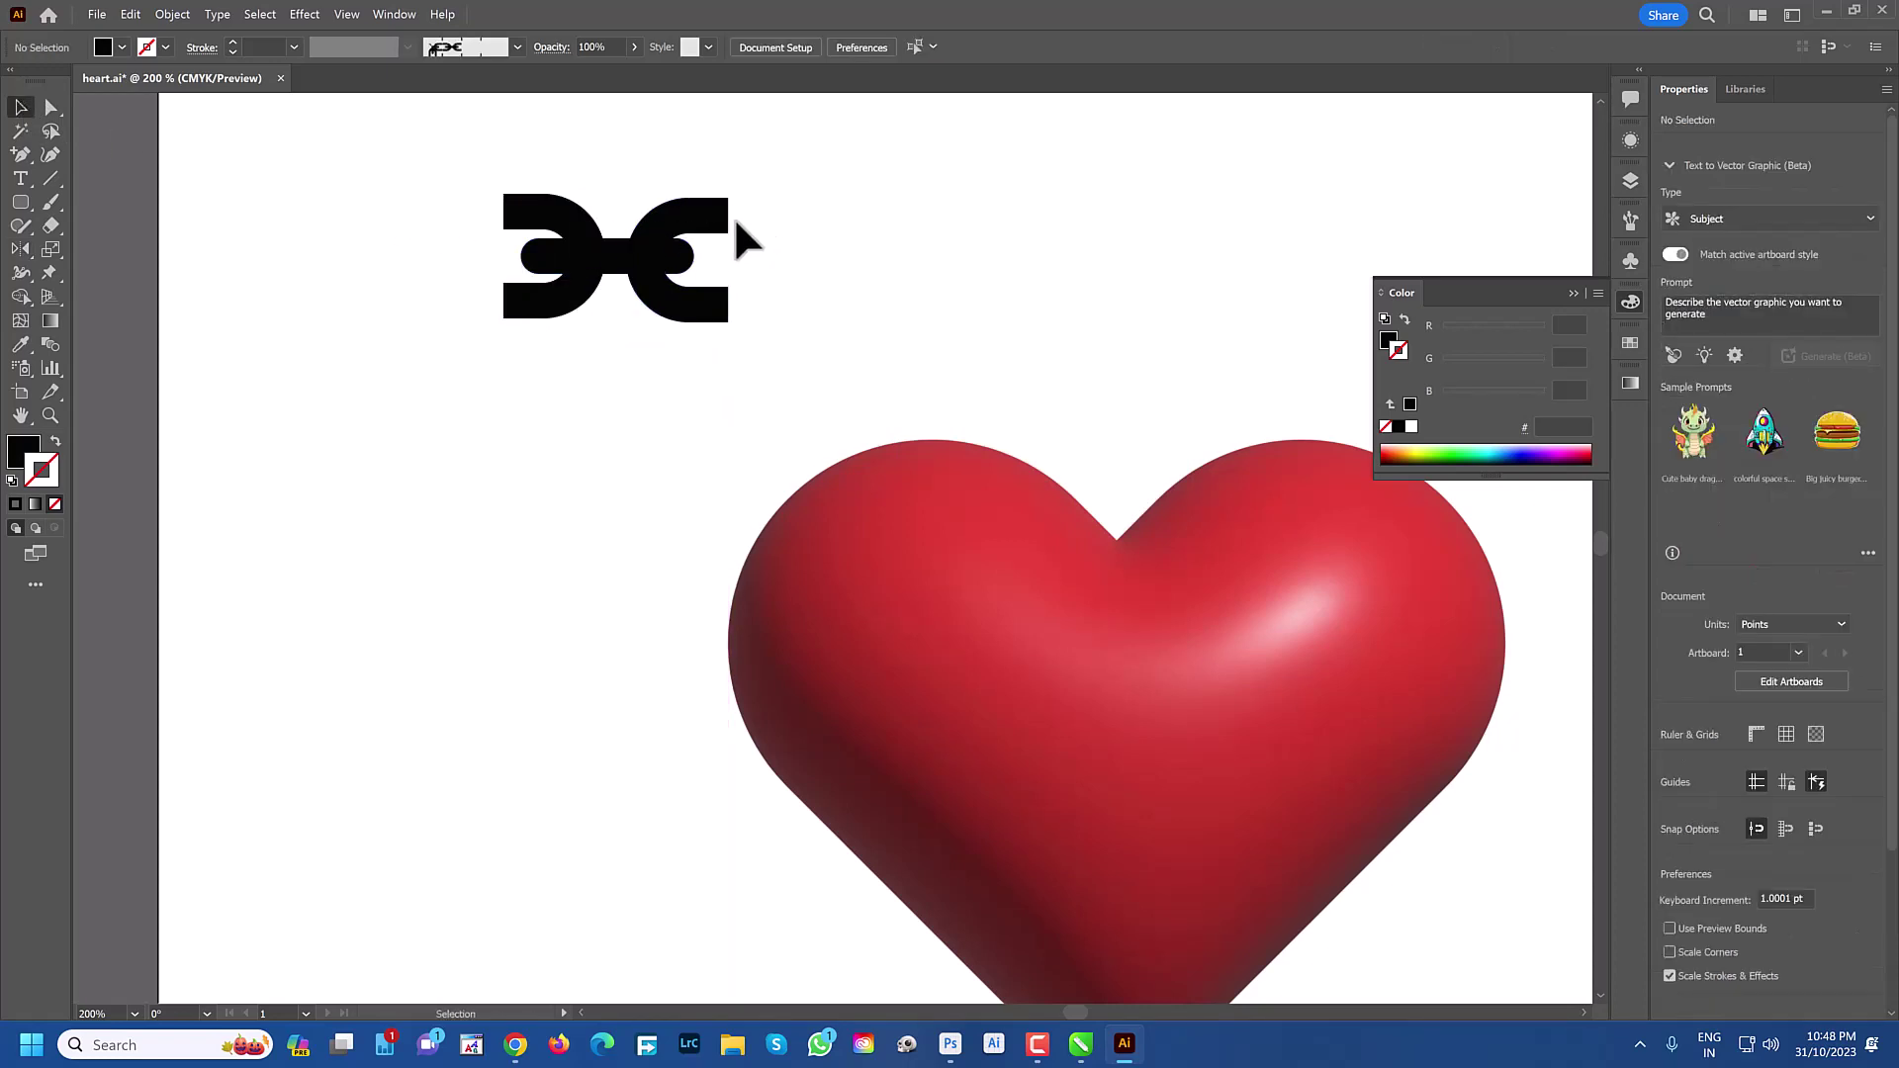
click(695, 257)
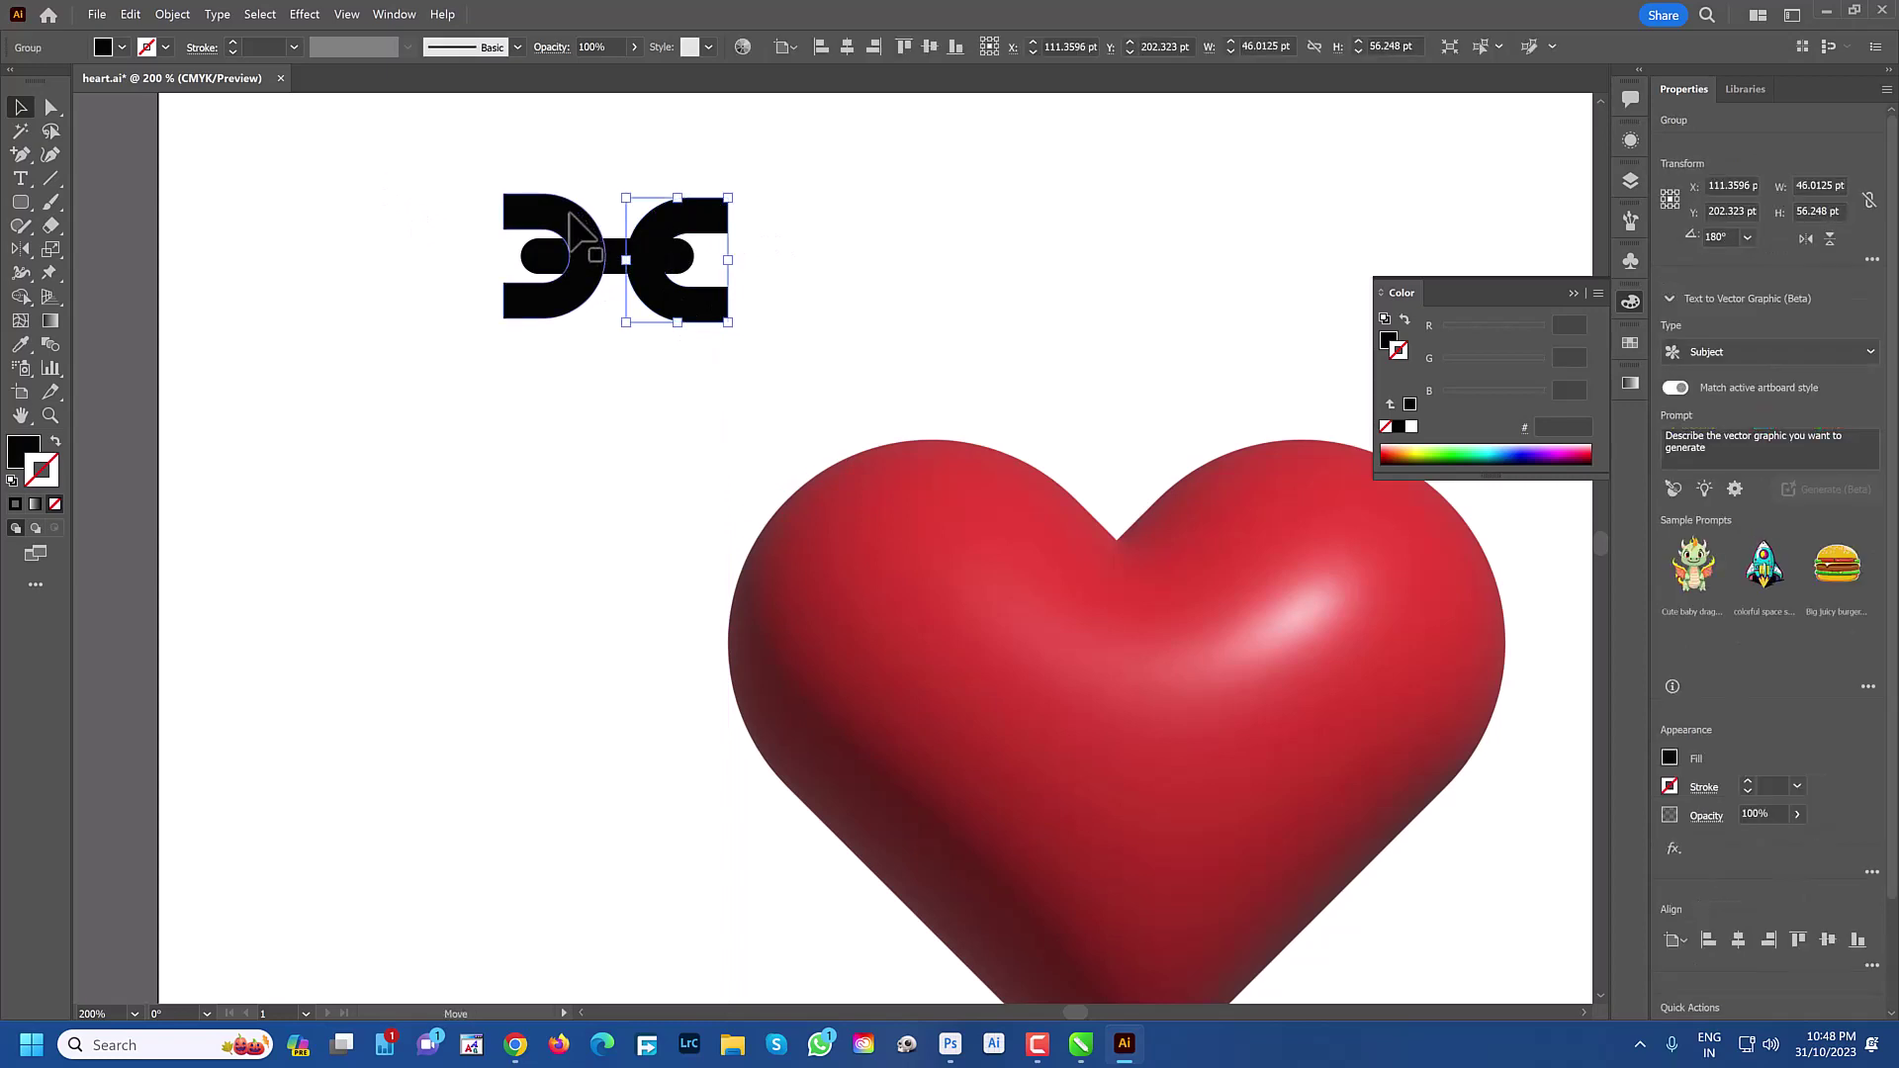
drag(570, 214, 569, 215)
Align both half rings and the bar on their vertical centers, and distribute them horizontally by their centers
drag(428, 170, 784, 356)
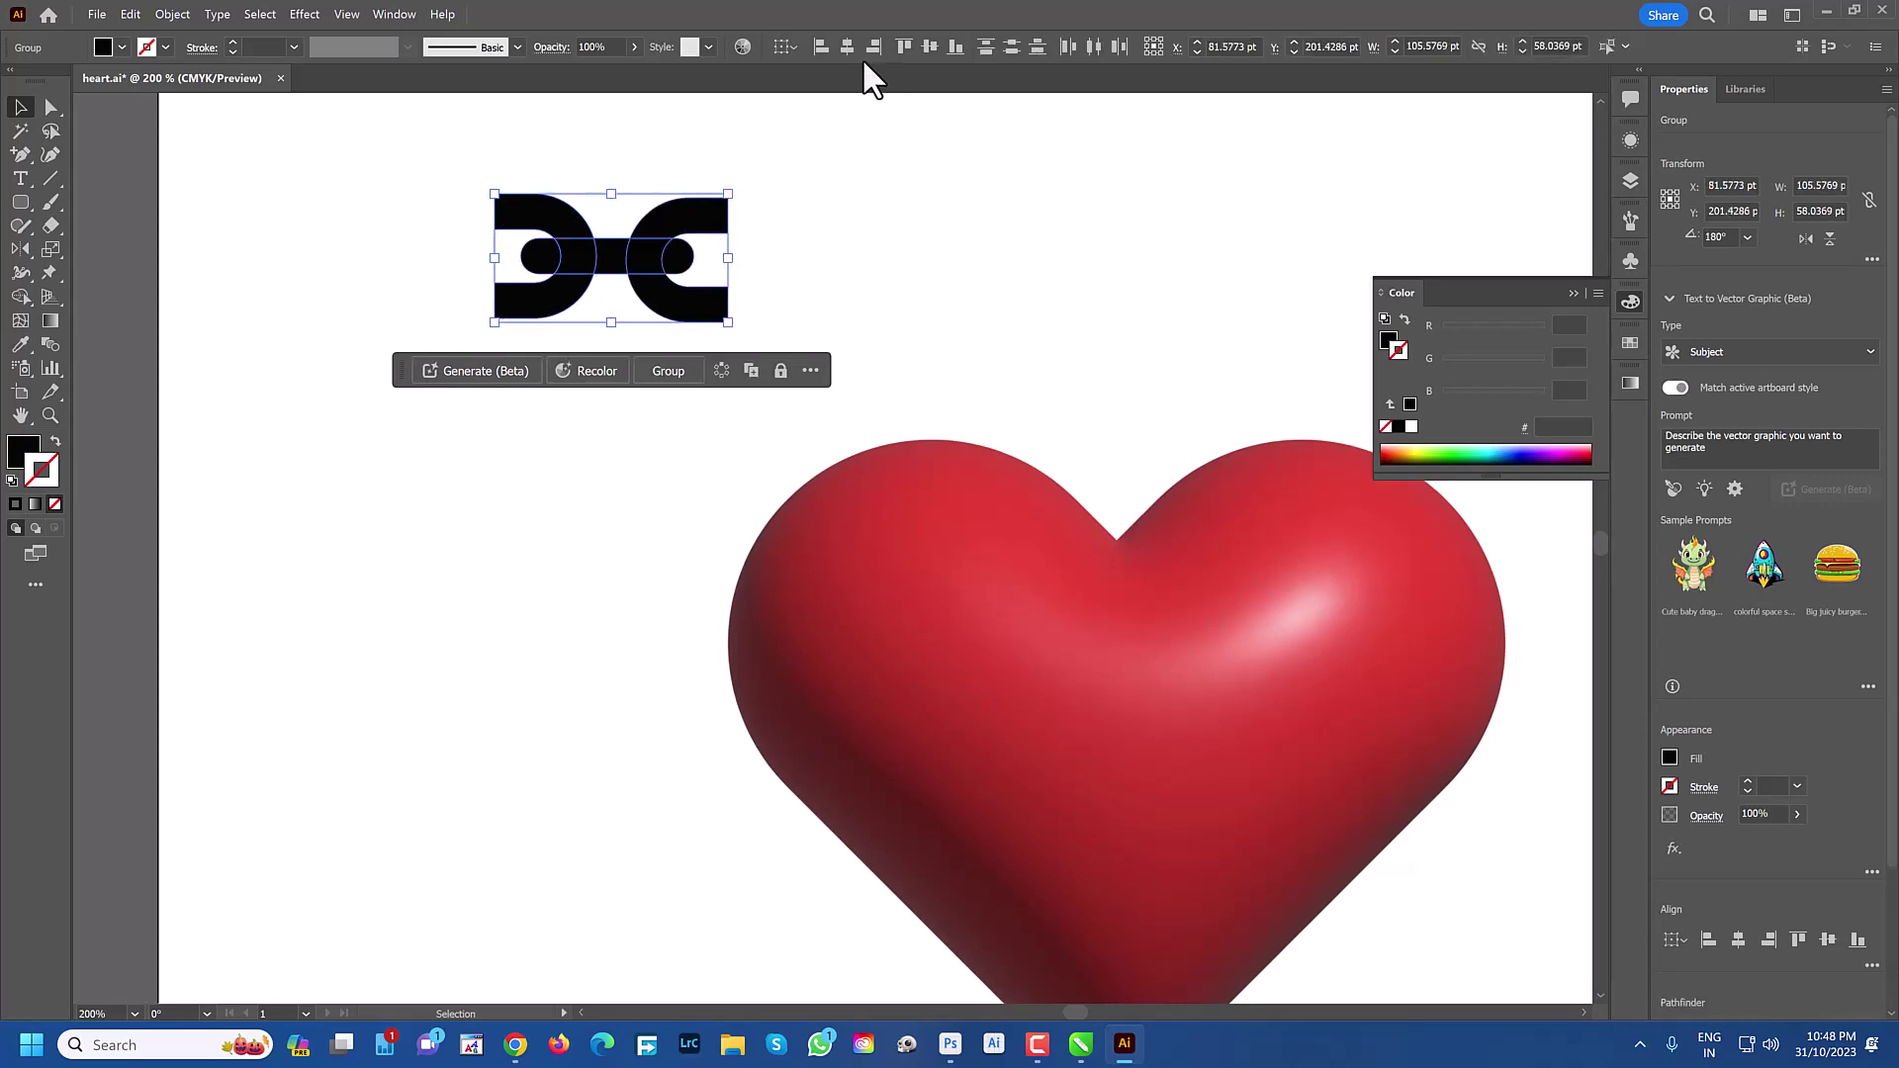
click(928, 49)
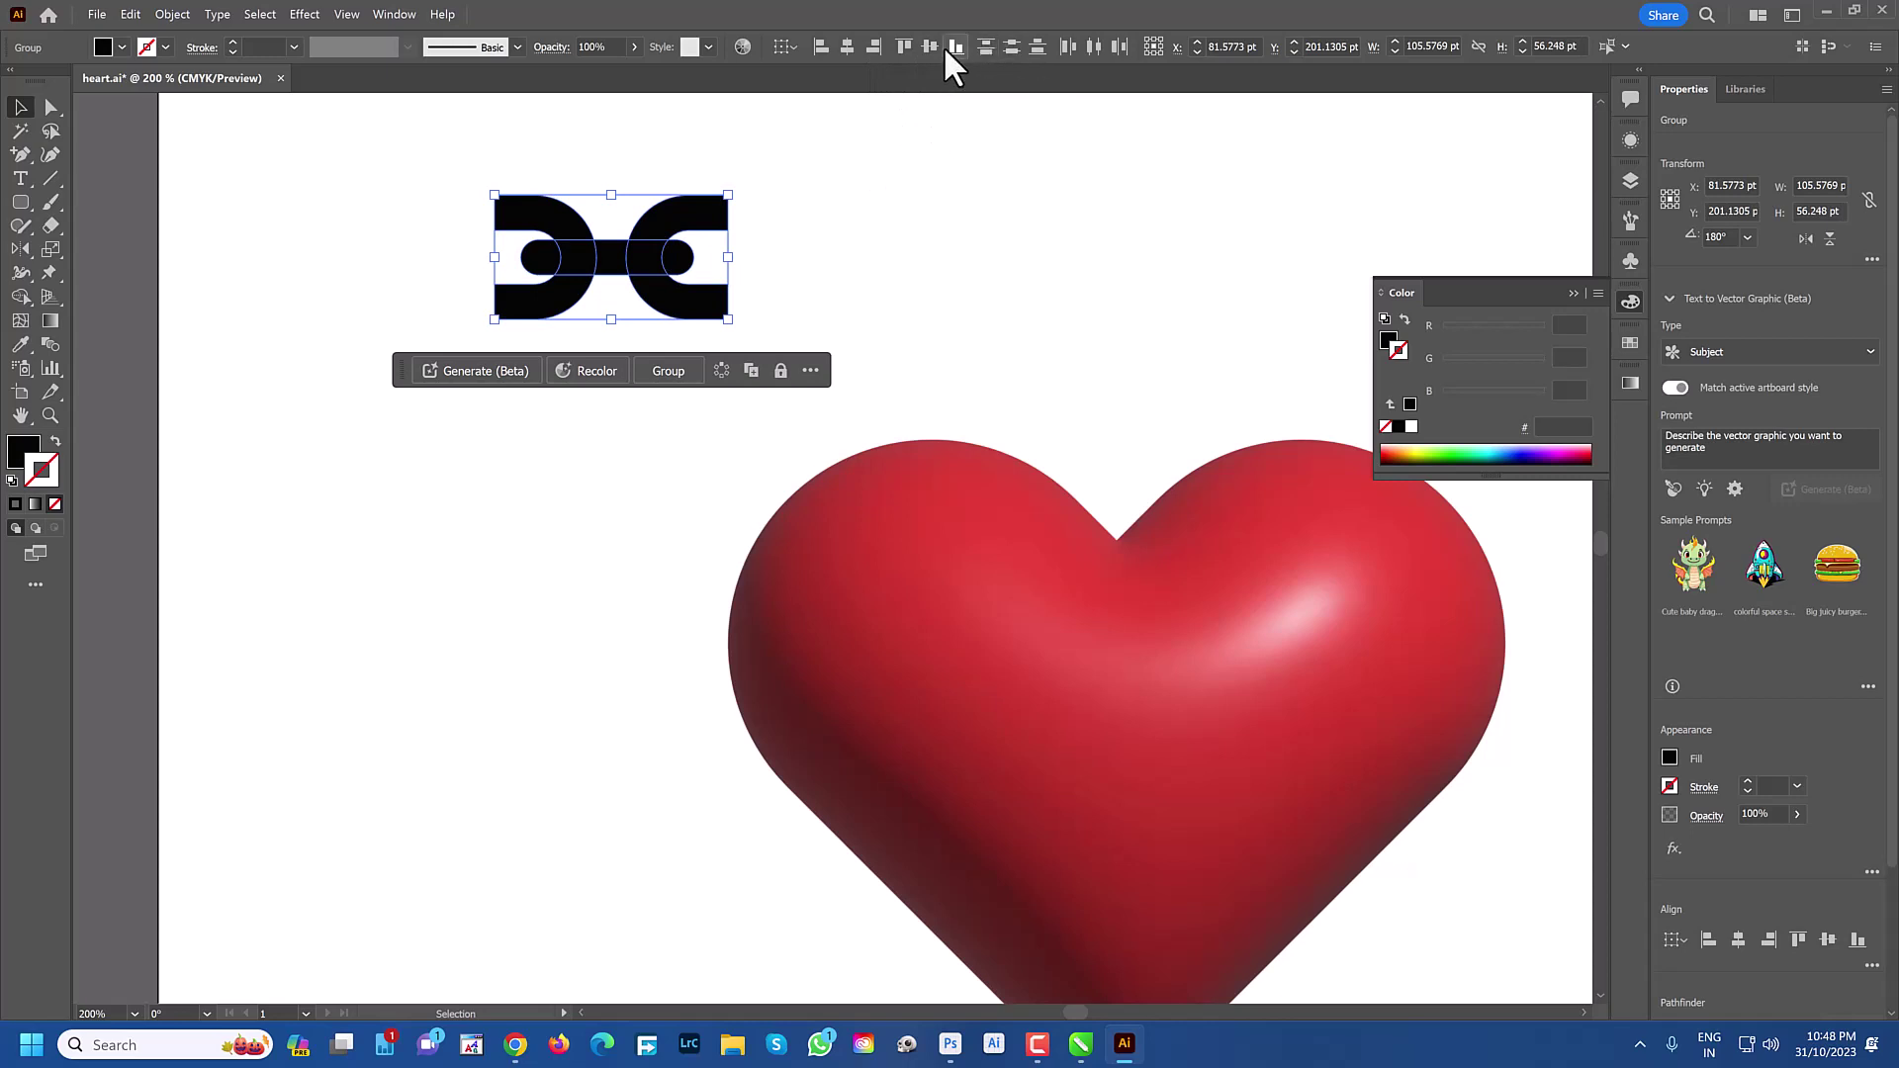
click(1068, 51)
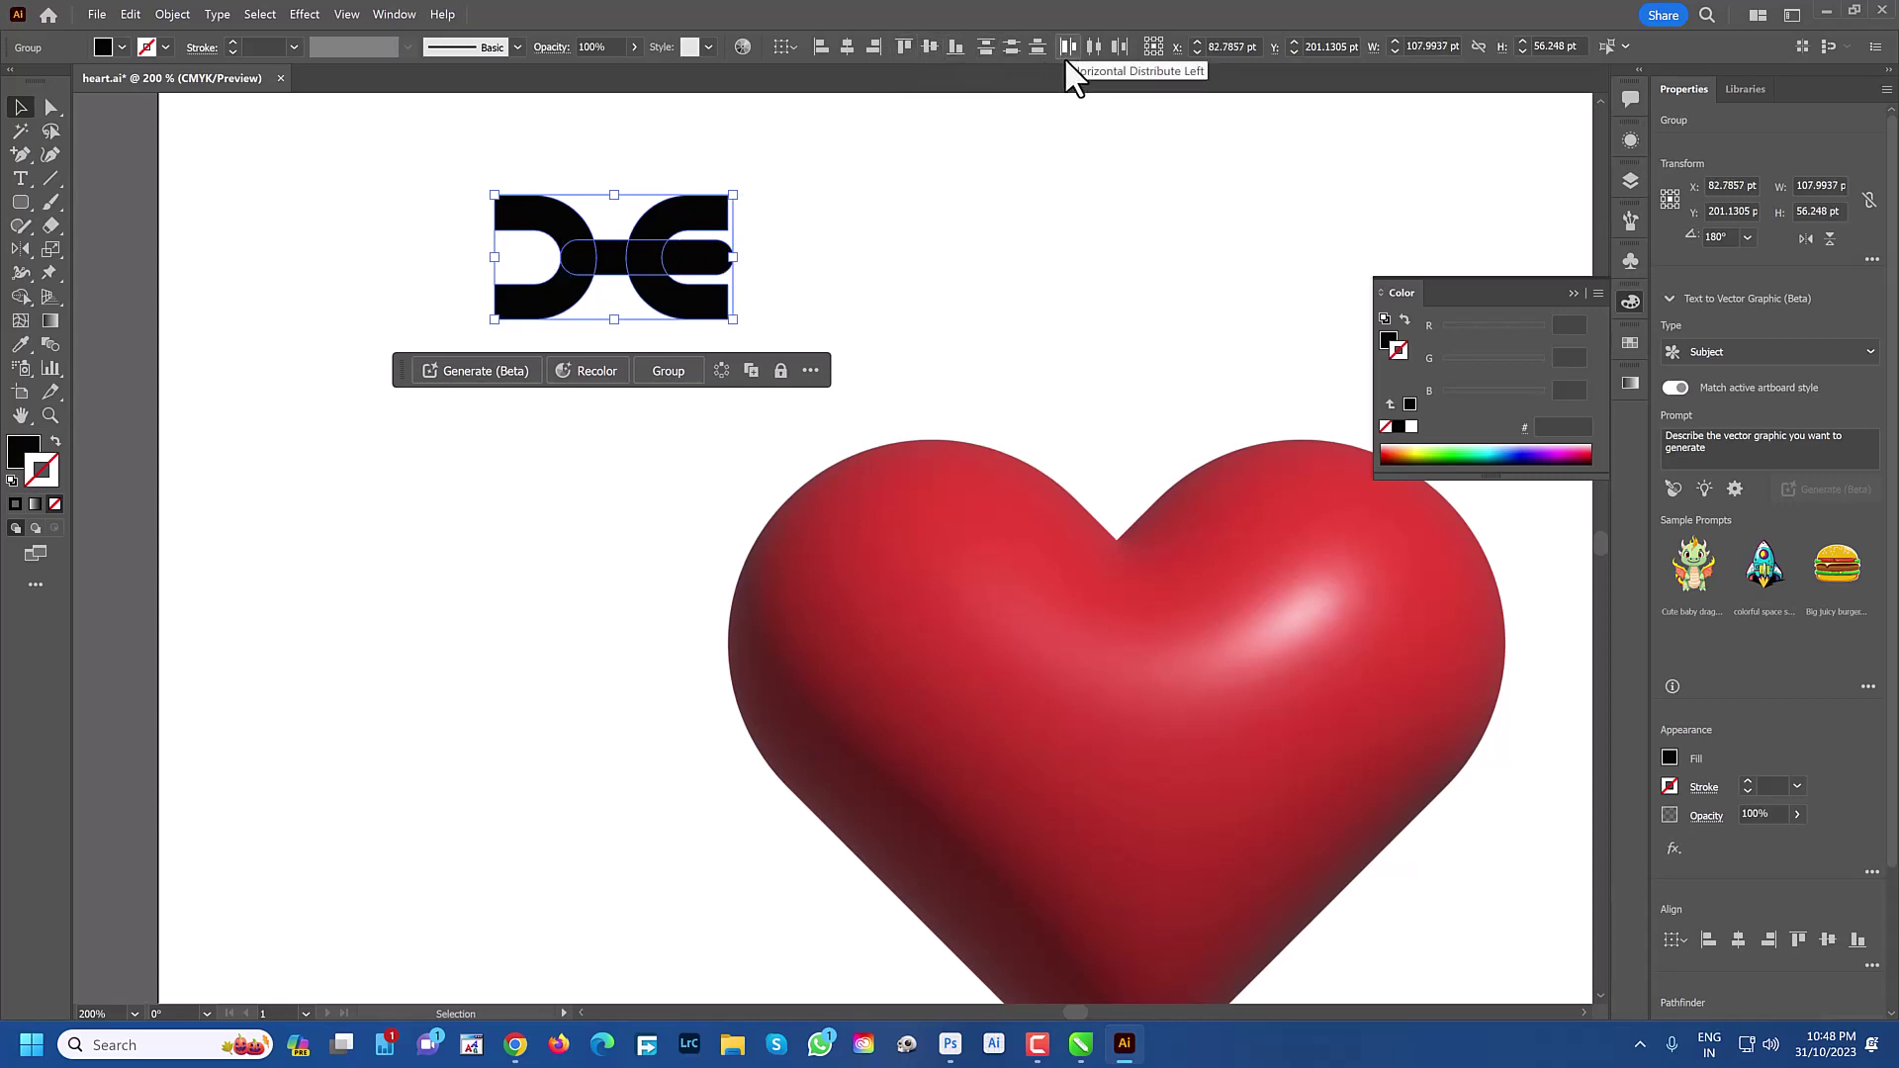
key(ctrl+z)
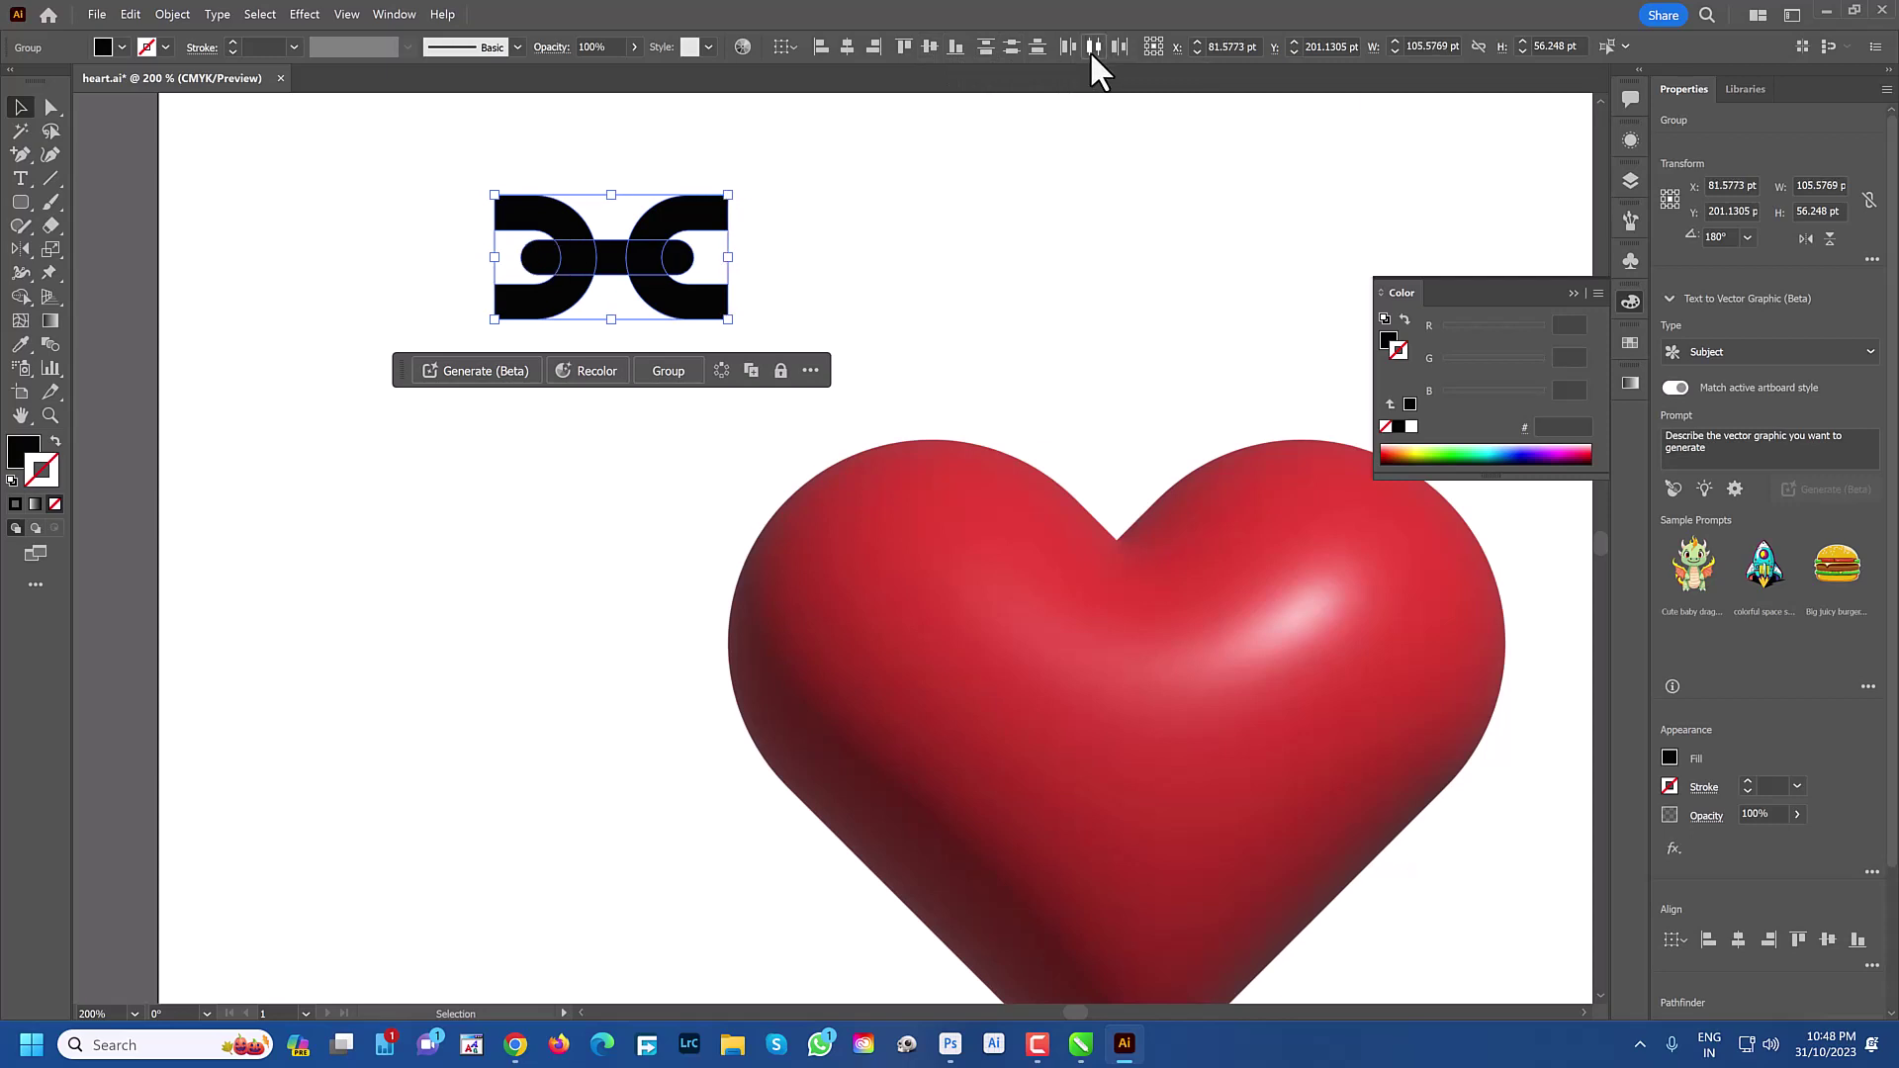
click(1093, 46)
click(850, 171)
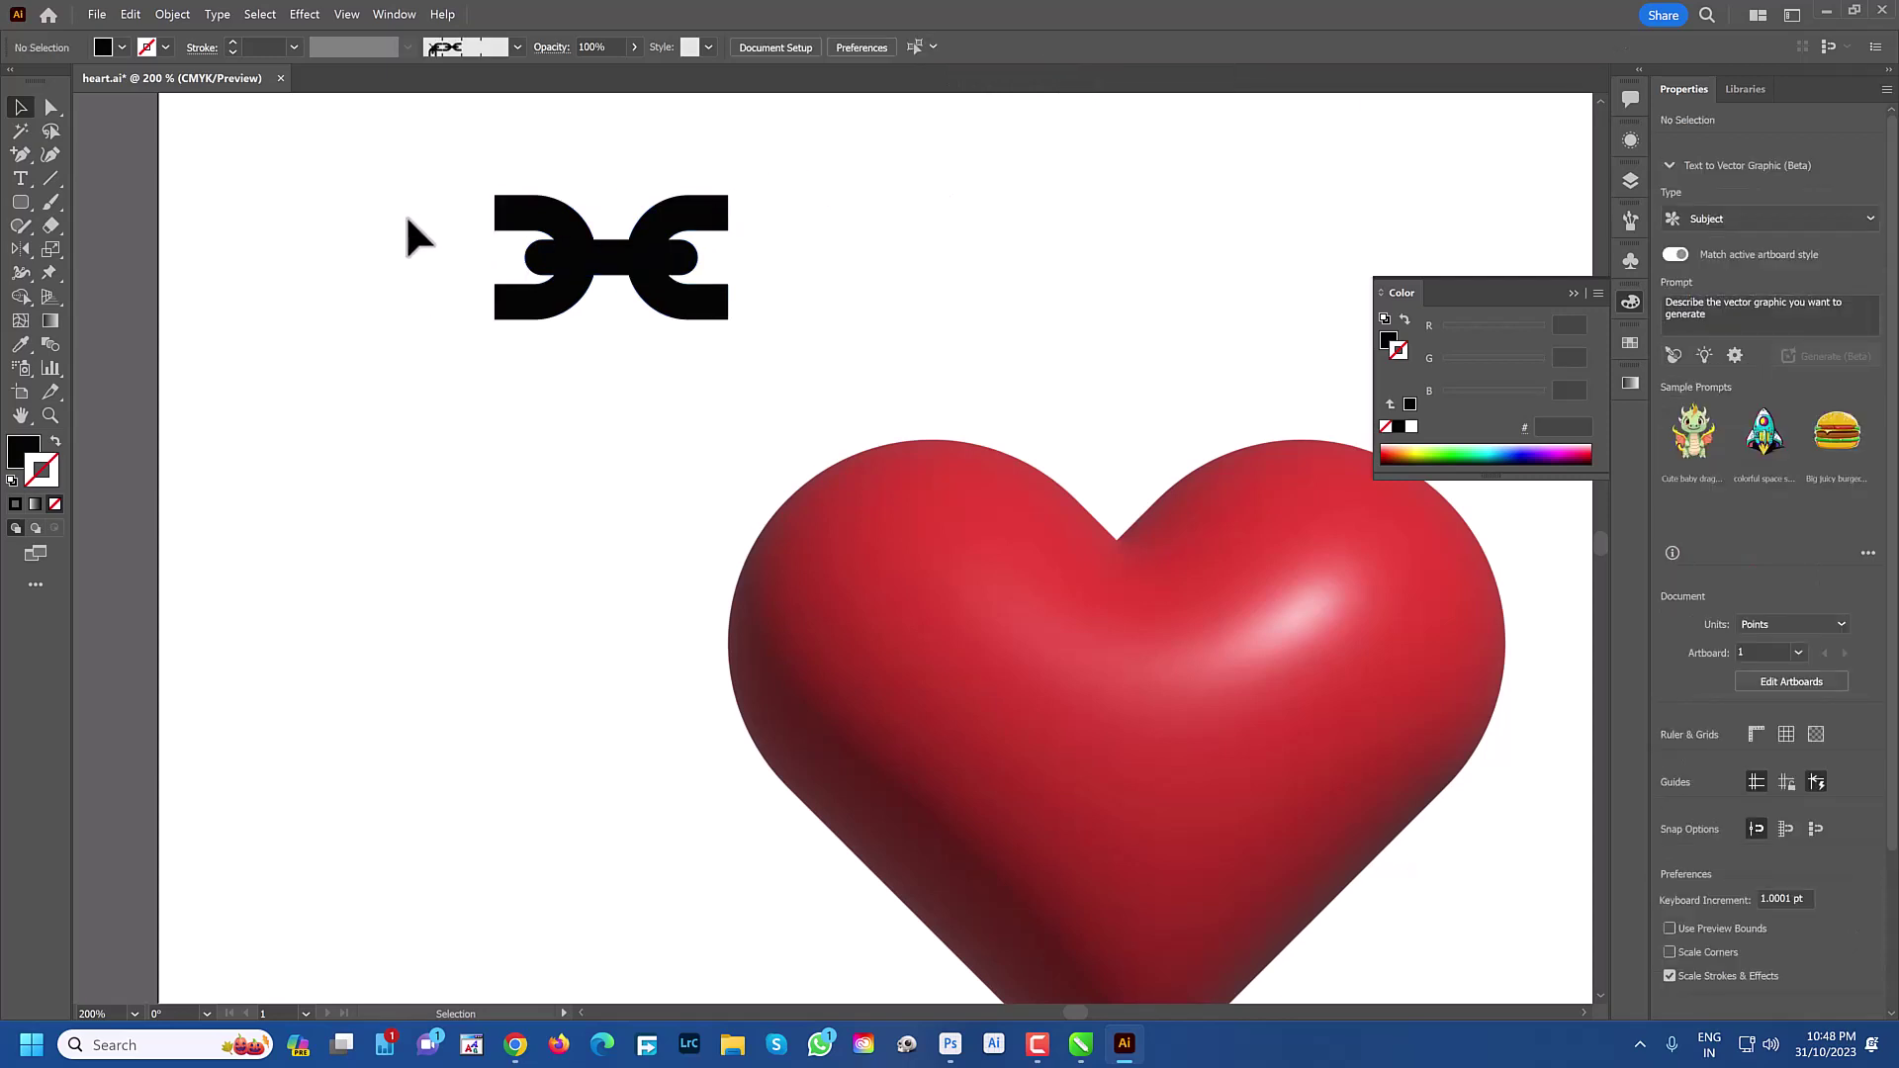
Create a pattern brush with the Tints colorization method from the three chain parts, and delete the original parts
drag(416, 176, 882, 347)
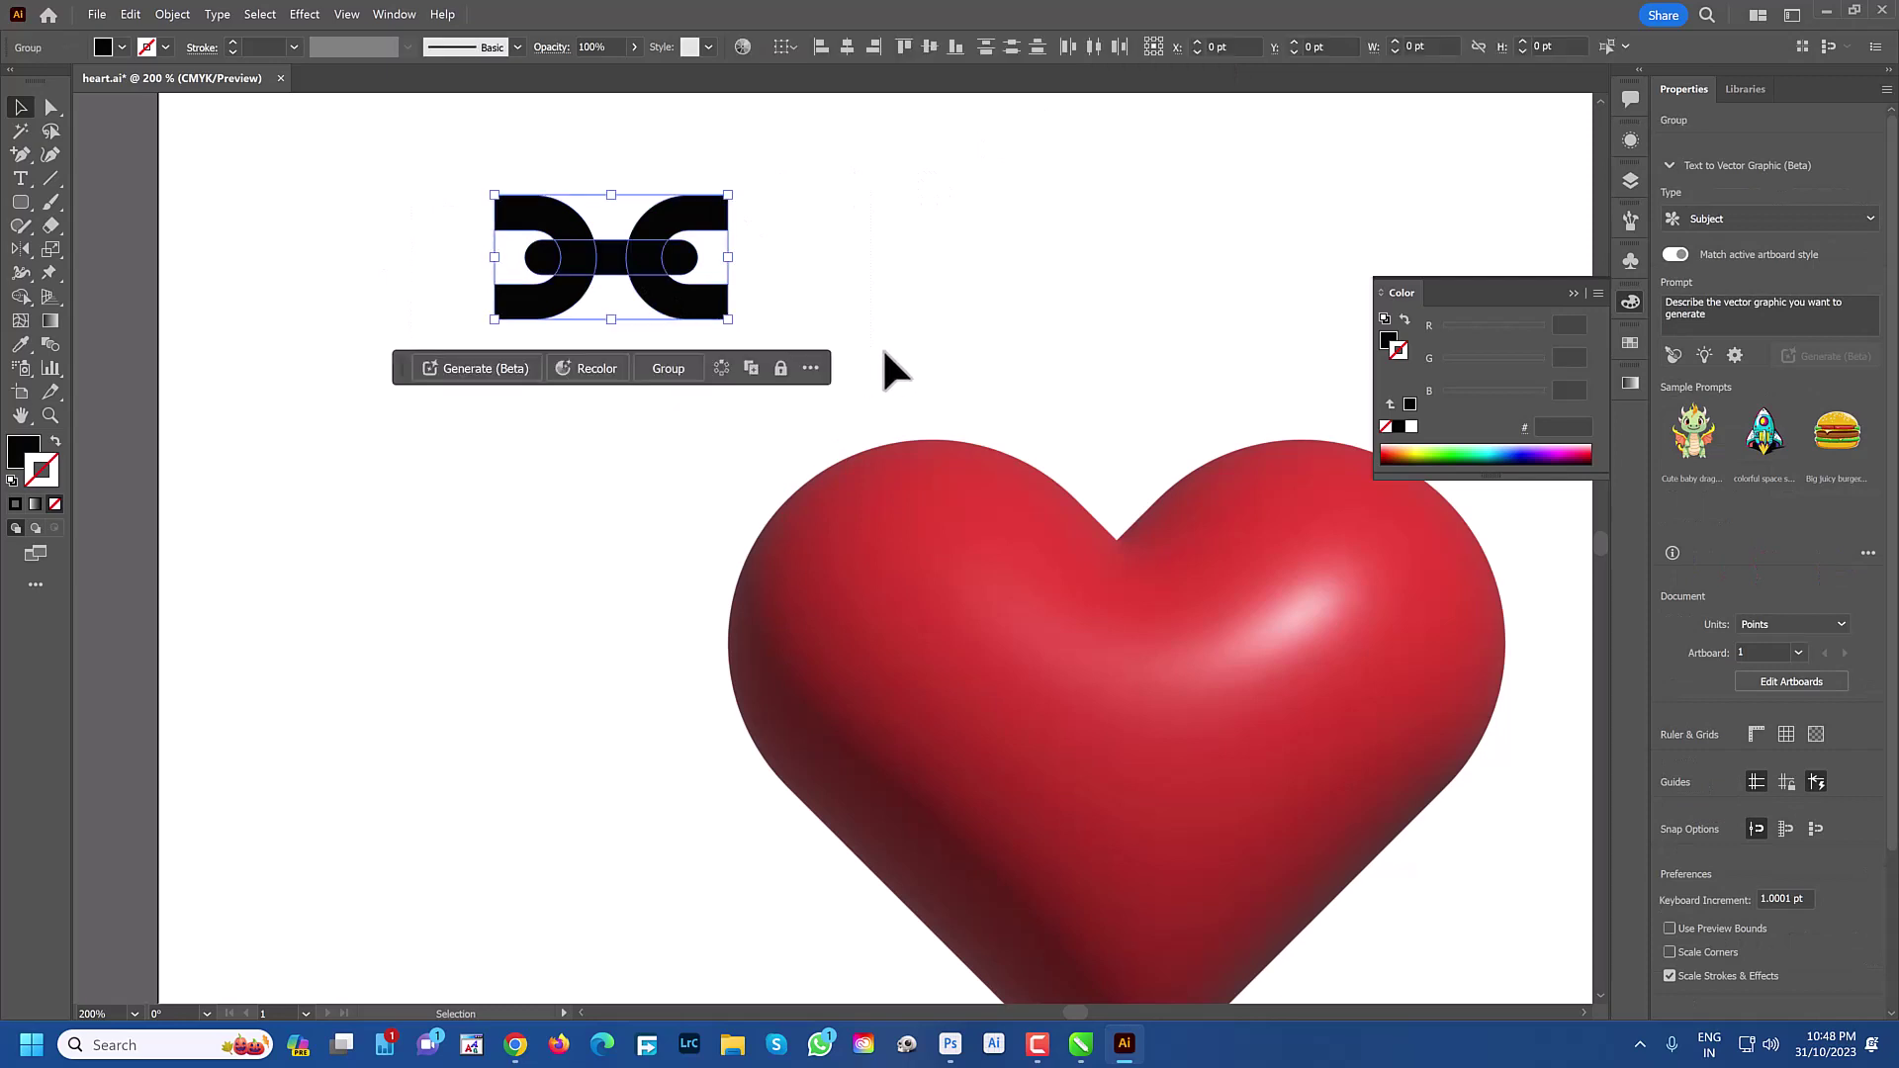
click(1630, 221)
drag(1545, 518, 1505, 648)
mouse_move(663, 287)
mouse_down()
mouse_move(1539, 572)
mouse_move(1502, 565)
mouse_up()
click(890, 620)
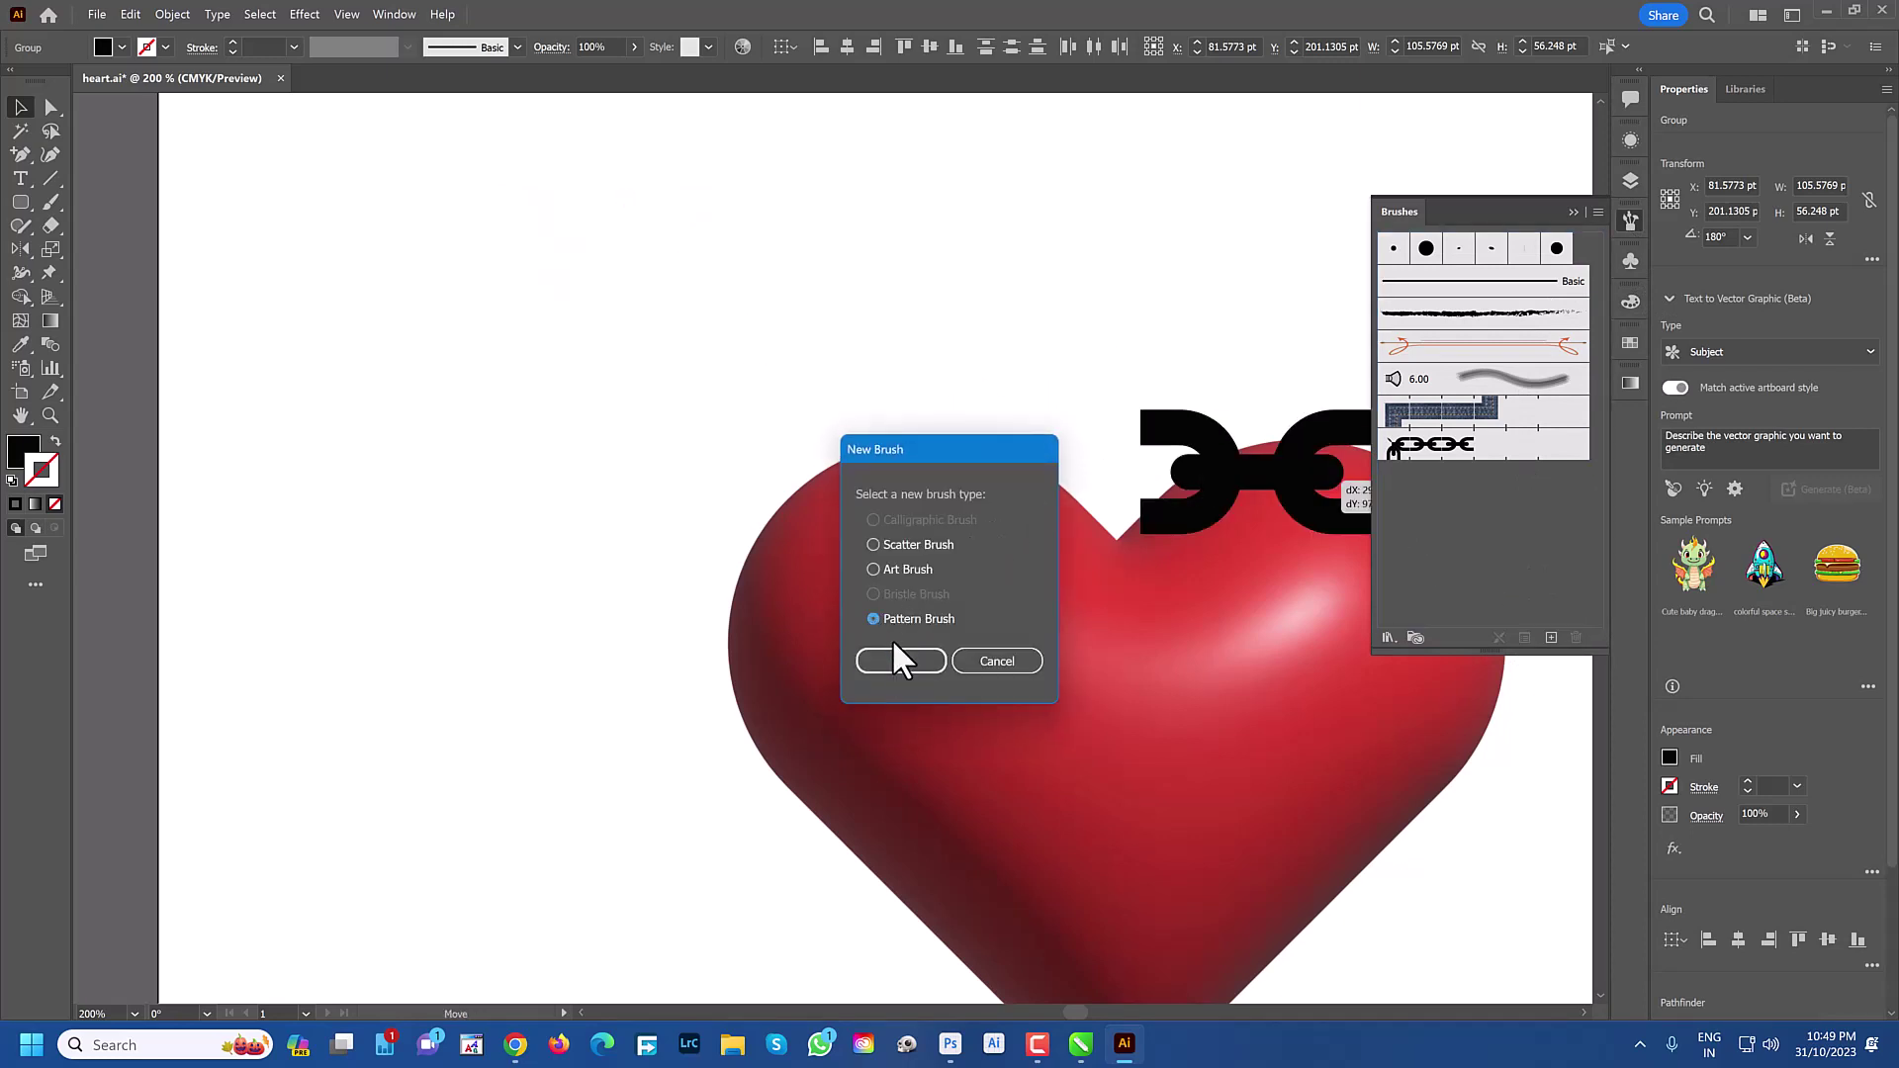
click(896, 663)
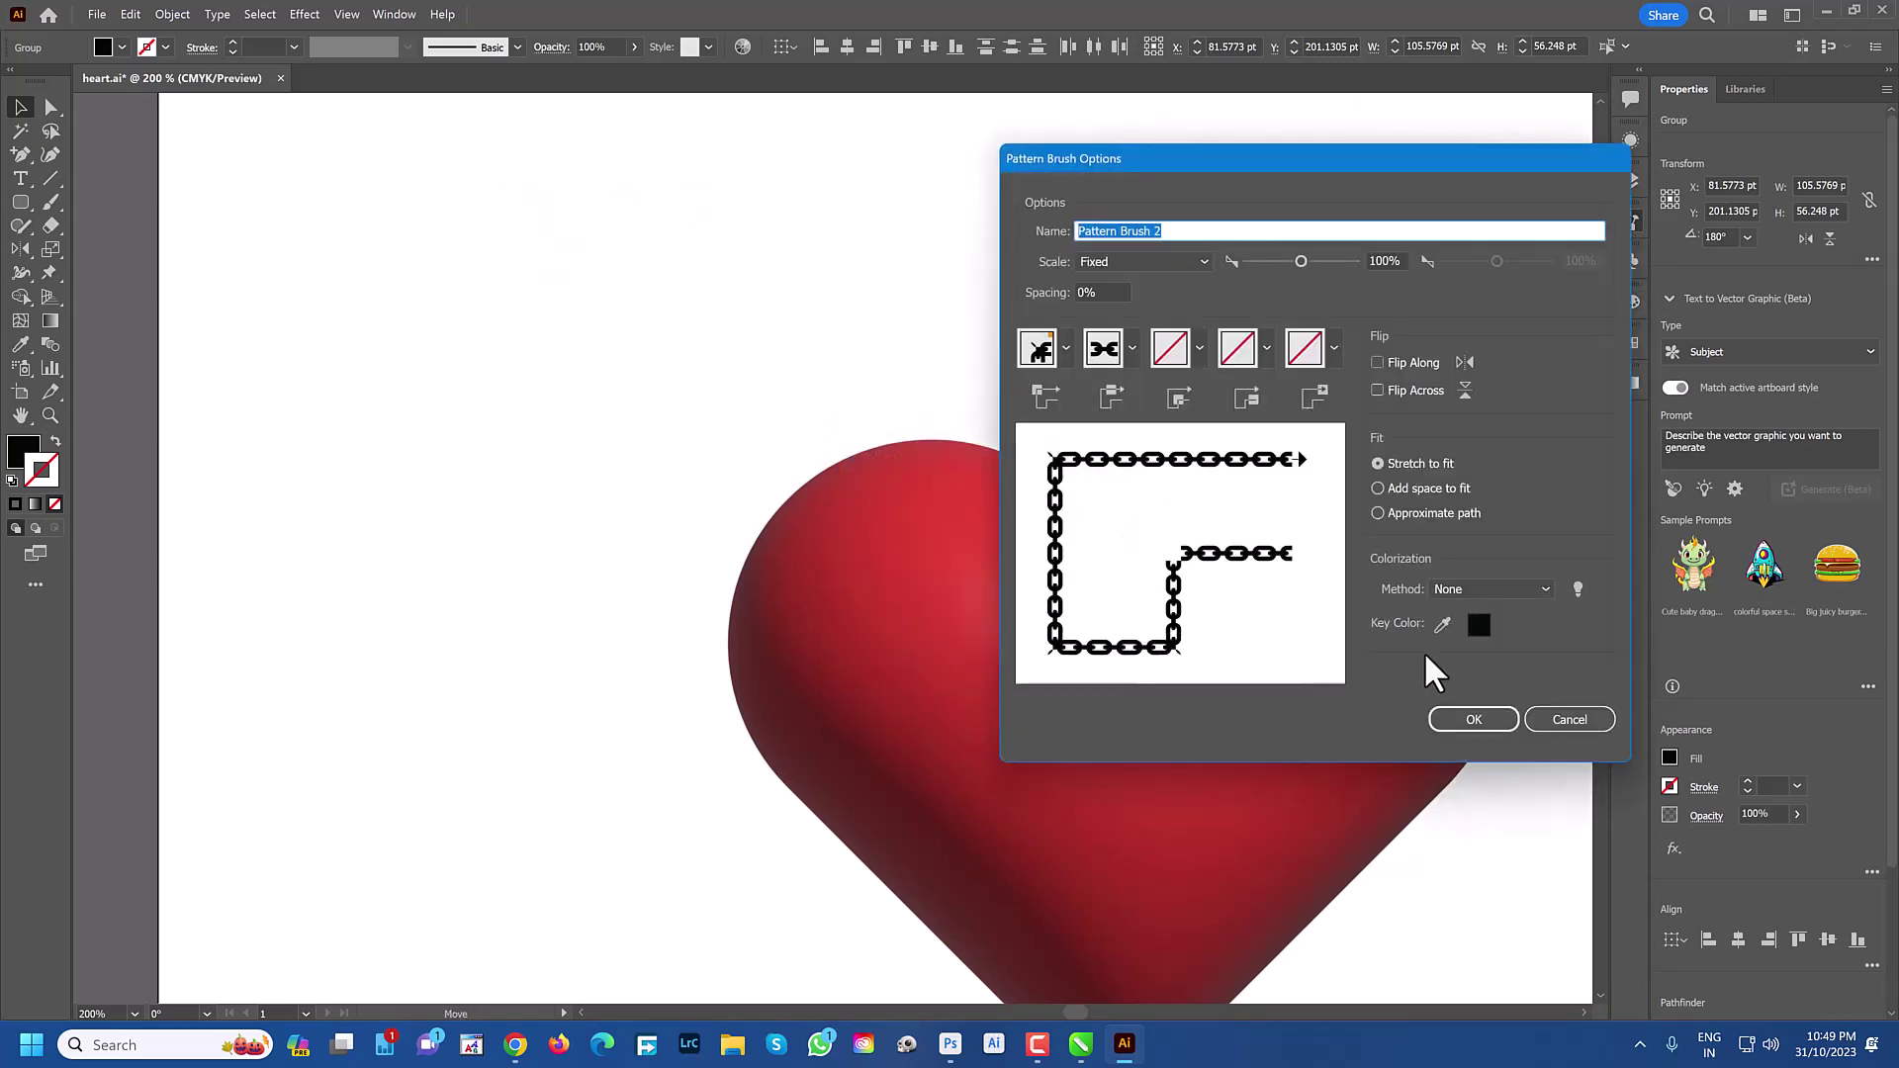
click(1509, 589)
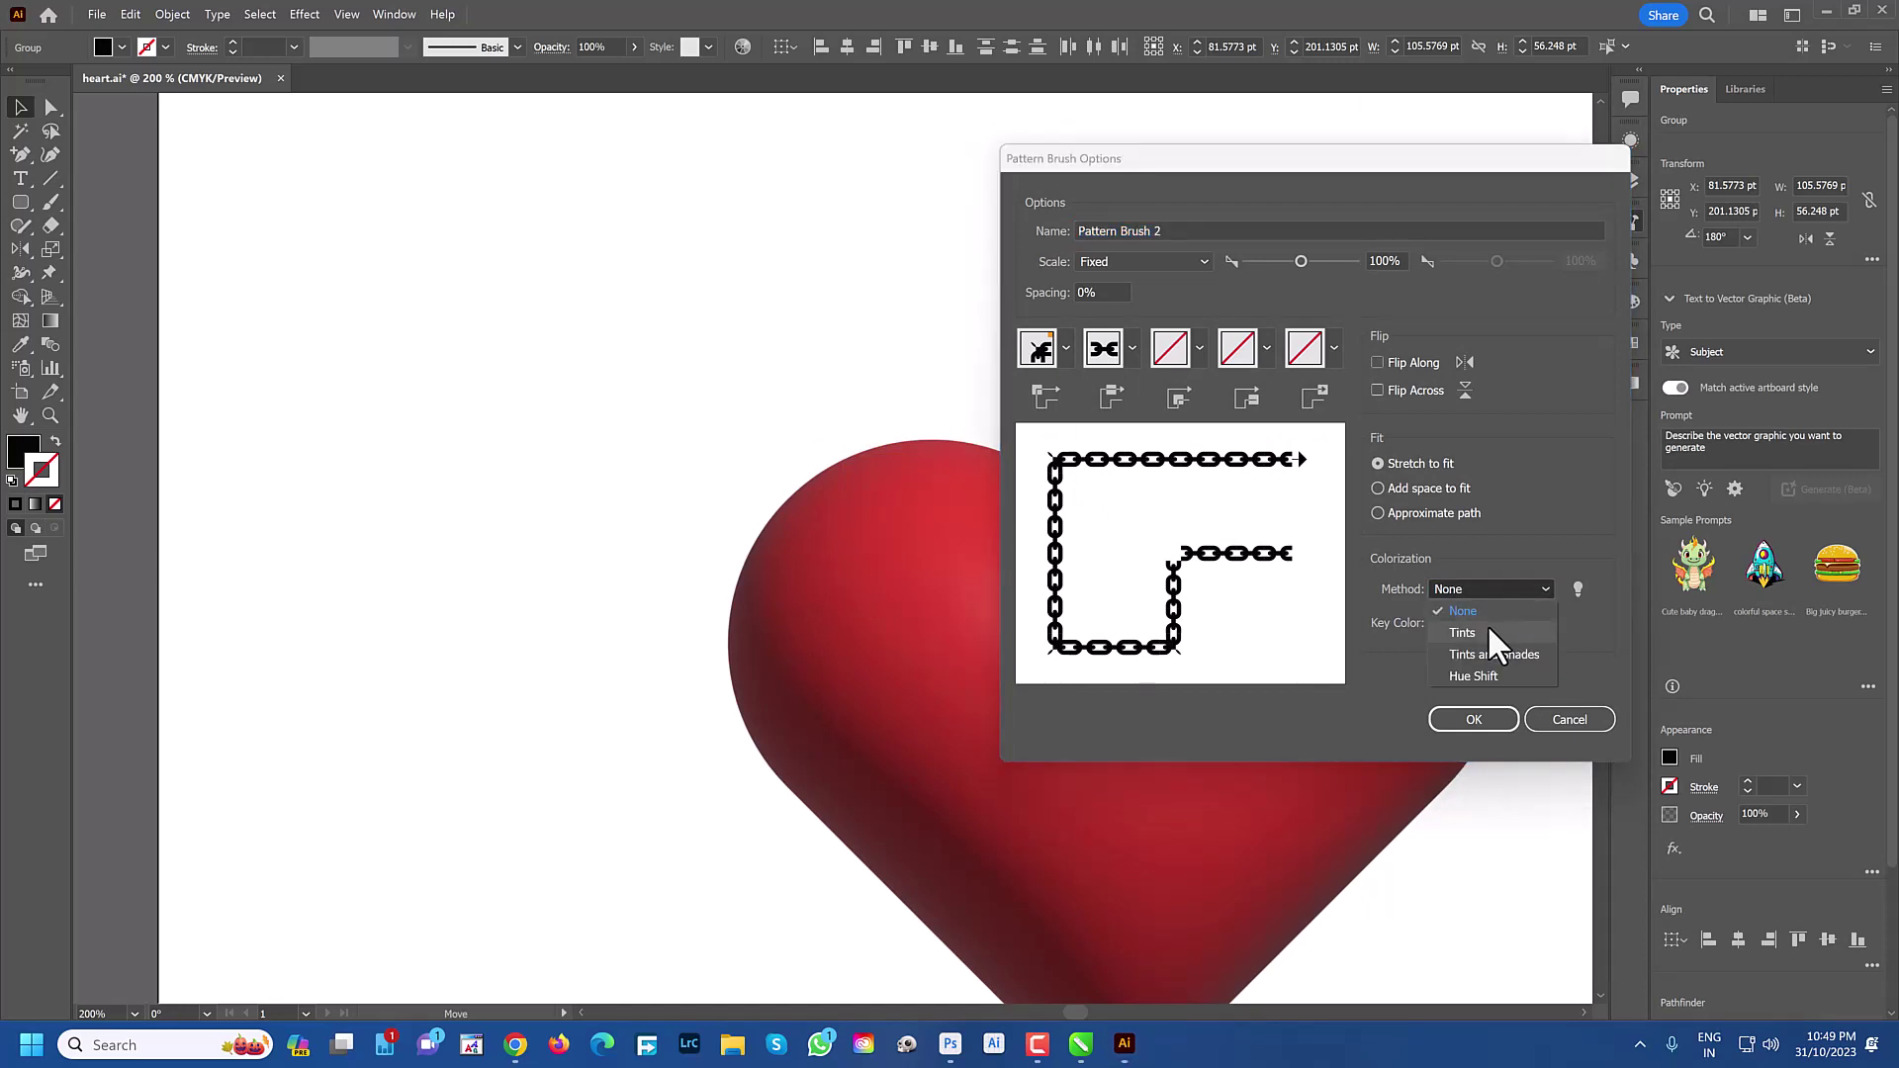
click(1488, 625)
click(1484, 716)
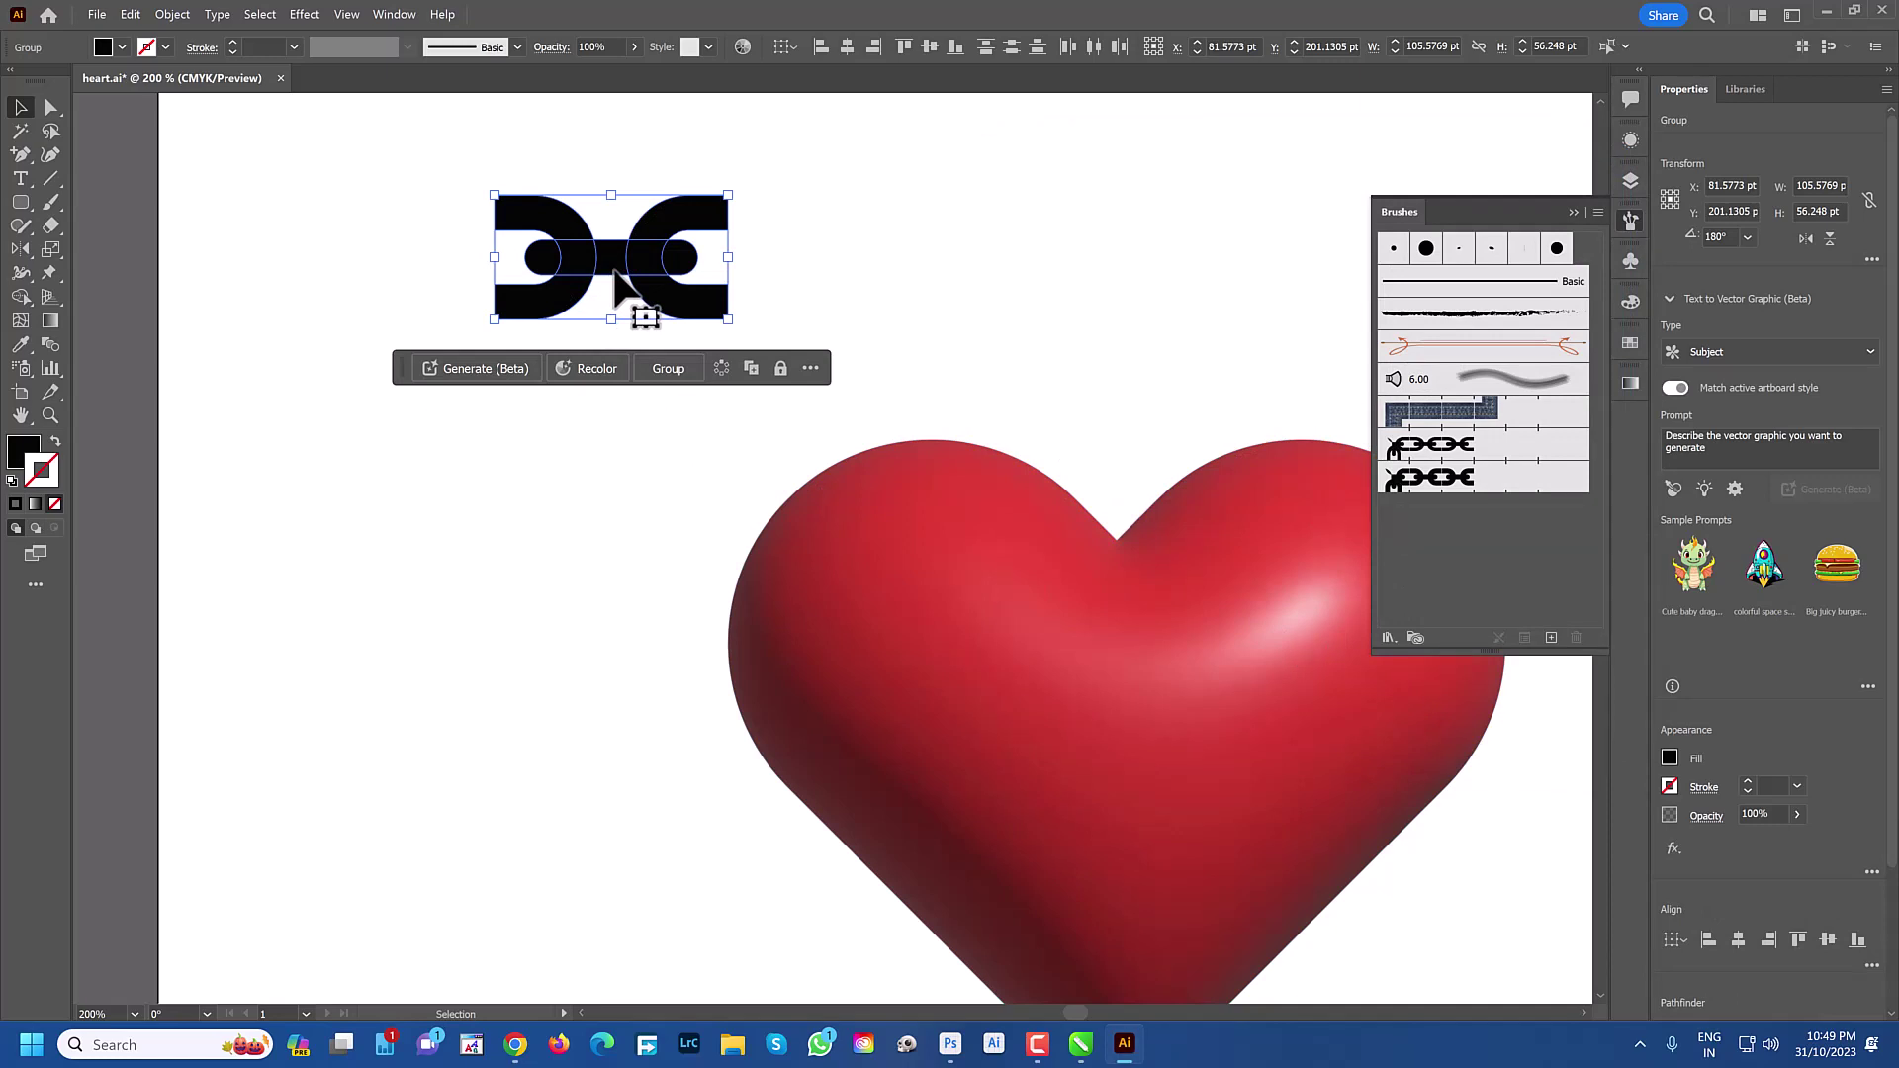
key(Delete)
Expand the appearance of the 3D heart
scroll(1028, 757, down, 3)
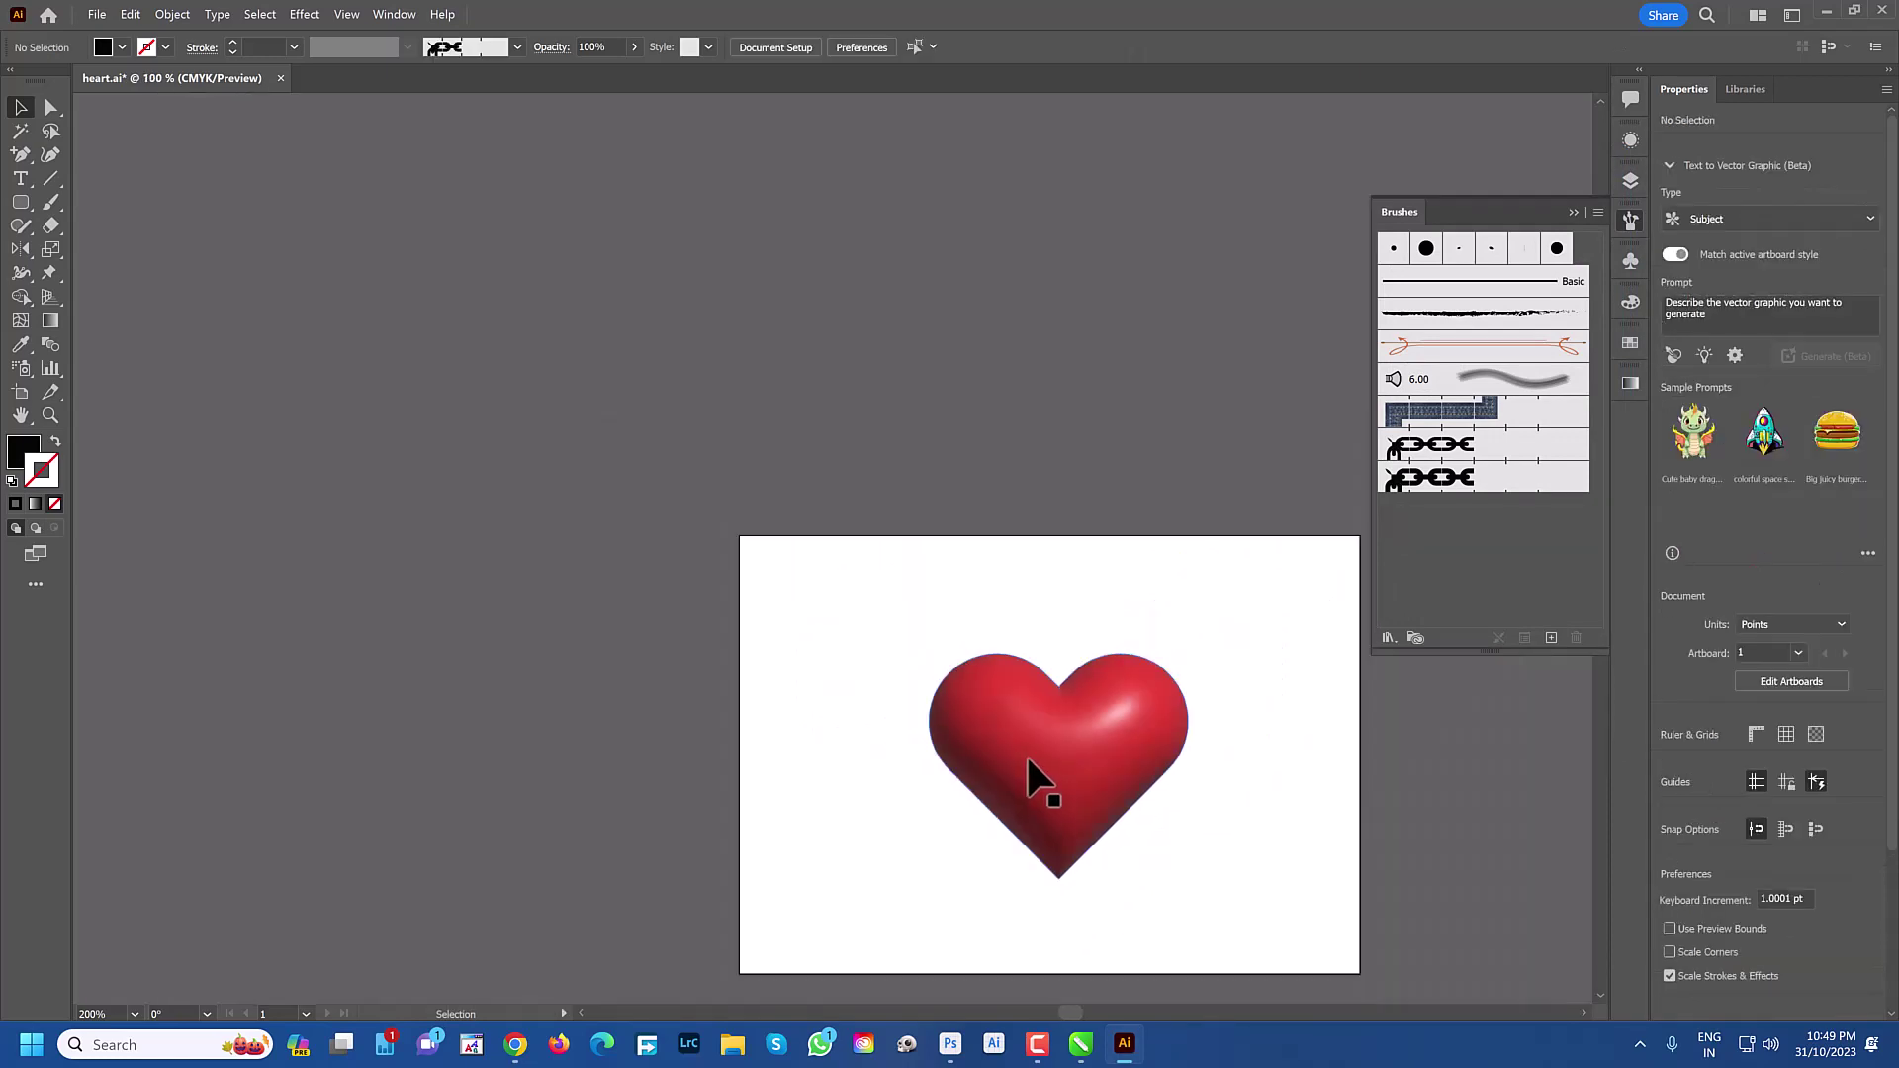
key(space)
drag(1159, 806, 890, 555)
scroll(839, 542, up, 2)
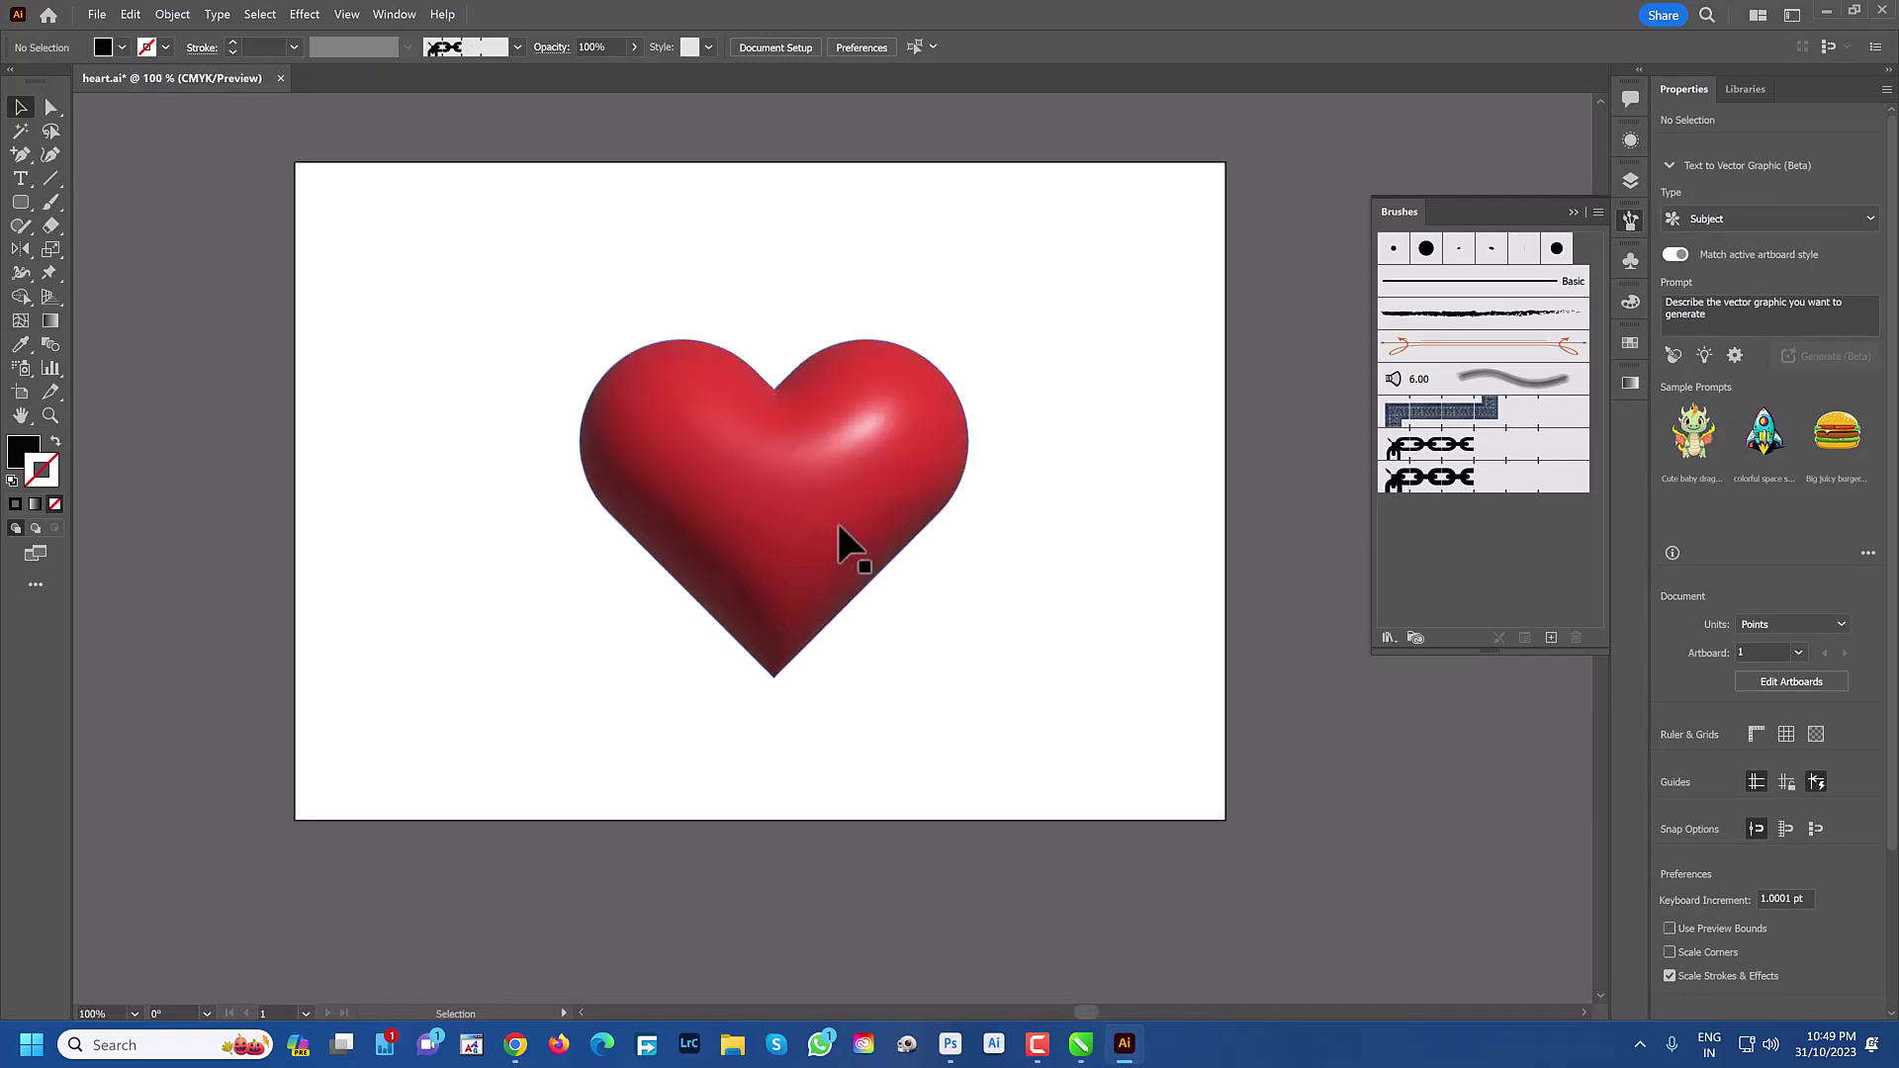
click(662, 437)
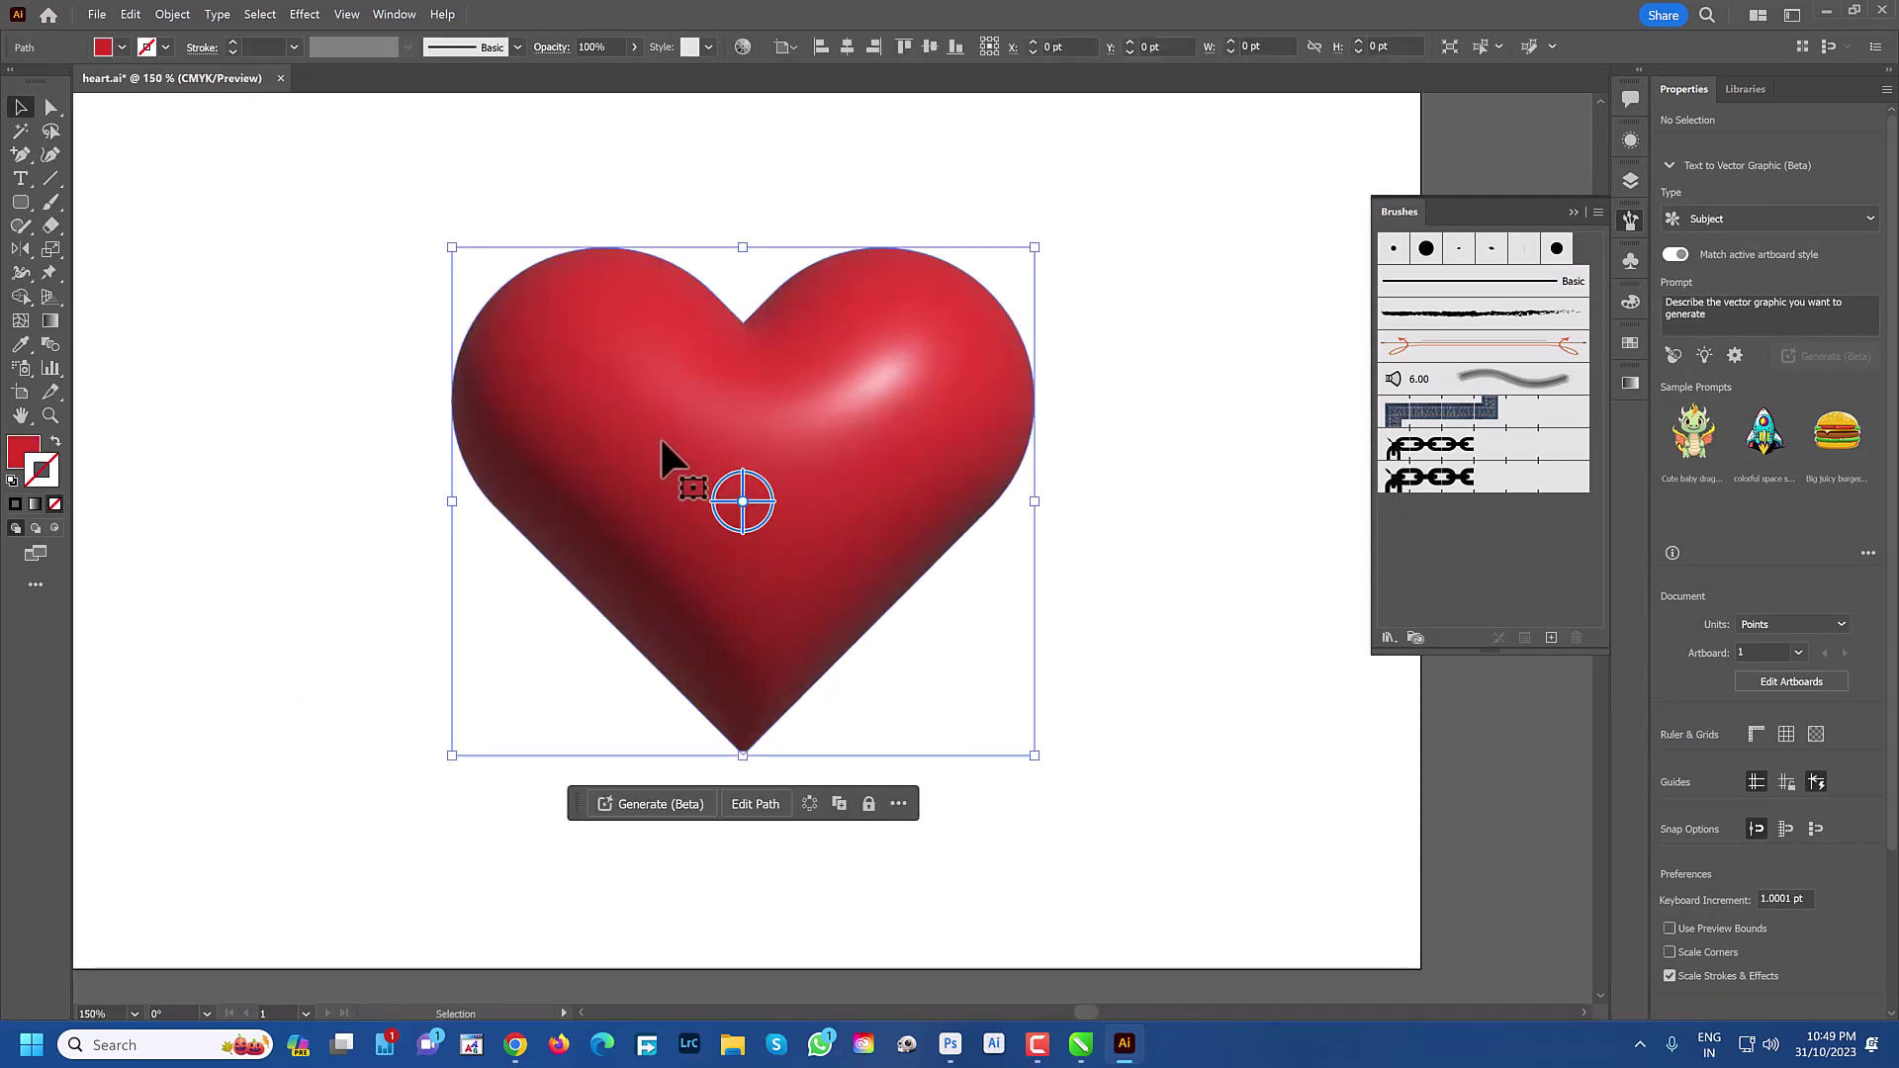
click(172, 15)
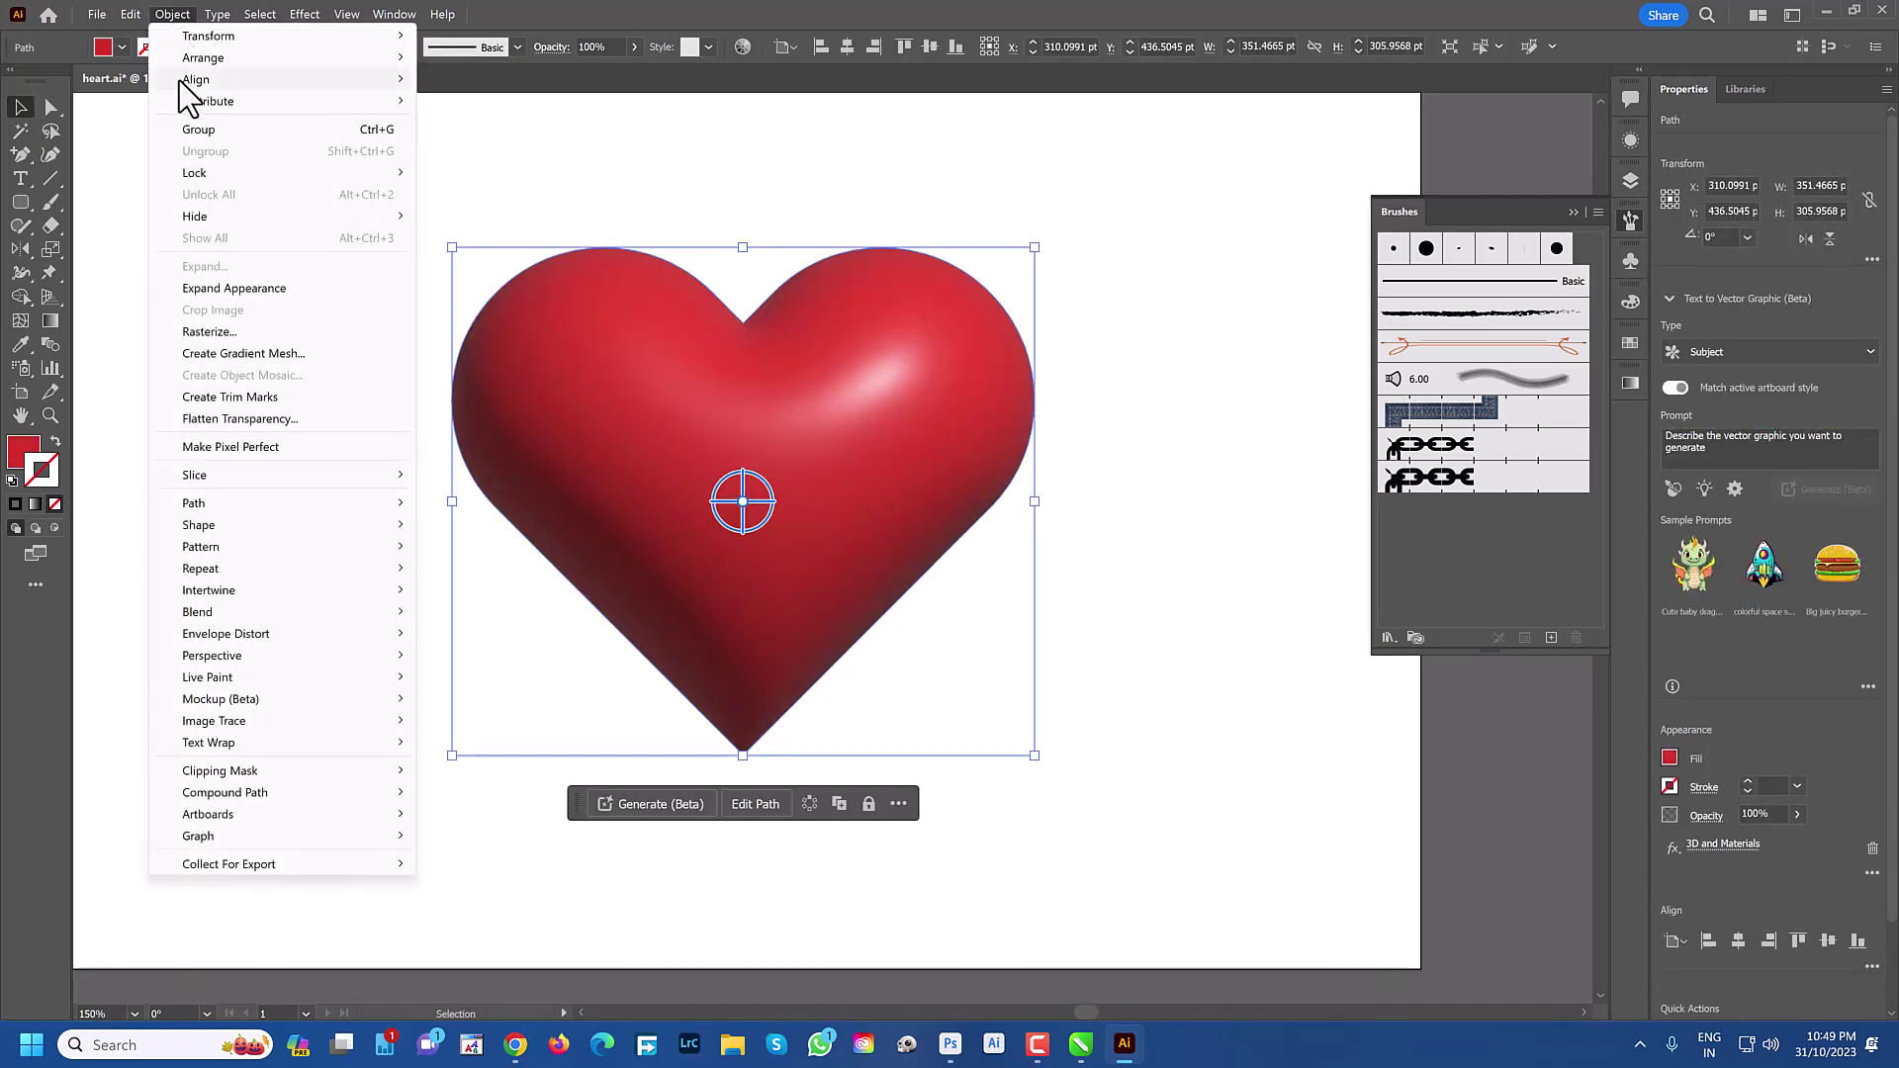
click(265, 290)
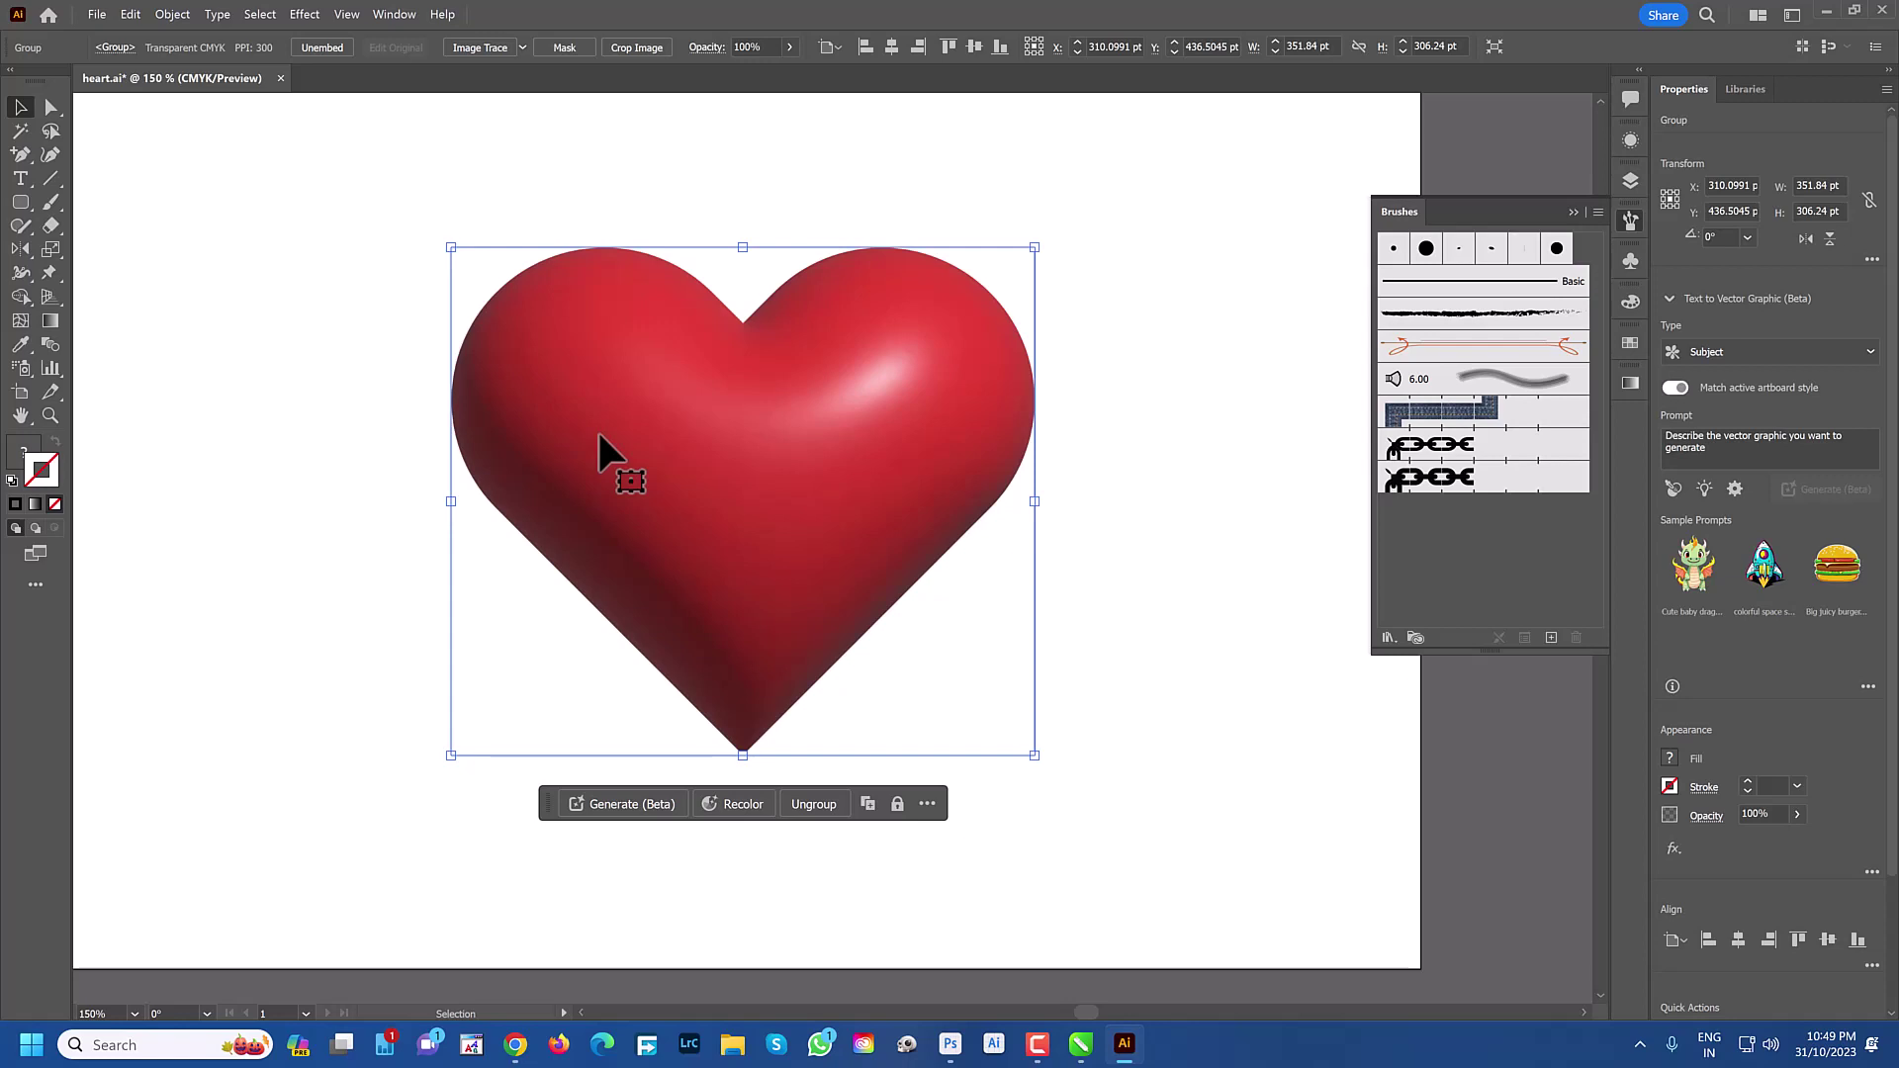
Paint one wavy chain stroke with the new pattern brush, winding up and down across the heart and past both sides
click(50, 200)
mouse_move(306, 696)
mouse_down()
mouse_move(403, 697)
mouse_move(509, 624)
mouse_move(571, 544)
mouse_move(635, 369)
mouse_up()
mouse_move(685, 270)
mouse_down()
mouse_move(758, 291)
mouse_move(780, 343)
mouse_move(837, 658)
mouse_move(893, 643)
mouse_move(921, 477)
mouse_up()
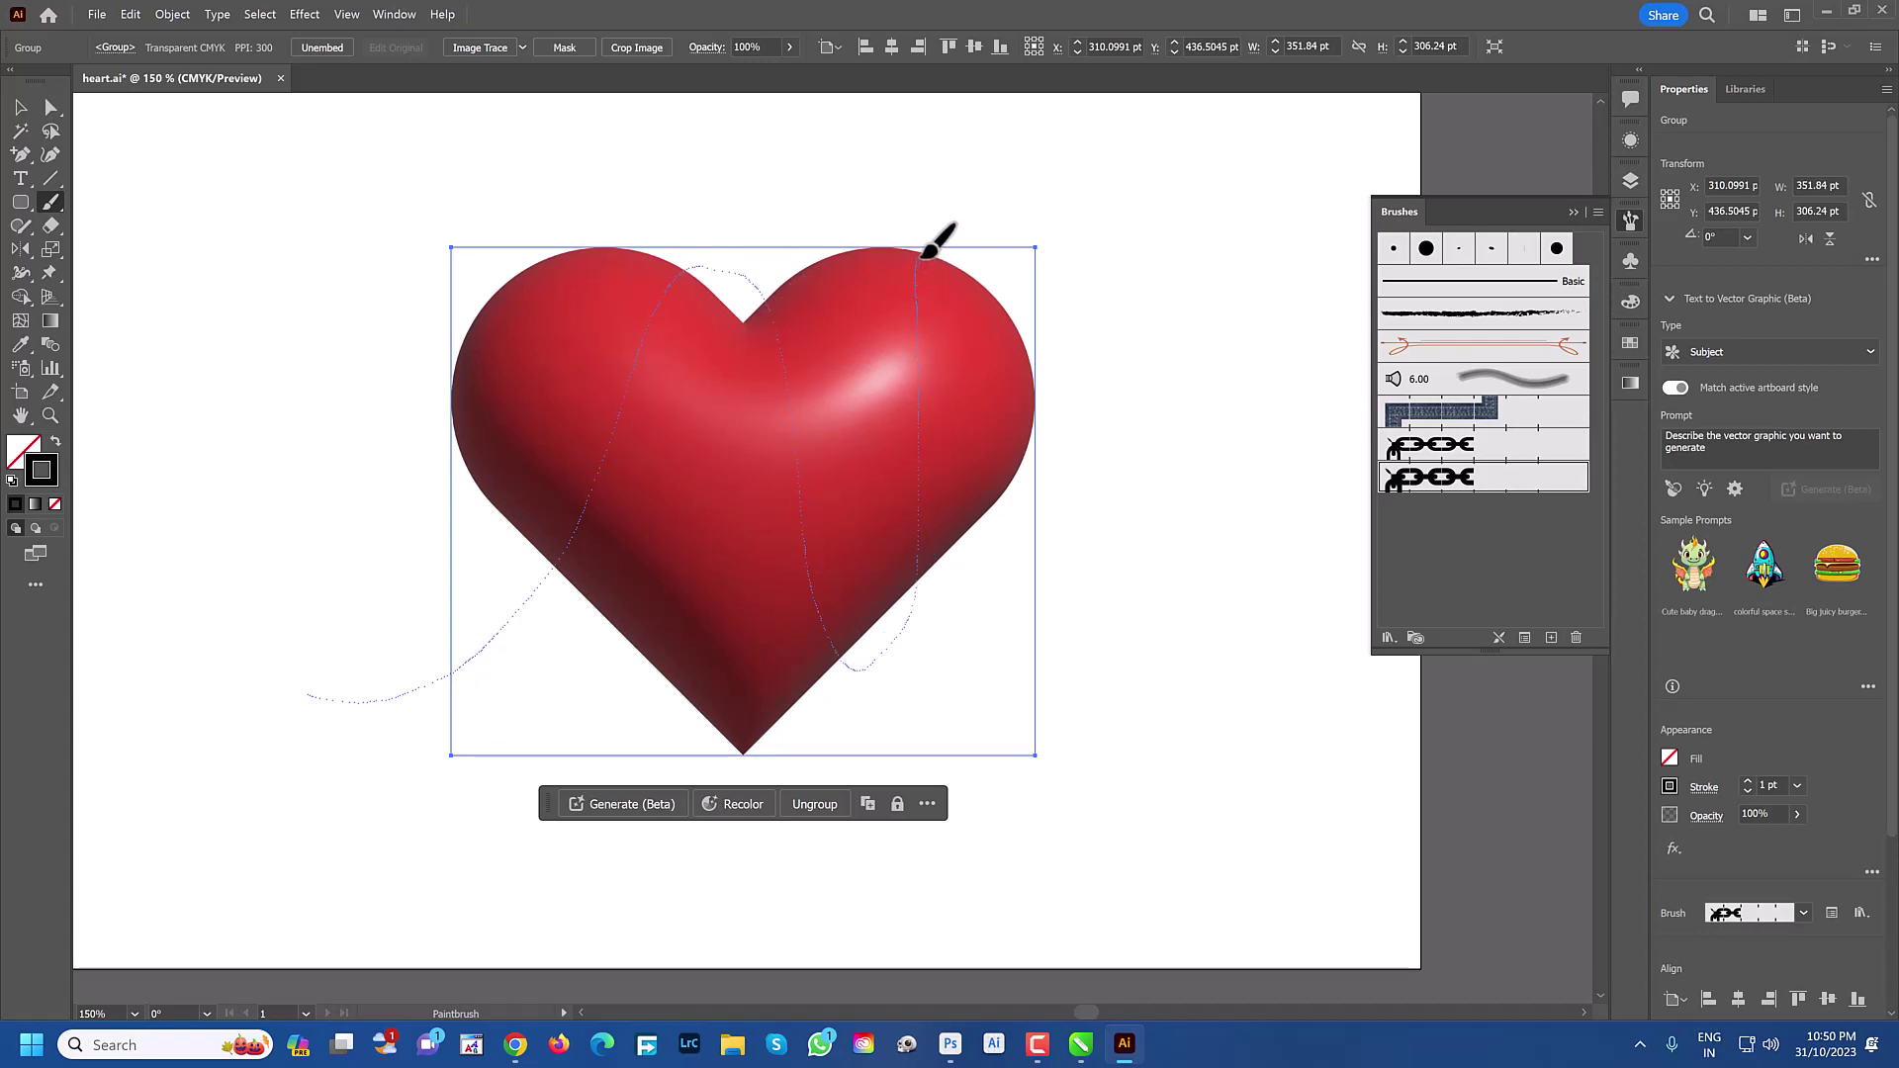
mouse_move(929, 255)
mouse_down()
mouse_move(1031, 597)
mouse_move(1133, 641)
mouse_up()
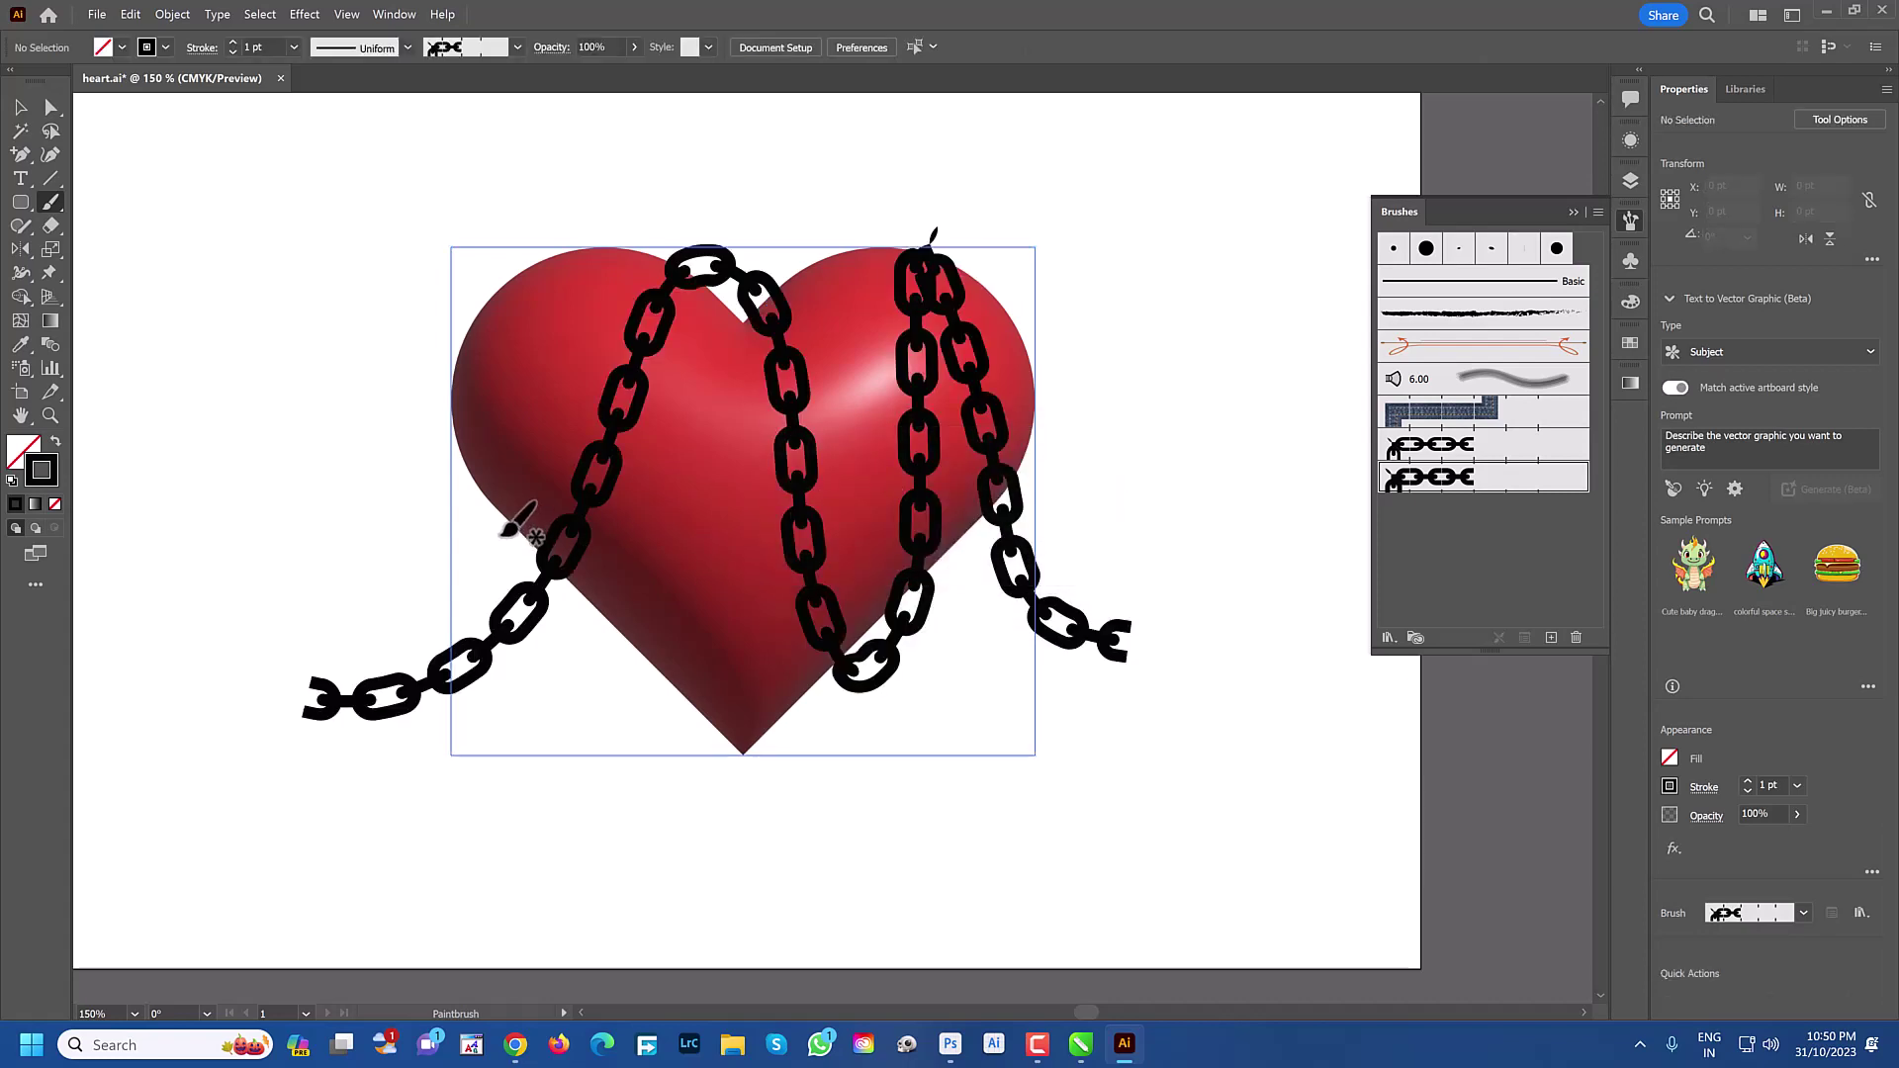
Set the chain pattern brush's scale to 30% and apply the change to the existing strokes
double_click(1448, 480)
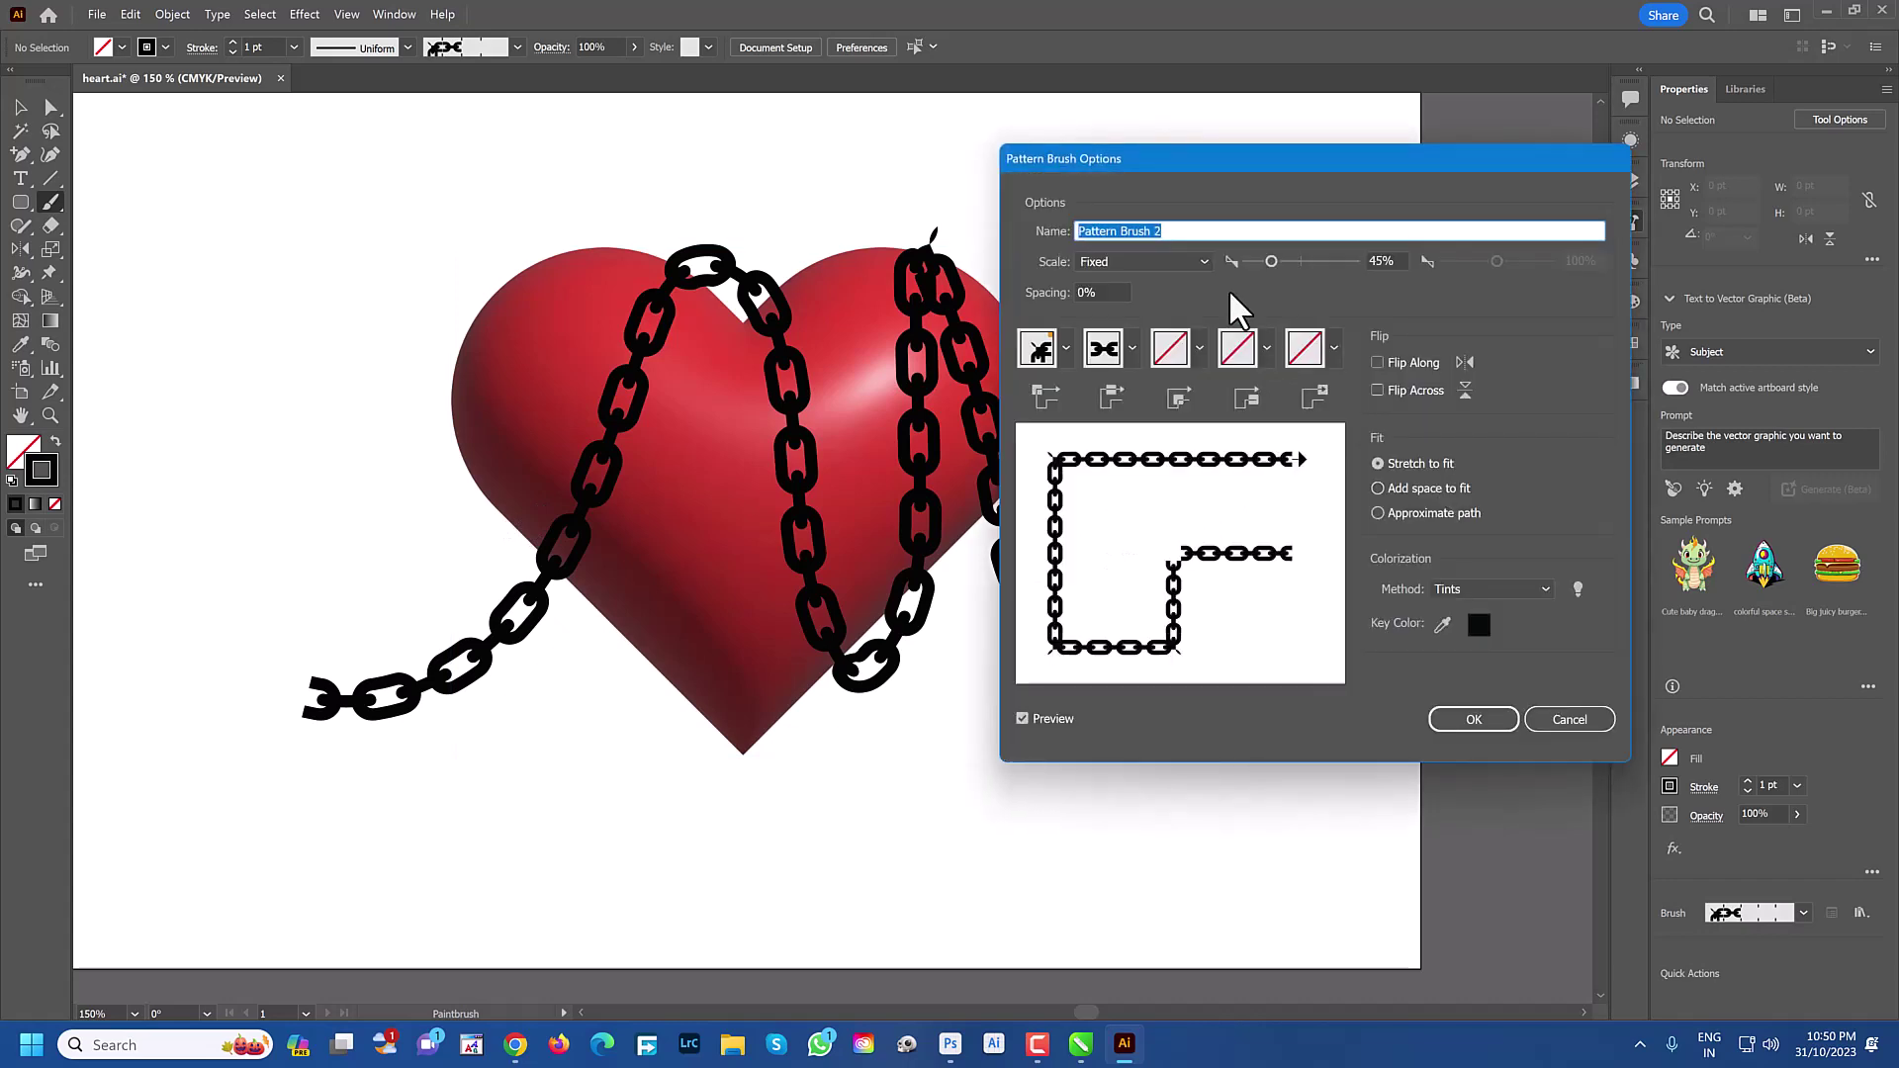
drag(1270, 262, 1263, 260)
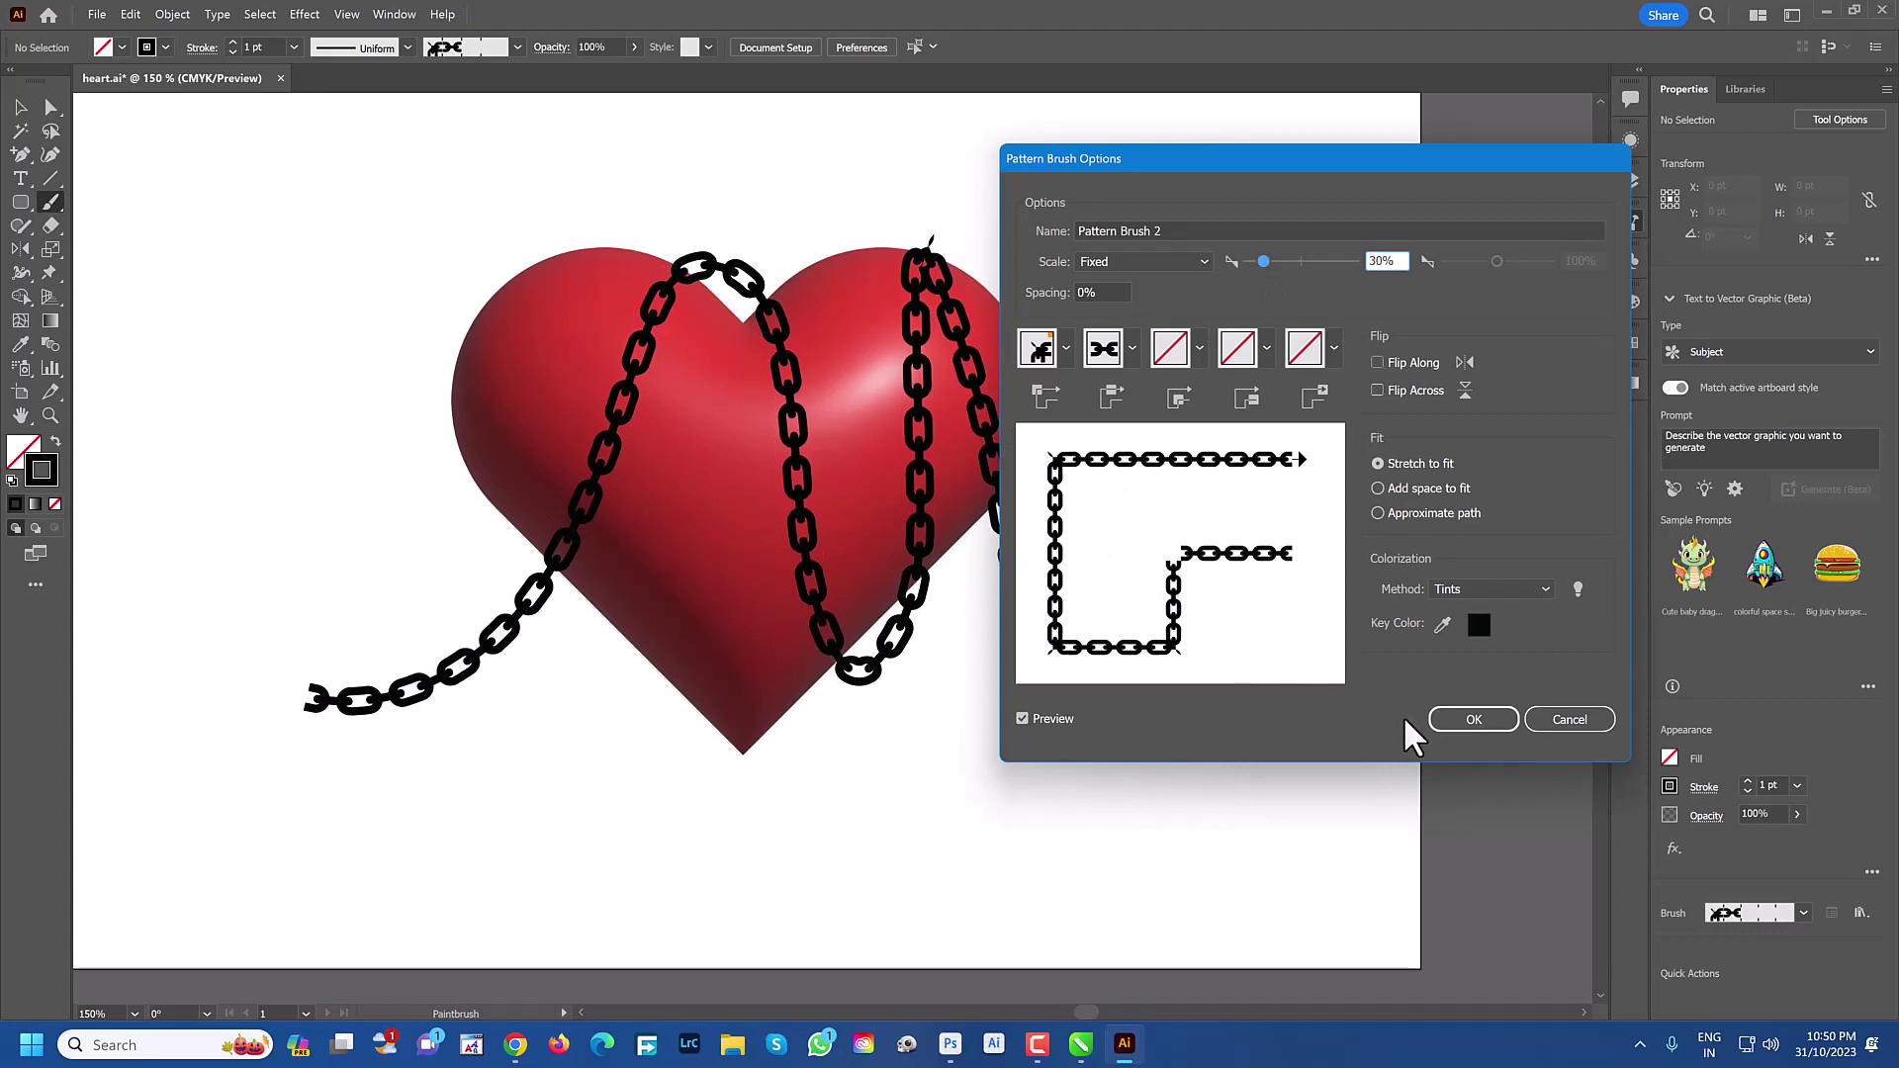
click(1463, 724)
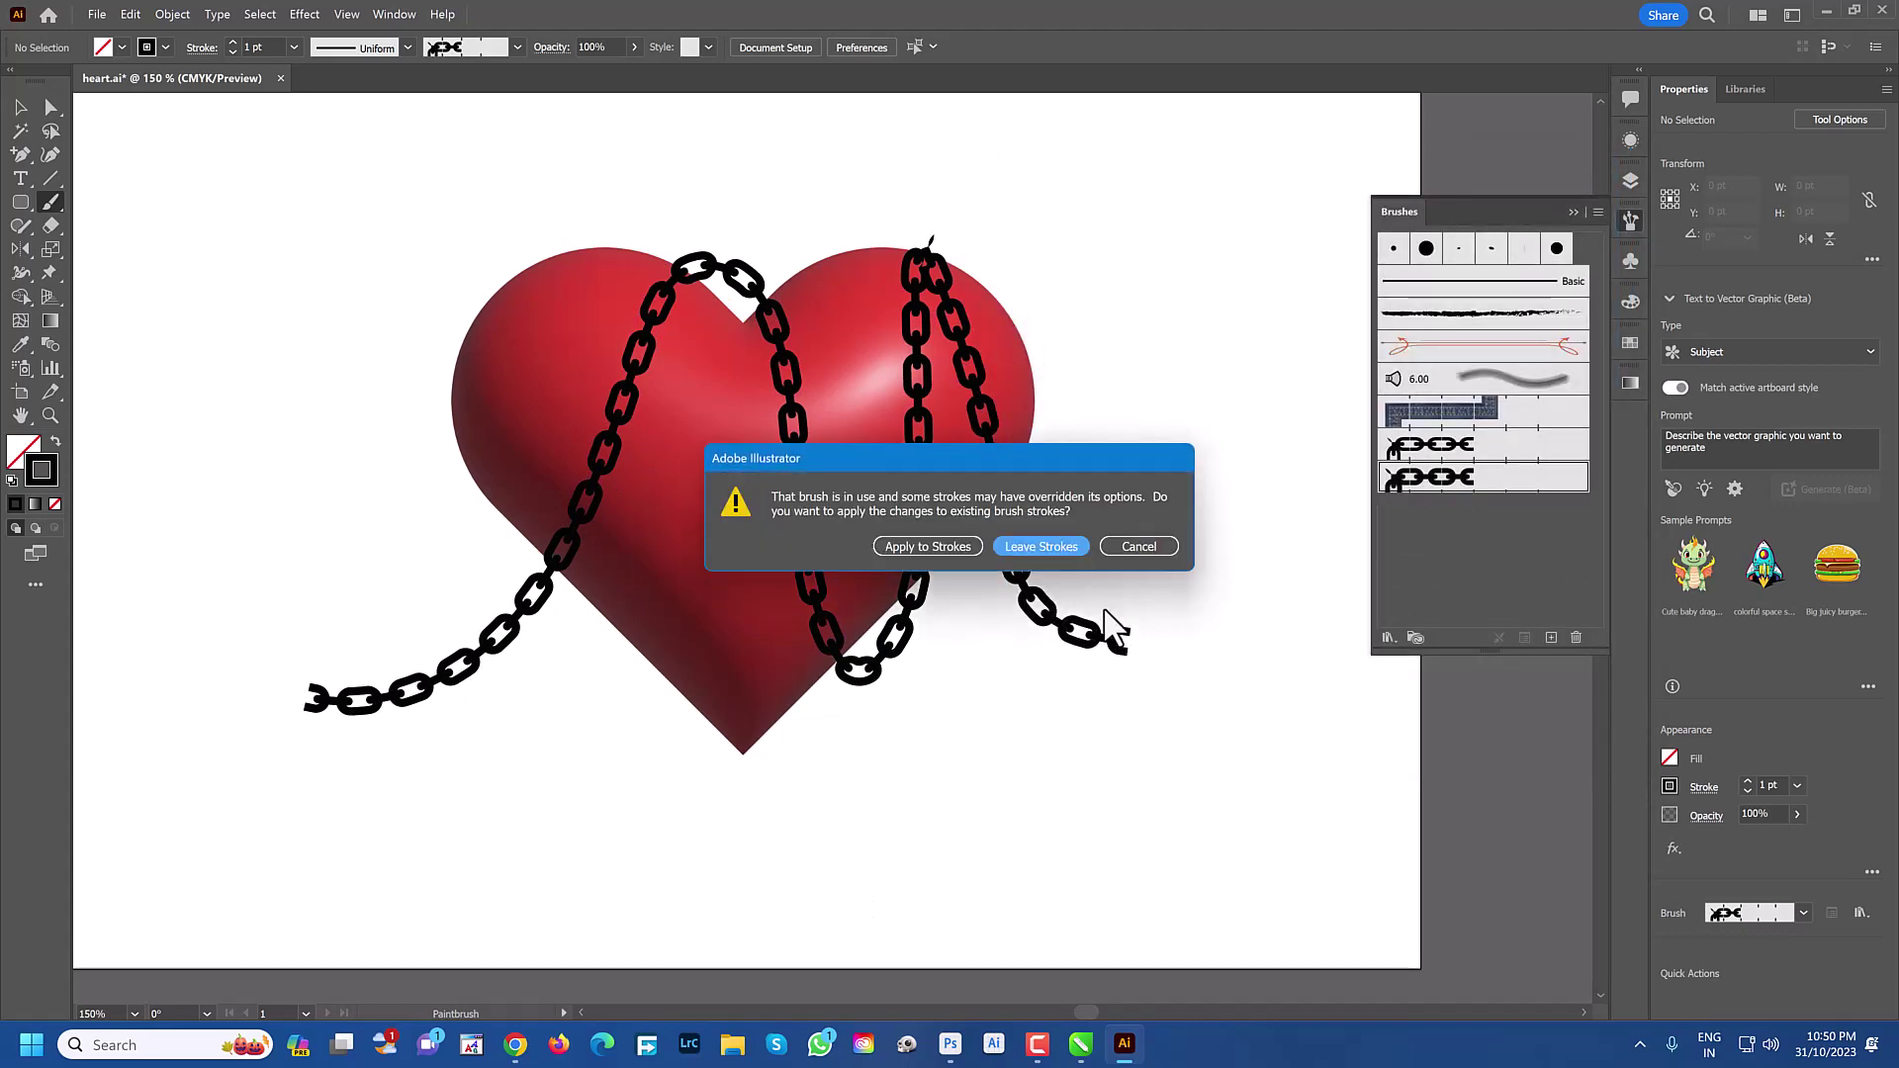
click(910, 548)
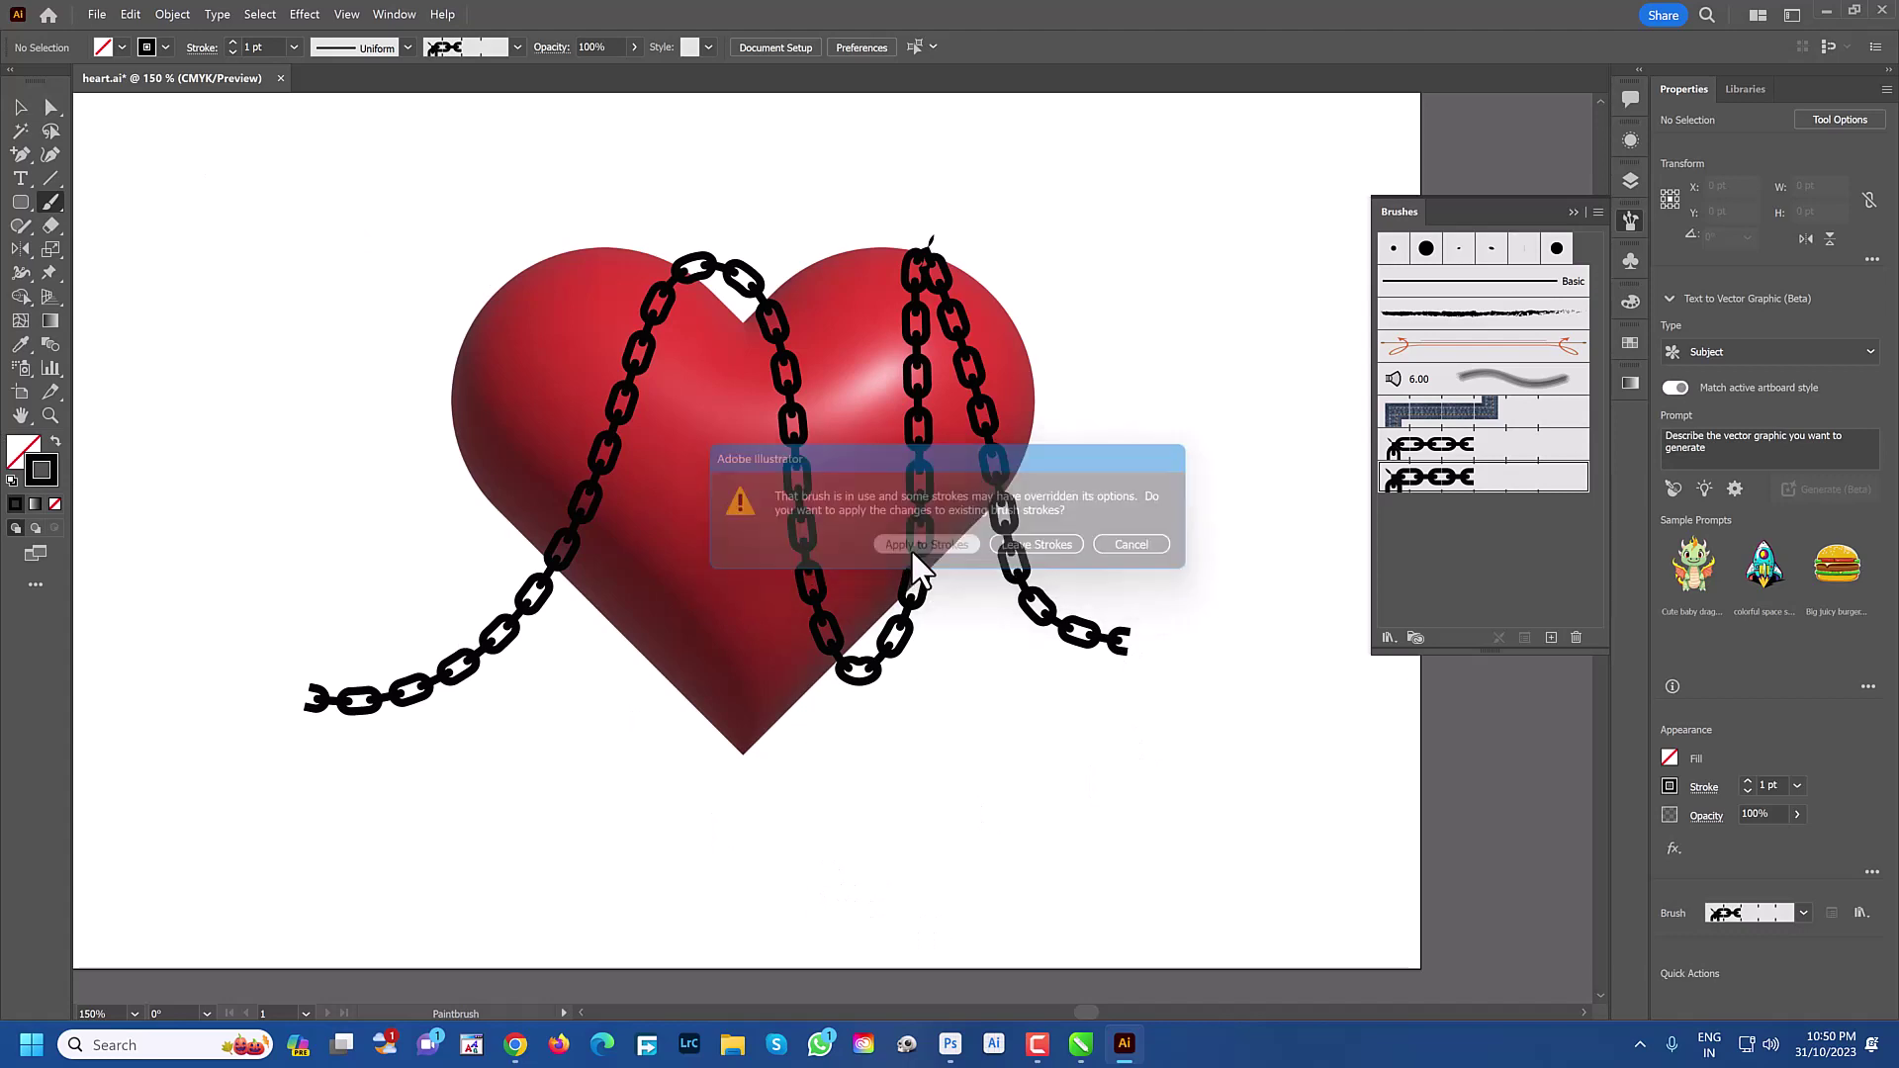
Smooth the sharp chain bend at the top of the heart's right lobe by adjusting its anchor point and direction handles
click(51, 107)
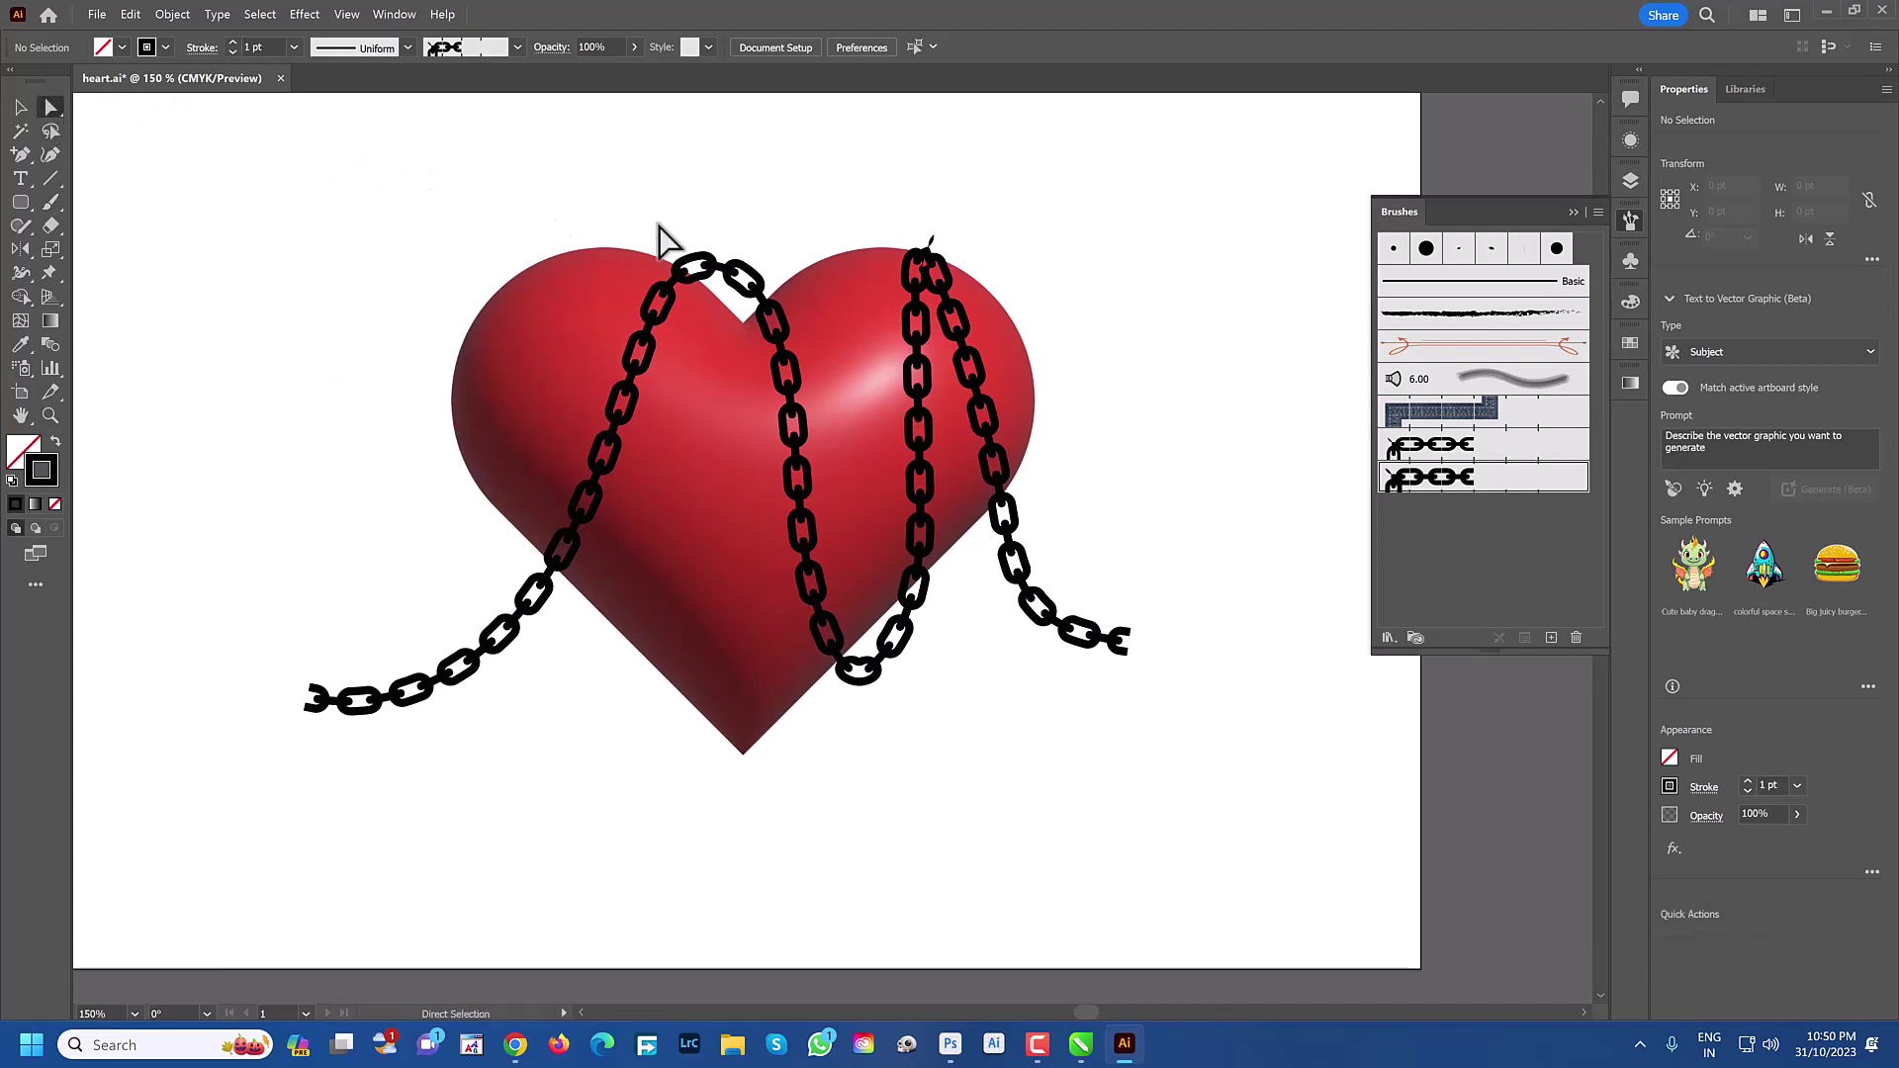
click(1029, 628)
scroll(954, 306, up, 3)
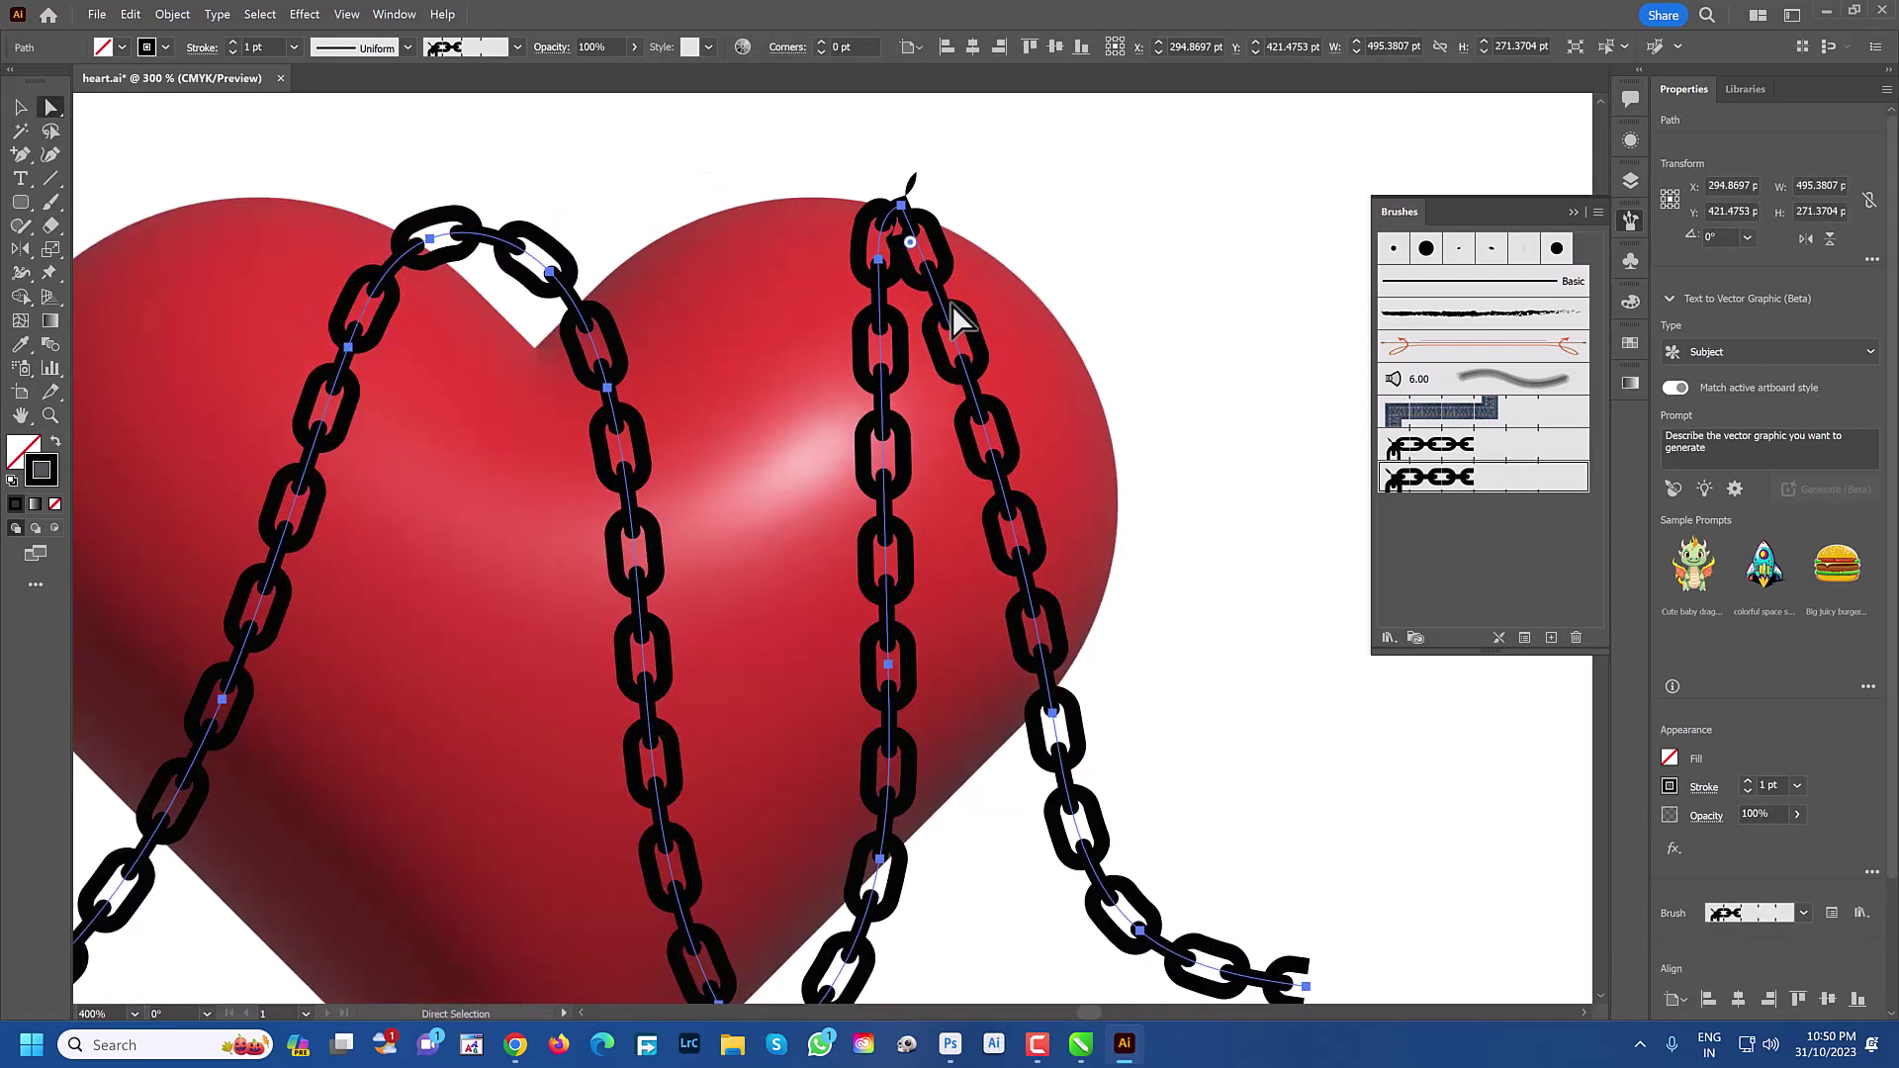
drag(901, 204, 904, 190)
scroll(906, 194, up, 5)
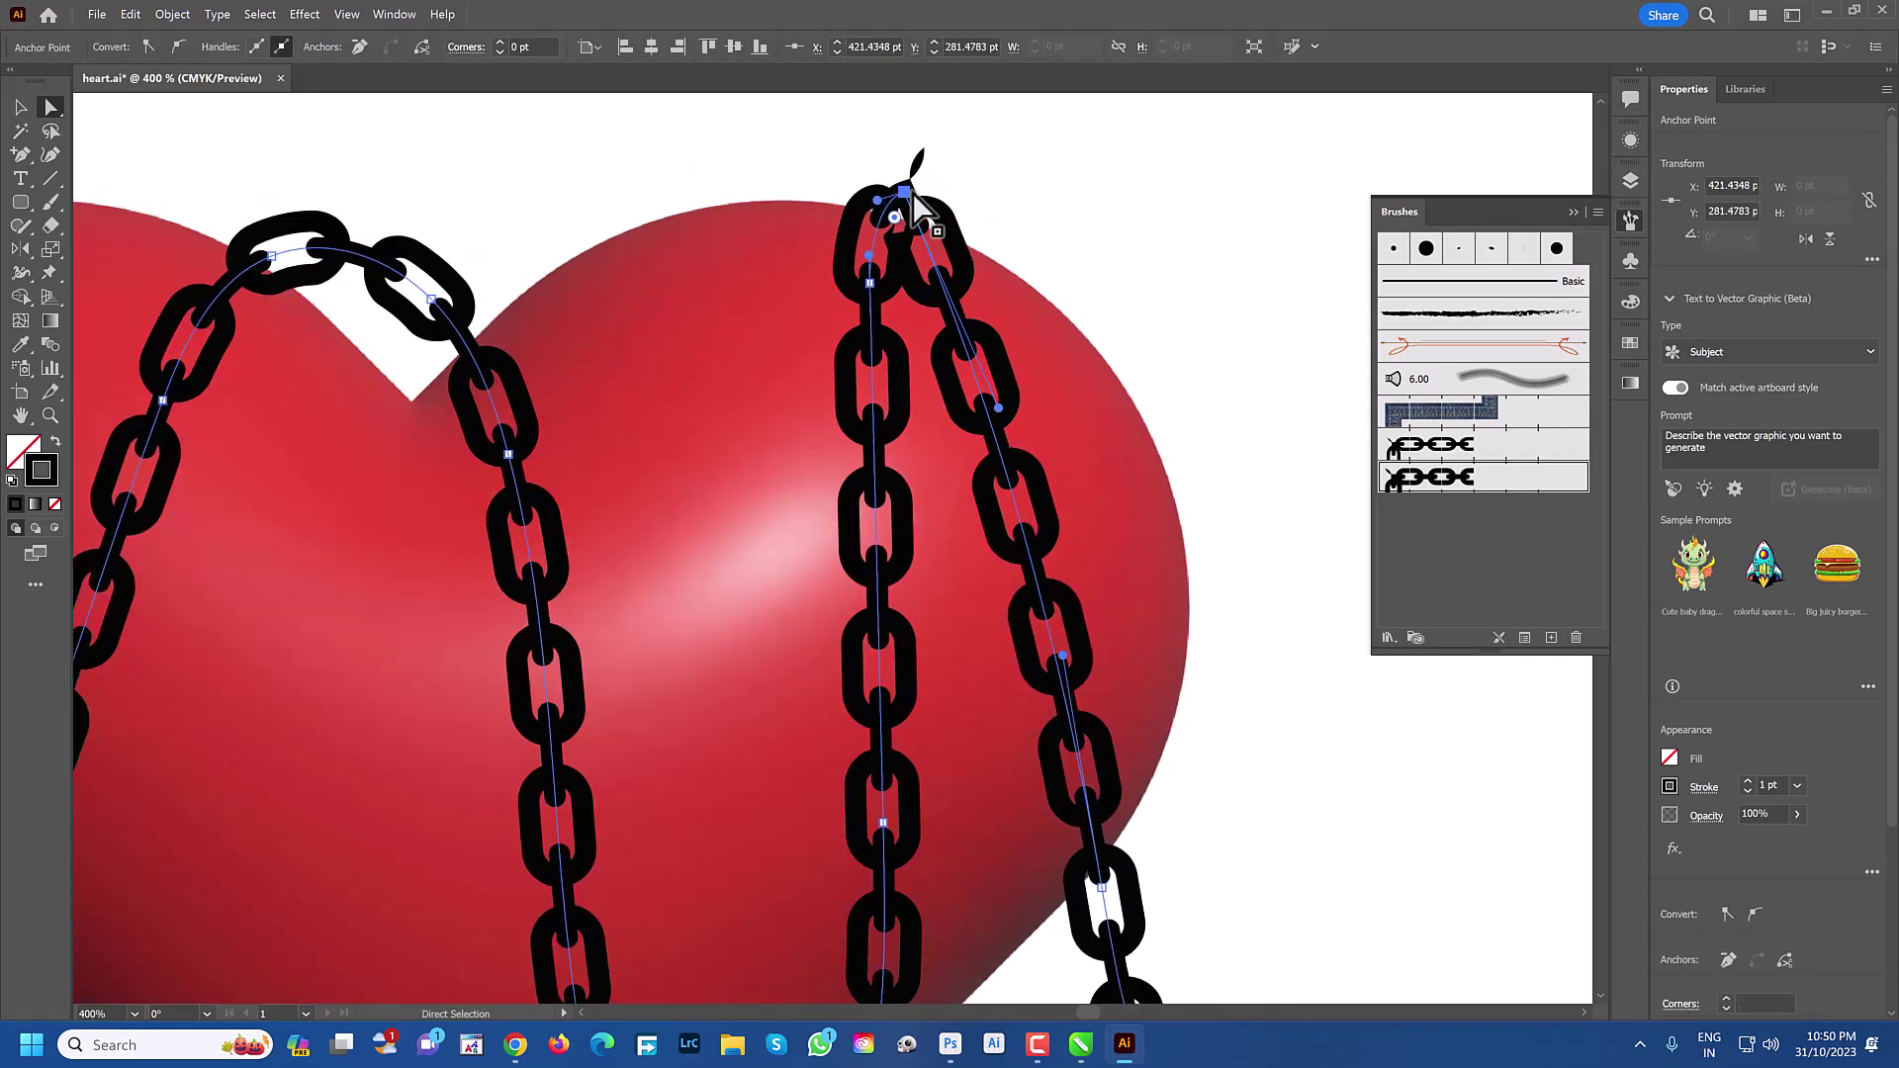
drag(799, 213, 748, 198)
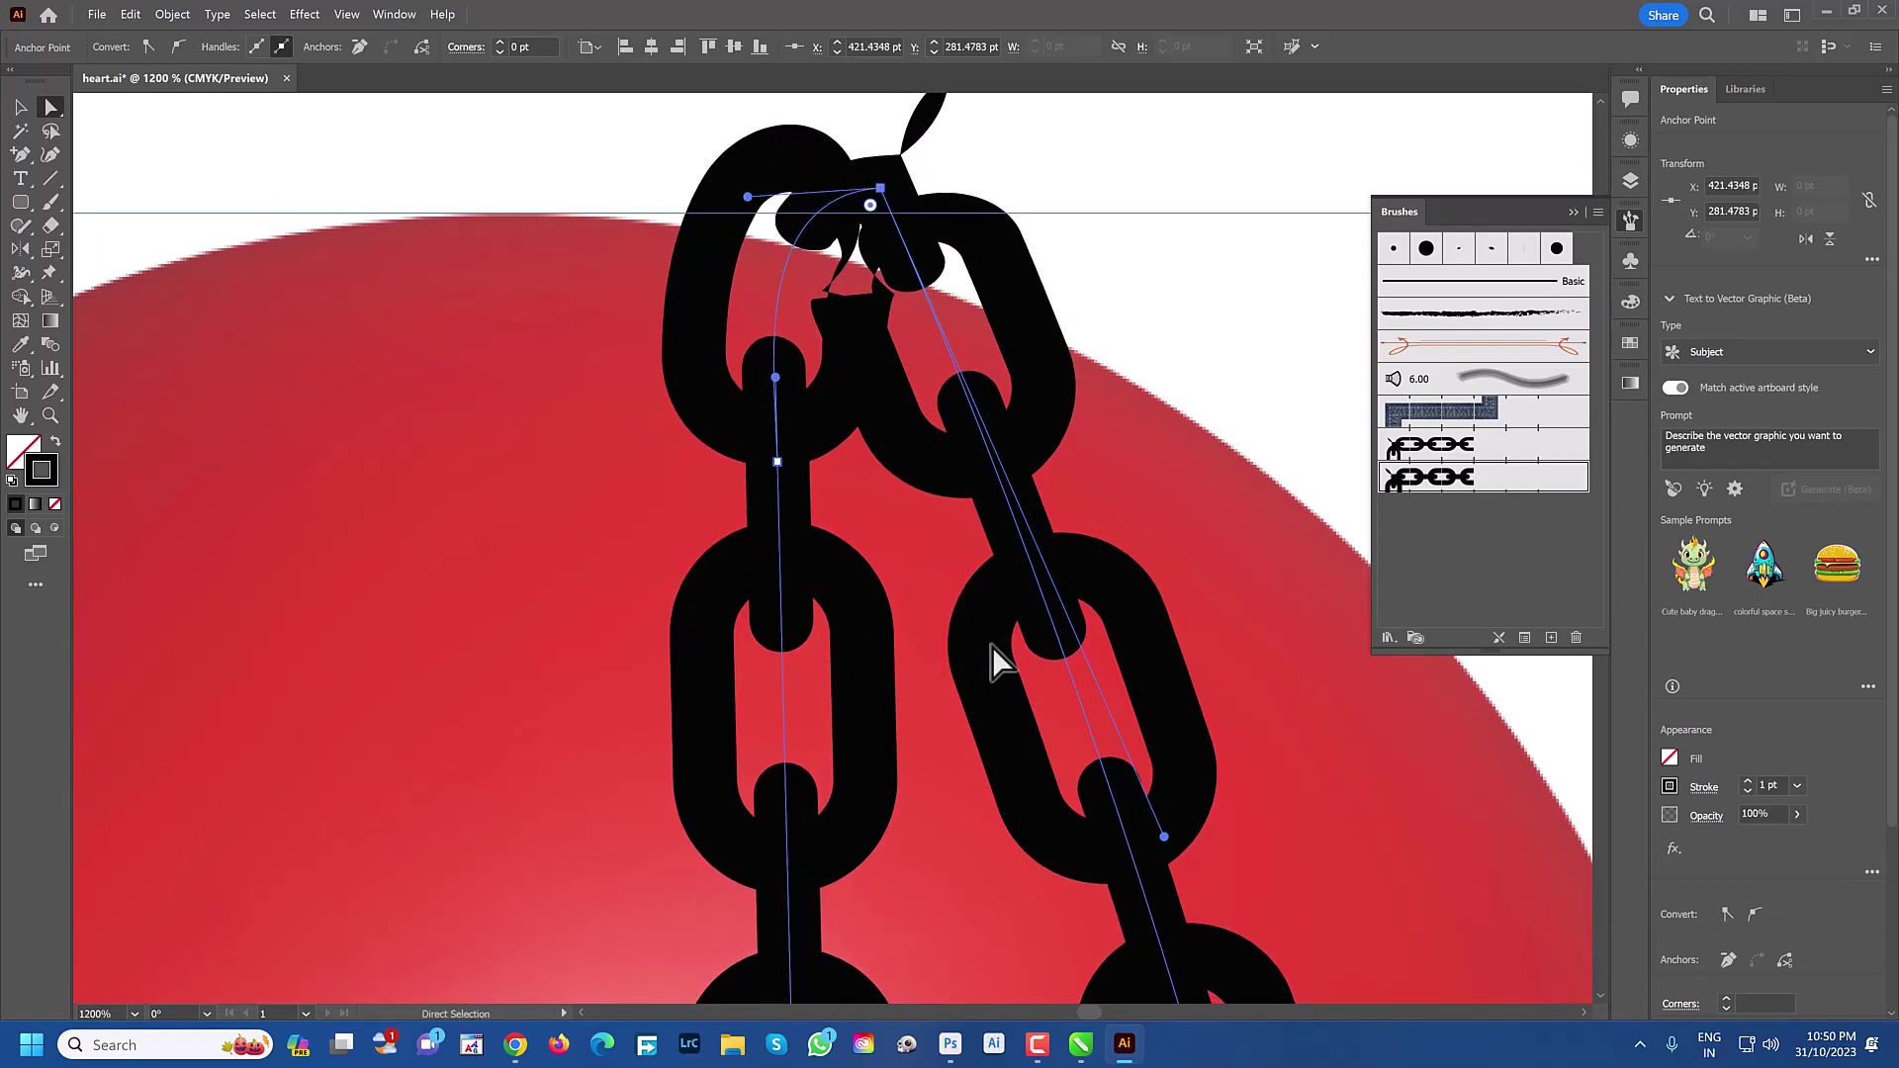
drag(1166, 840, 1212, 239)
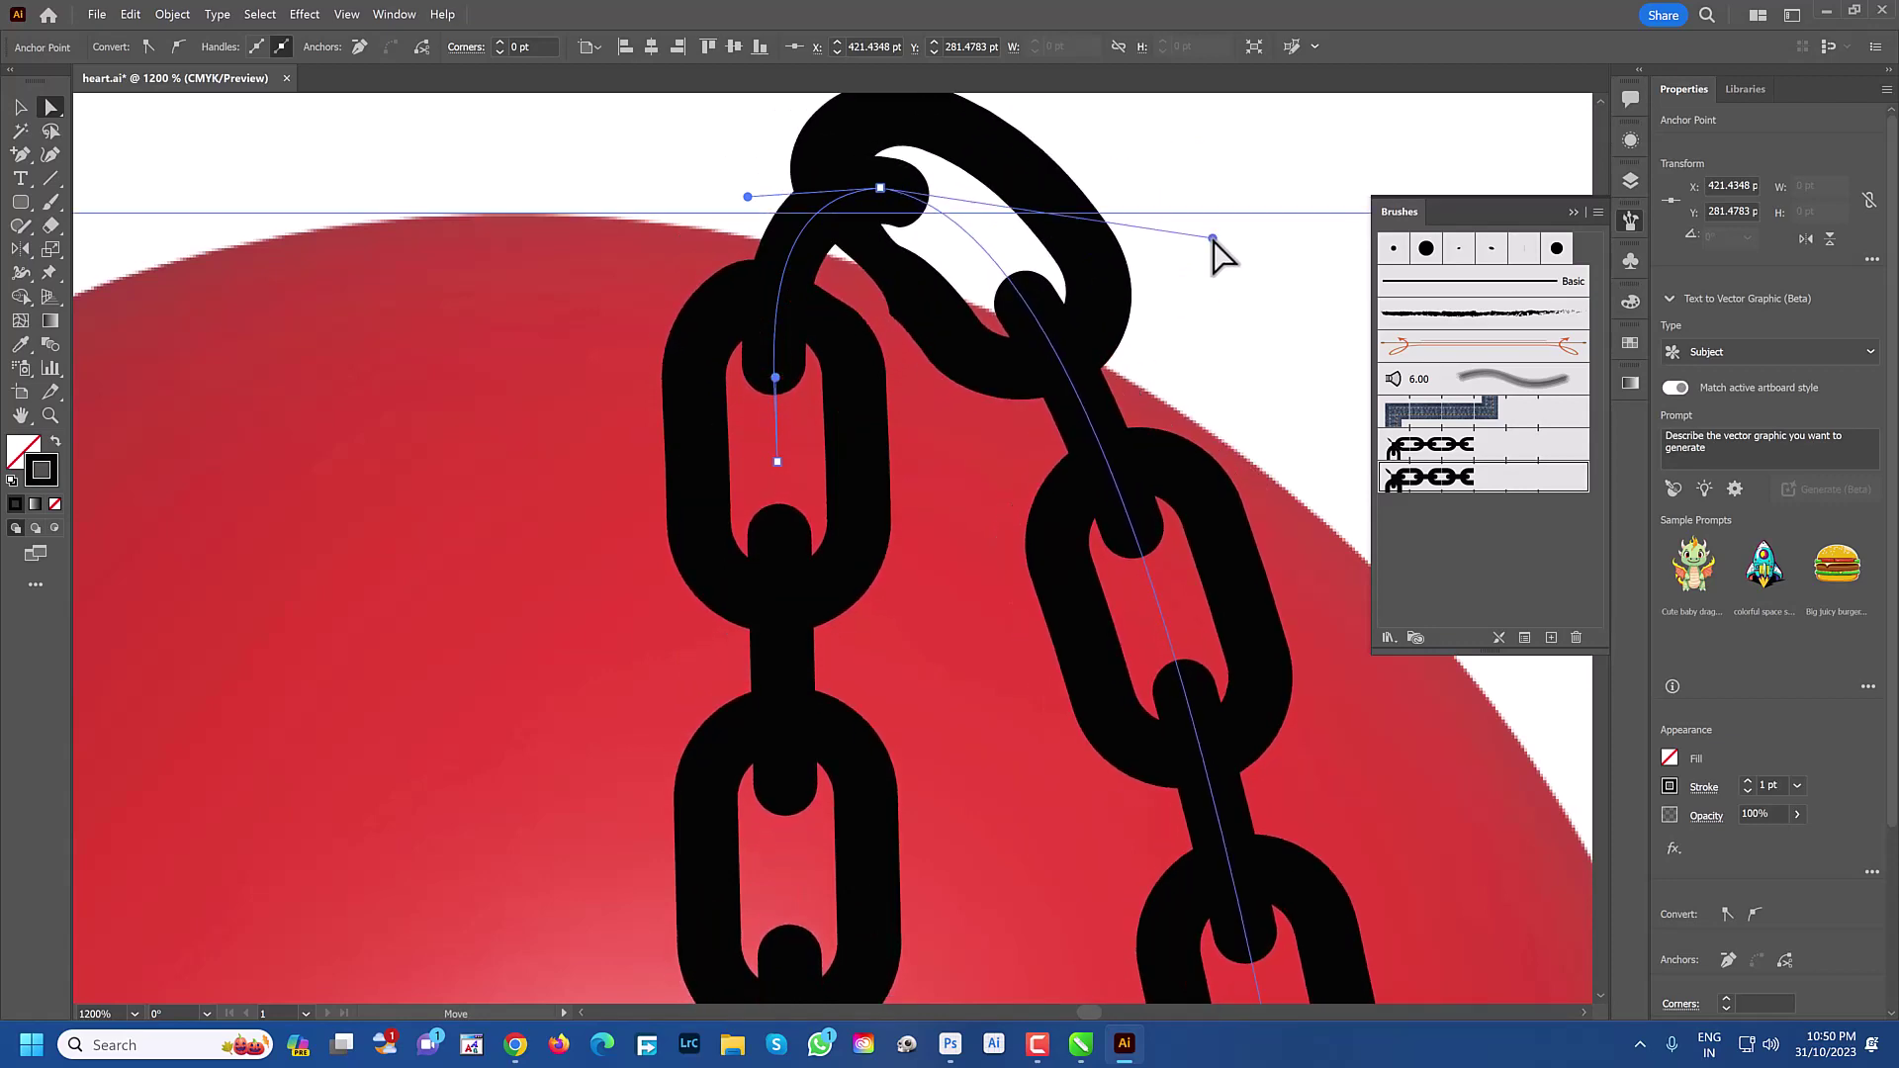
Select the heart and the chain stroke together and make an Intertwine object from them
key(ctrl+minus)
key(ctrl+minus)
key(ctrl+minus)
key(ctrl+minus)
key(ctrl+minus)
key(ctrl+minus)
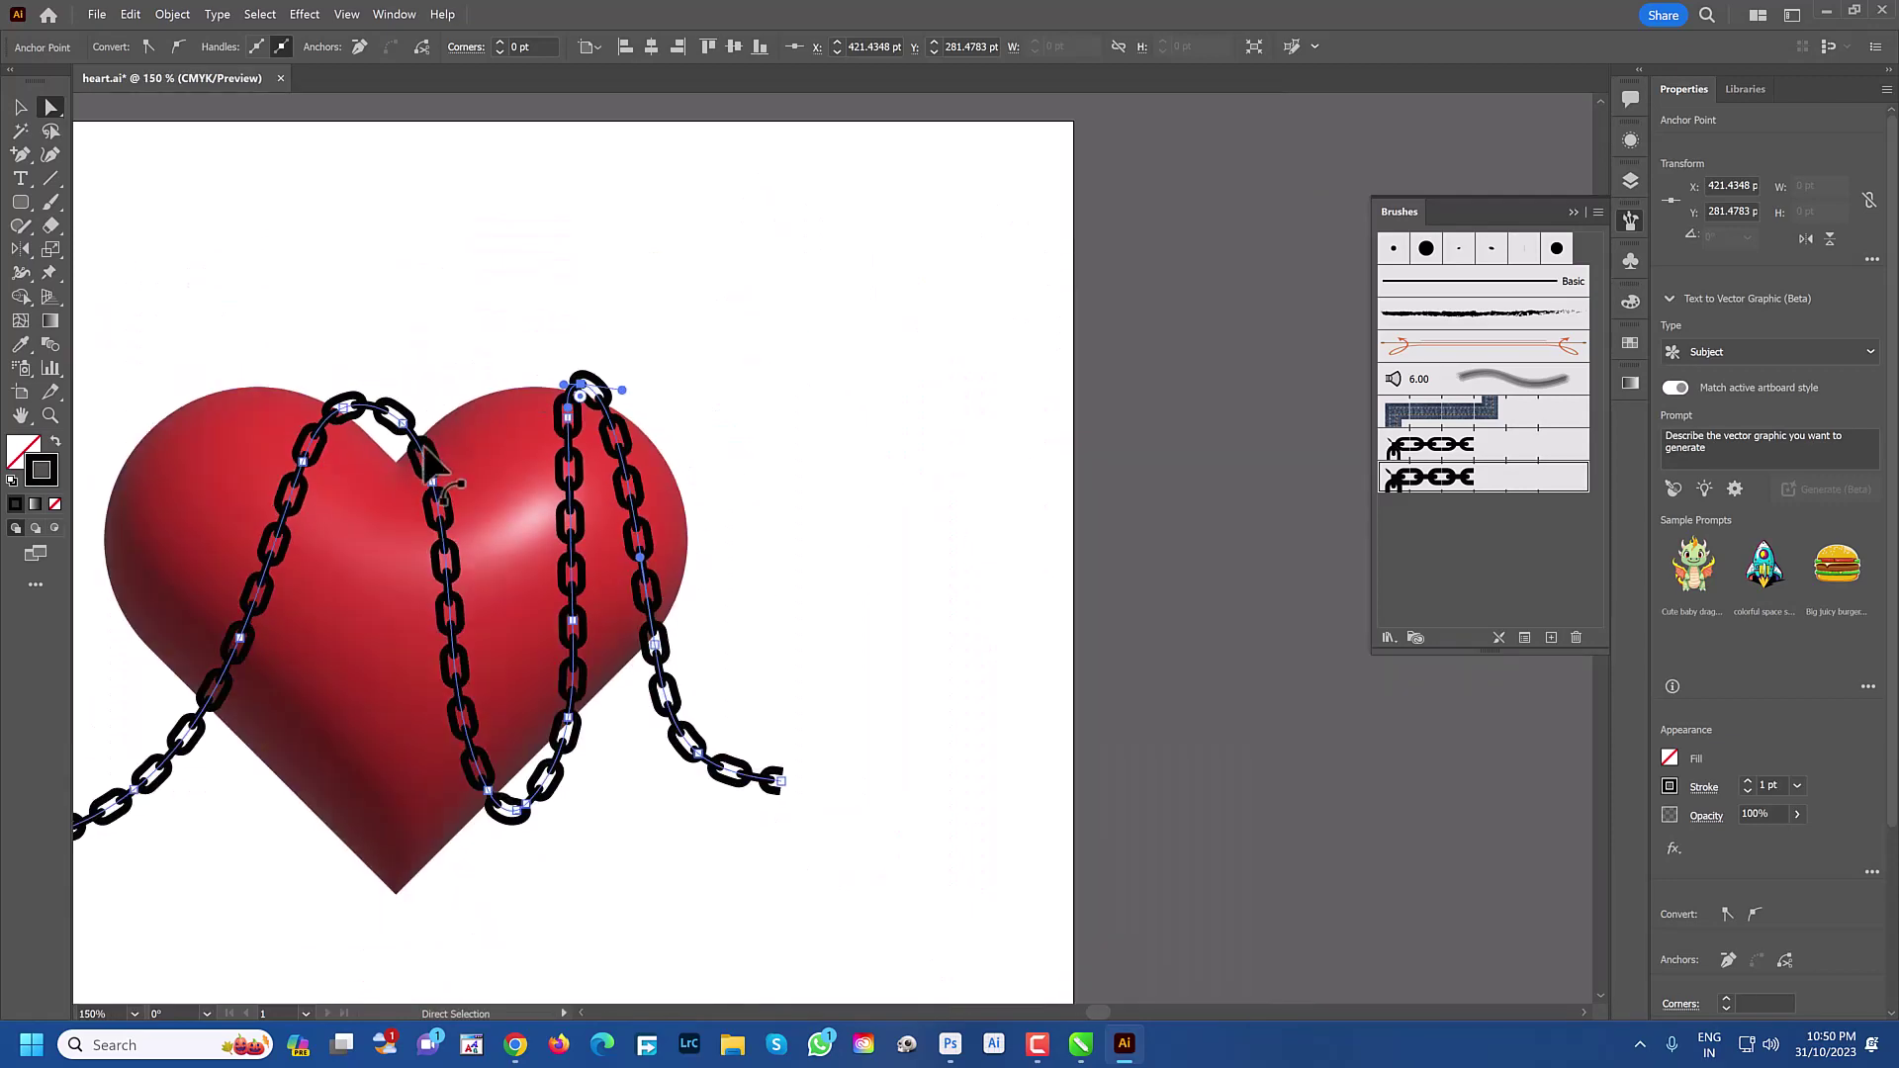
key(v)
drag(409, 210, 835, 465)
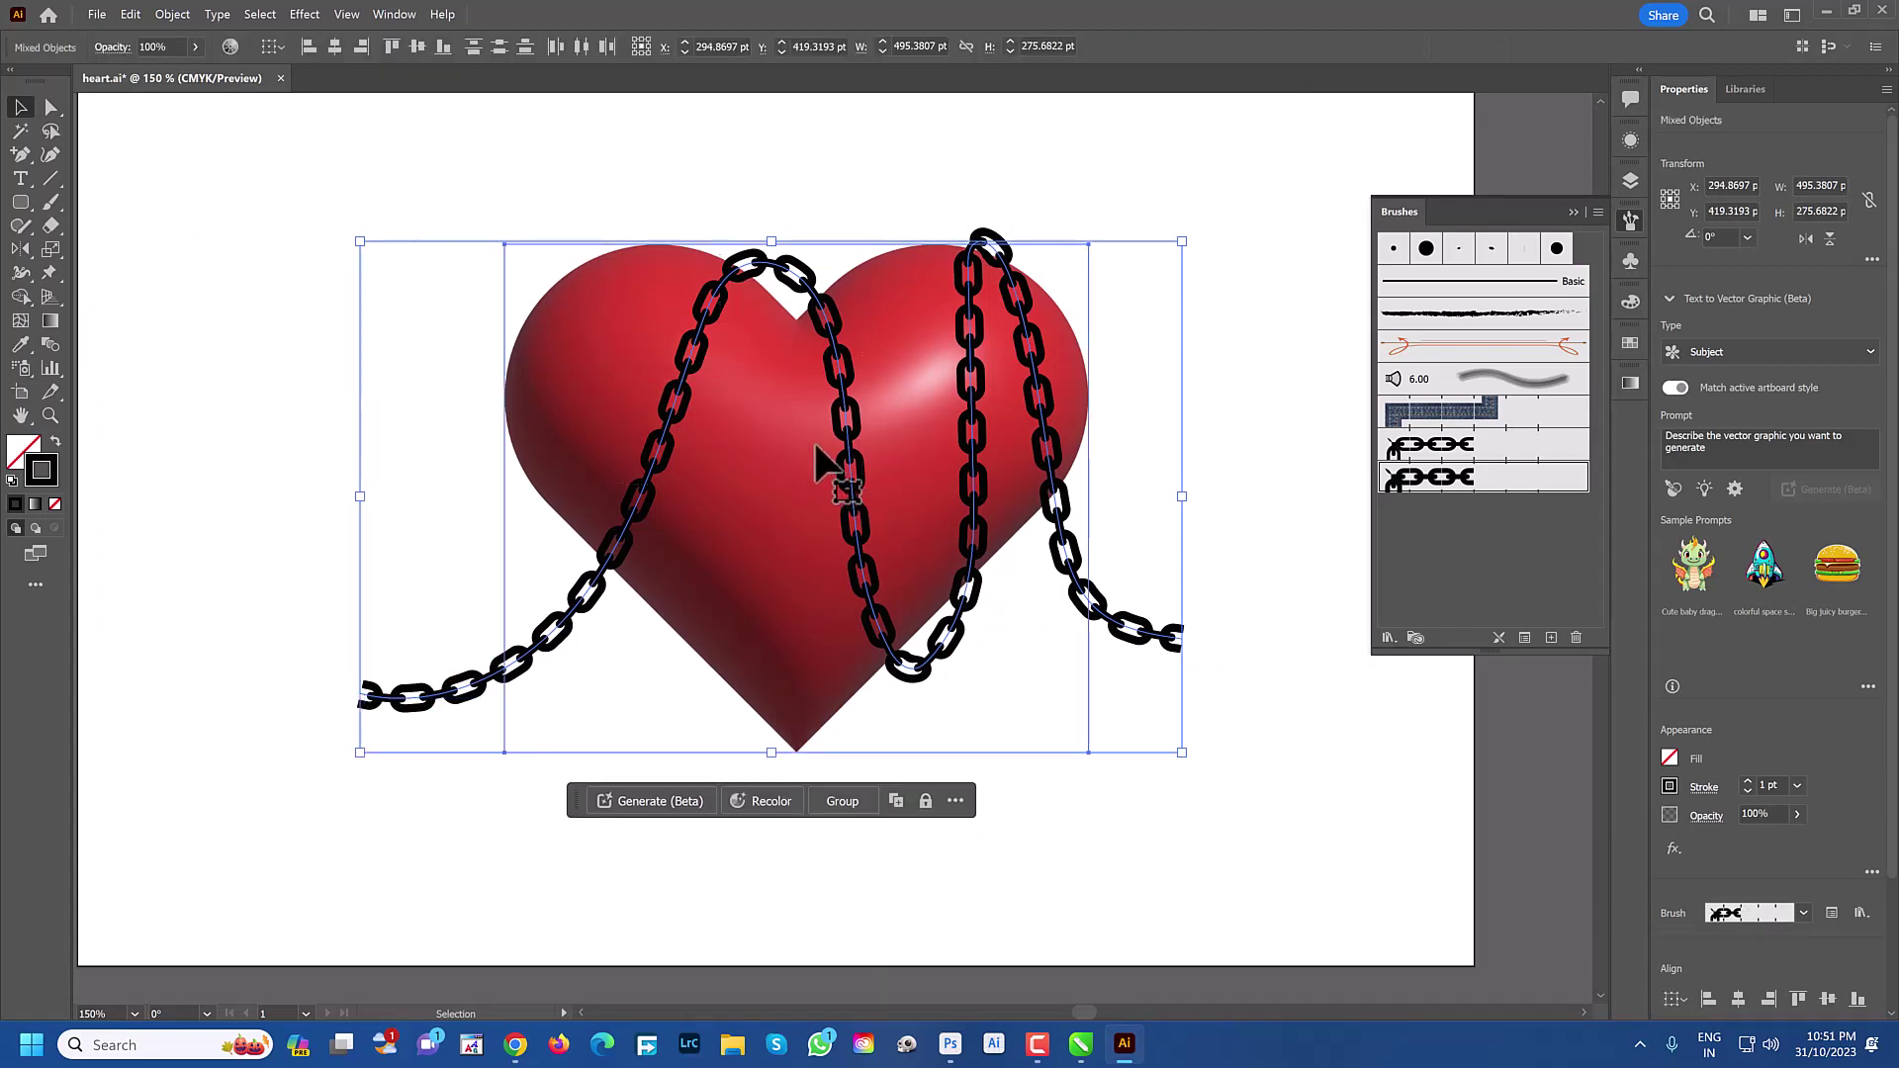
click(172, 14)
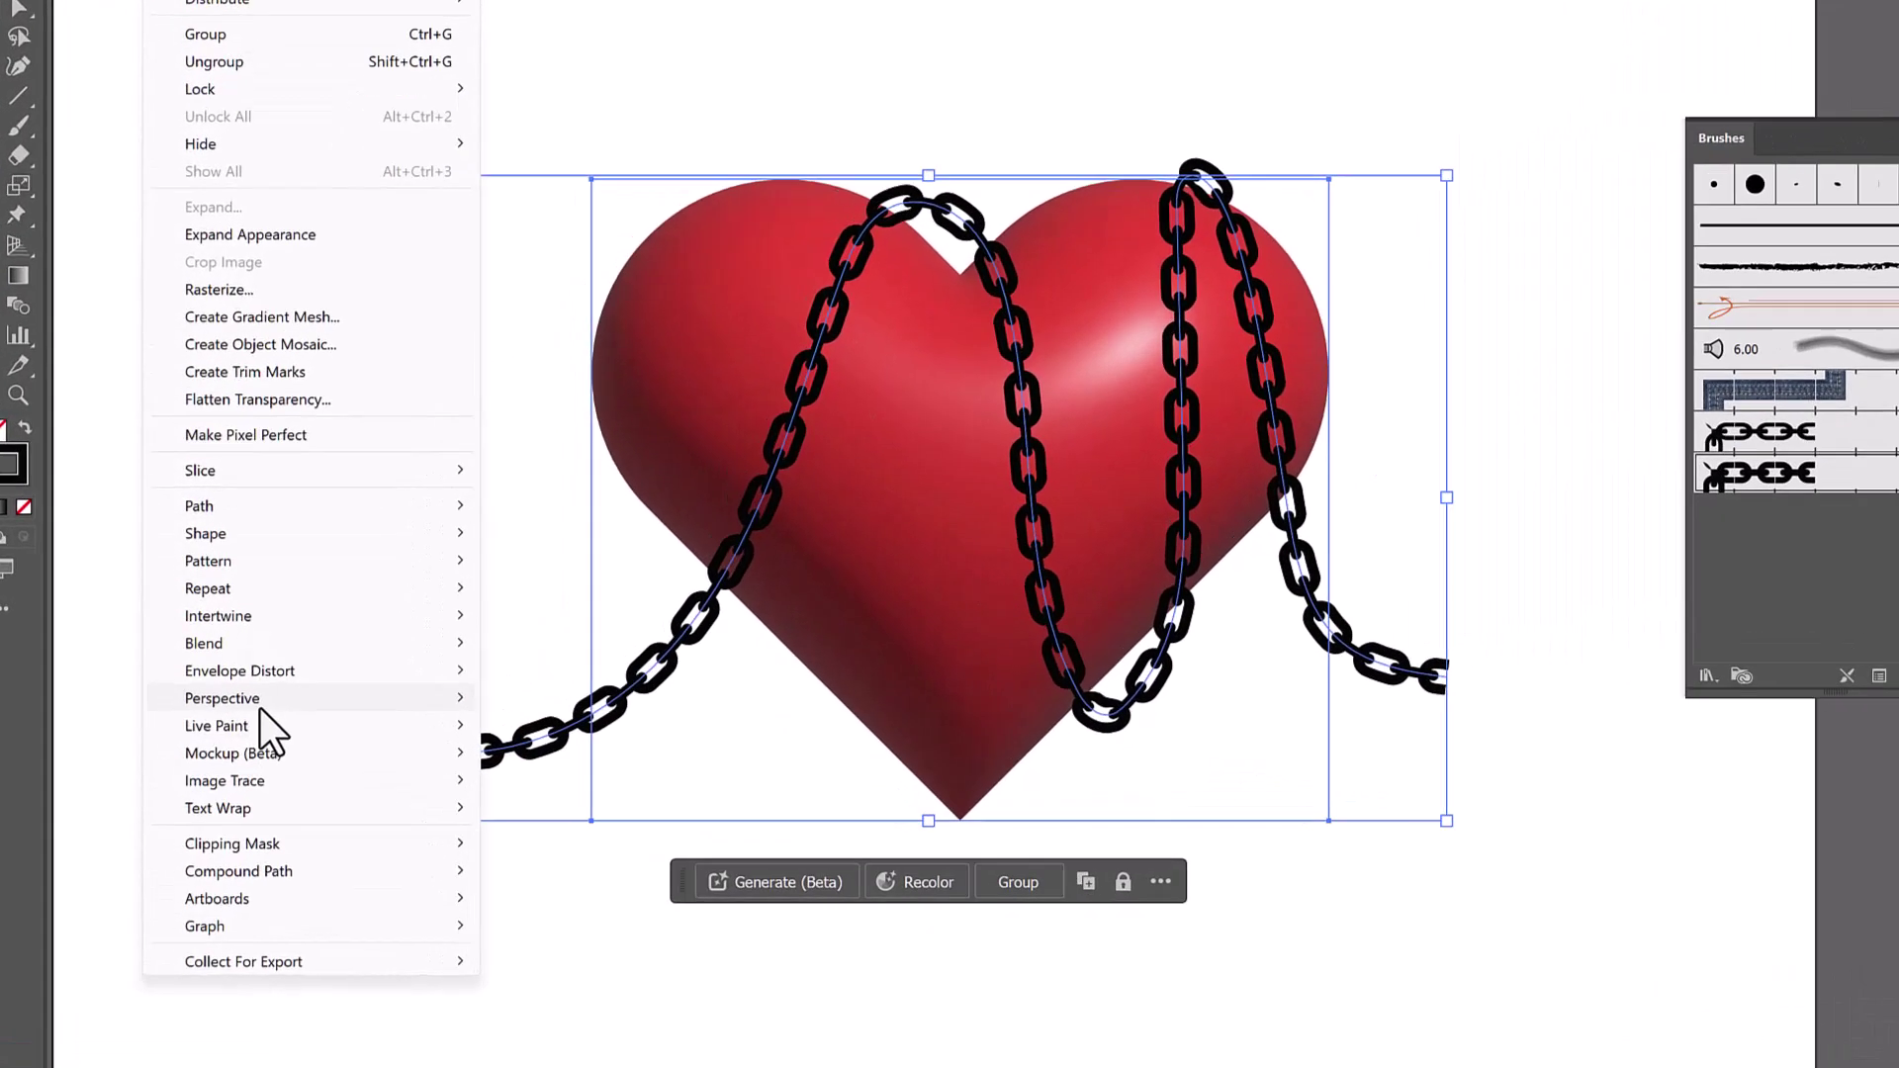
mouse_move(252, 618)
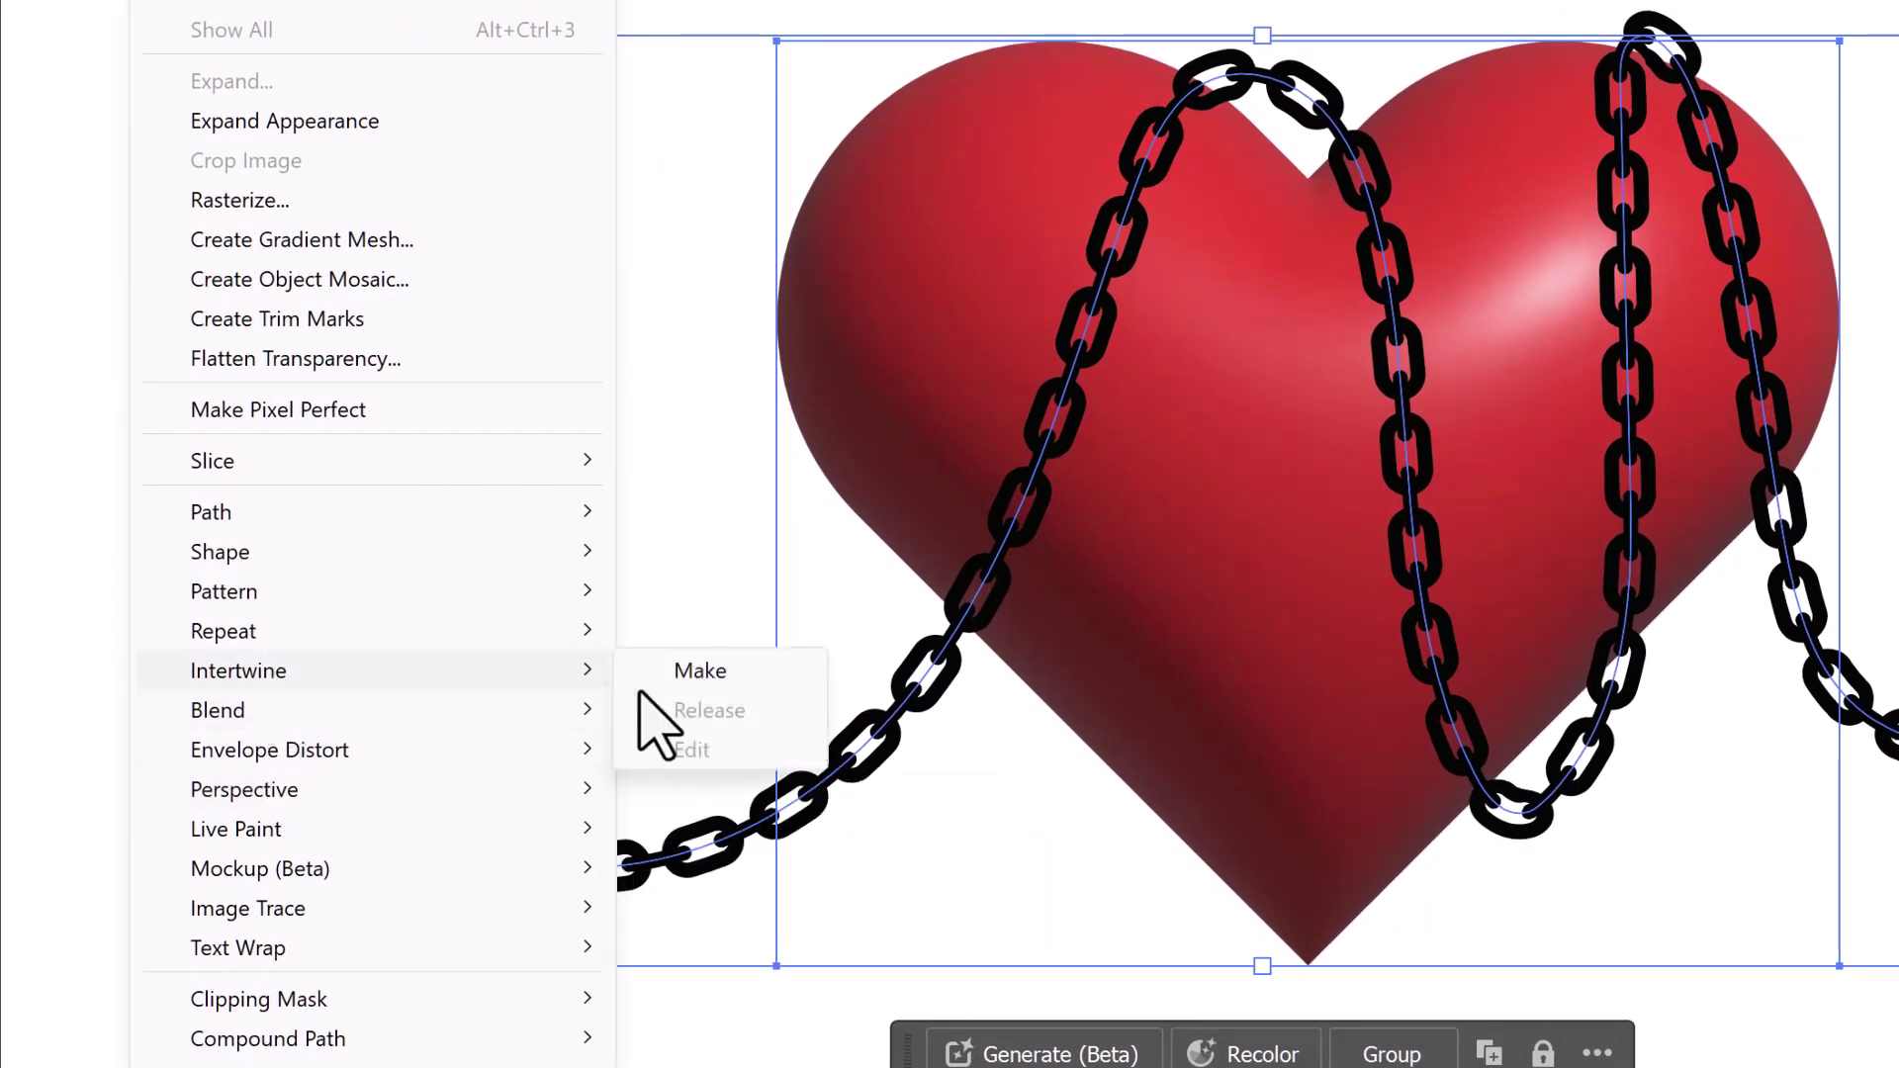
click(751, 670)
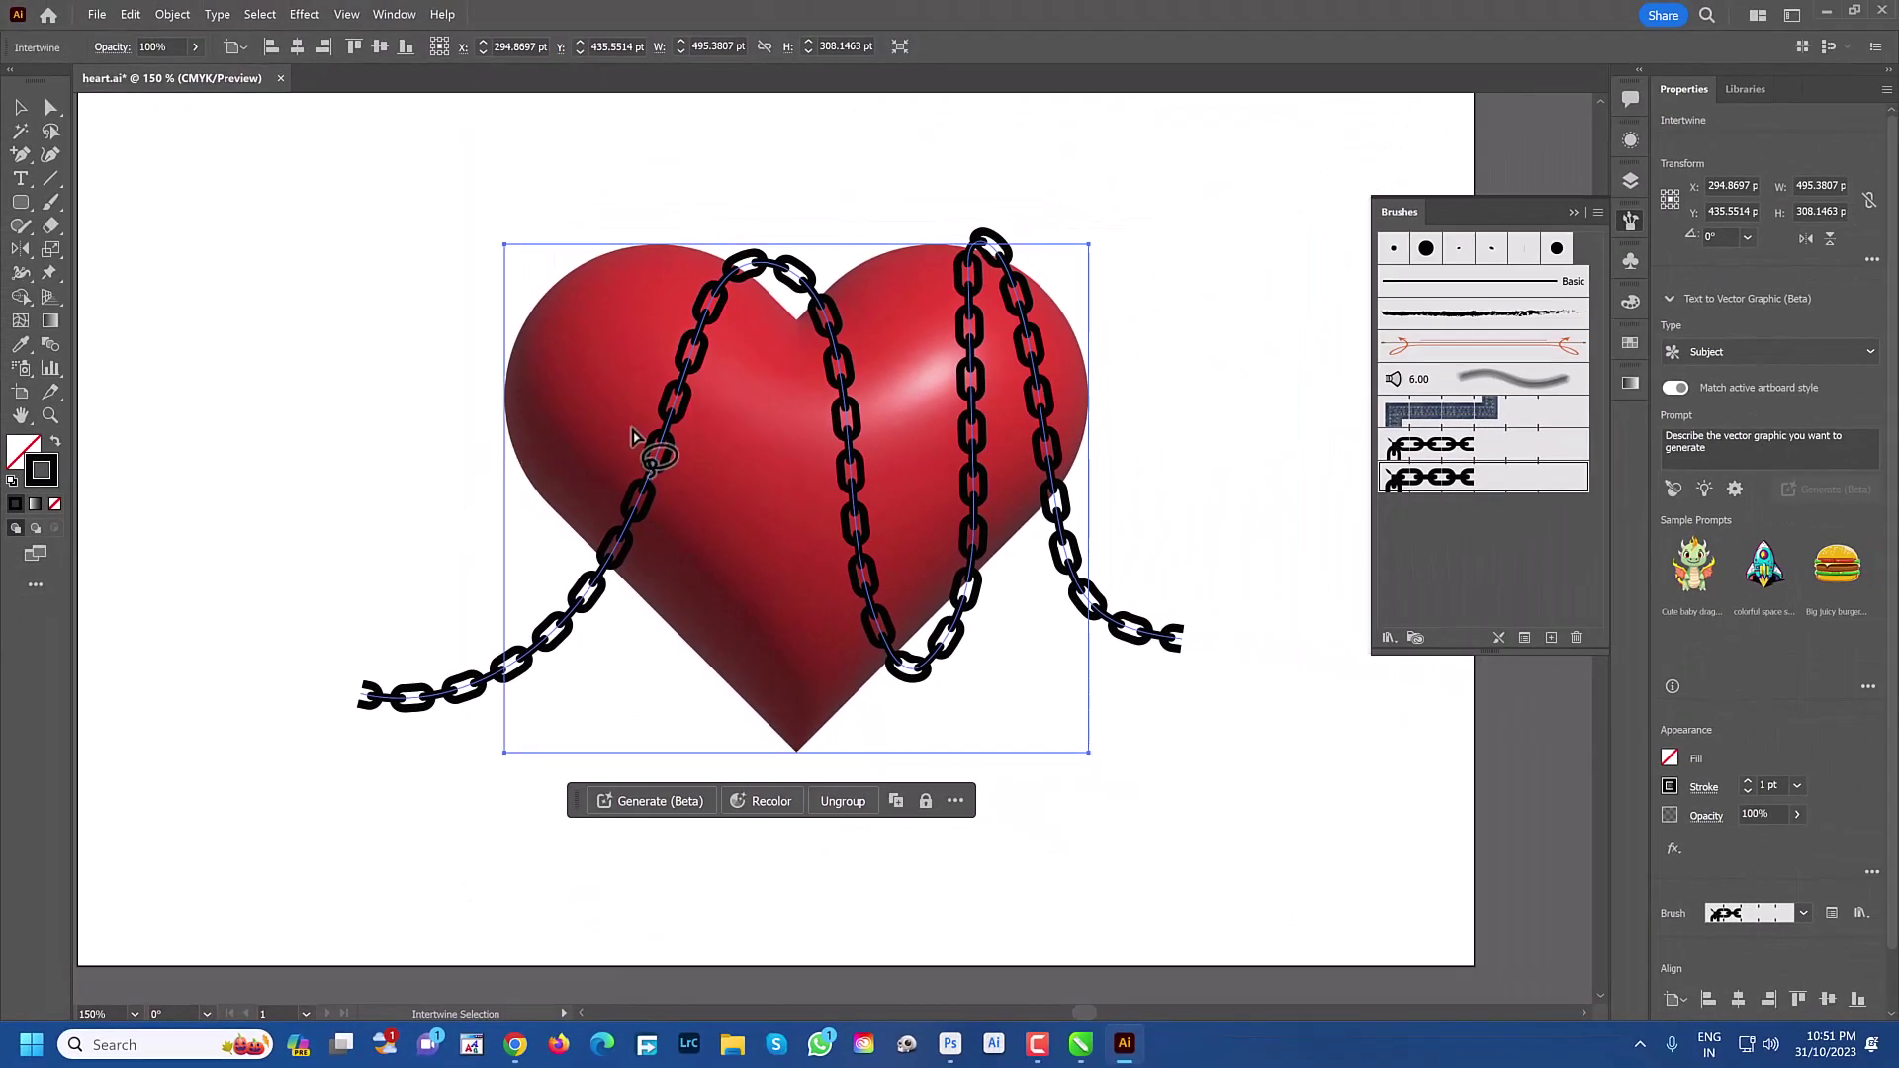
Send the chain's first strand on the left lobe and its third strand on the right lobe behind the heart, then deselect
scroll(633, 439, up, 1)
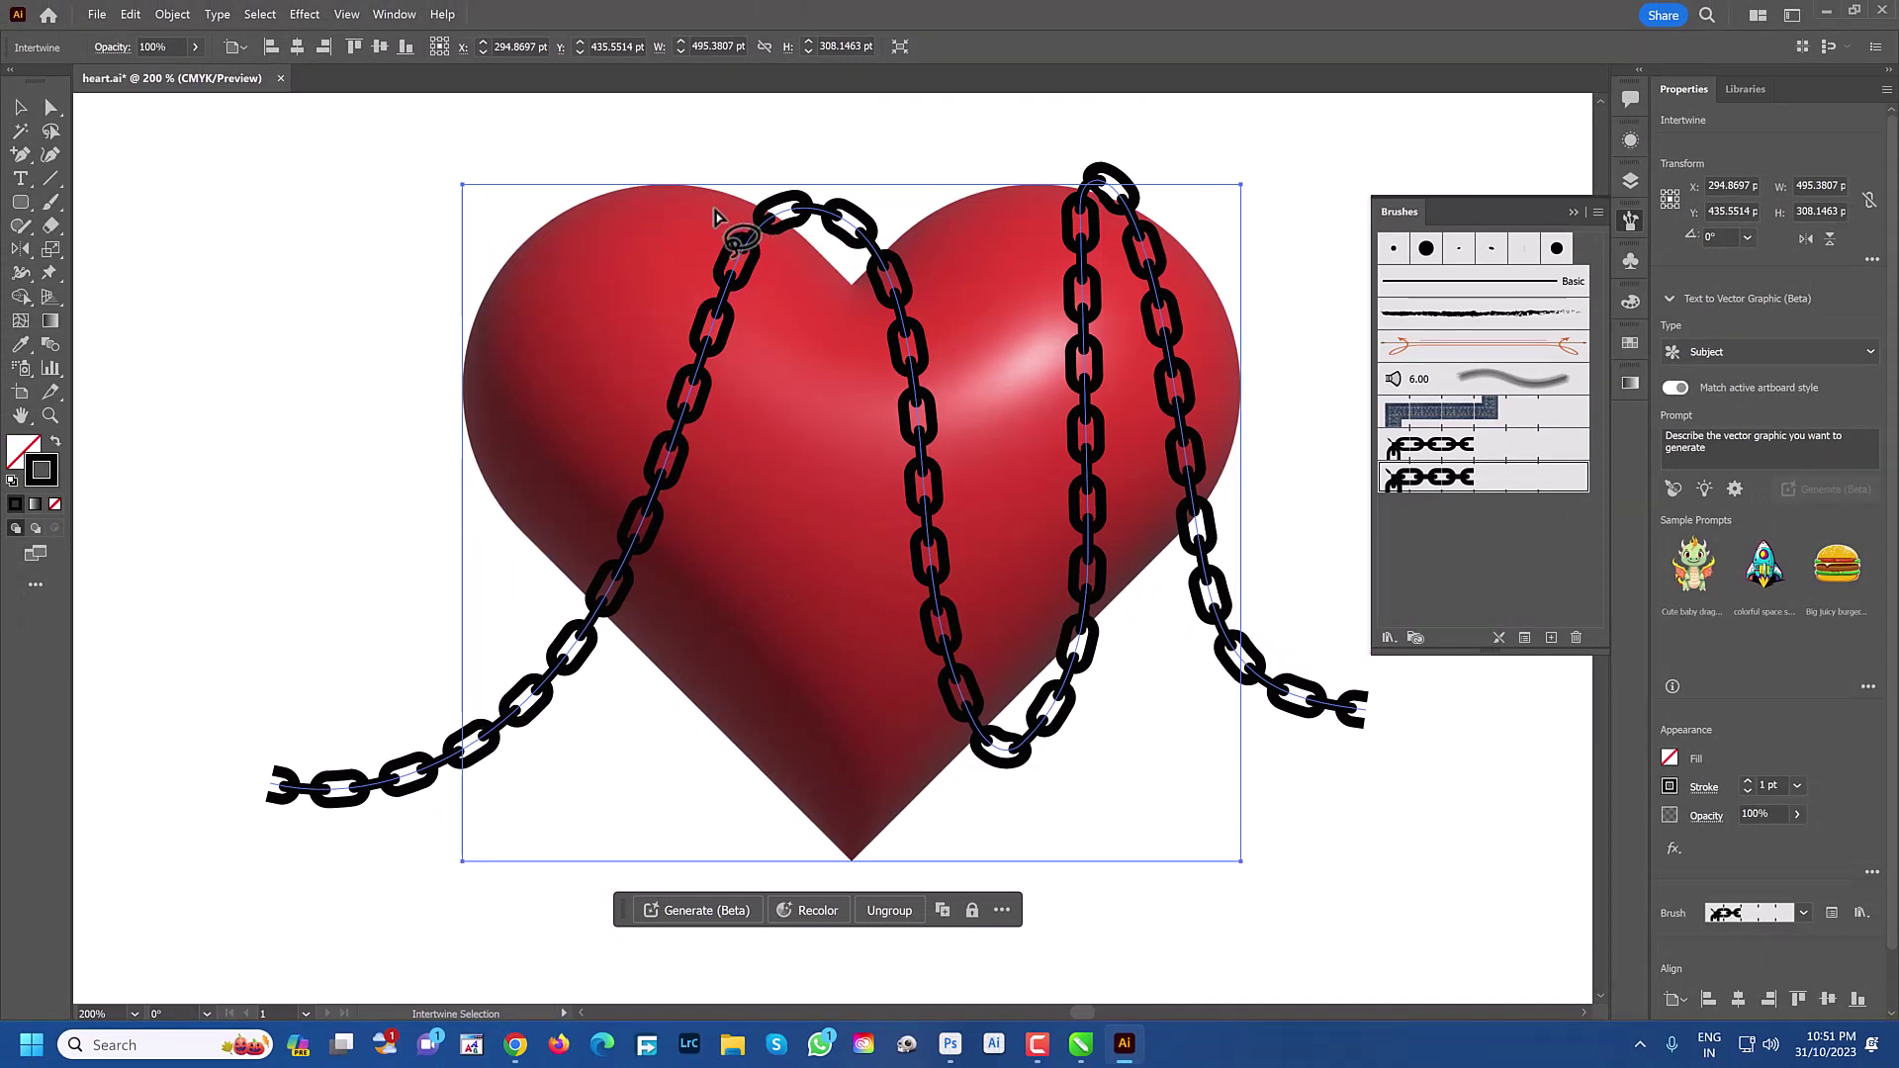
mouse_move(718, 217)
mouse_down()
mouse_move(760, 201)
mouse_move(789, 237)
mouse_move(760, 599)
mouse_move(638, 638)
mouse_move(585, 618)
mouse_move(568, 480)
mouse_move(727, 210)
mouse_move(731, 229)
mouse_up()
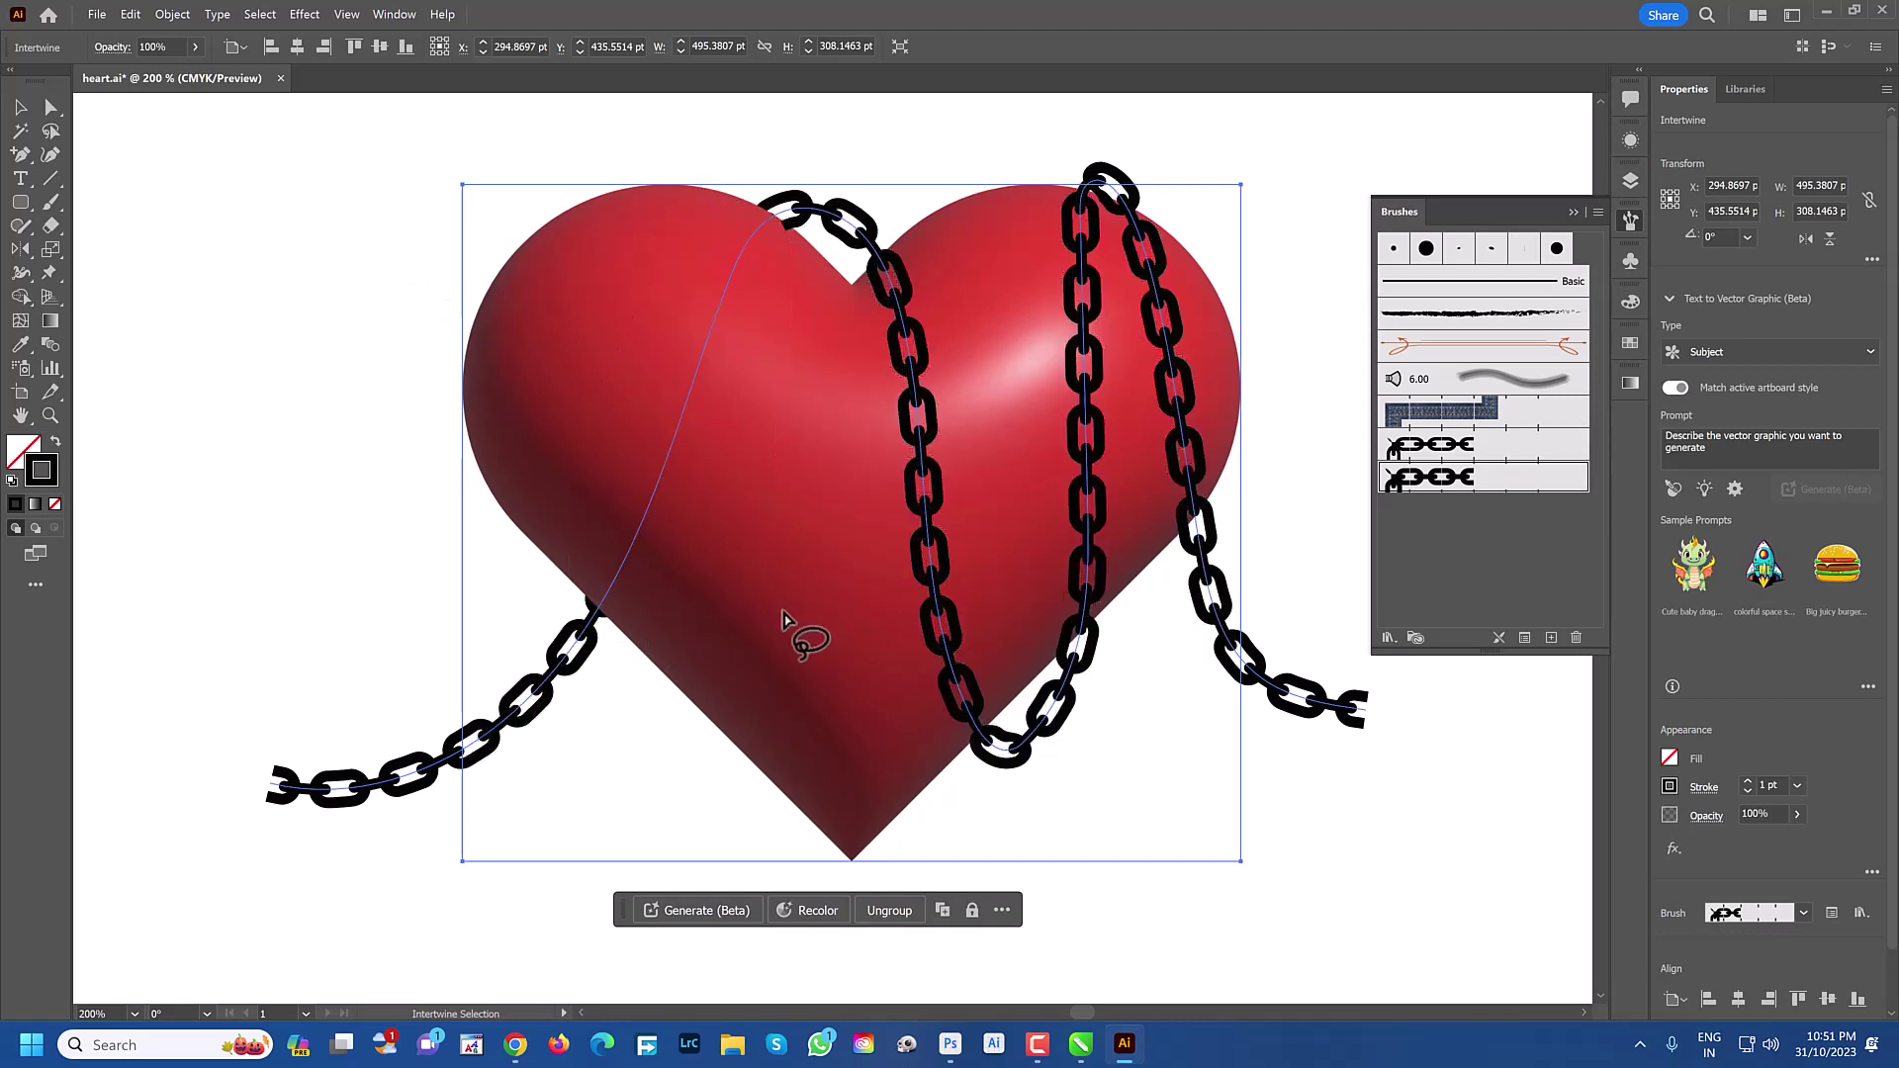
mouse_move(1019, 649)
mouse_down()
mouse_move(1093, 692)
mouse_move(1130, 620)
mouse_move(1140, 500)
mouse_move(1109, 225)
mouse_up()
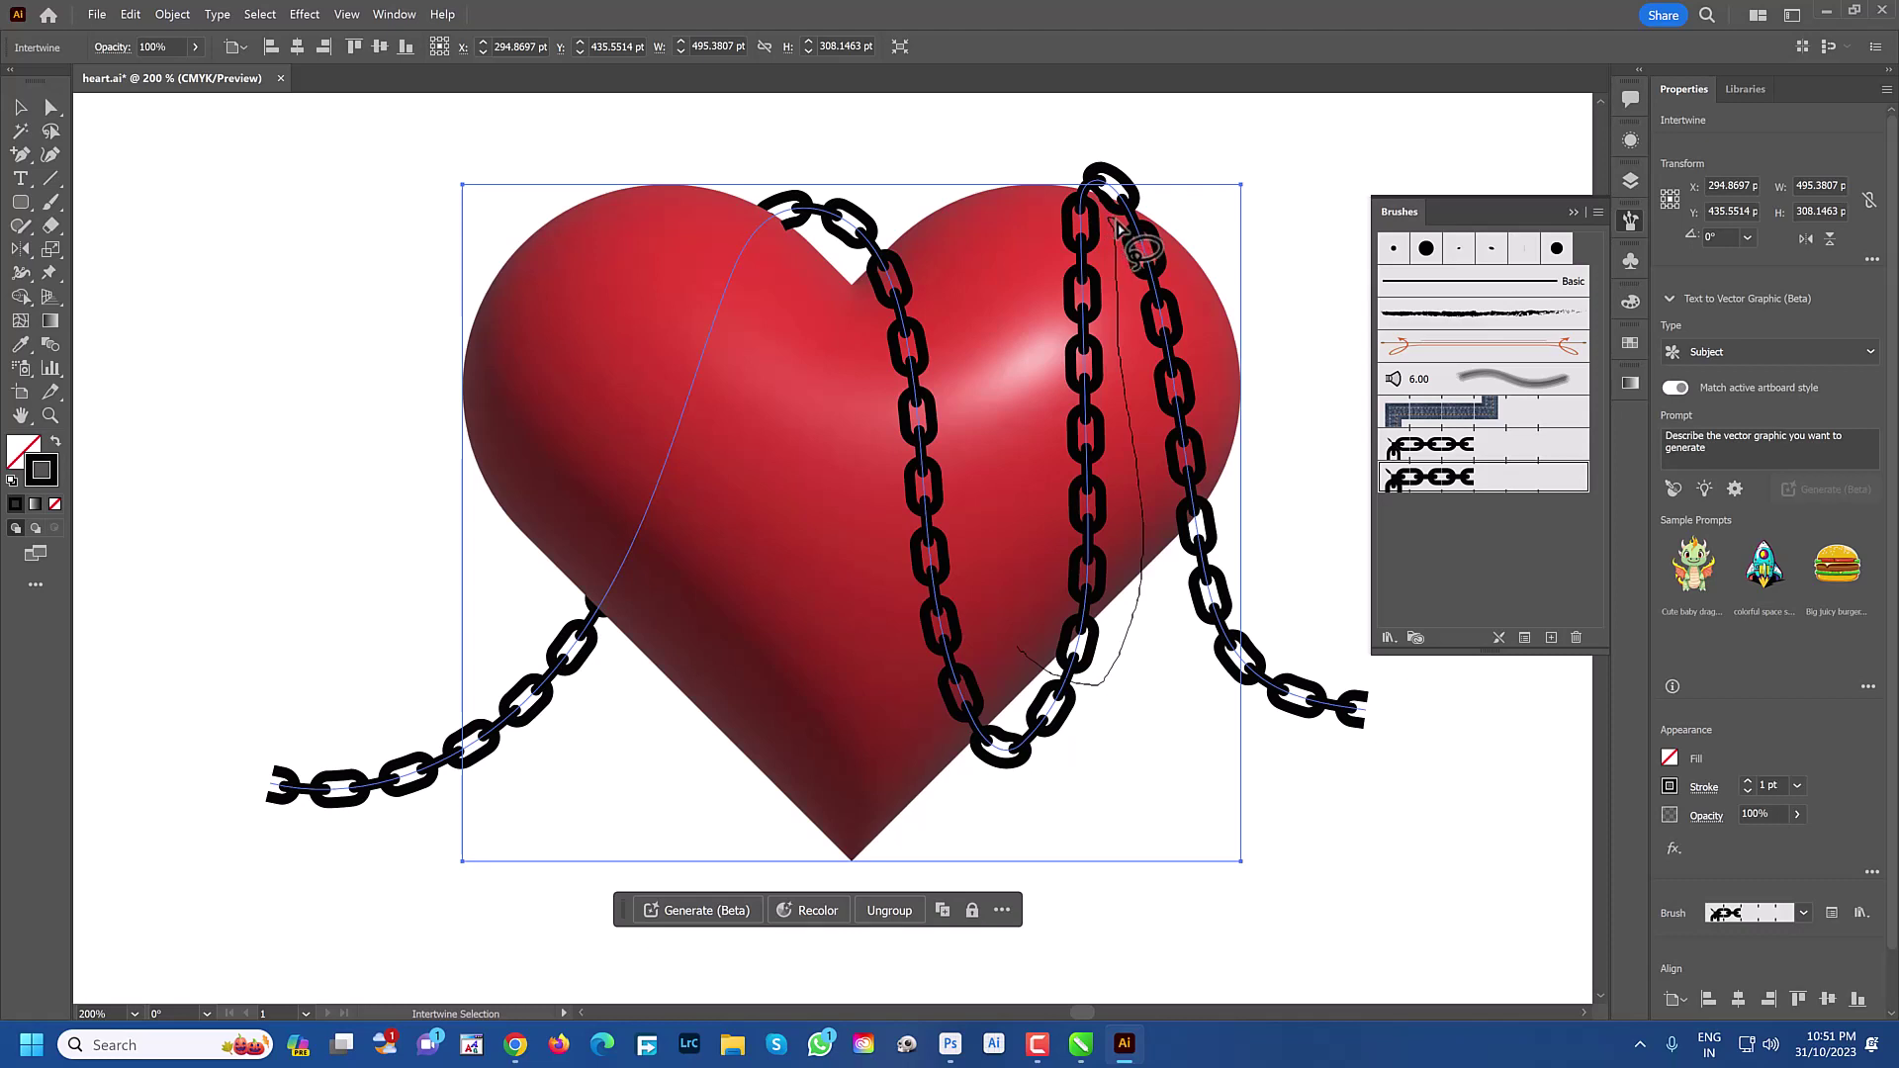
mouse_move(1123, 227)
mouse_down()
mouse_move(1061, 197)
mouse_move(1034, 231)
mouse_move(1007, 374)
mouse_move(984, 571)
mouse_move(996, 625)
mouse_move(1049, 676)
mouse_up()
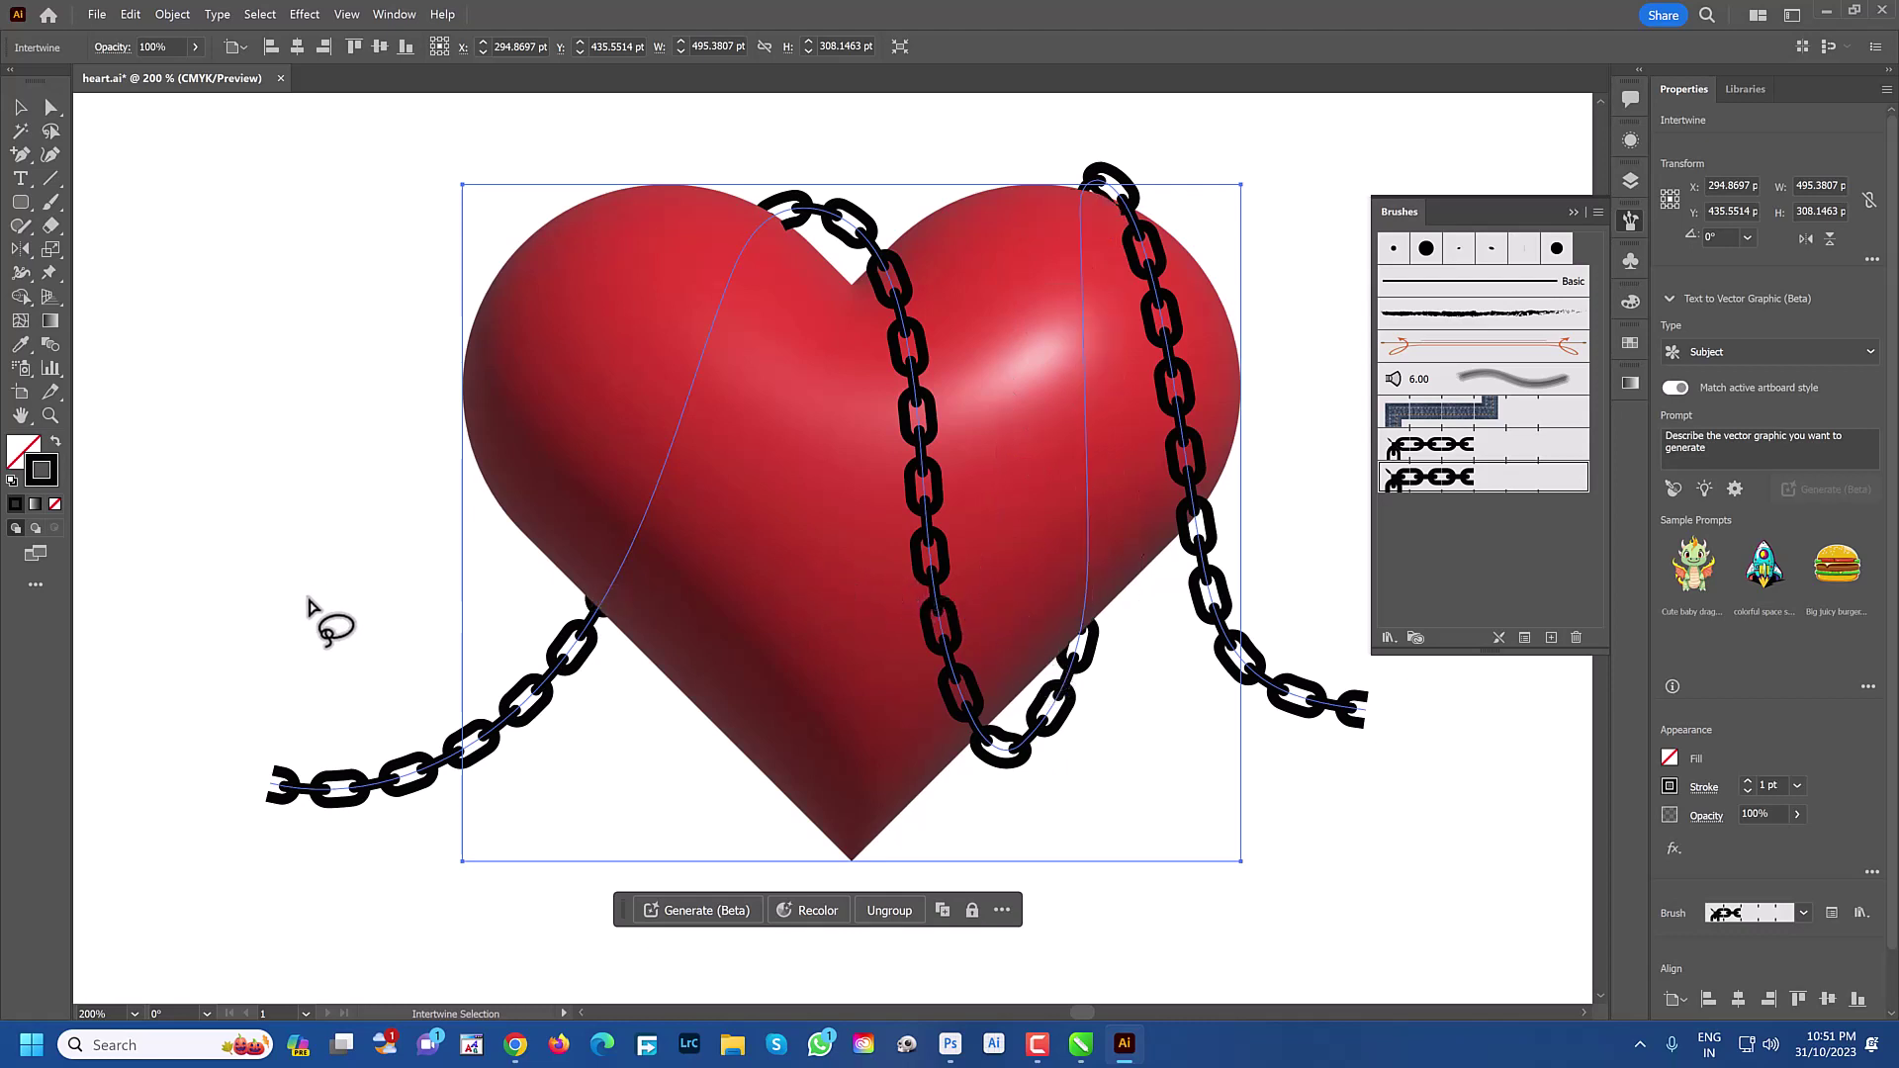
key(ctrl+shift+a)
key(ctrl+minus)
key(ctrl+minus)
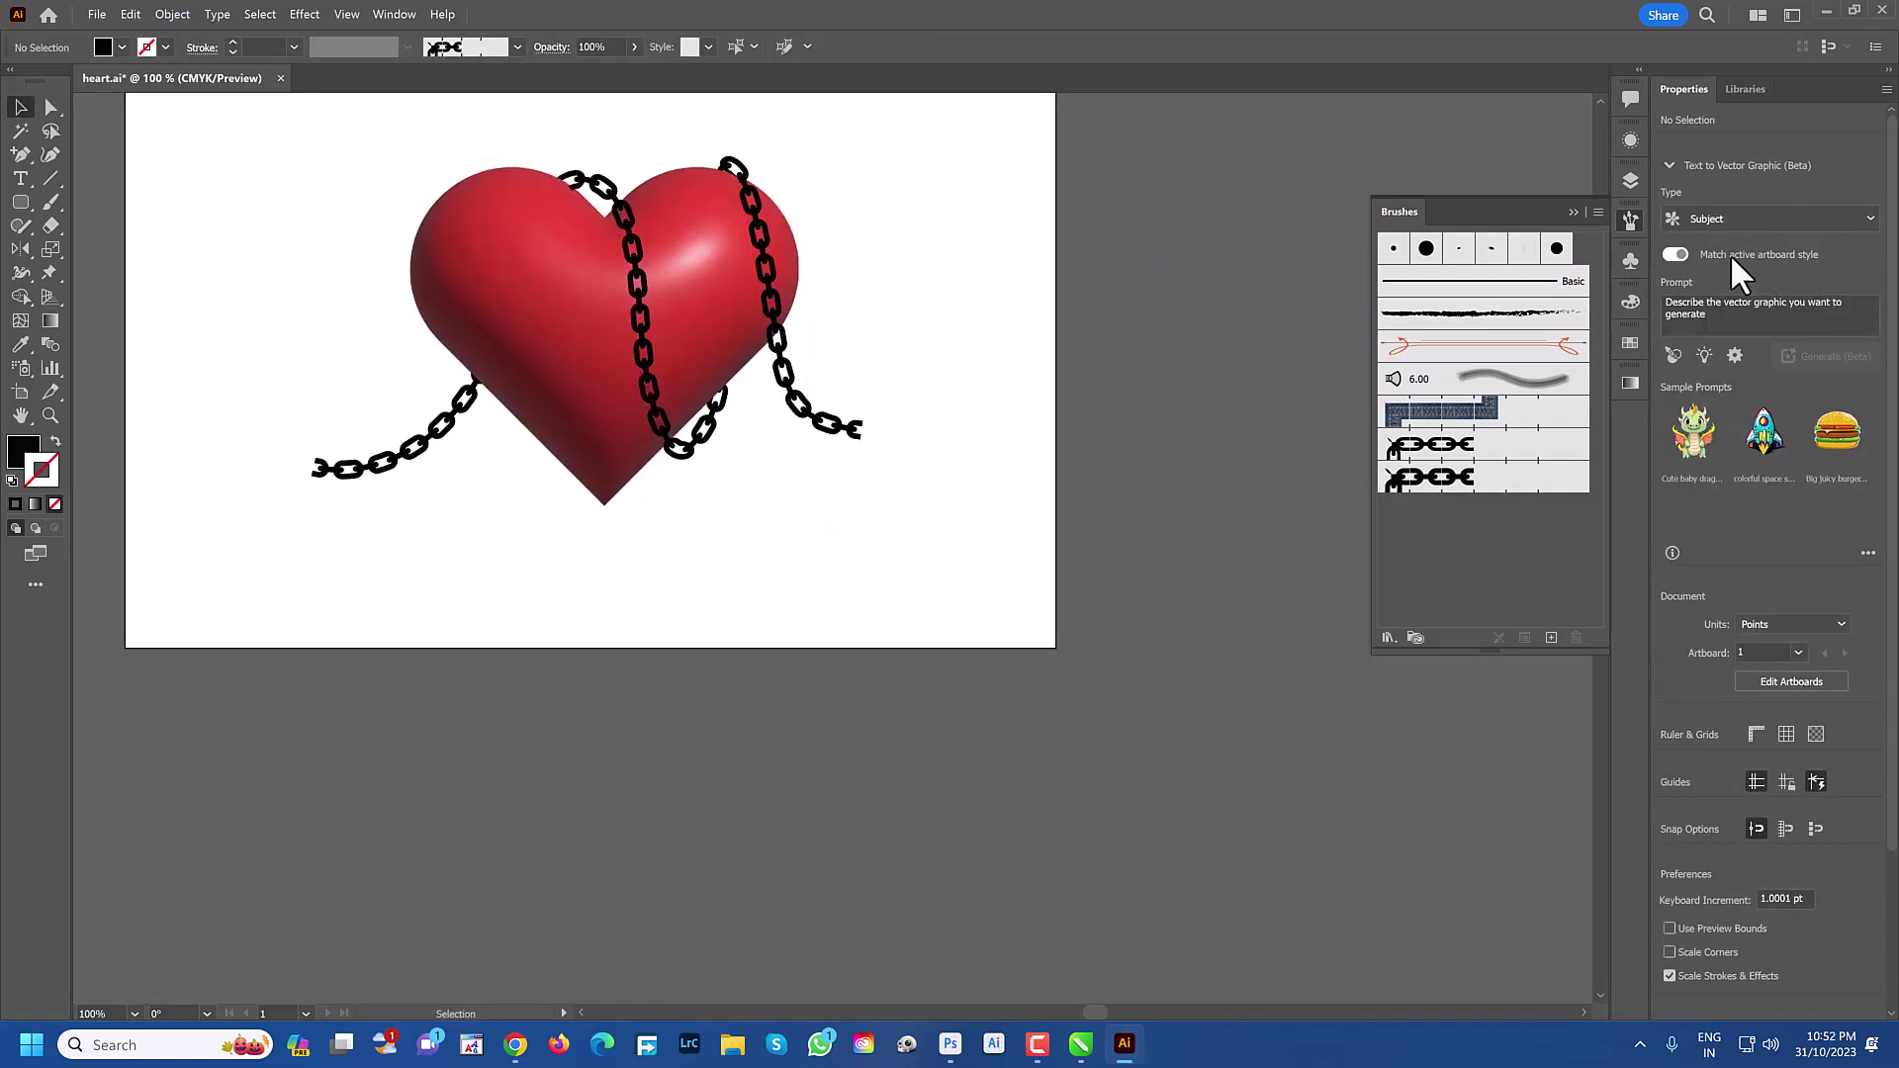
Place an instance of the red push-pin symbol over the chain's right end
click(1572, 211)
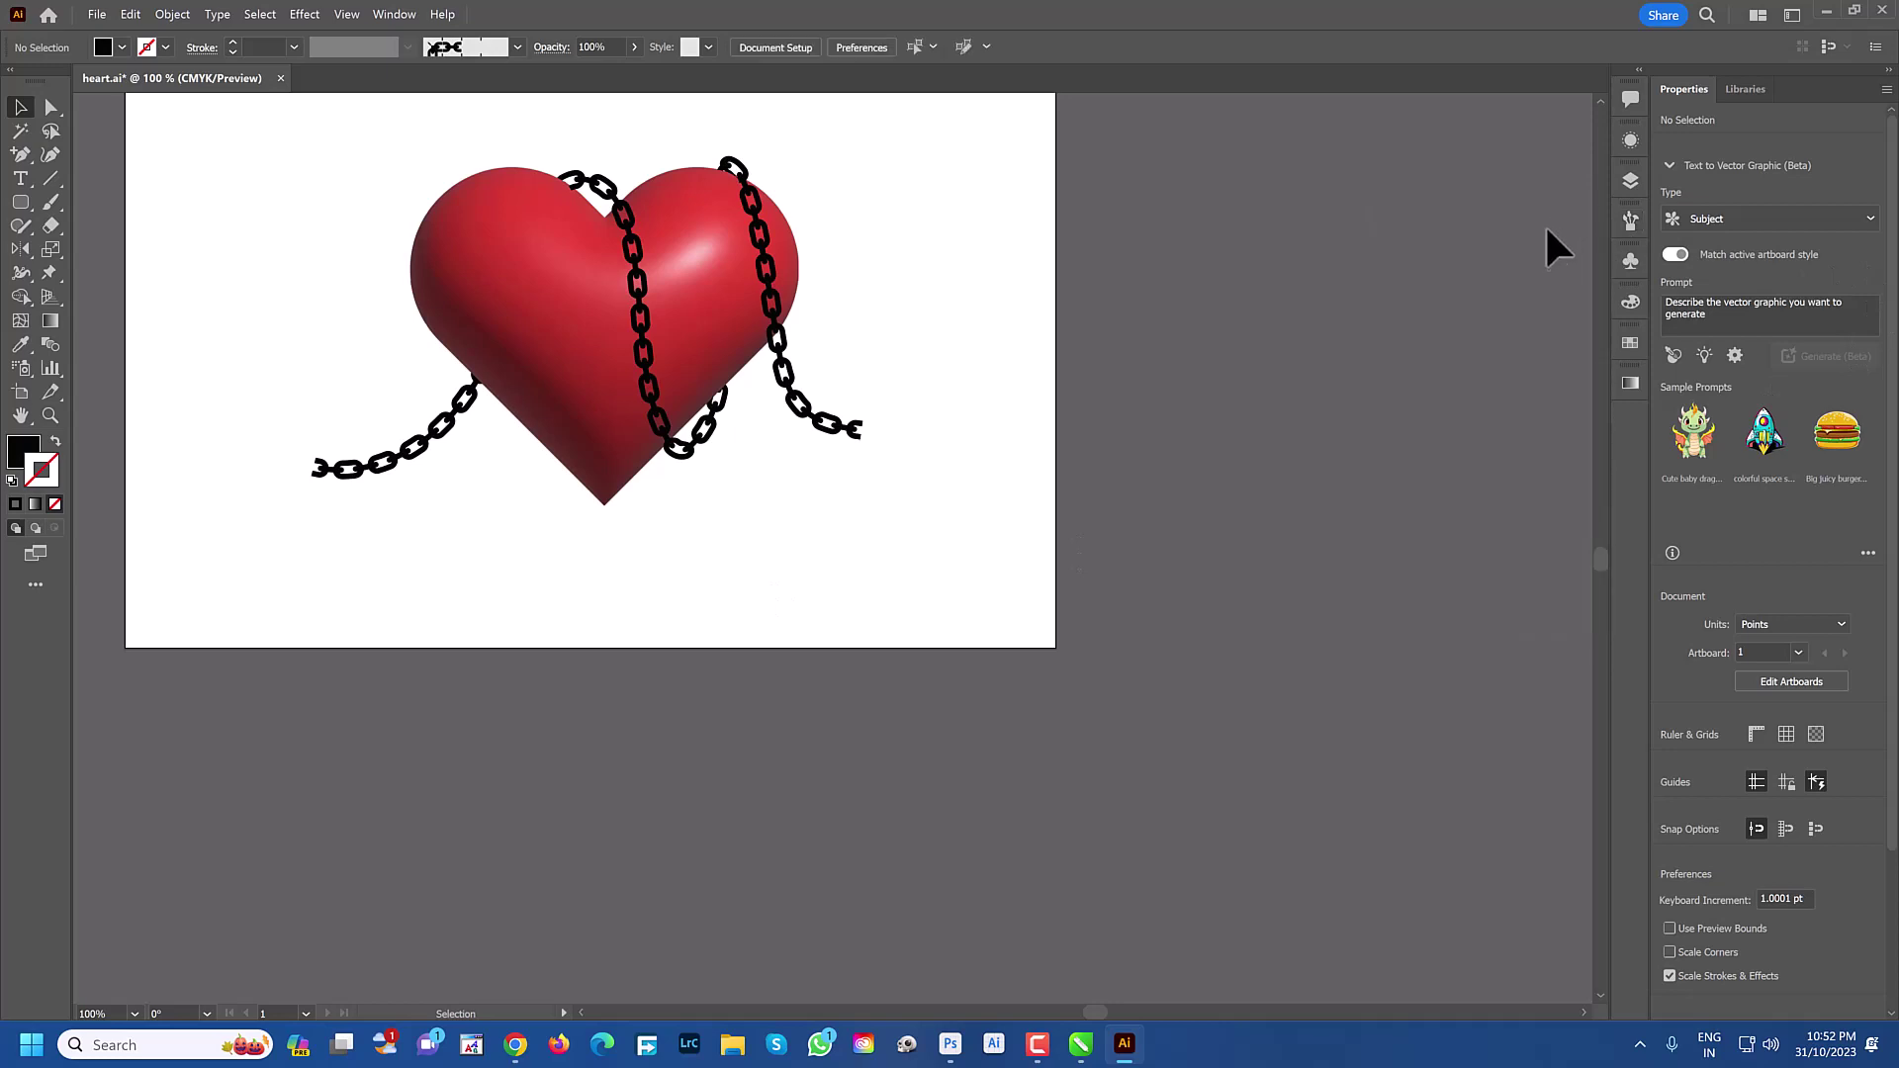
click(1621, 257)
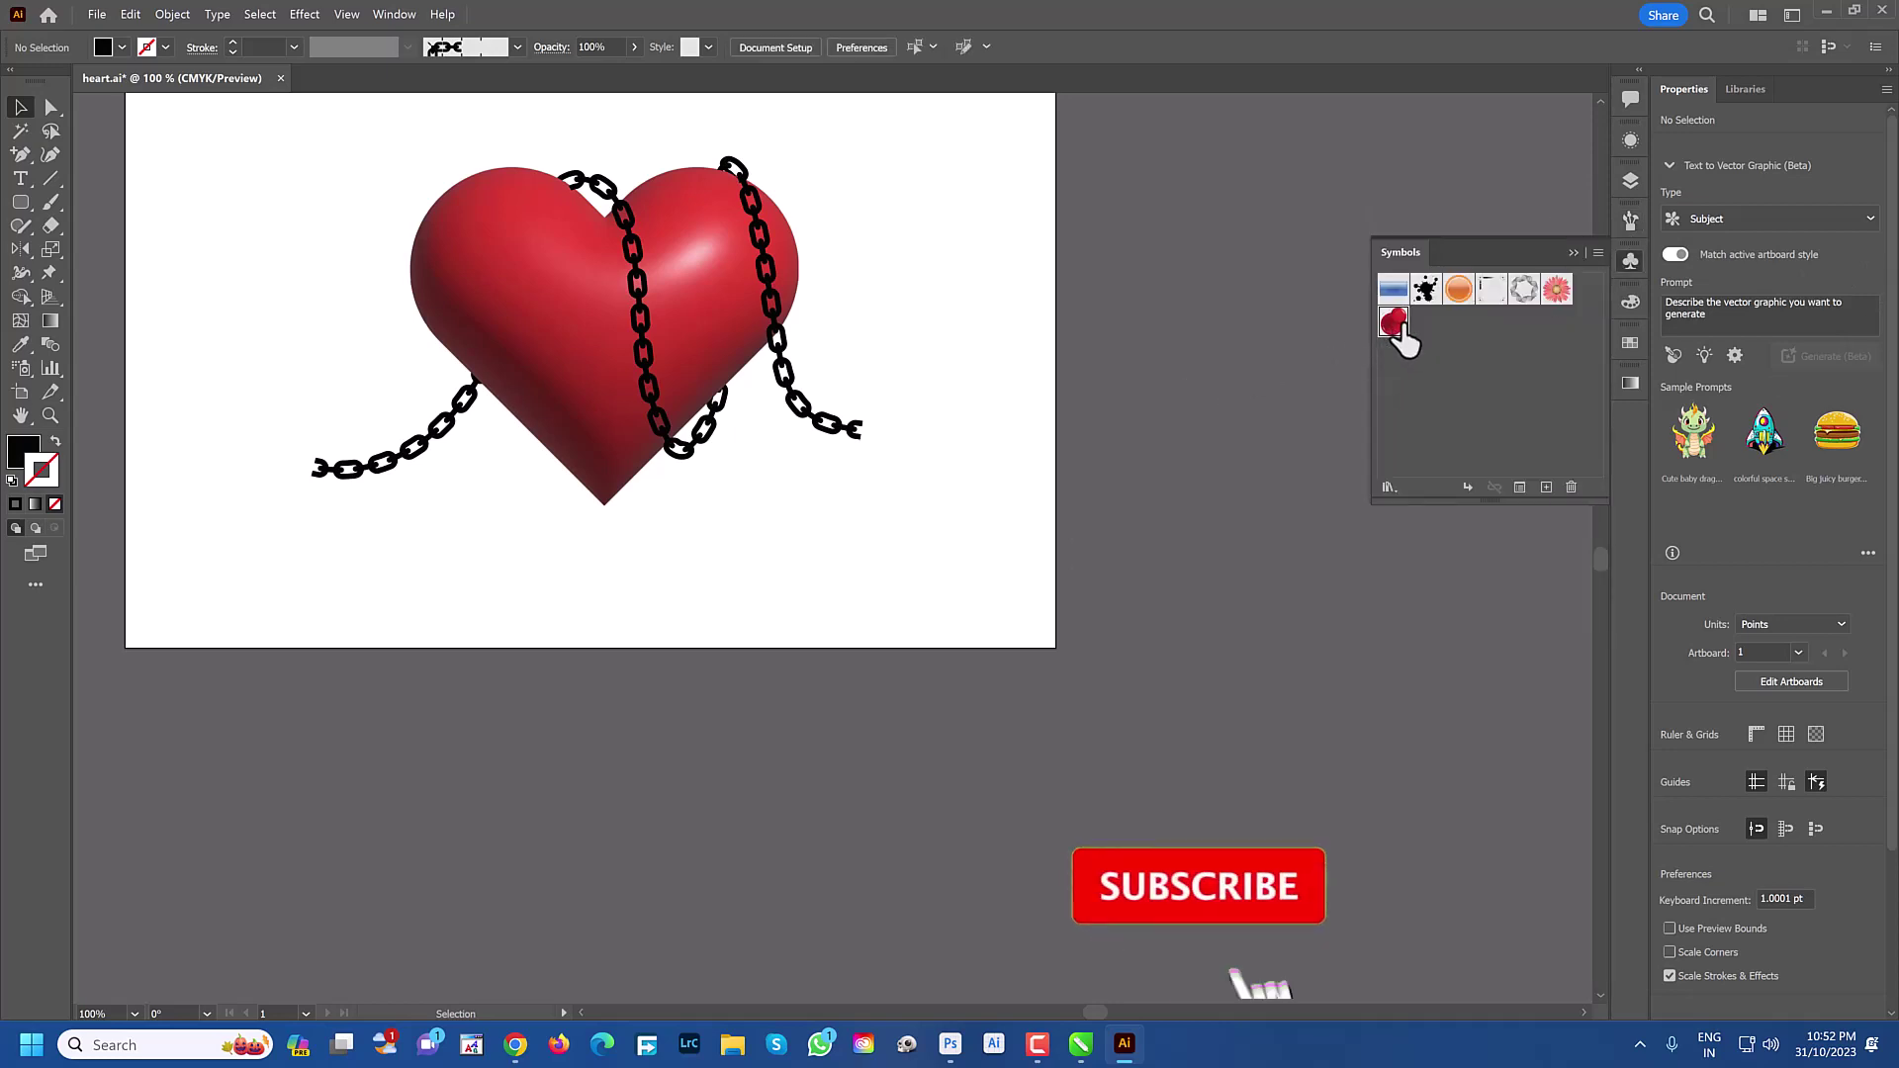
drag(1395, 321, 891, 419)
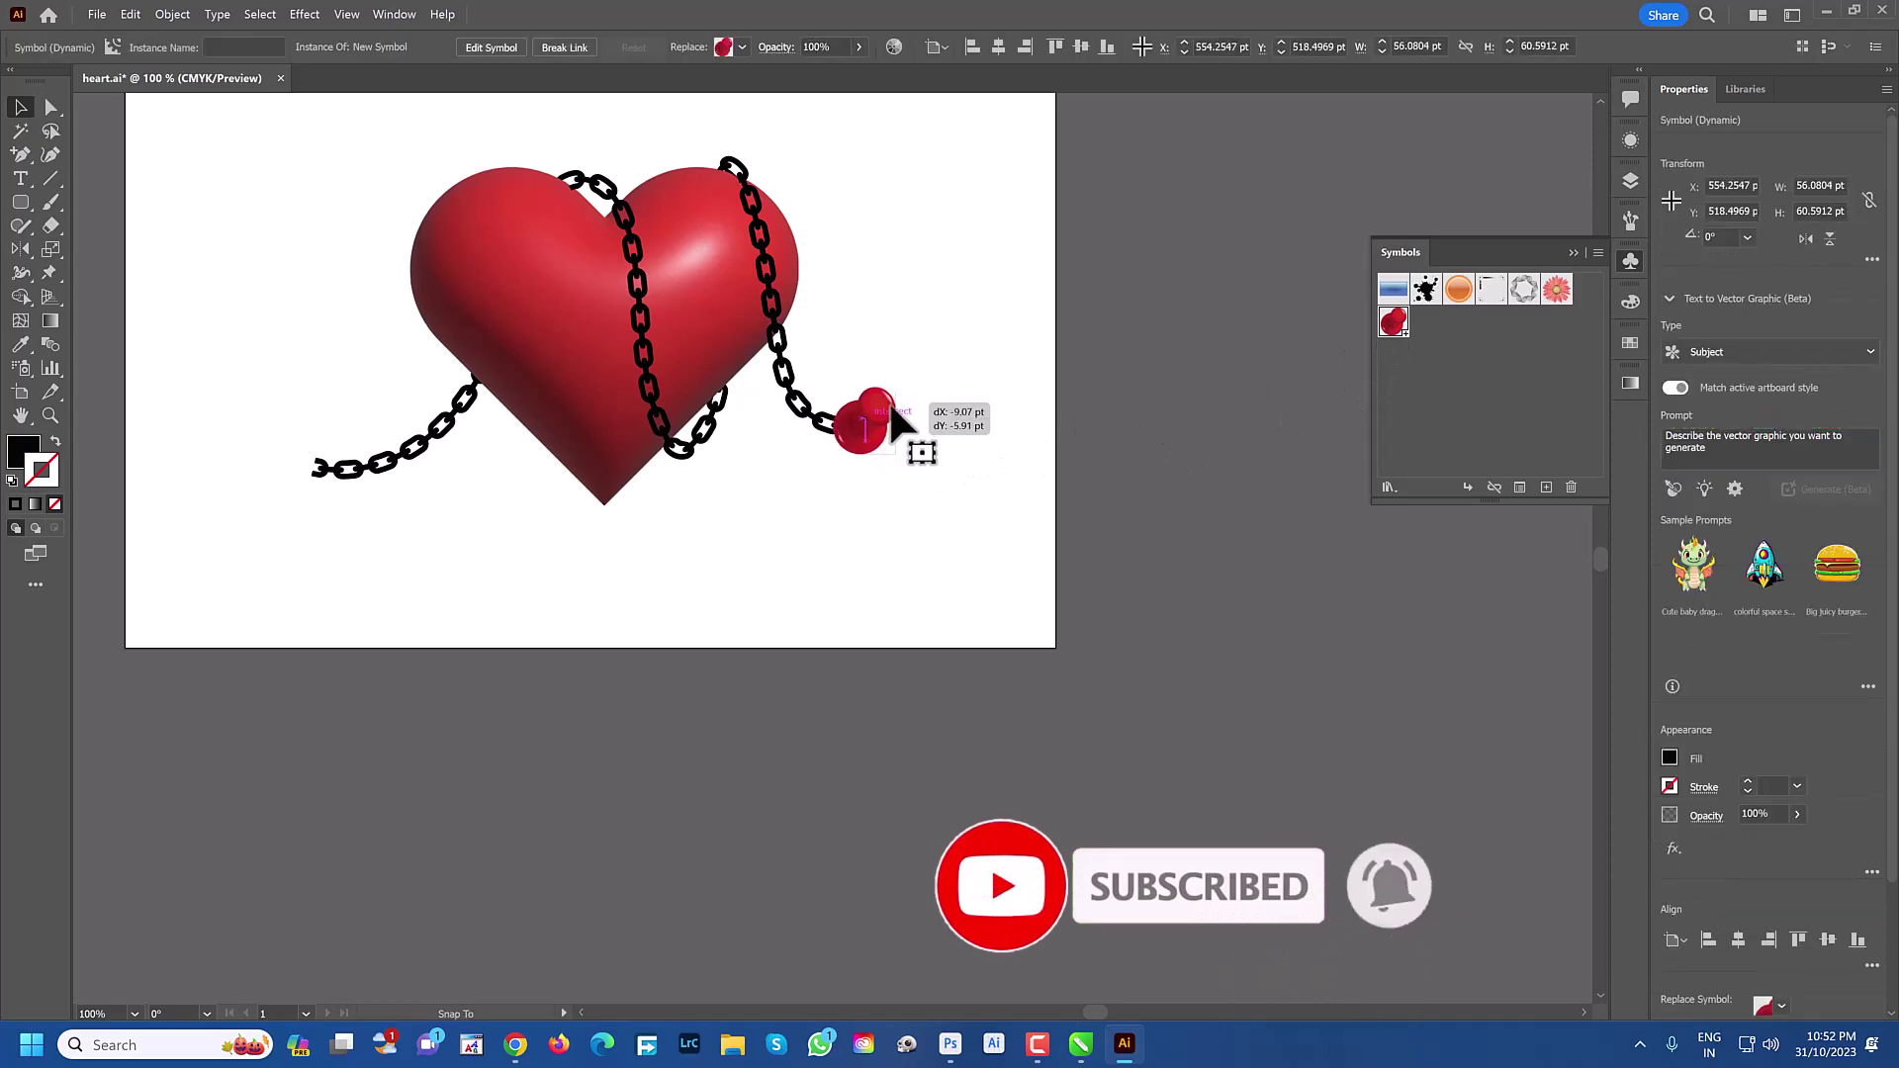
click(964, 398)
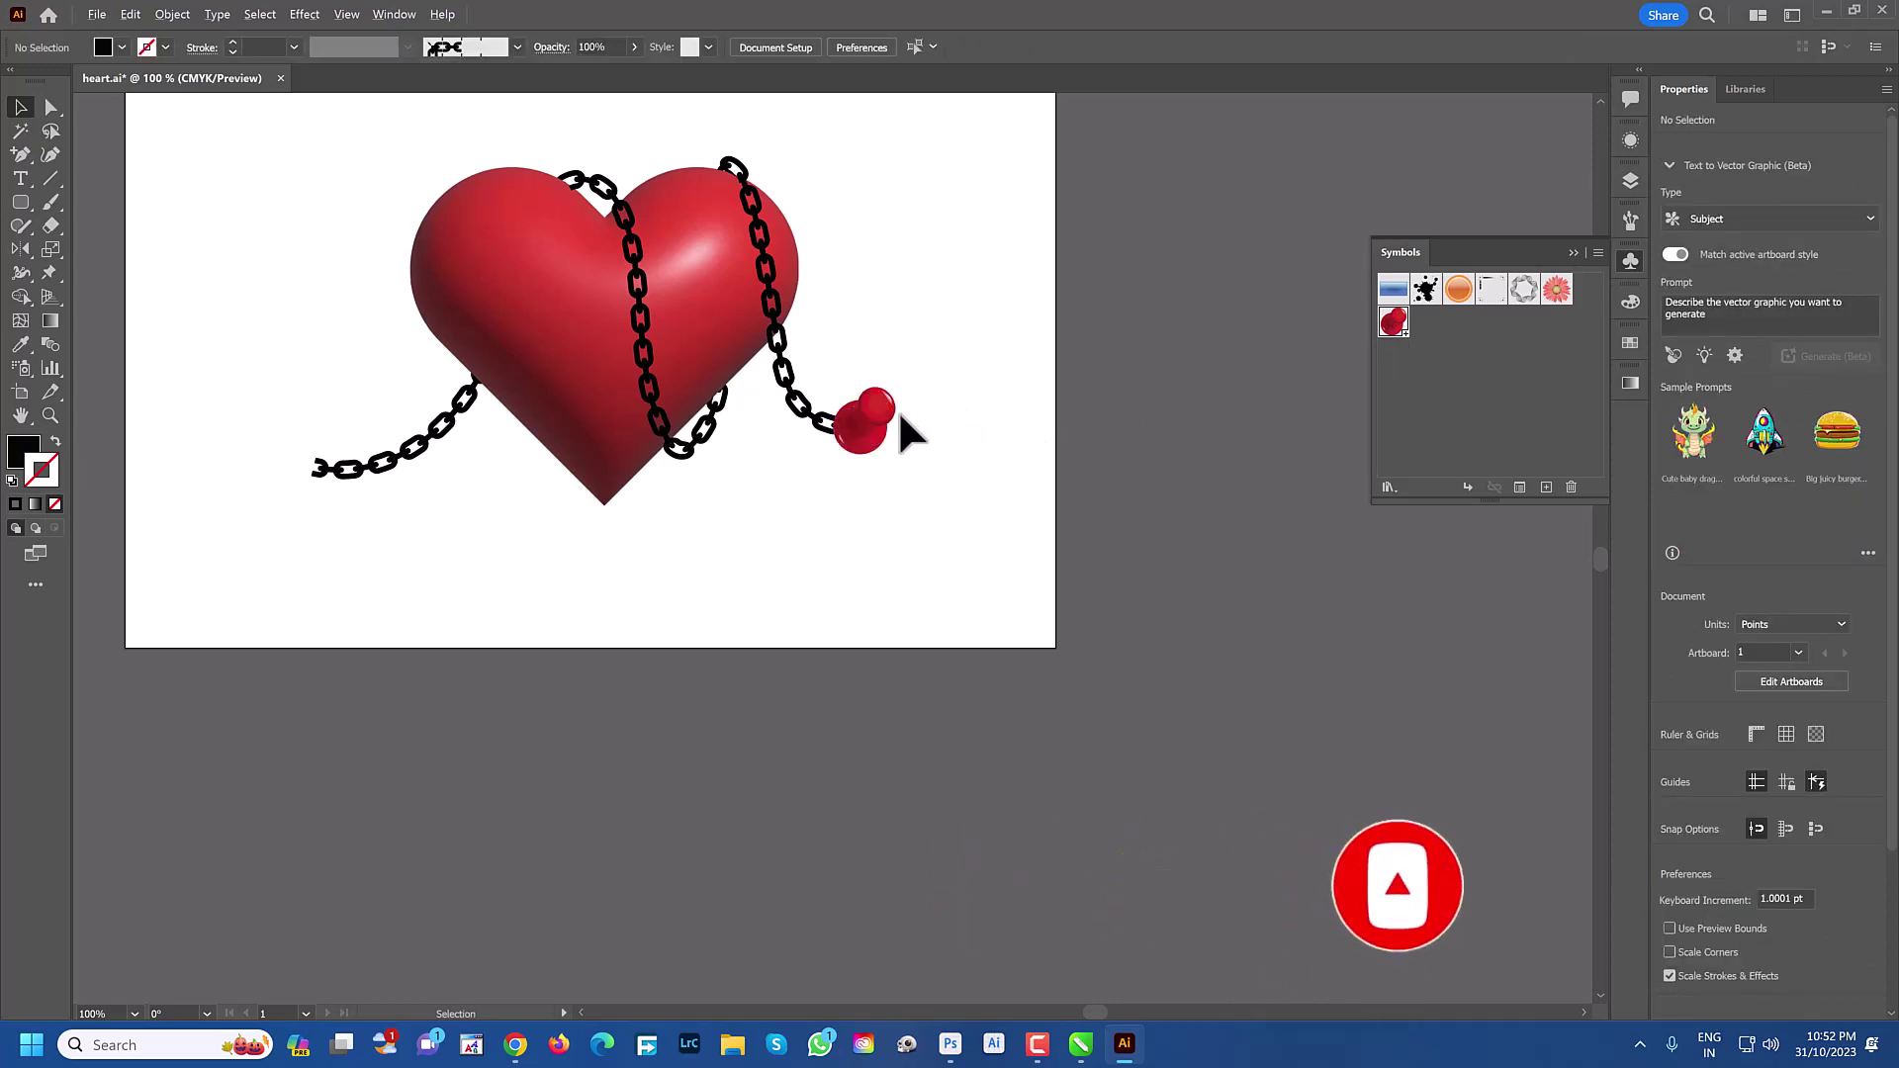
Copy the push pin onto the chain's left end, rotate the copy about 67°, and deselect it
drag(890, 416, 282, 394)
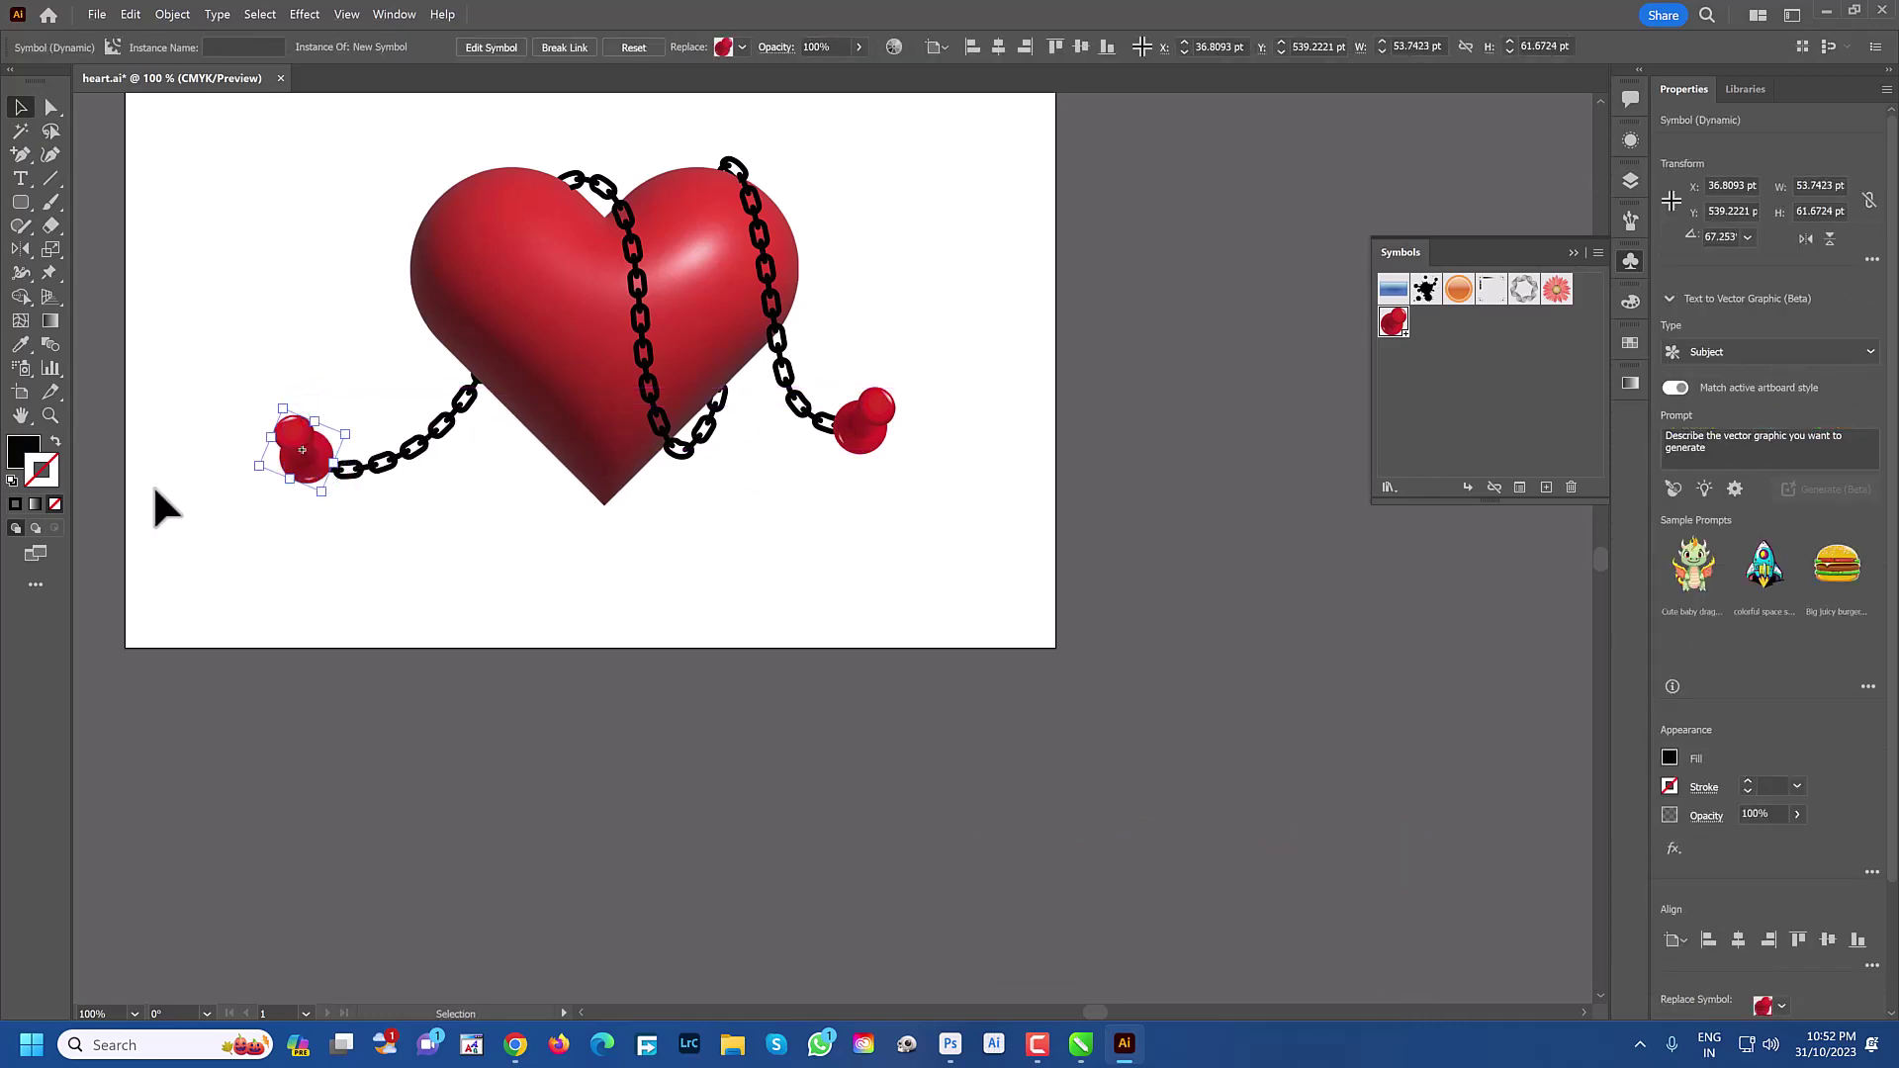
alt+scroll(154, 484, up, 1)
alt+scroll(172, 492, down, 1)
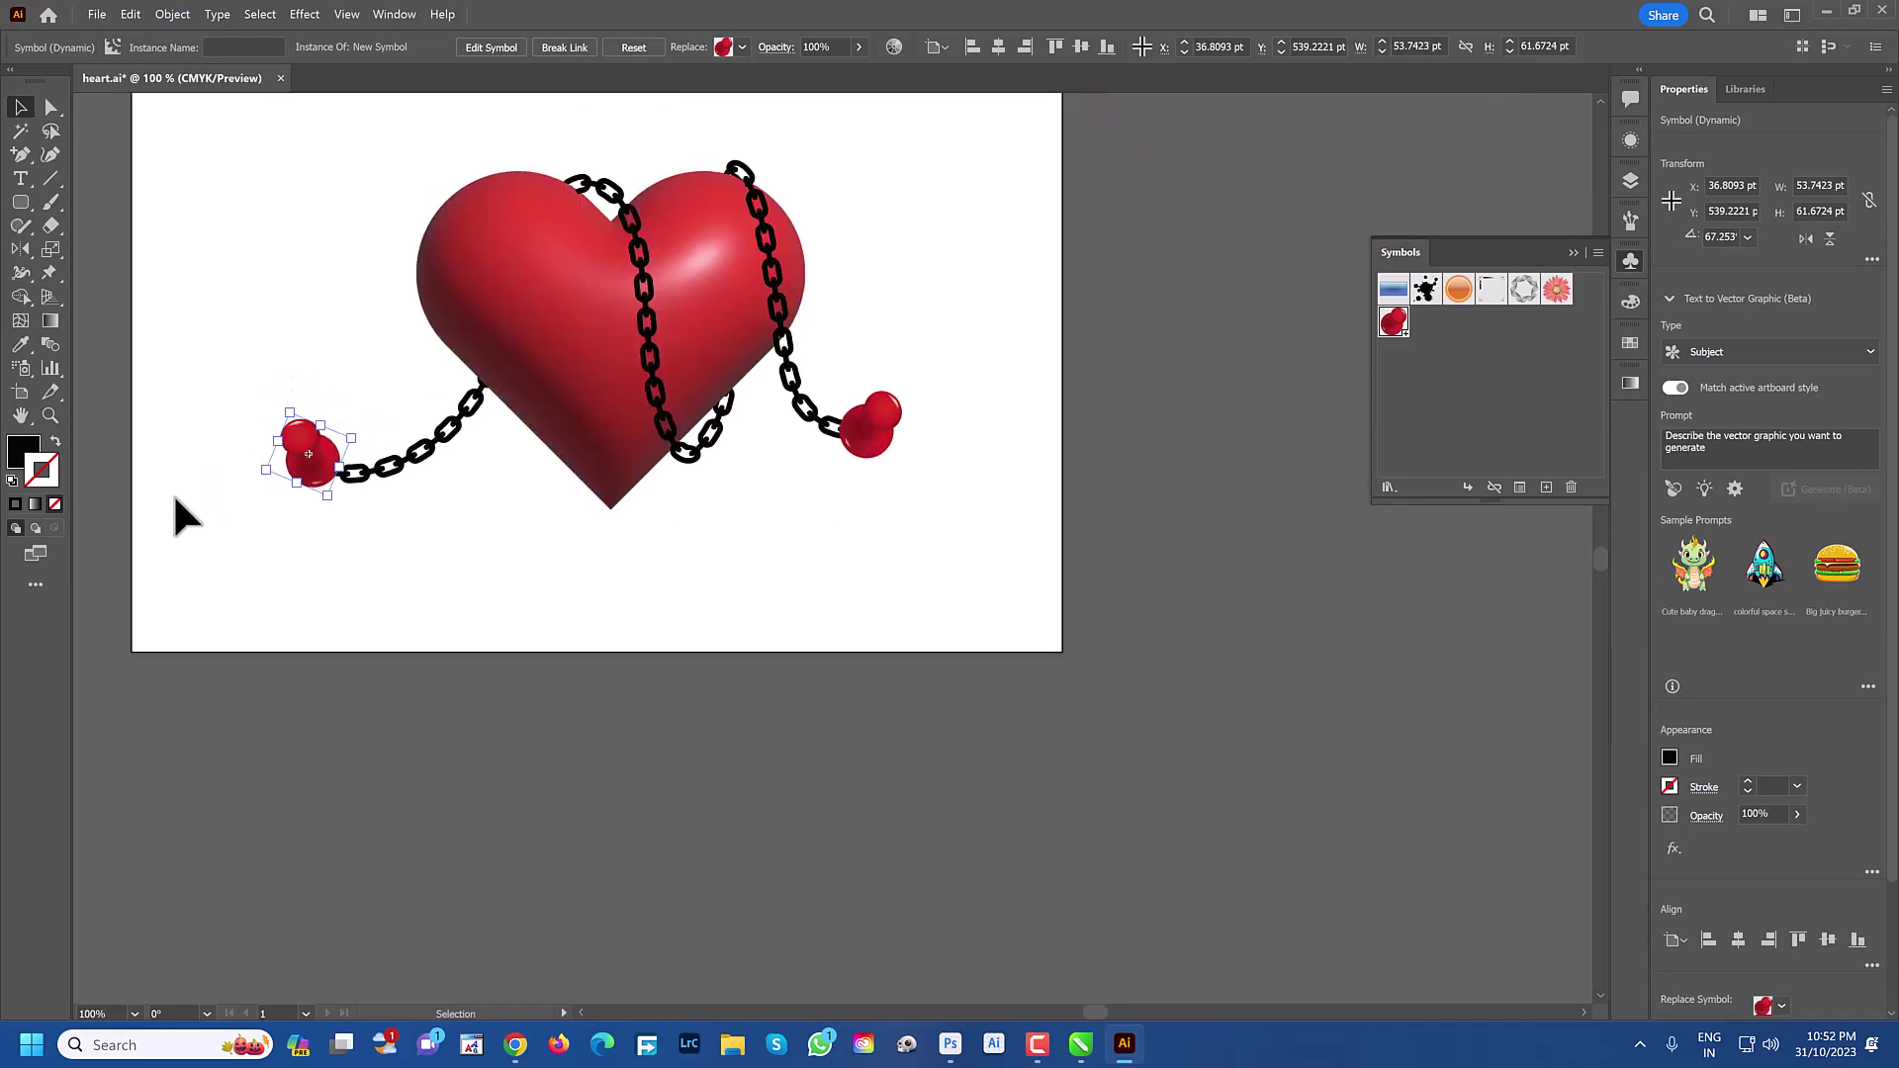
click(226, 337)
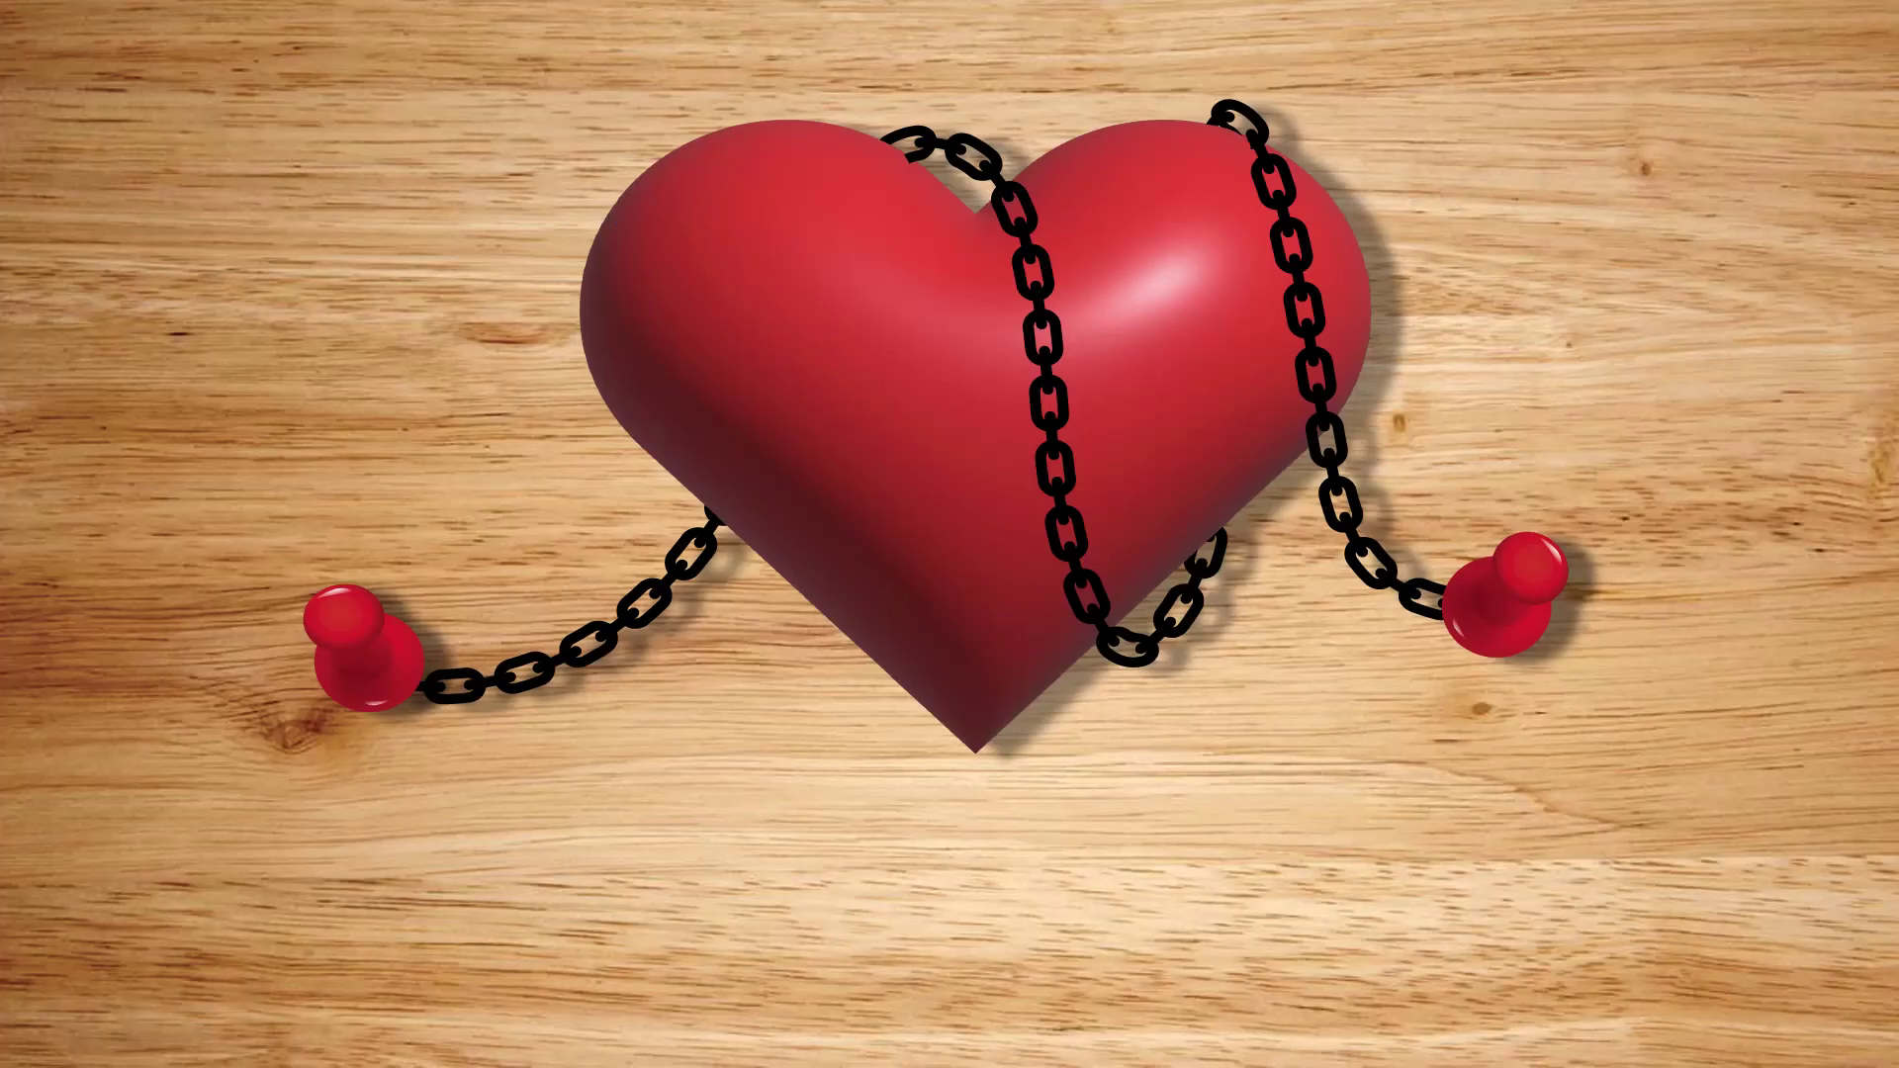